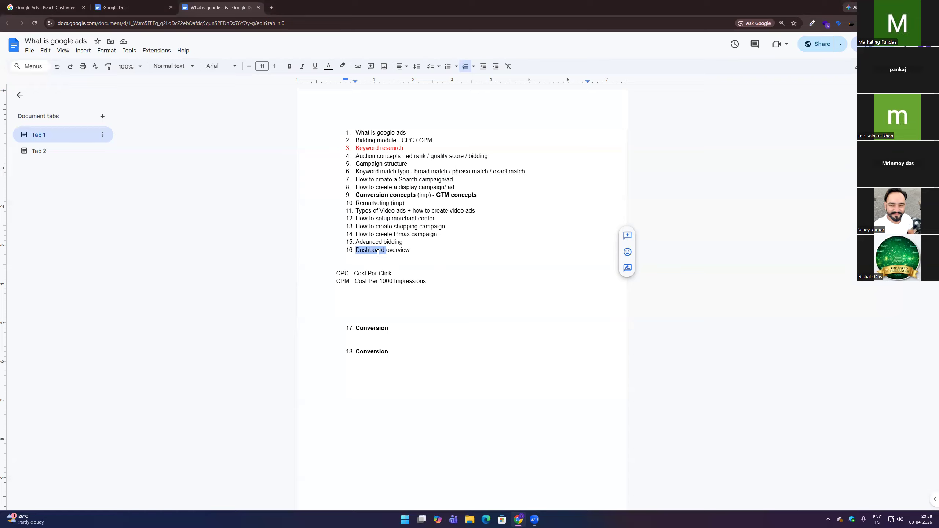
Step: Find Night light through Windows search and turn it on now
key("super")
type("night light")
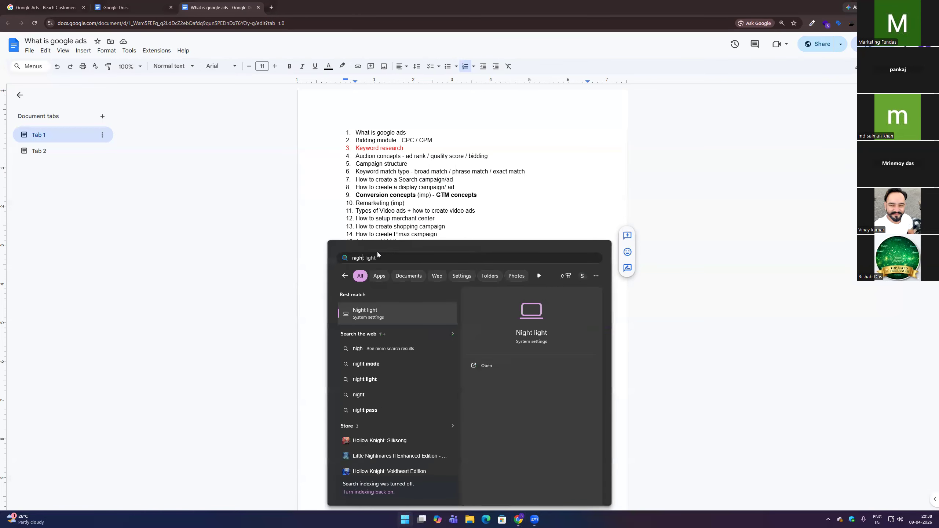
key("Return")
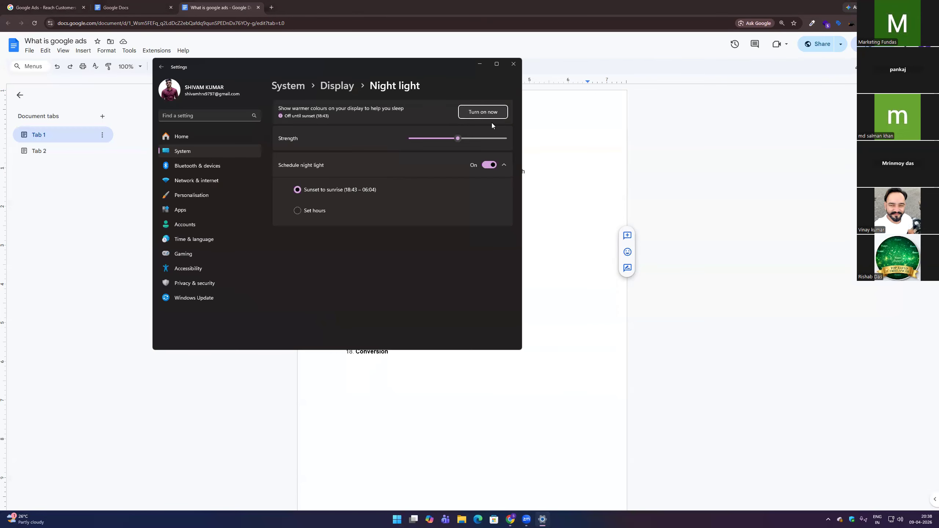
left_click(728, 279)
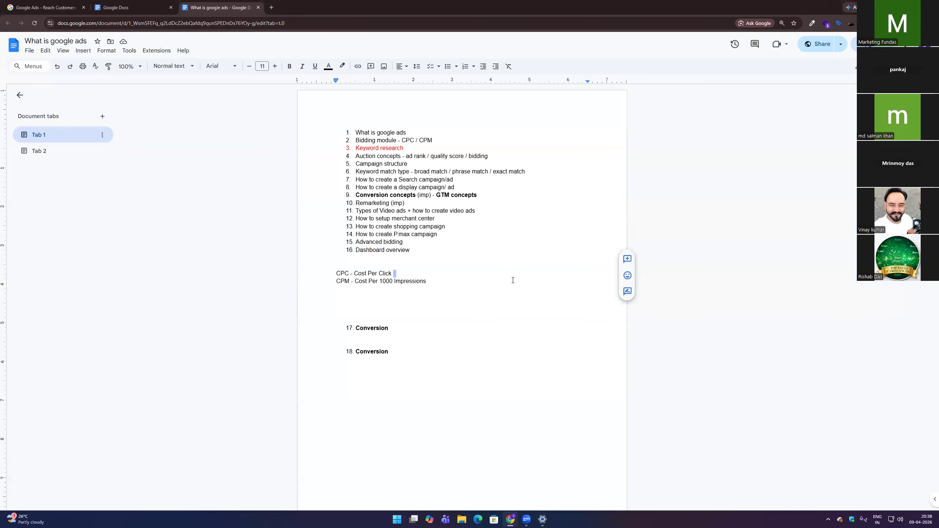
Step: In Display settings, keep the resolution unchanged and set Scale to 150%
key("super")
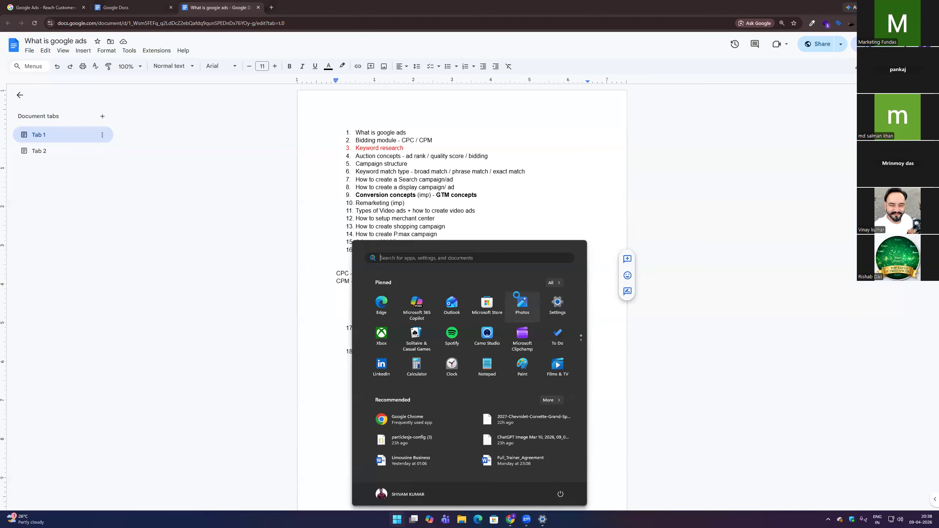
type("display settings")
key("Return")
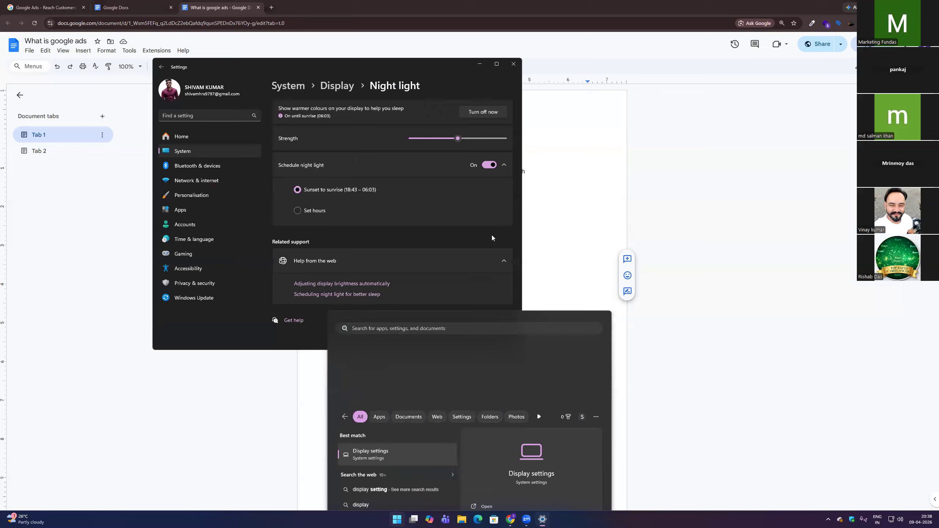
scroll(468, 229, "down", 5)
left_click(469, 229)
left_click(470, 212)
left_click(459, 203)
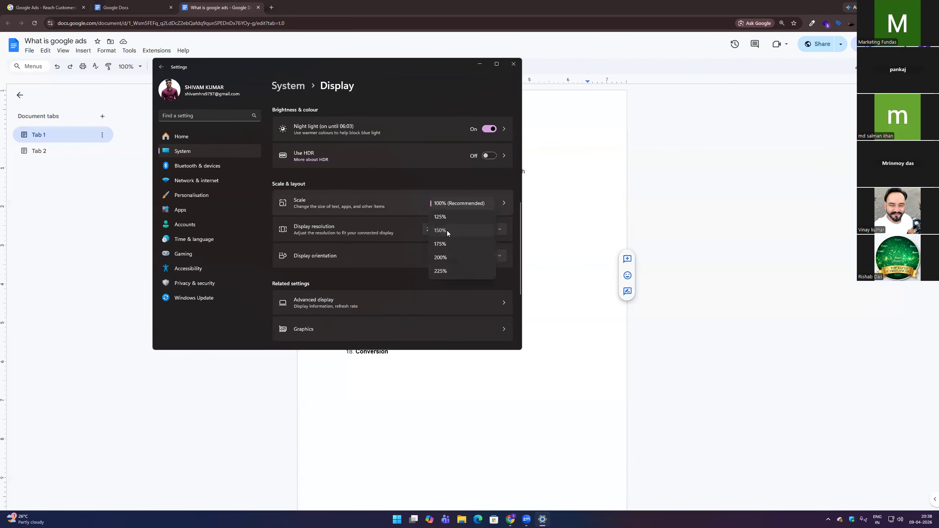
left_click(447, 230)
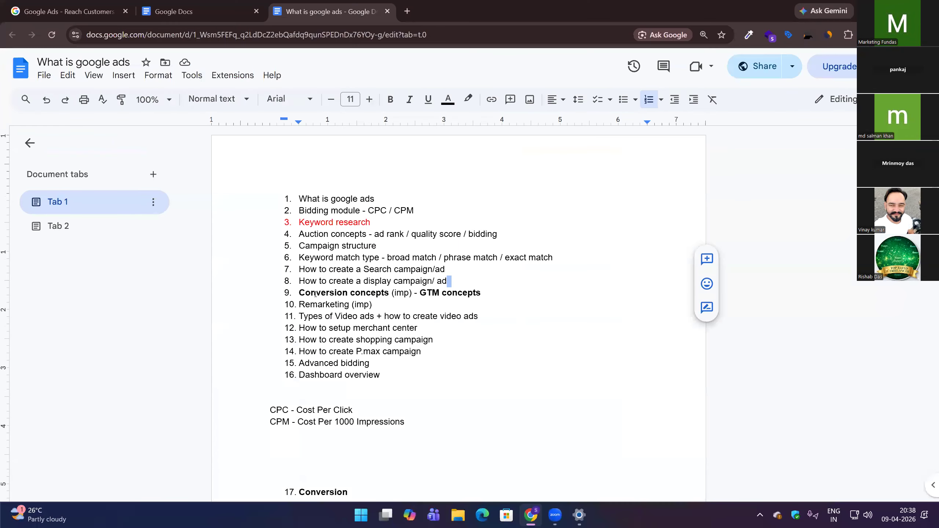
Step: Open a new tab, then return to the 'What is google ads' document and the Google Ads overview
left_click(407, 12)
key("ctrl+shift+Tab")
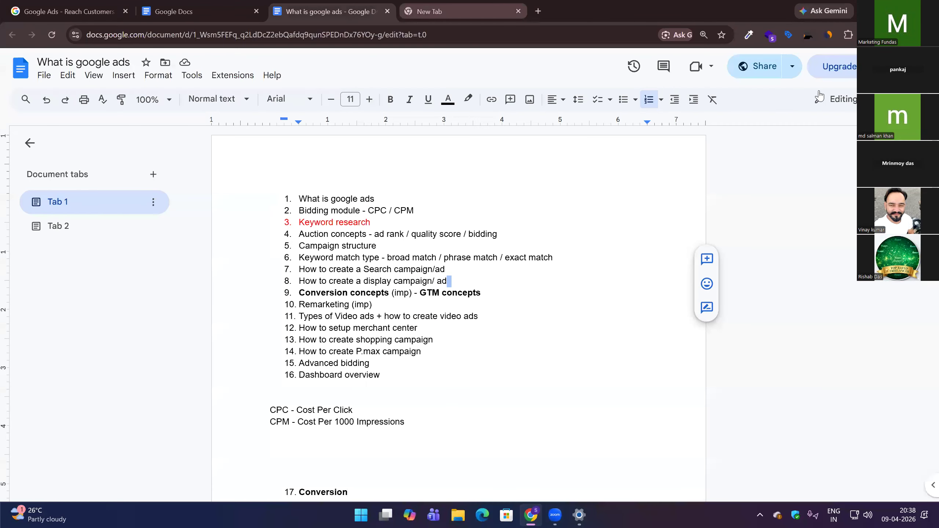
key("ctrl+shift+Tab")
key("ctrl+shift+Tab")
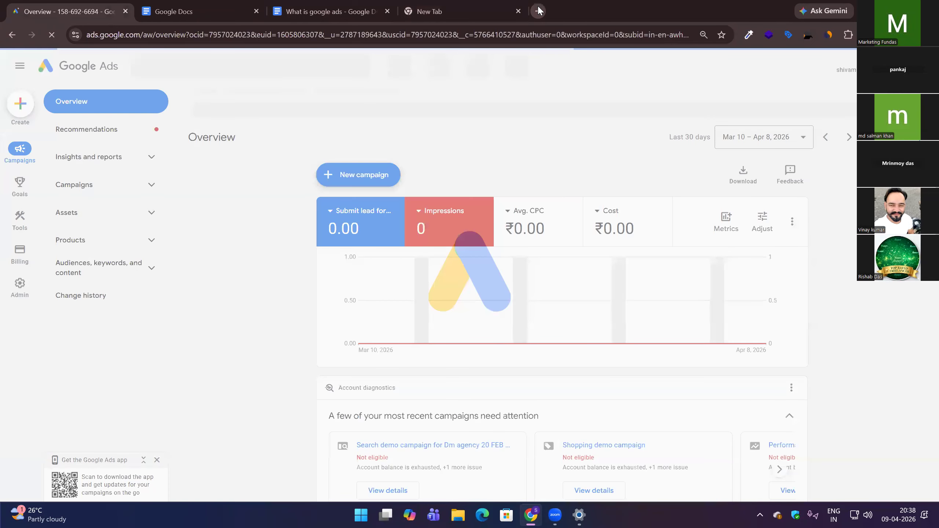
Step: In another new tab, search Google for 'face wash for men'
left_click(538, 11)
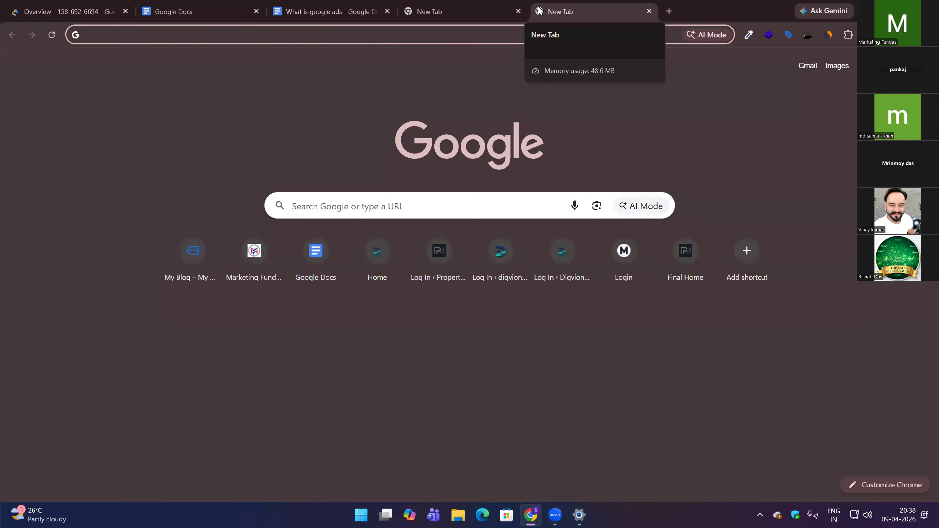
type("fa")
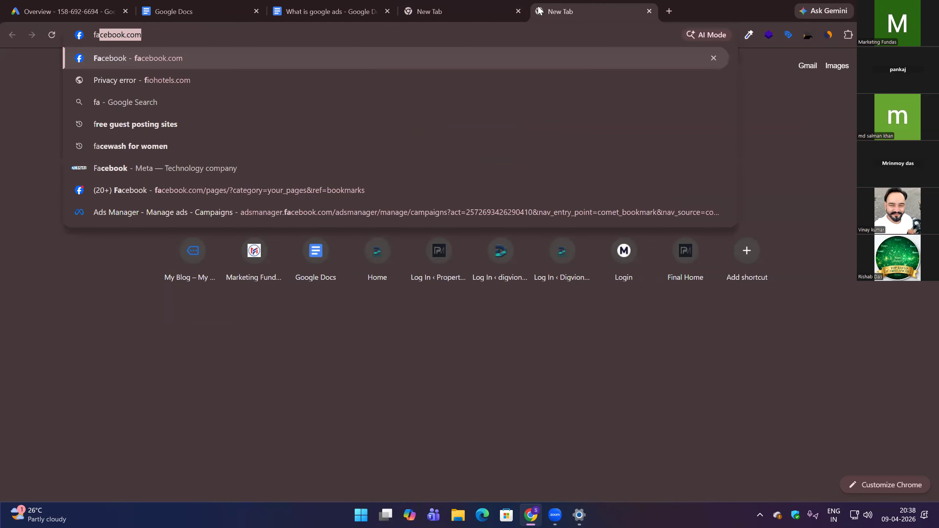
type("cebook")
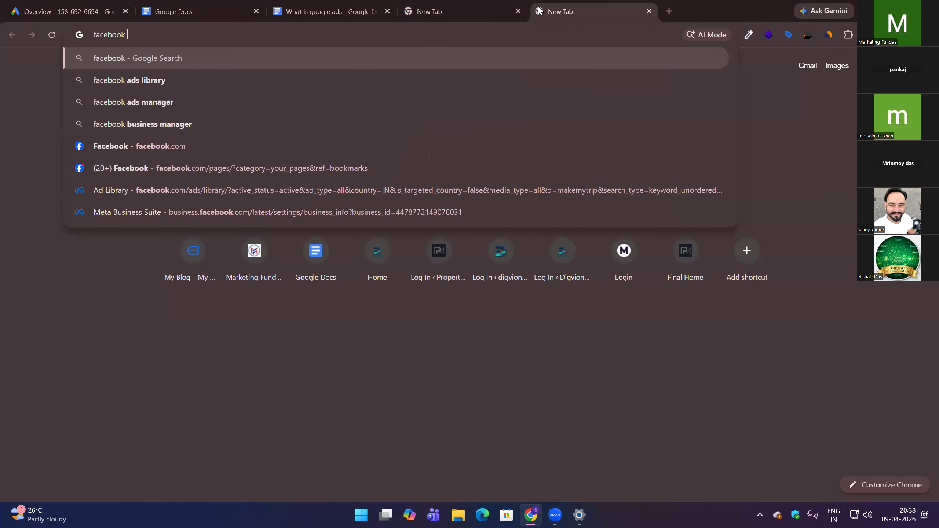
key("BackSpace")
key("BackSpace")
key("BackSpace")
key("BackSpace")
key("BackSpace")
key("BackSpace")
key("BackSpace")
key("BackSpace")
key("BackSpace")
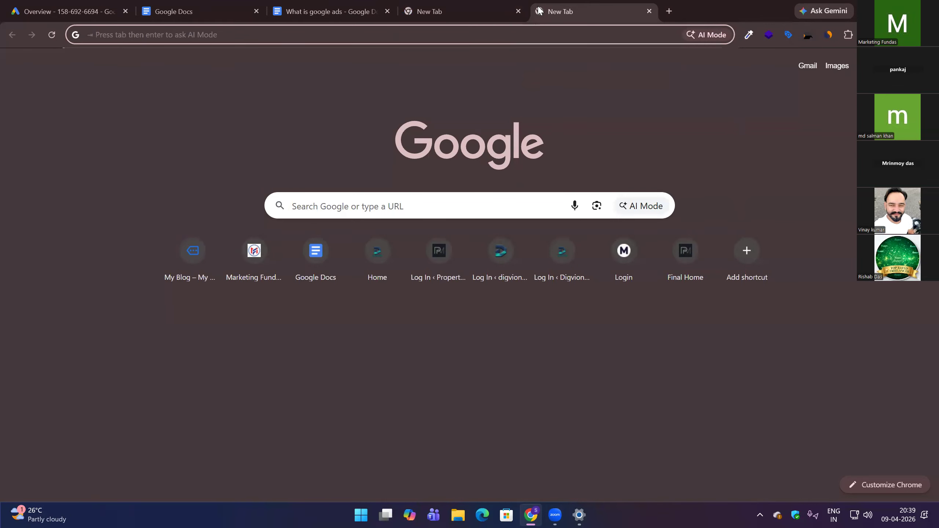
type("facst")
key("BackSpace")
key("BackSpace")
key("BackSpace")
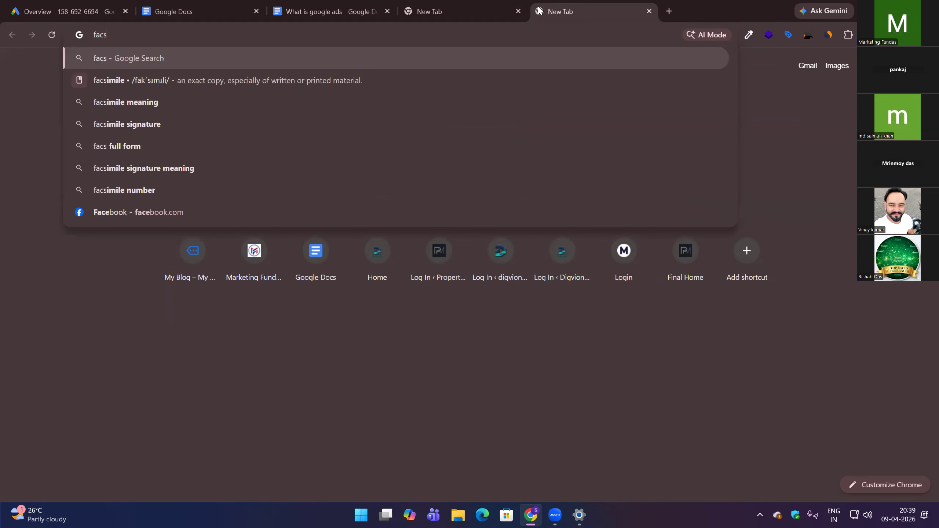
type("ce wasj")
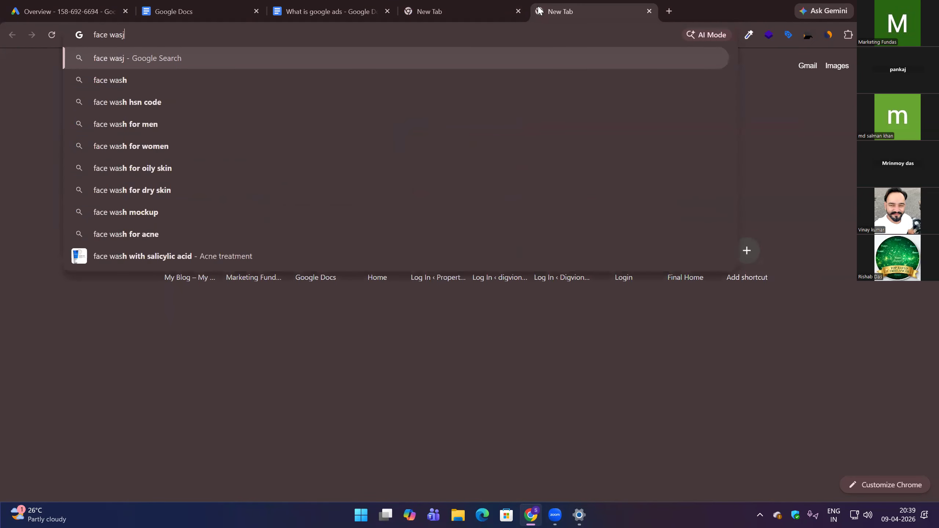
key("BackSpace")
type("j")
key("BackSpace")
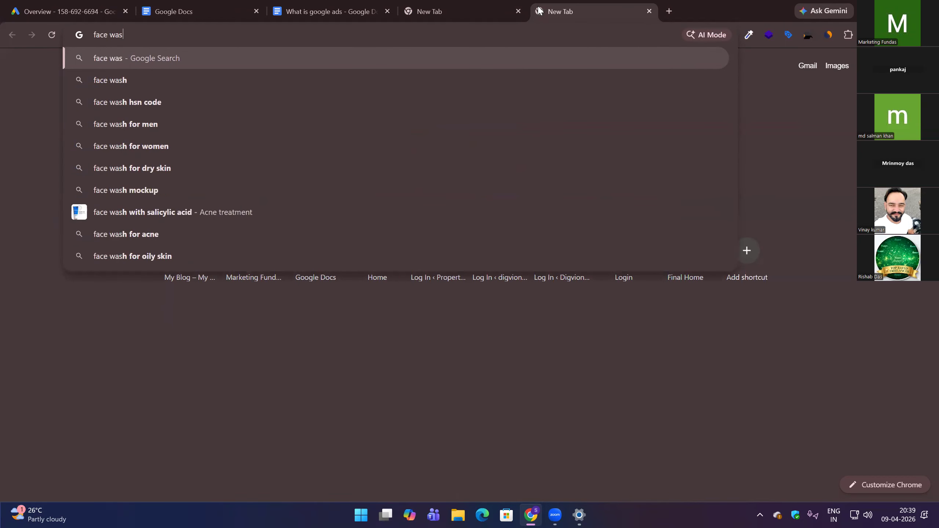
type("h")
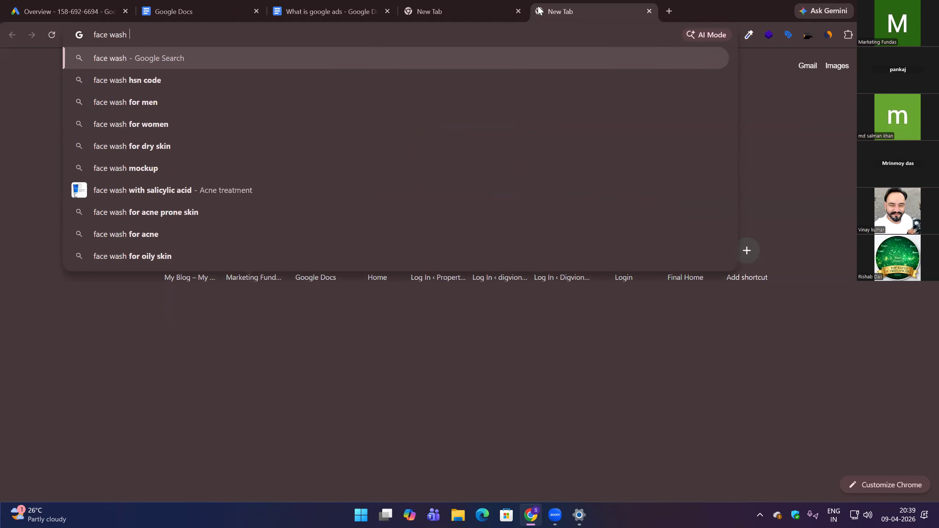
type(" for men")
key("Return")
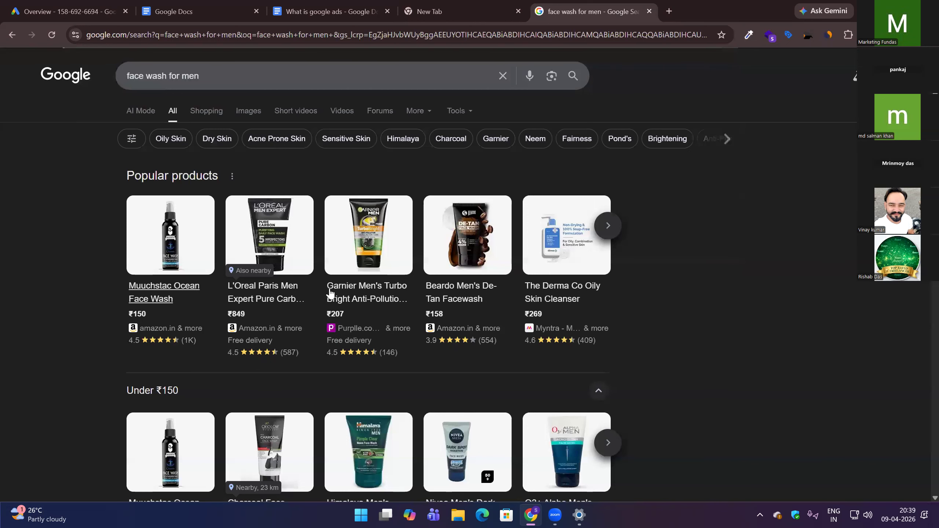
Step: Change the query to 'face wash for women' and run the search
scroll(330, 294, "down", 4)
scroll(138, 226, "up", 2)
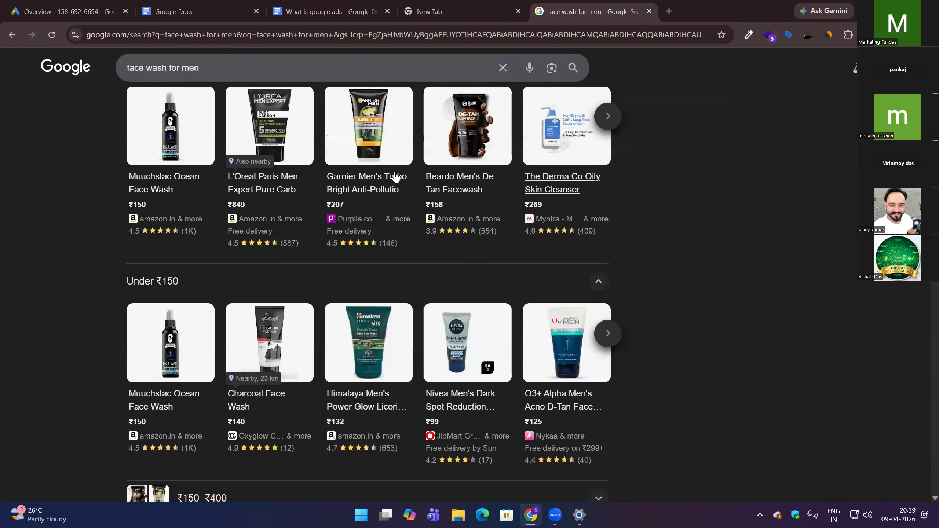
scroll(395, 176, "up", 3)
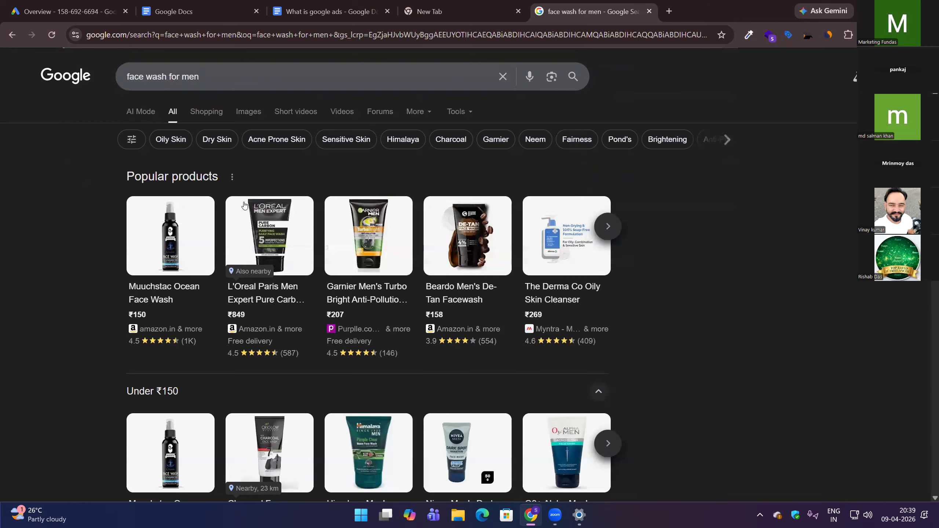
double_click(194, 79)
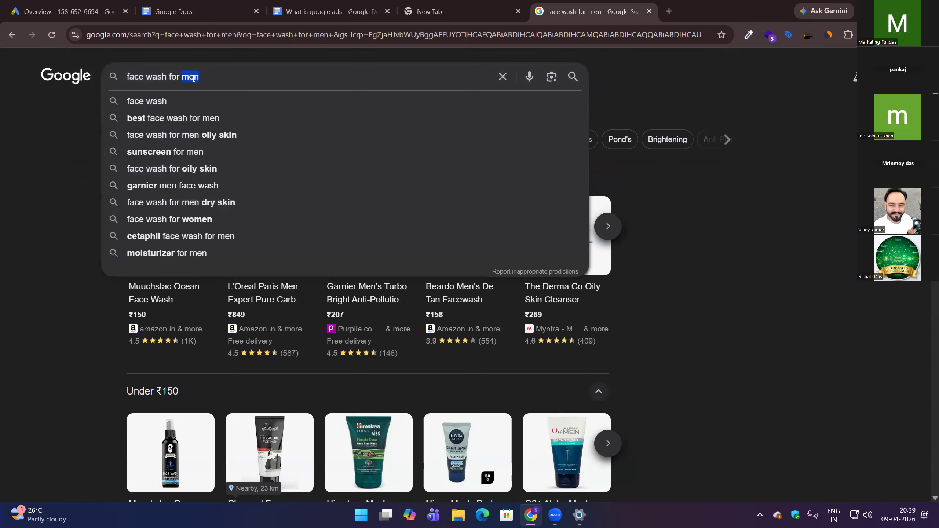
type("women")
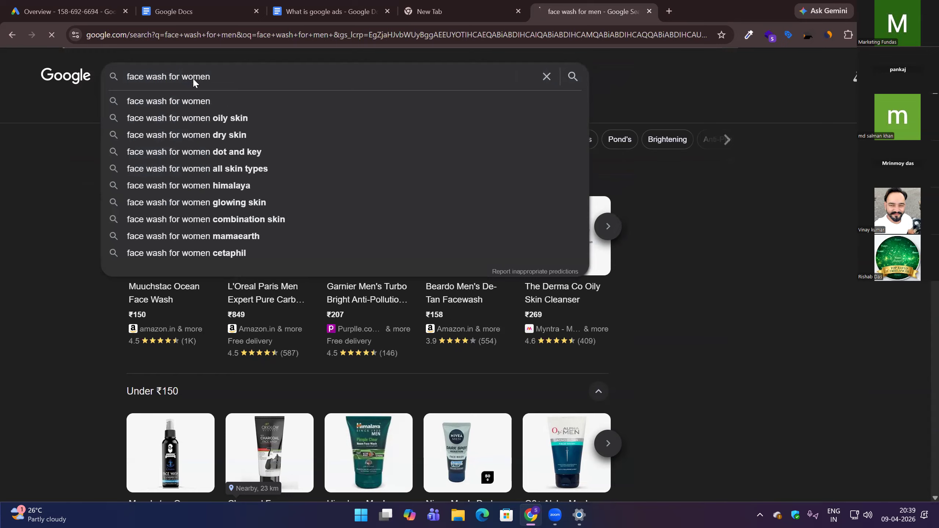
key("Return")
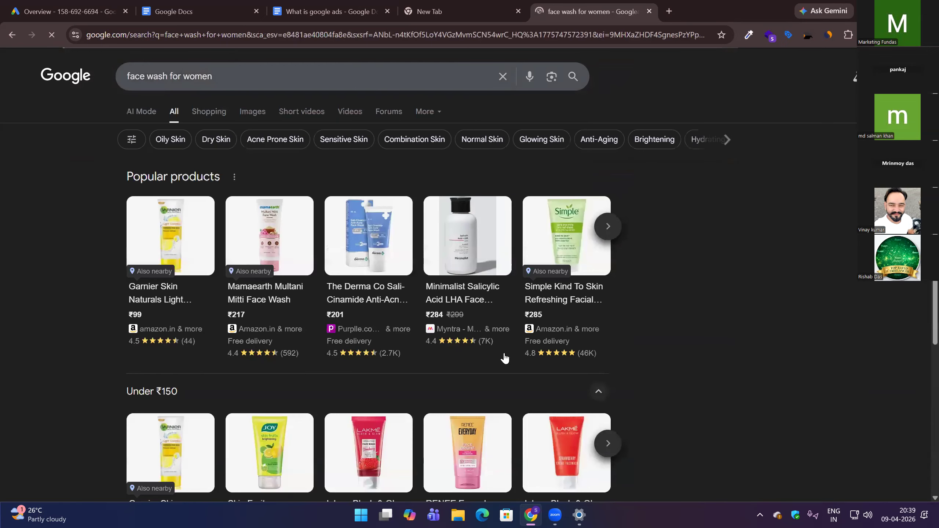
Step: Replace the query with 'iphone 17 pro max' and search
scroll(505, 358, "down", 10)
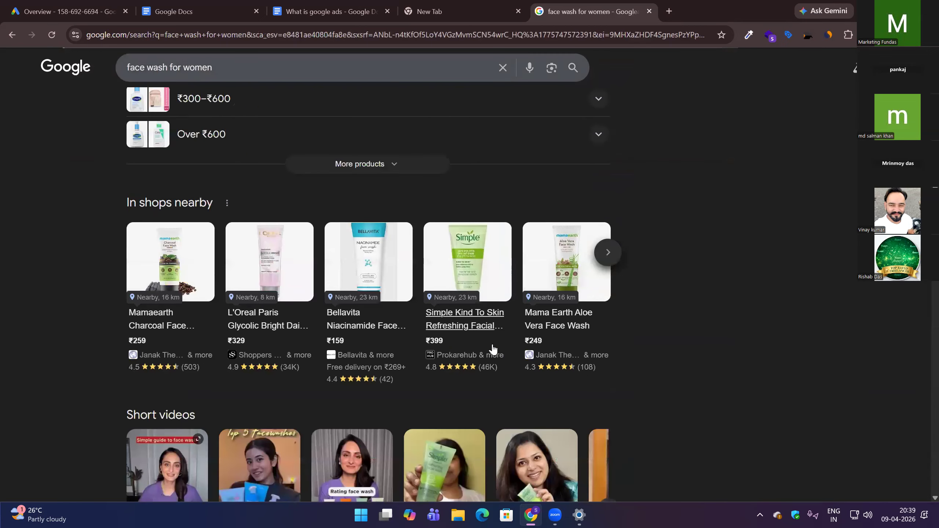
scroll(357, 184, "up", 10)
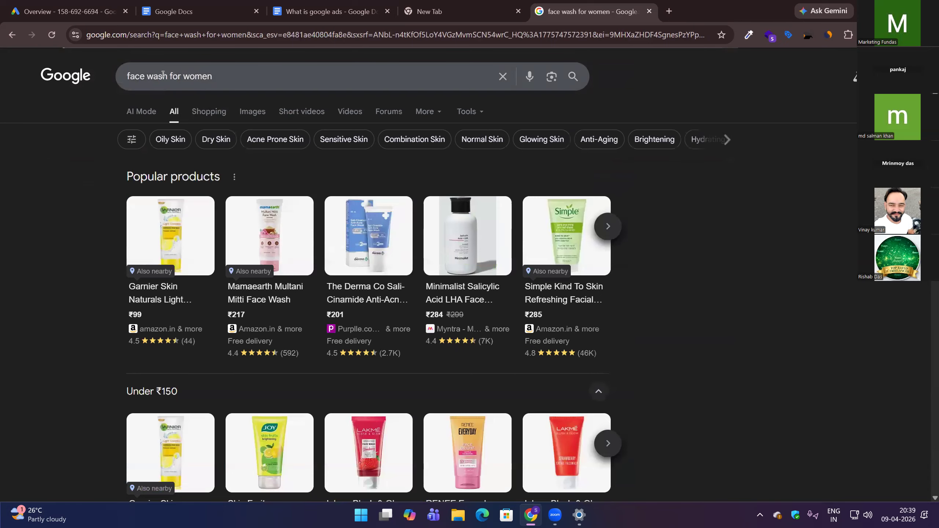
left_click(239, 89)
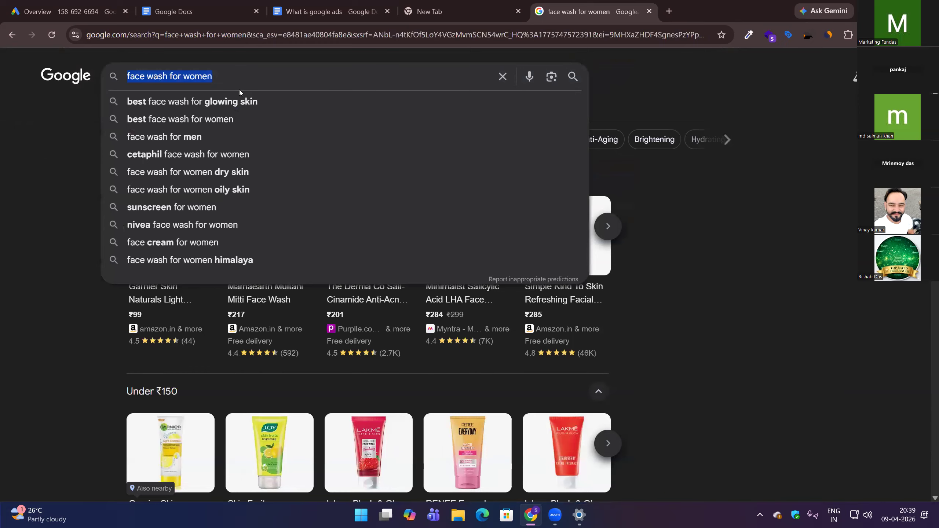
type("iph")
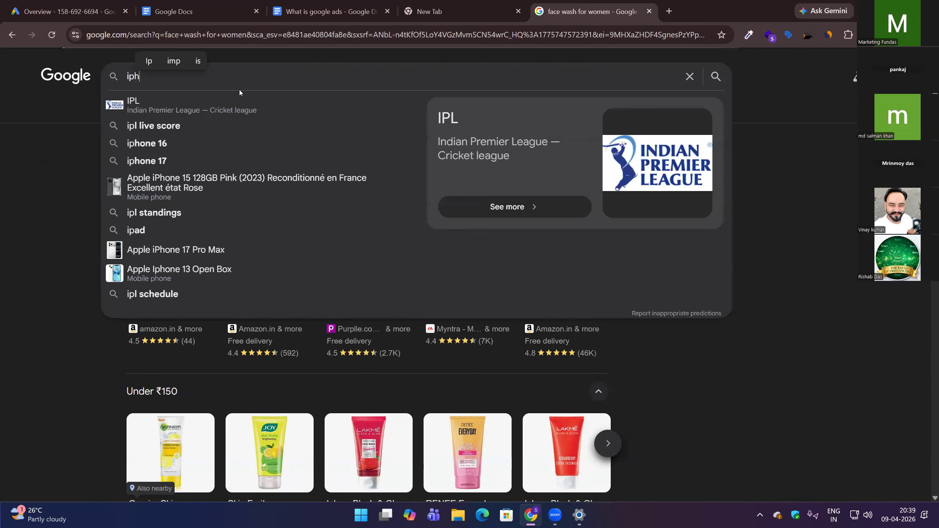
type("one 16")
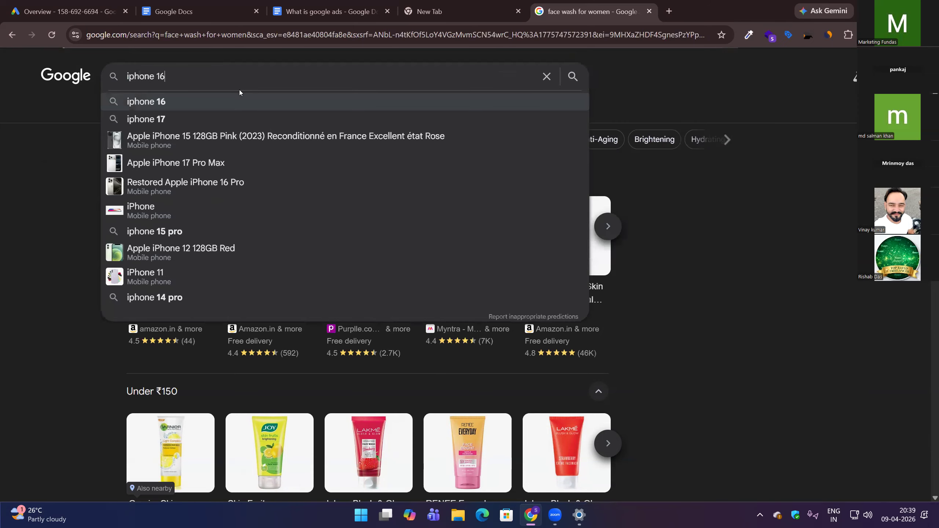
key("BackSpace")
type("7 pro max")
key("Return")
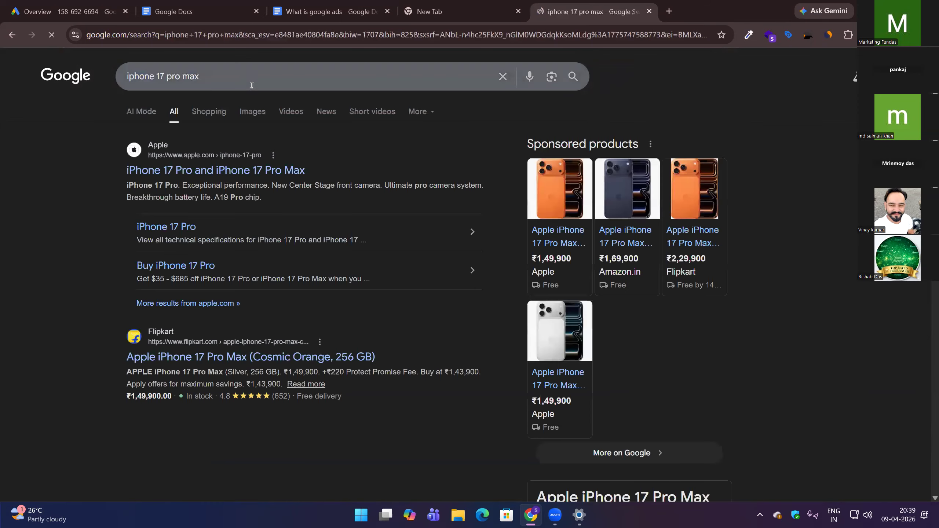
left_click(589, 145)
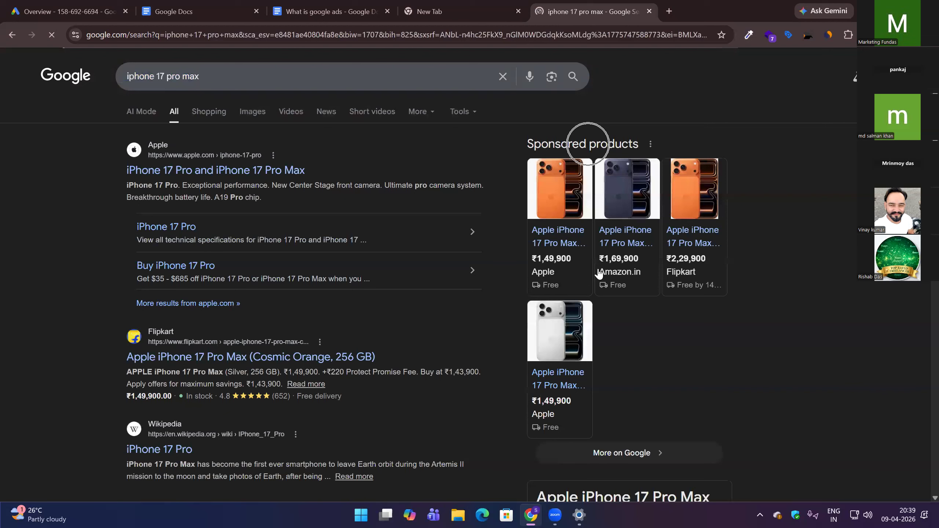
mouse_move(631, 308)
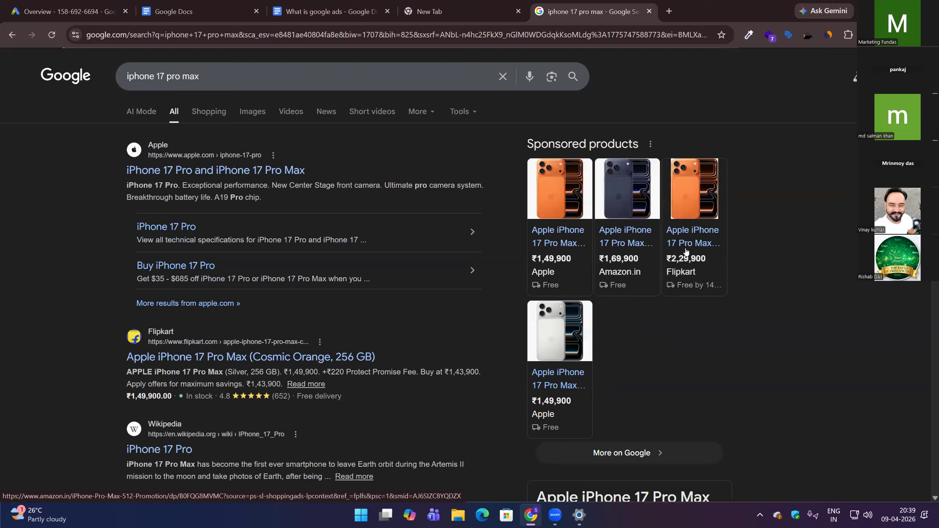
mouse_move(665, 299)
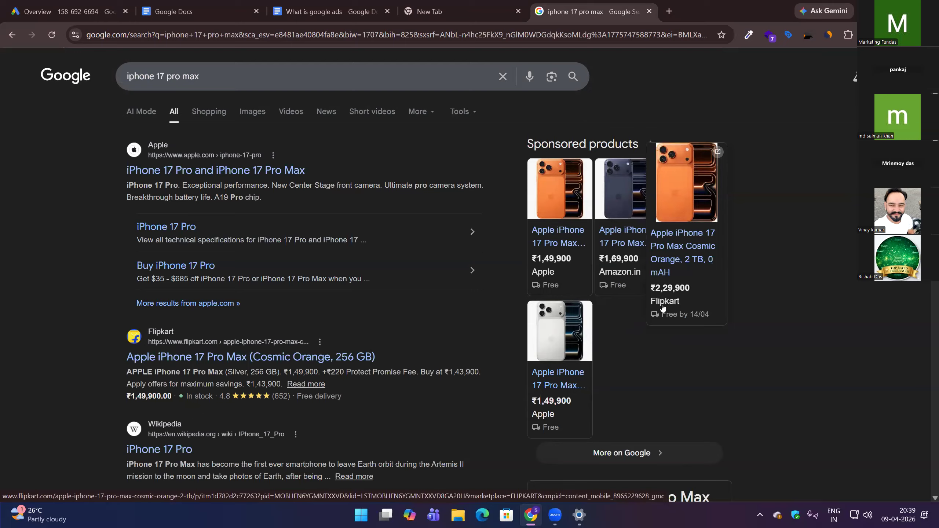
mouse_move(571, 400)
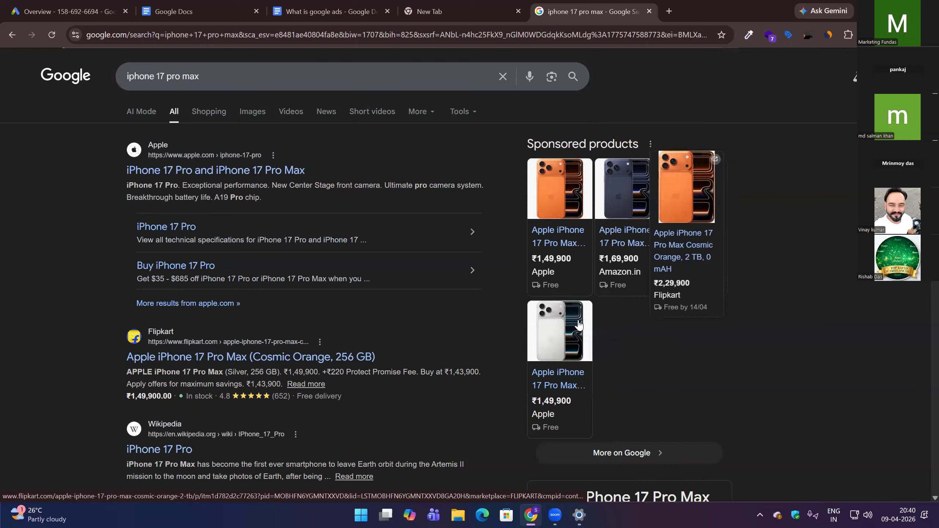
scroll(578, 323, "down", 5)
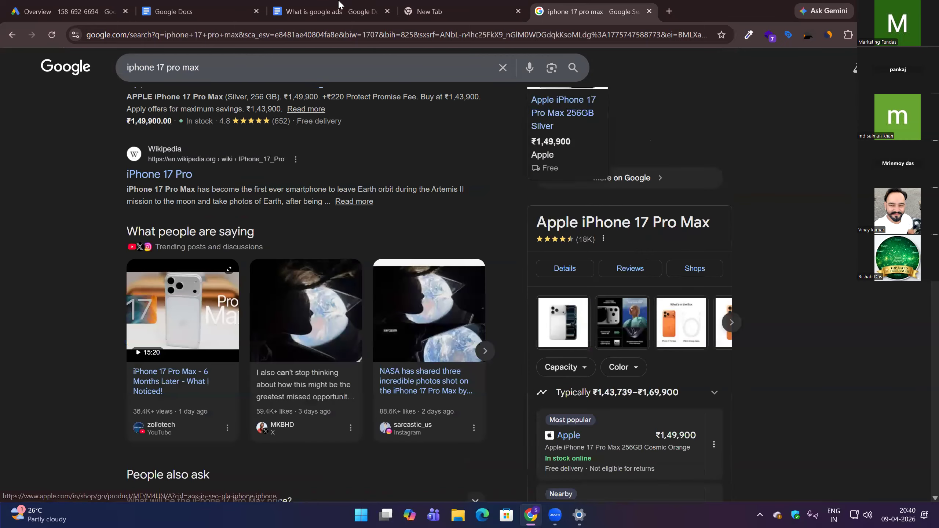
scroll(561, 313, "up", 5)
Step: From the Google Ads overview, start a new campaign with no guided objective and choose the Shopping type
left_click(70, 11)
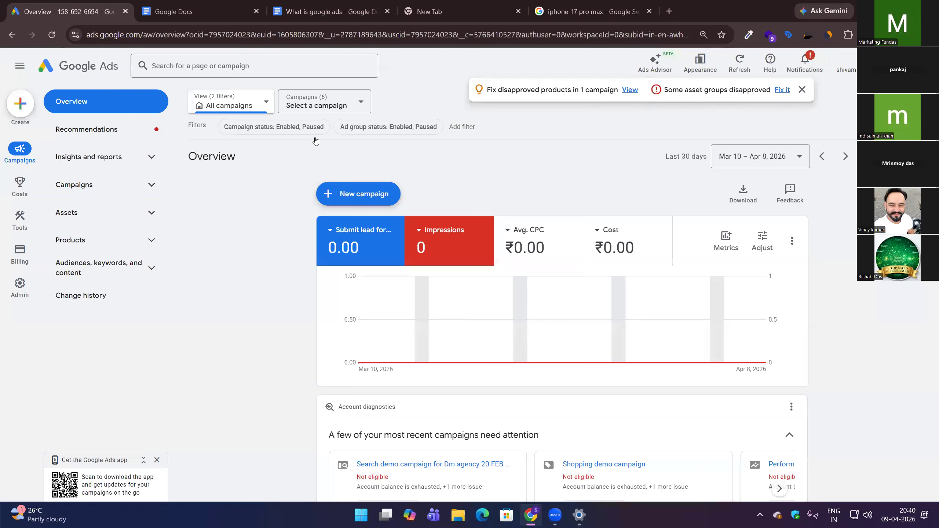
left_click(346, 196)
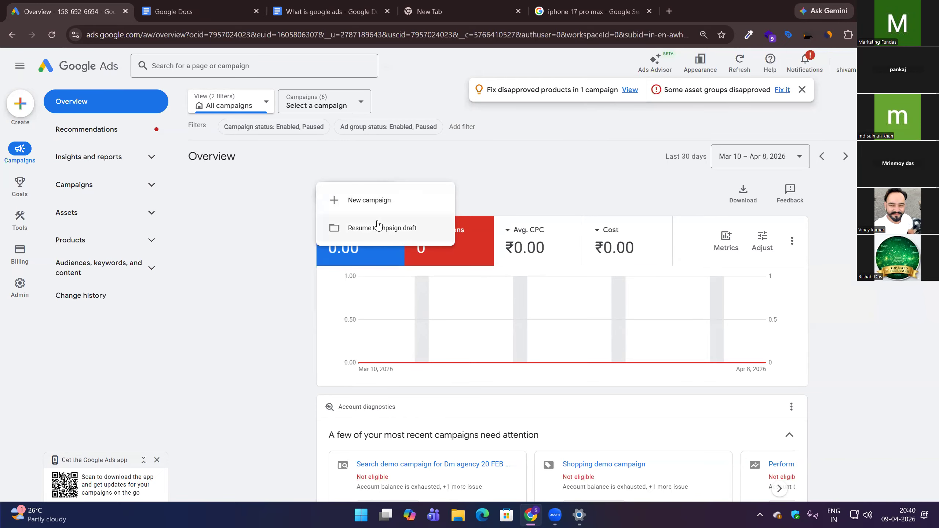
left_click(369, 201)
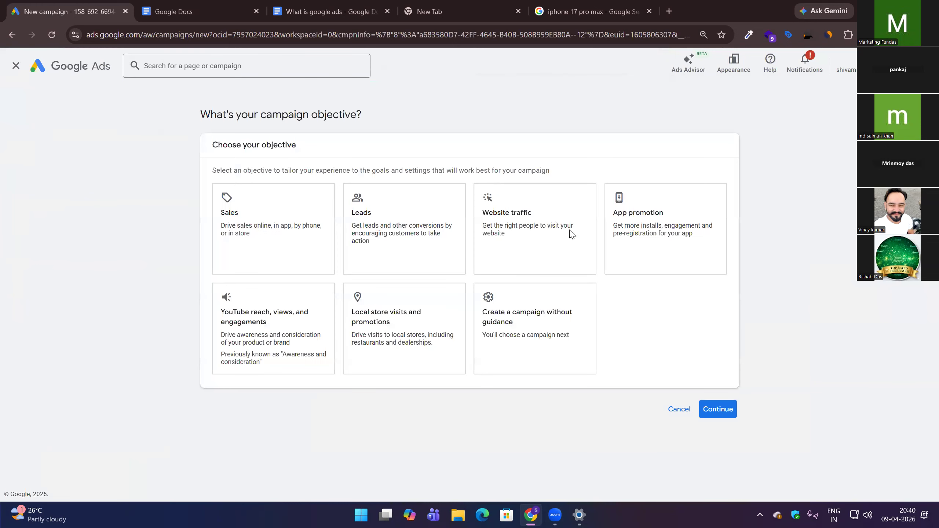
left_click(560, 316)
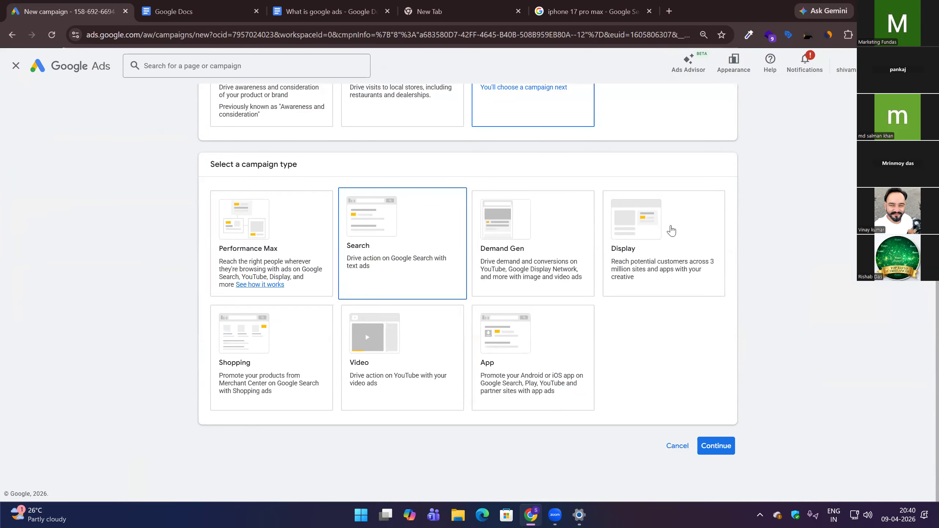
left_click(296, 353)
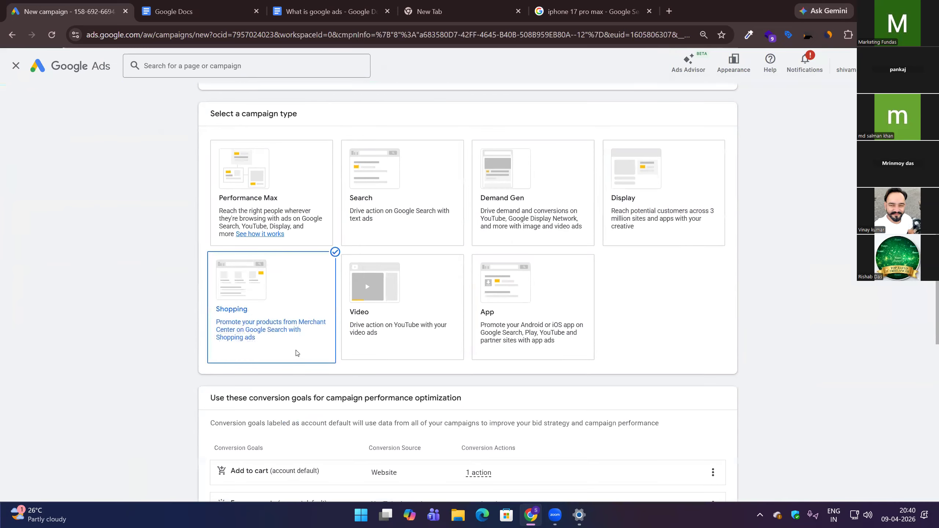
scroll(296, 351, "down", 3)
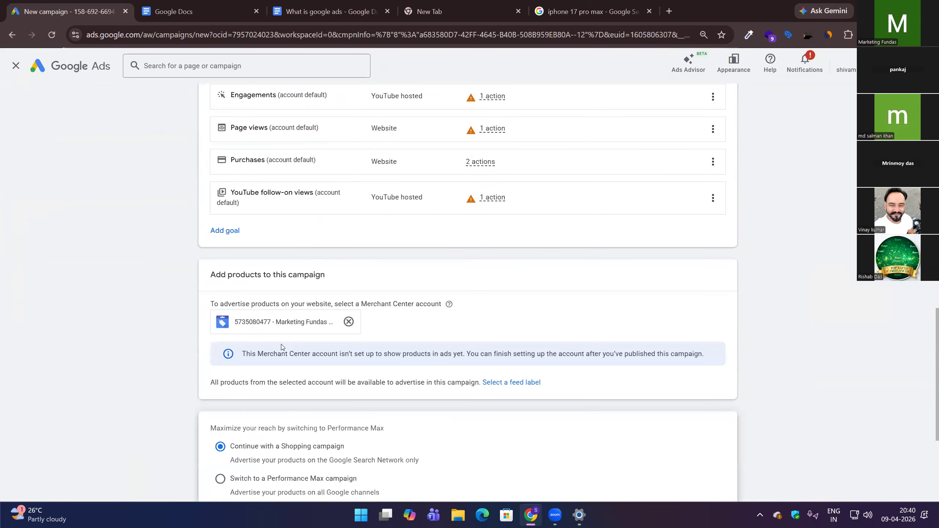
left_click_drag(209, 304, 403, 304)
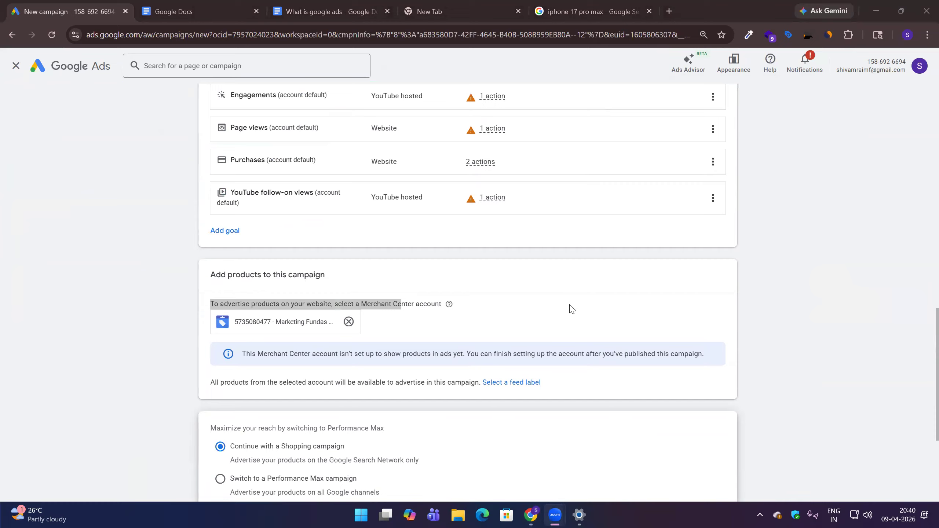
triple_click(222, 301)
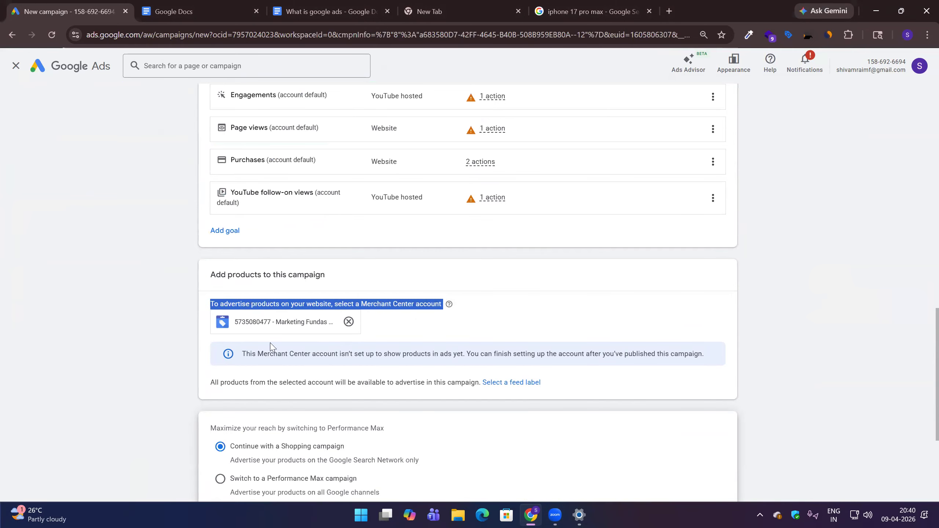
left_click(270, 323)
double_click(265, 323)
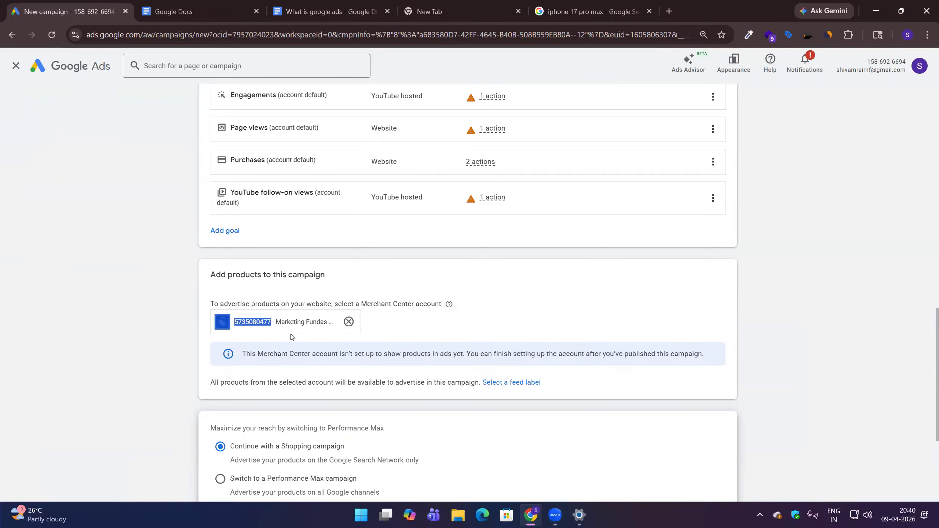
scroll(241, 263, "down", 1)
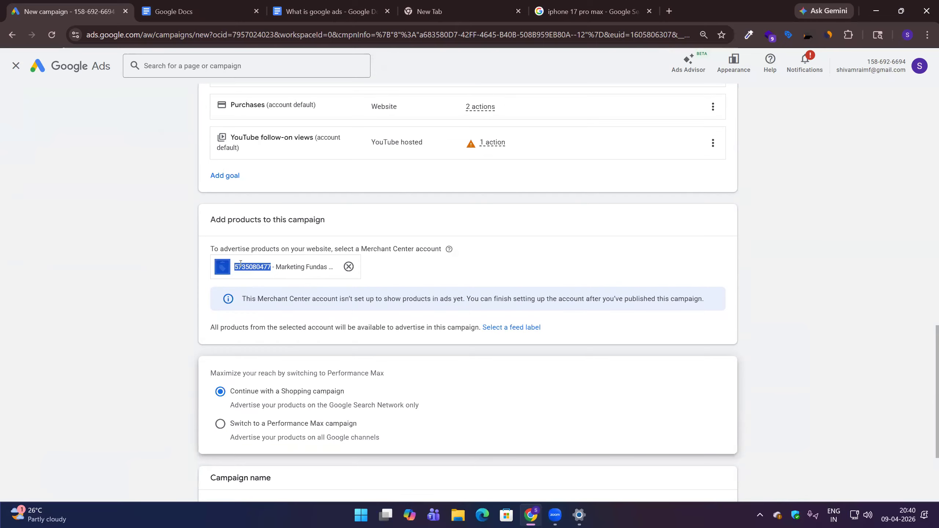
double_click(259, 265)
left_click(668, 11)
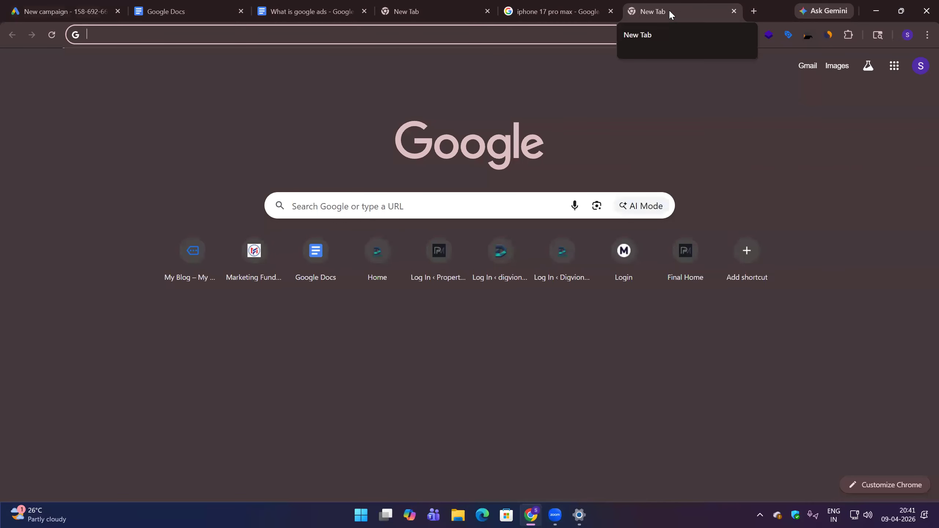
Step: Load digvion.co.in and go to its /shop page
type("dig")
key("Return")
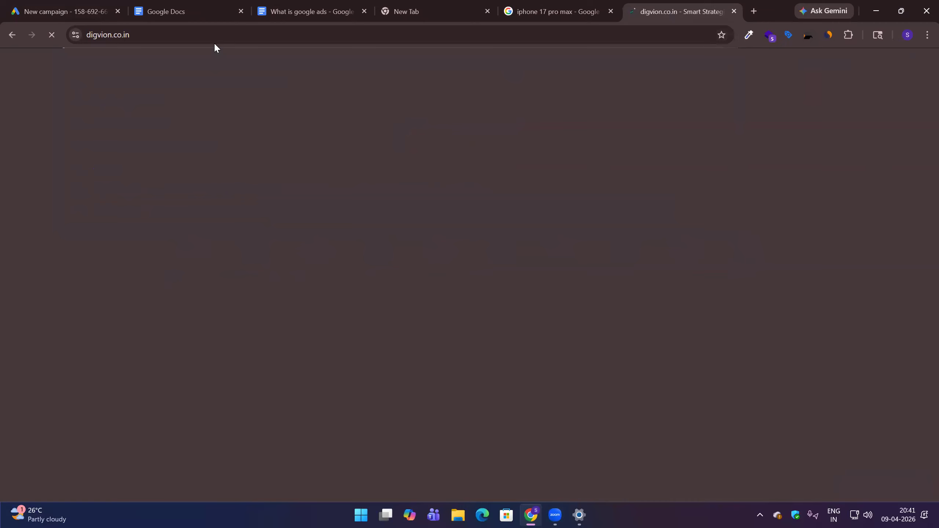
left_click(356, 36)
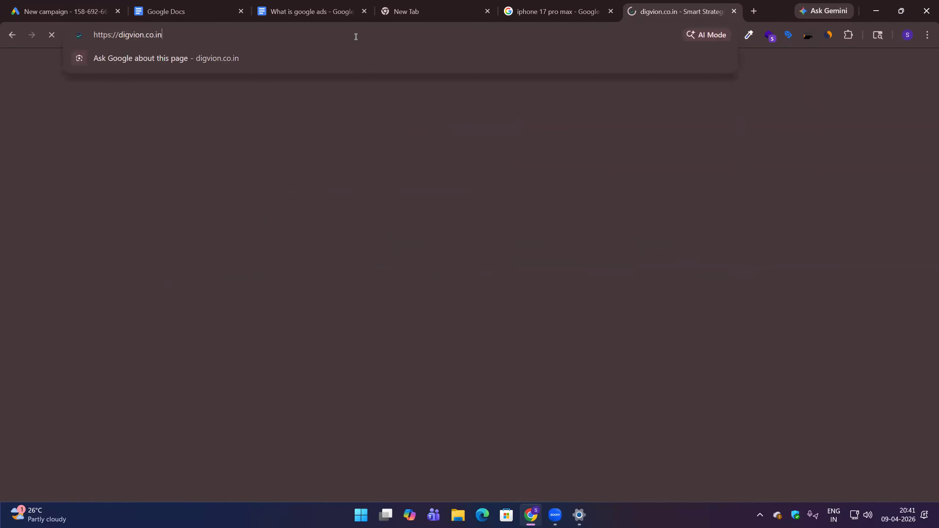
type(".")
key("BackSpace")
type("/sh")
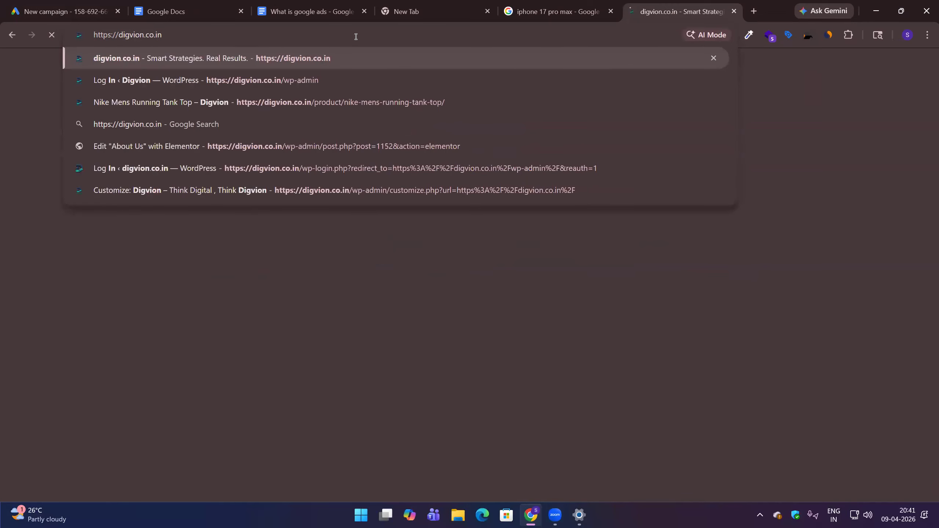
type("op")
key("Return")
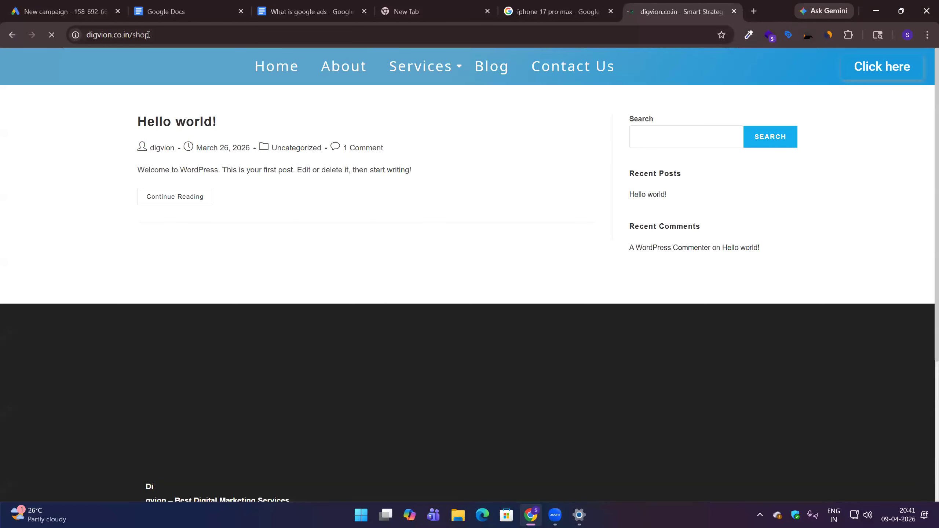
Step: Highlight the shop address and the 'Great things are on the horizon' launching-soon text, then open a new tab
left_click_drag(133, 35, 192, 42)
triple_click(578, 208)
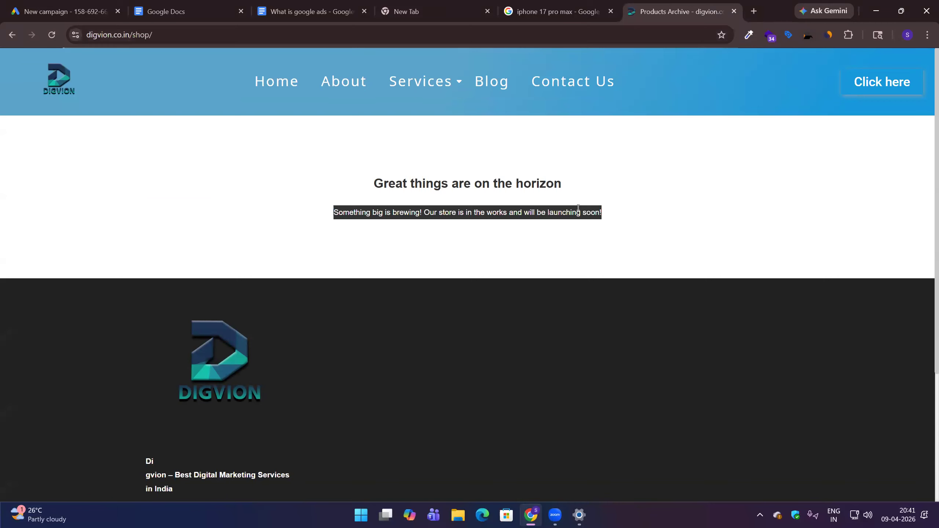
triple_click(443, 183)
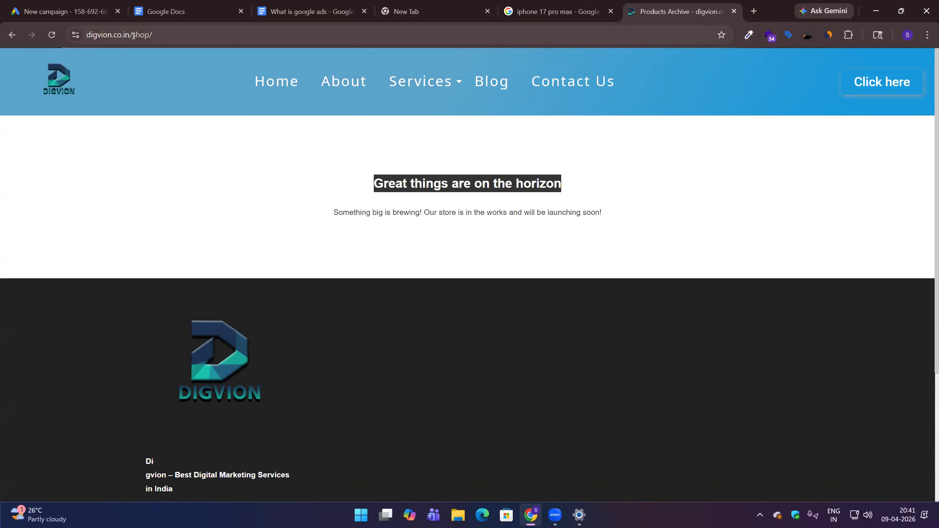
left_click(495, 34)
key("ctrl+t")
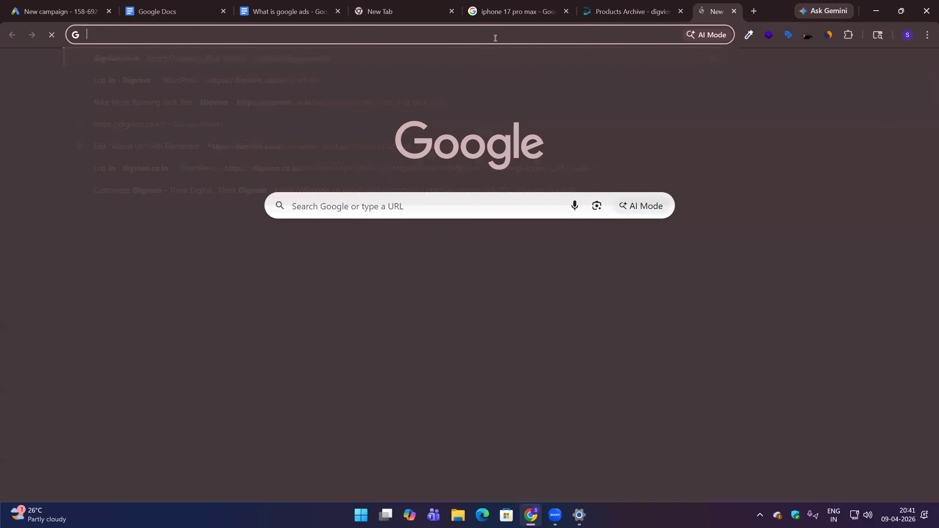
Step: Log in to my.milesweb.com with Chrome's saved credentials and open the digvion.co.in Web Hosting dashboard
type("my.milesweb.com")
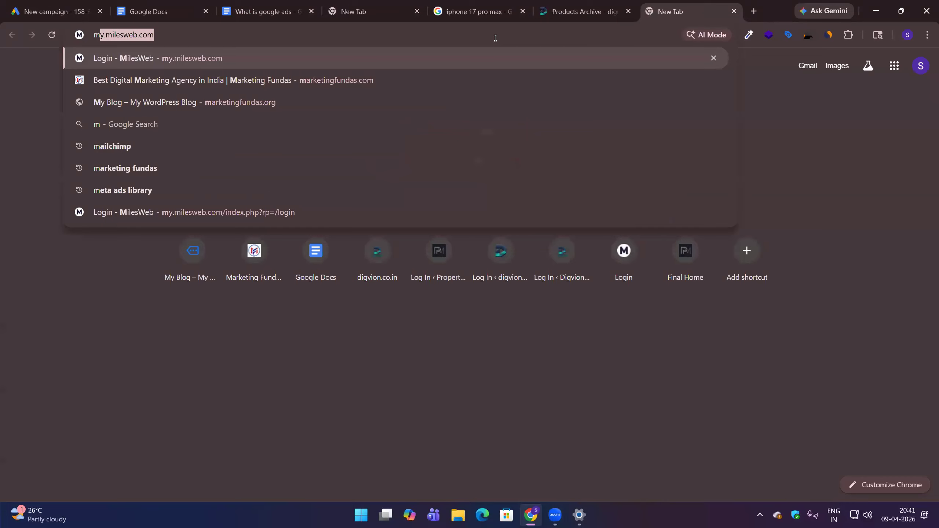
key("Return")
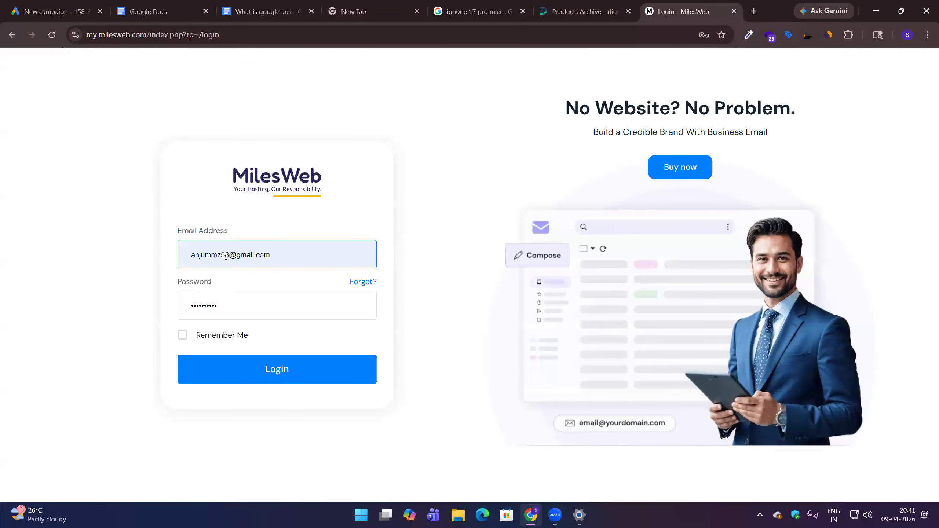
left_click(247, 255)
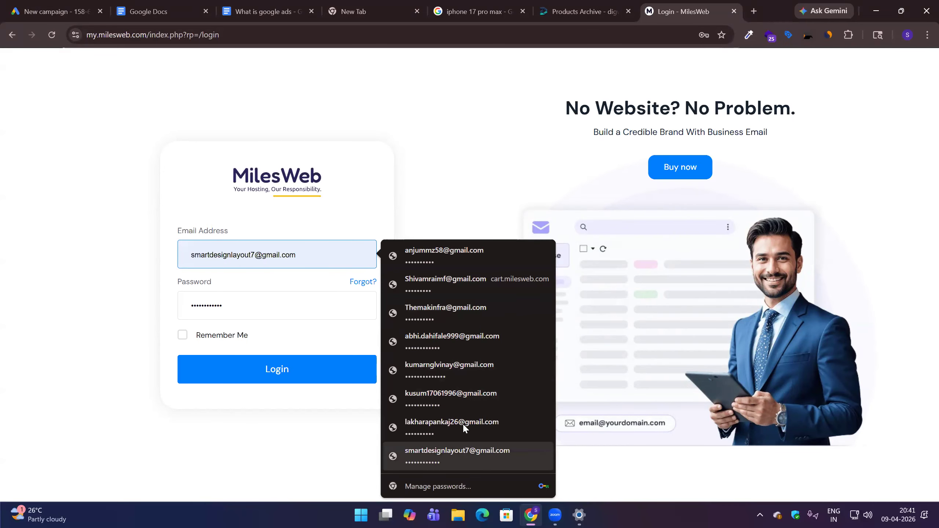
left_click(448, 450)
left_click(253, 366)
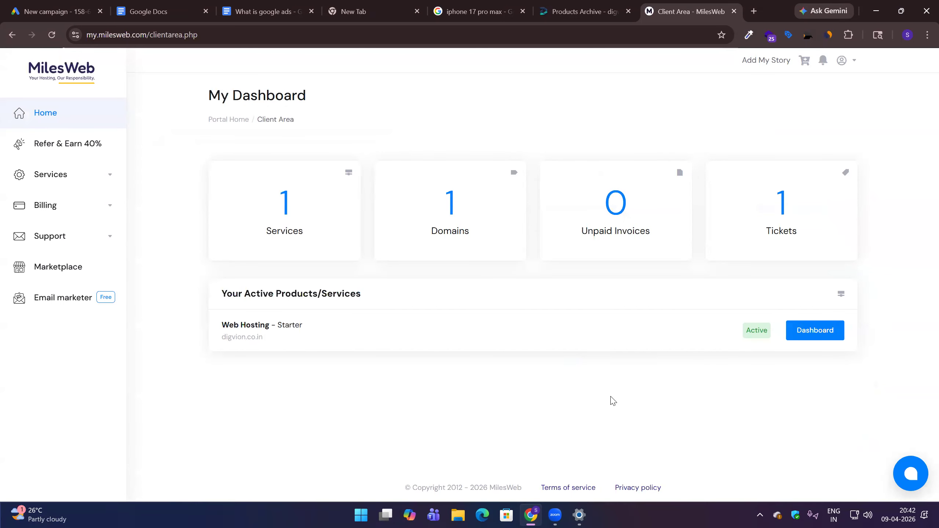
left_click(815, 331)
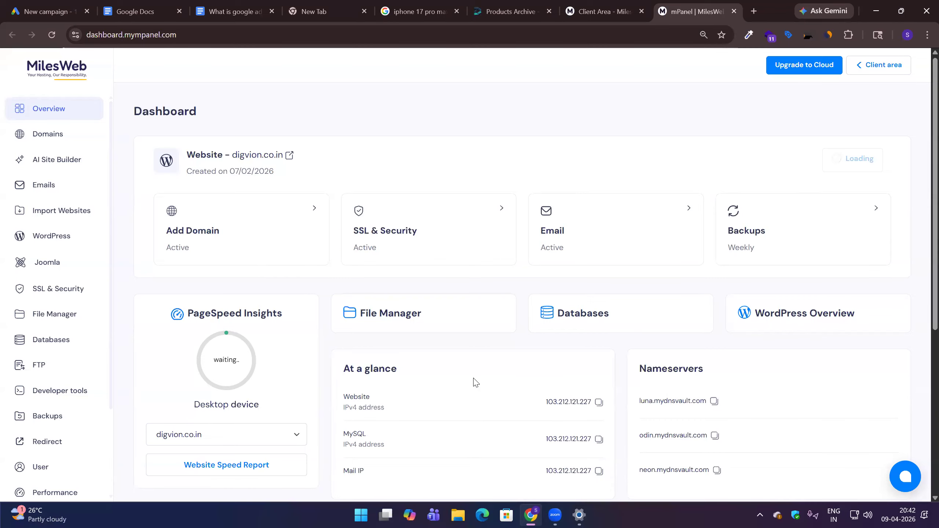
Step: Scroll the mPanel dashboard and launch WordPress admin from the digvion.co.in website card
scroll(667, 318, "down", 3)
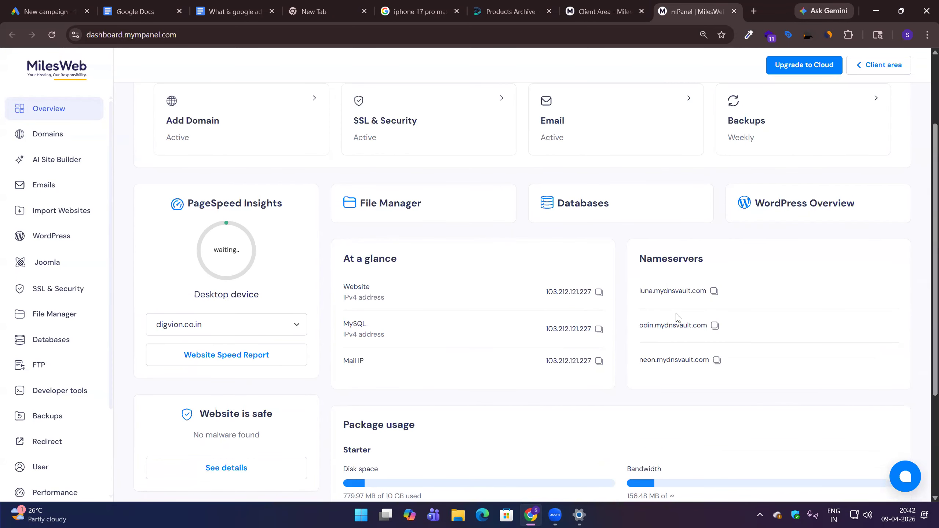
scroll(796, 236, "up", 3)
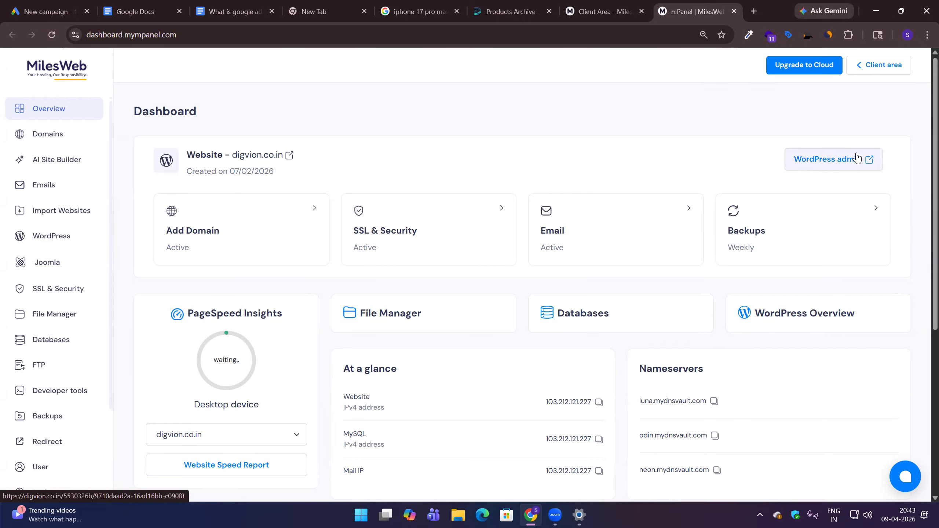
left_click(856, 158)
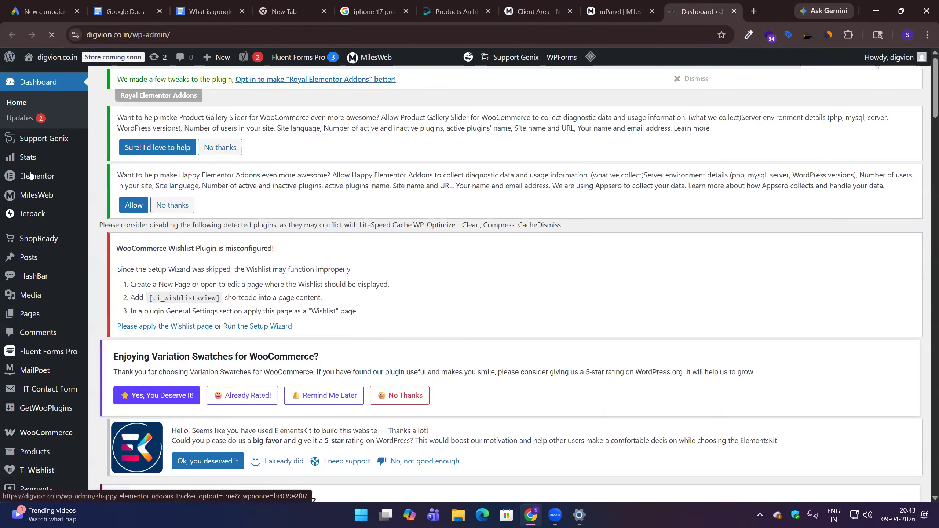
Step: Open Products > All Products in a background tab, check it, and return to the dashboard
scroll(44, 299, "down", 1)
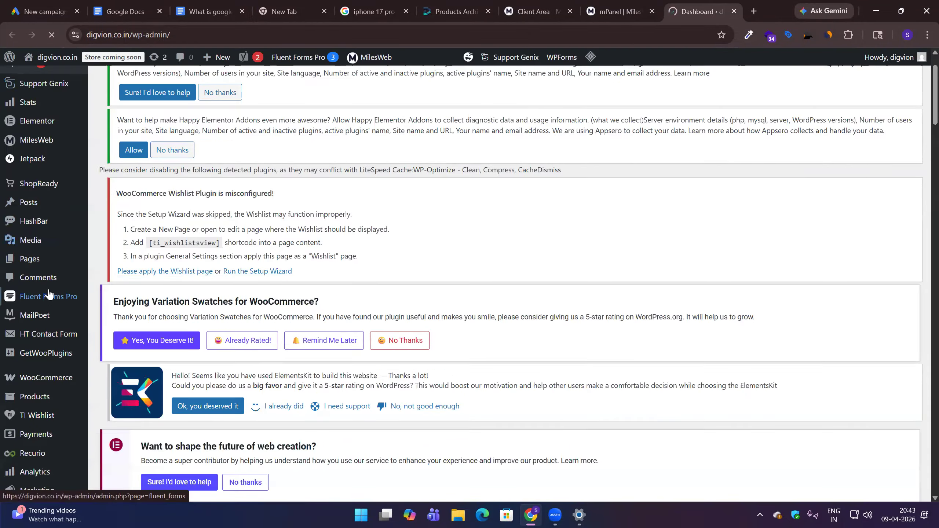
scroll(66, 296, "down", 4)
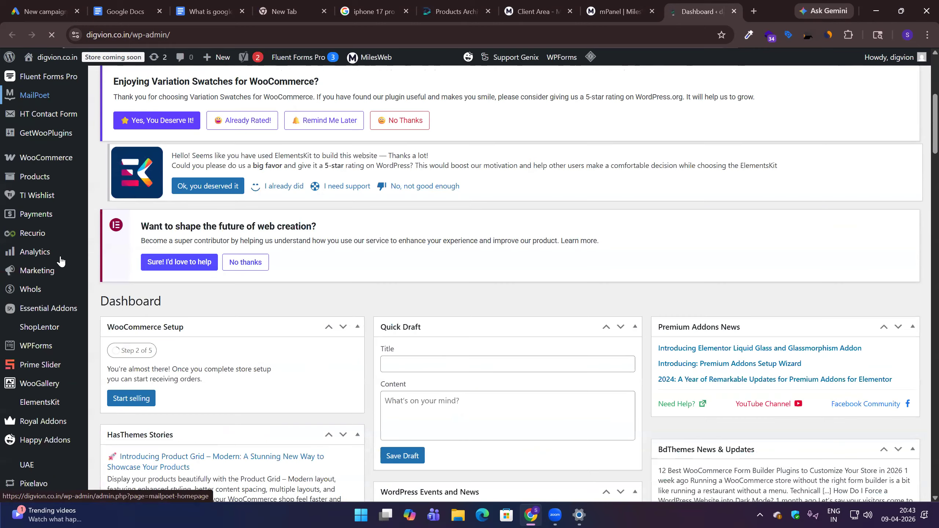
left_click(50, 179, "ctrl")
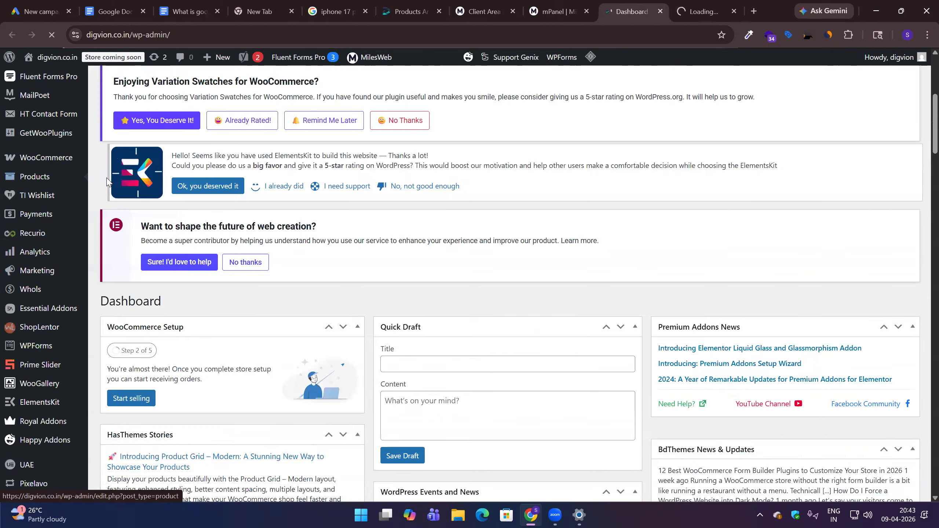
key("ctrl+Tab")
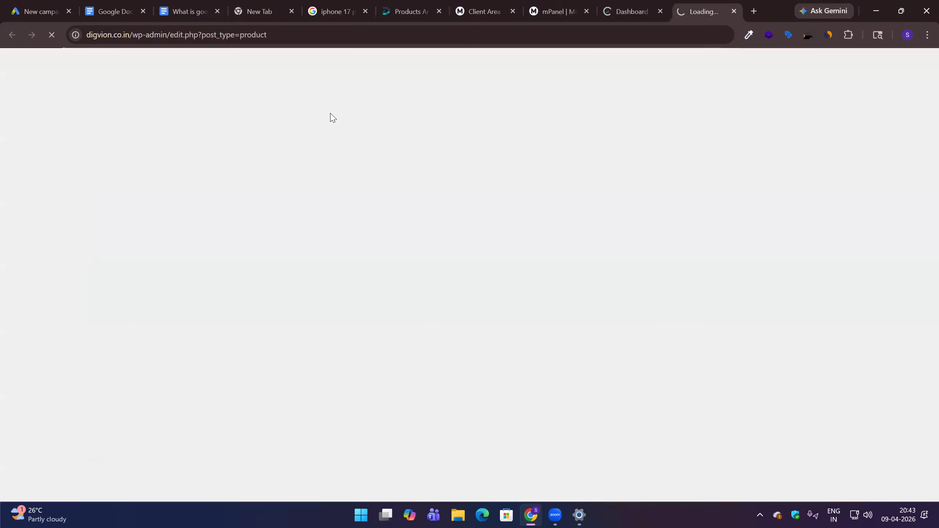
key("ctrl+shift+Tab")
Step: Browse the wp-admin sidebar menus, switching between the dashboard and WooCommerce Home tabs
scroll(455, 260, "down", 5)
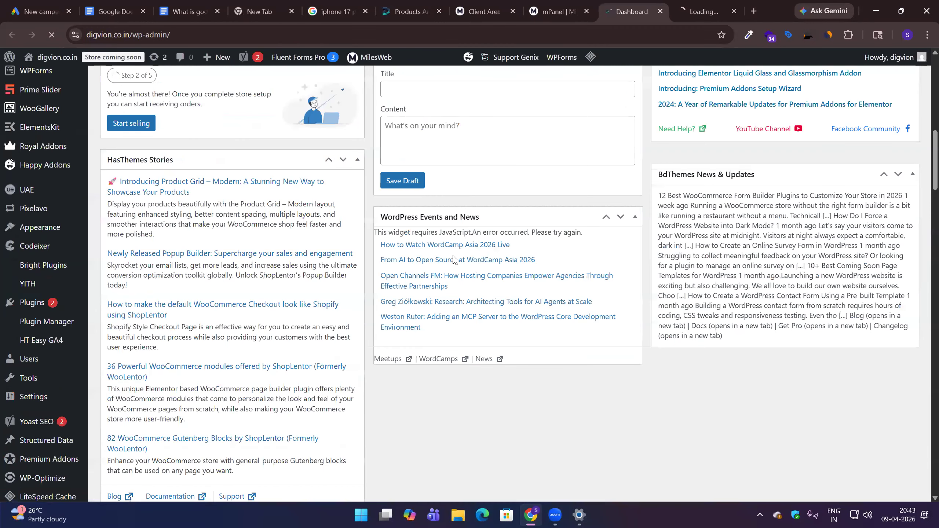
scroll(41, 326, "up", 10)
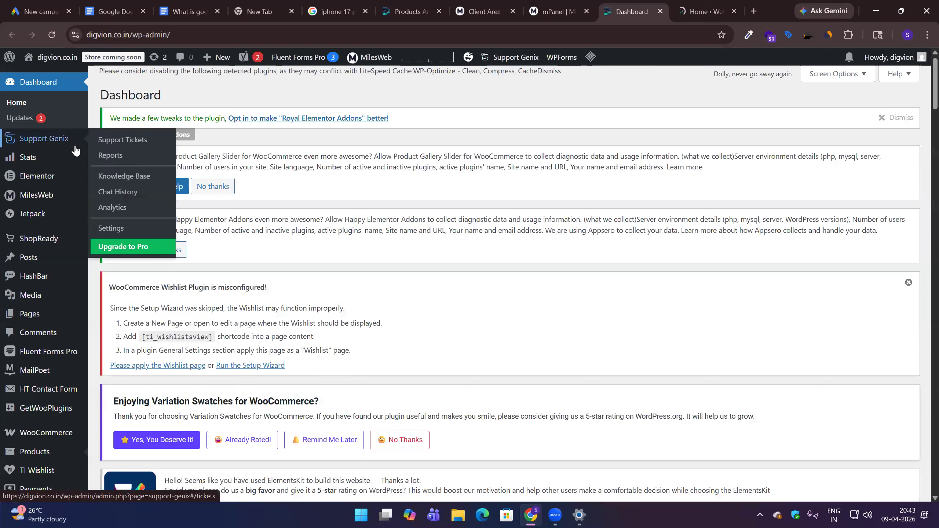
mouse_move(50, 247)
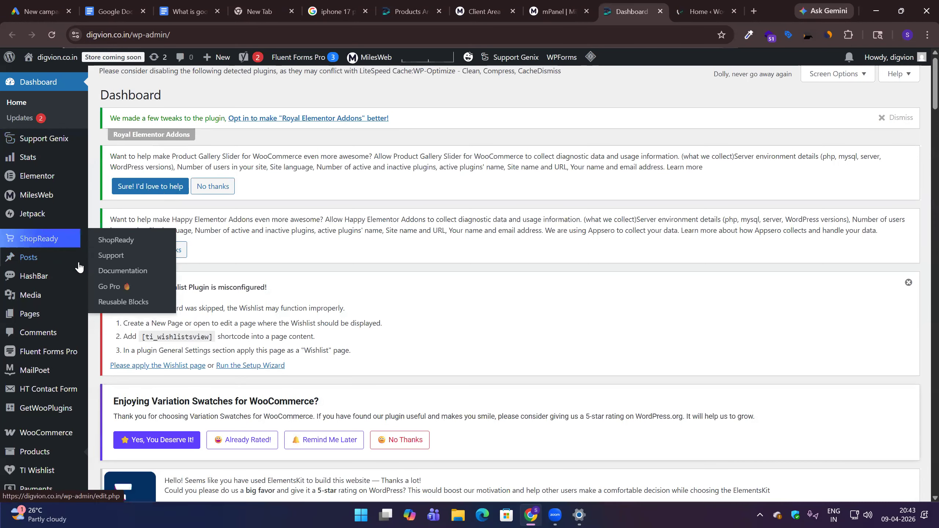
scroll(42, 238, "down", 1)
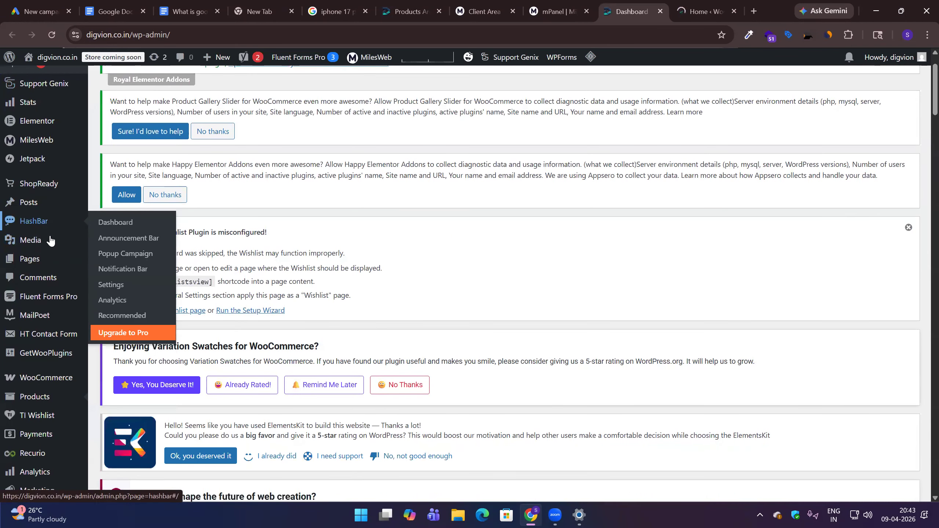
scroll(52, 296, "down", 2)
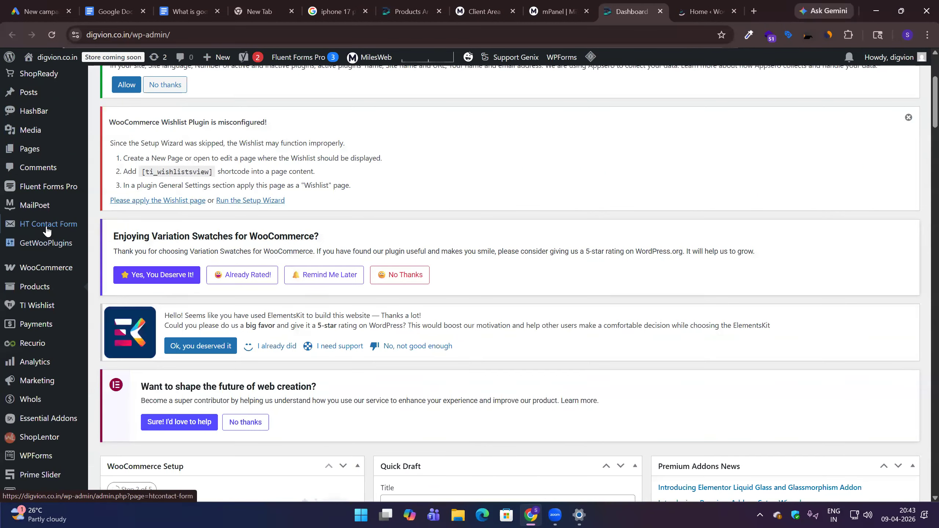
mouse_move(73, 230)
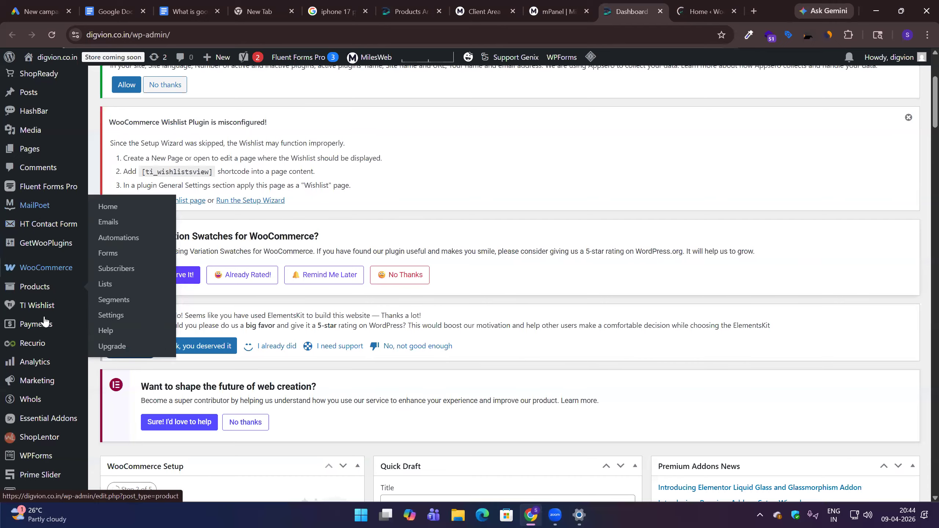
scroll(37, 296, "down", 2)
scroll(44, 252, "down", 4)
scroll(59, 253, "down", 2)
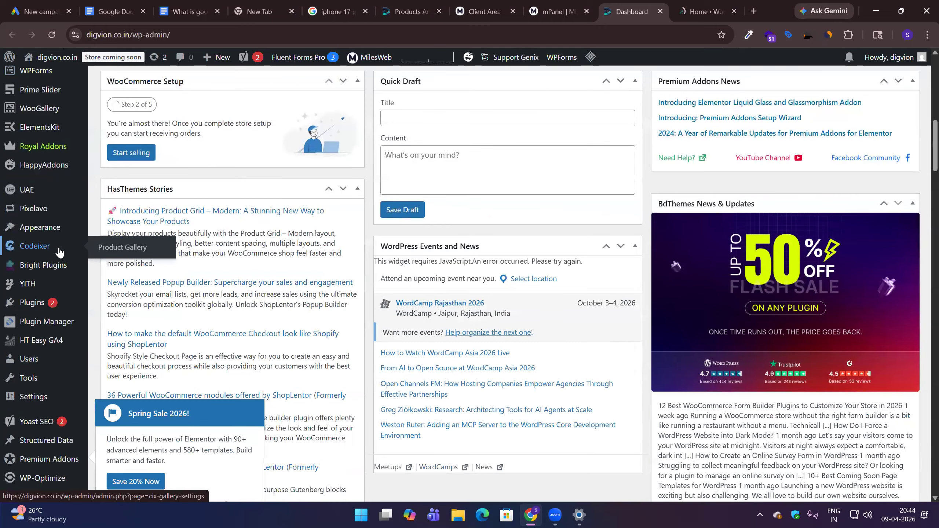
scroll(59, 252, "up", 10)
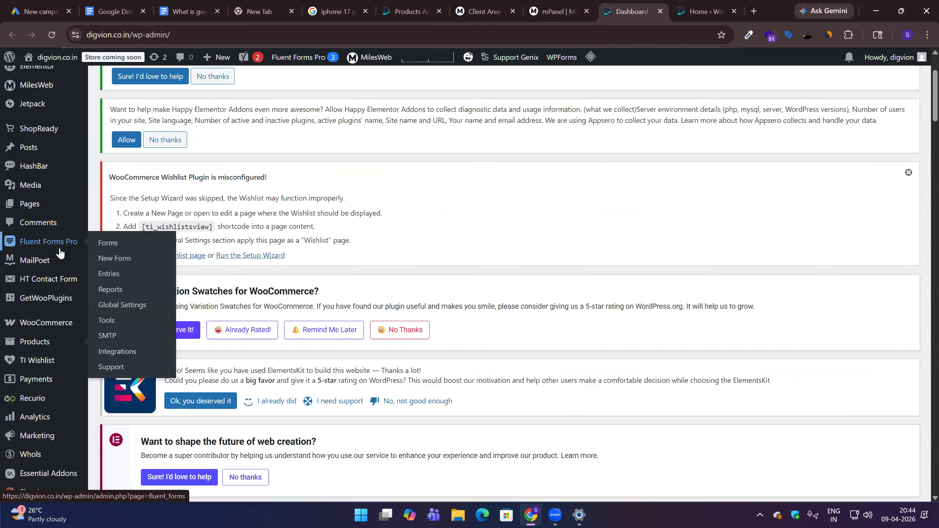
key("ctrl+Tab")
scroll(61, 258, "down", 15)
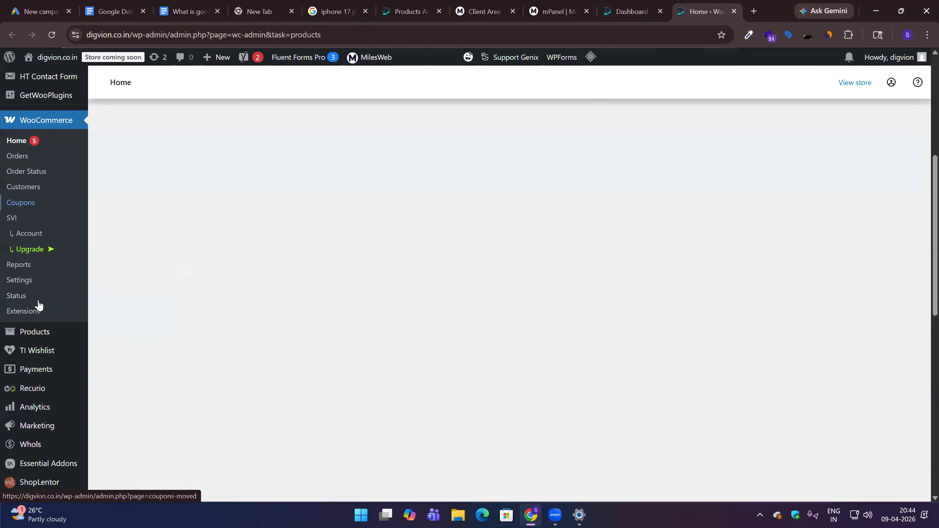
key("ctrl+shift+Tab")
scroll(116, 329, "down", 7)
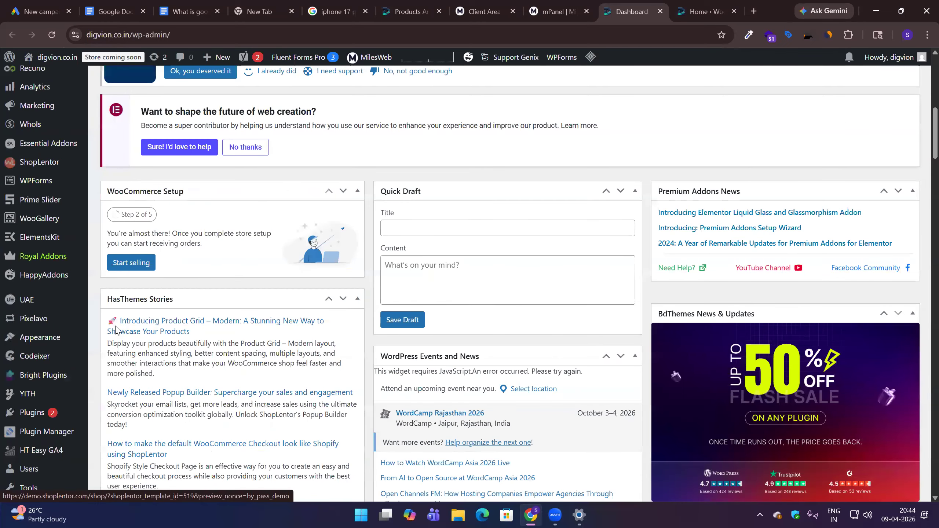
scroll(115, 329, "down", 6)
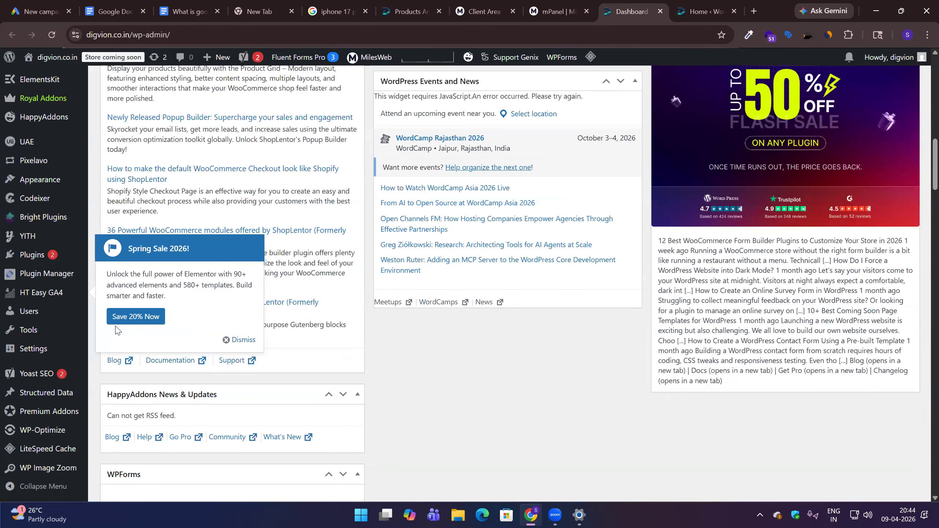
scroll(449, 296, "up", 15)
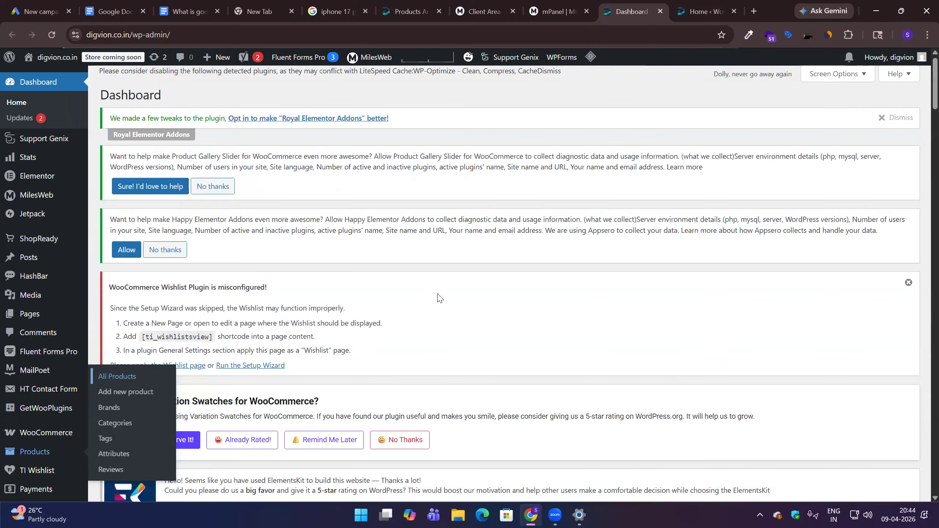
scroll(438, 297, "down", 6)
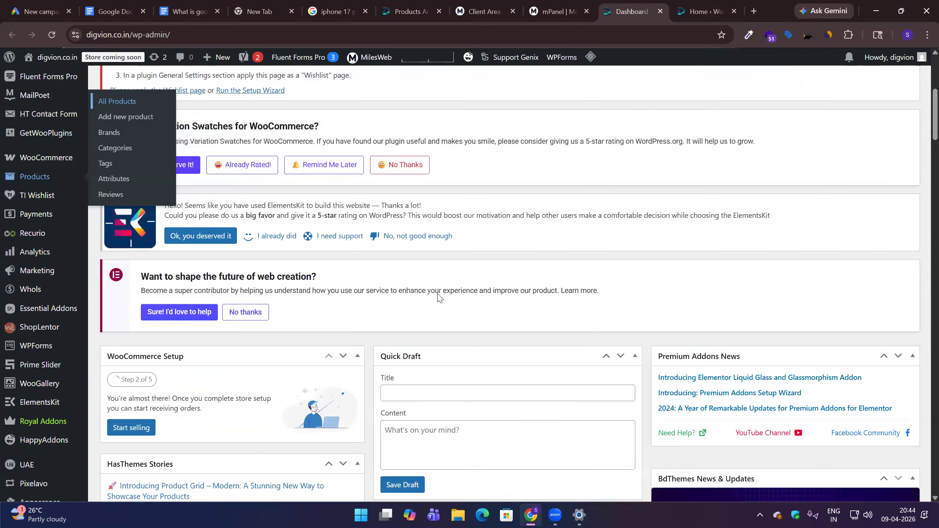
scroll(439, 297, "down", 7)
scroll(63, 209, "up", 10)
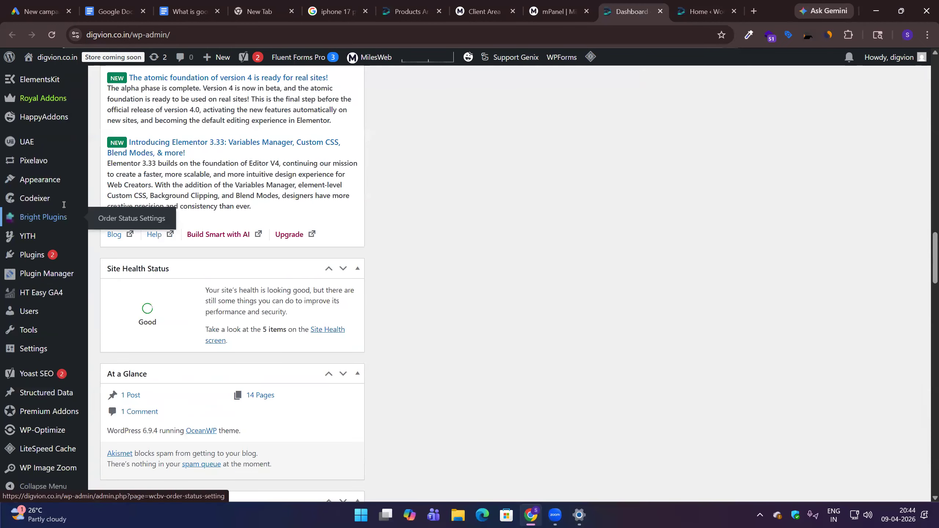
Step: On the WooCommerce Home tab, open the full store product list, then a new blank tab
key("ctrl+Tab")
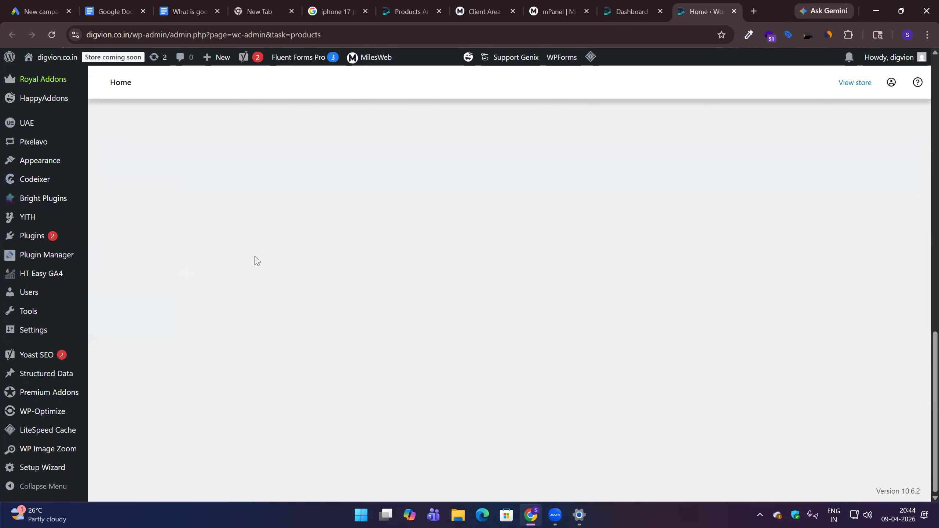
scroll(27, 242, "up", 14)
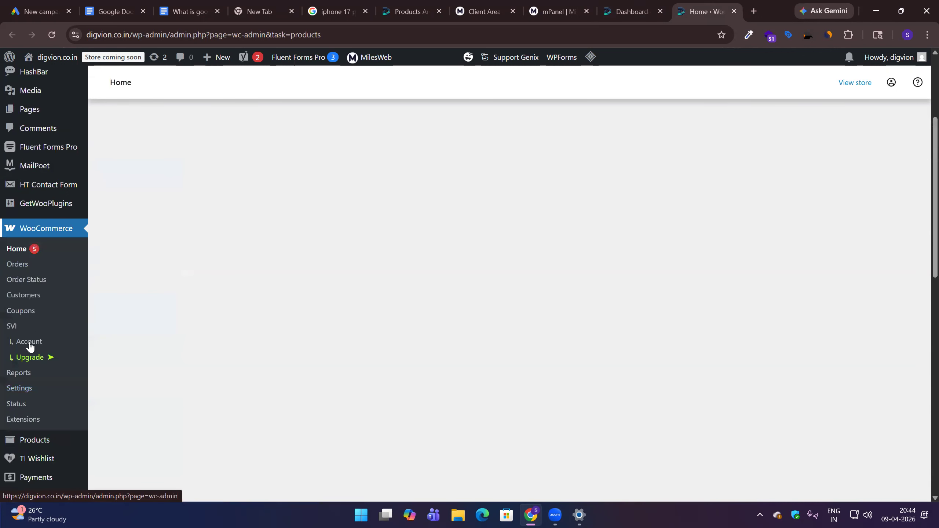
mouse_move(34, 443)
left_click(113, 378)
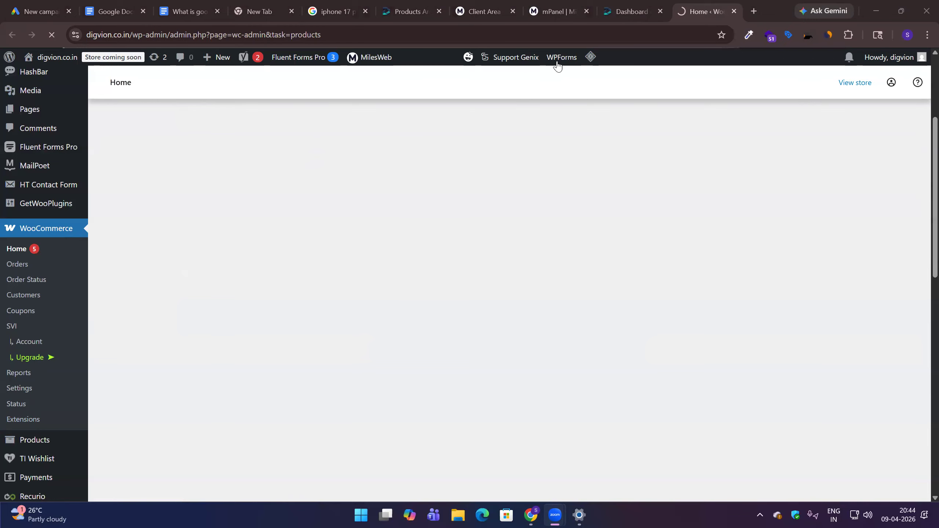
mouse_move(560, 65)
left_click(754, 9)
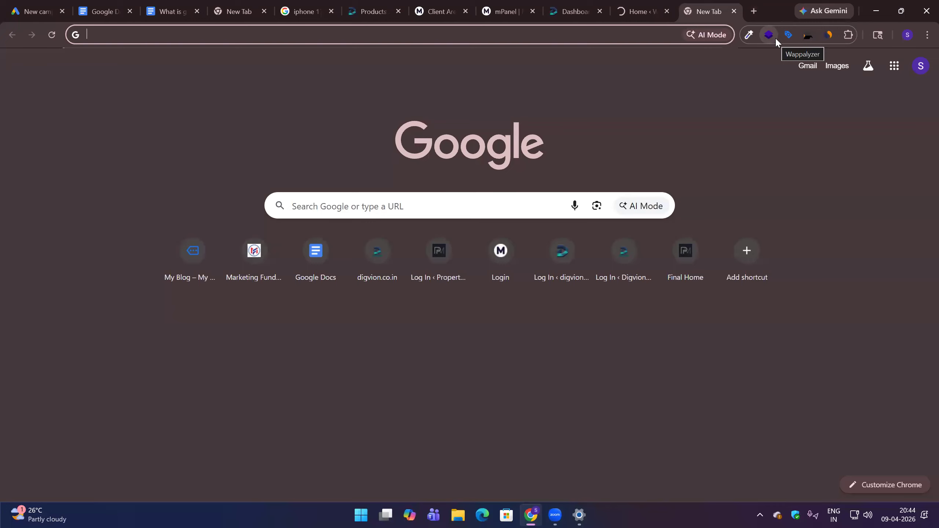
Step: Search Google for 'Google merchant center' and open 'Promote Your Business with Merchant Center'
type("Google")
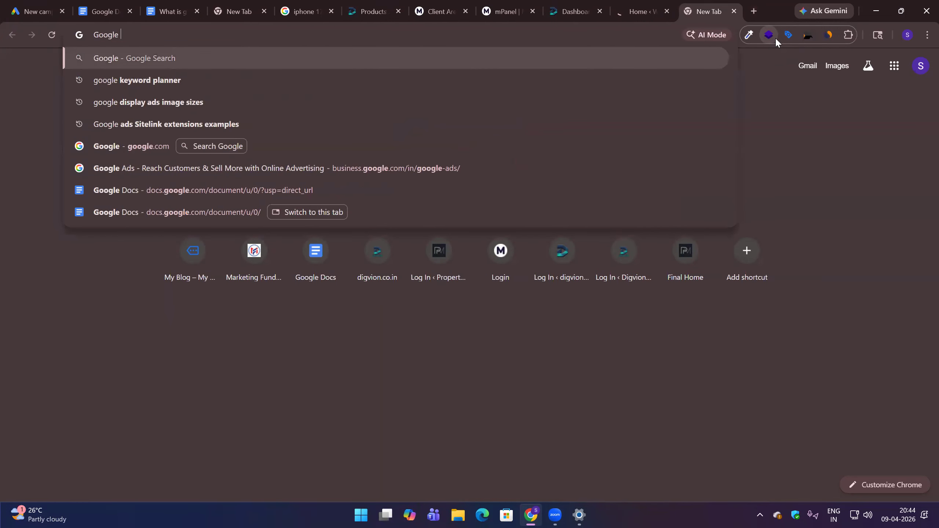
type(" merchant")
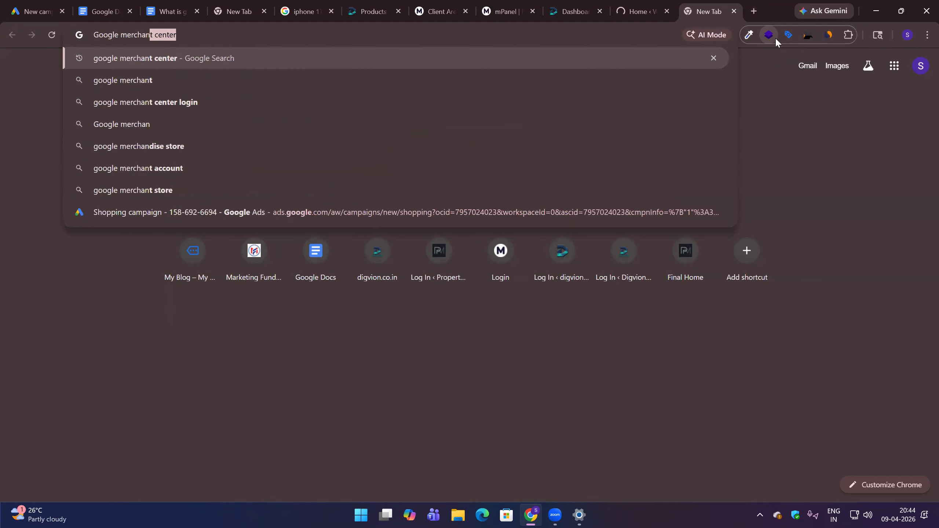
type("nter")
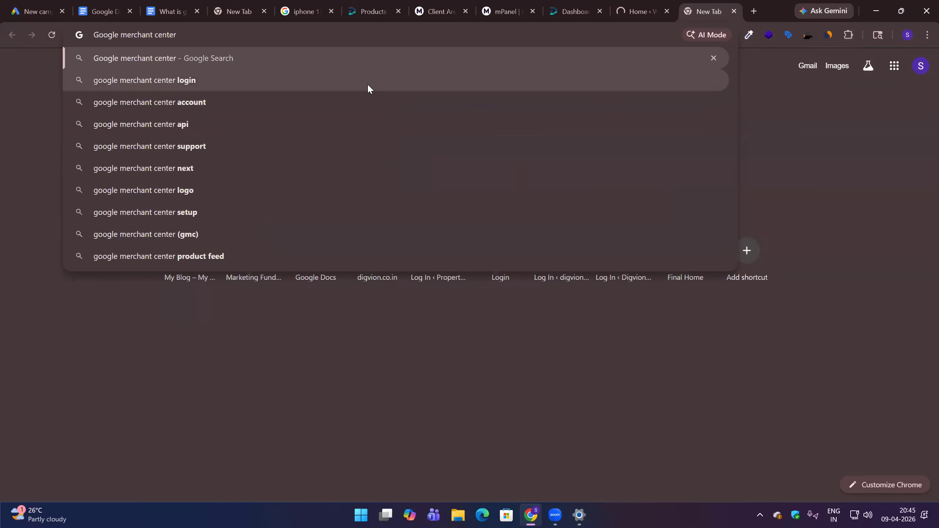
key("Return")
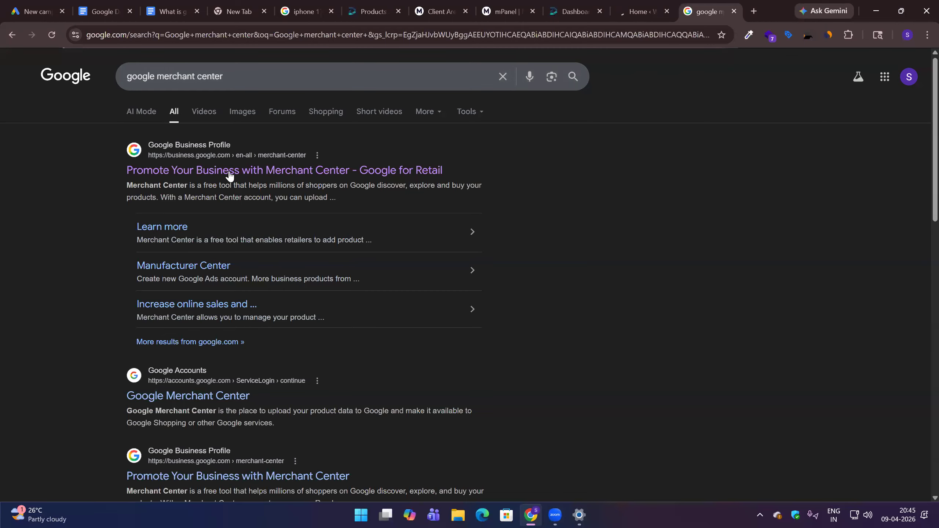
left_click(229, 170)
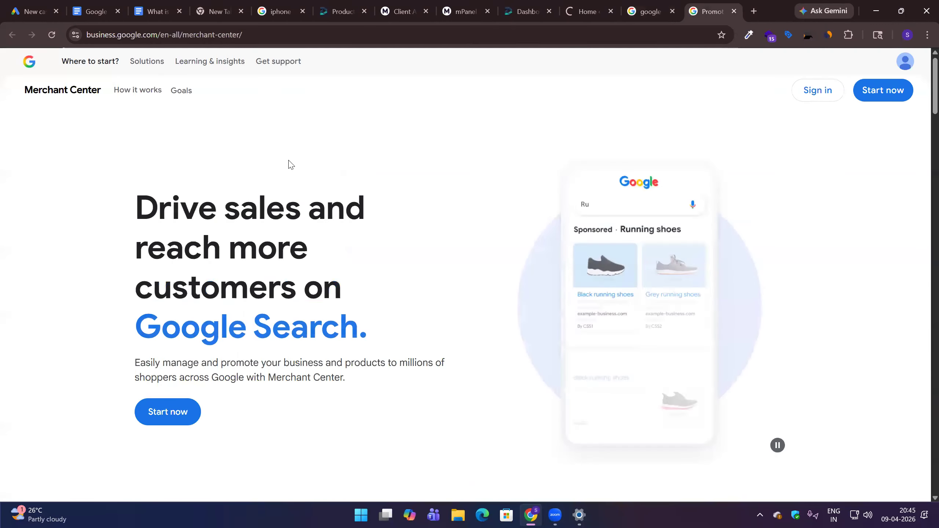
Step: Sign in to Merchant Center and open the Marketing Fundas Org account in Business Manager
left_click(804, 91)
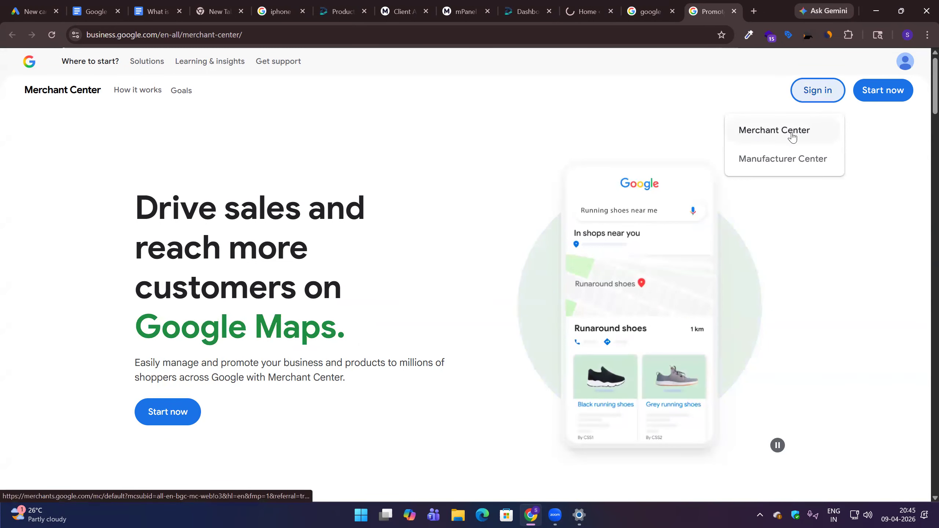
left_click(791, 134)
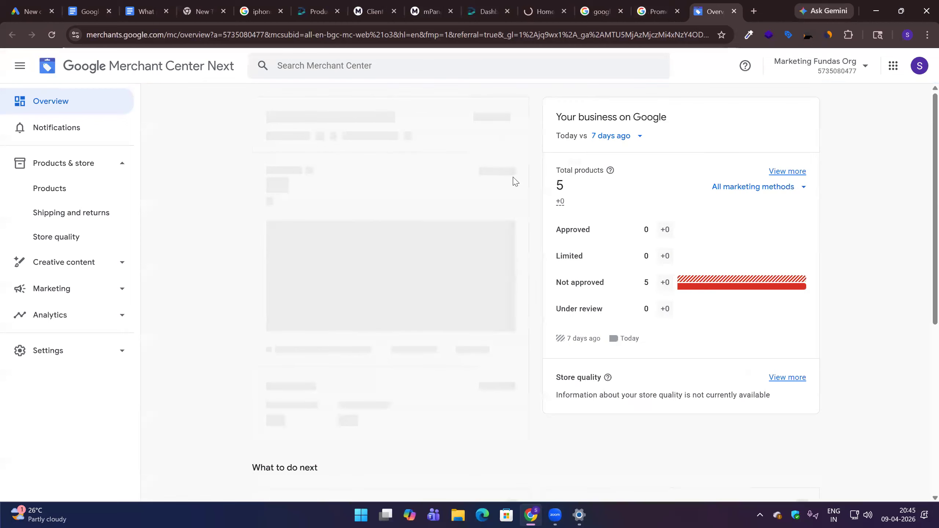
left_click(850, 63)
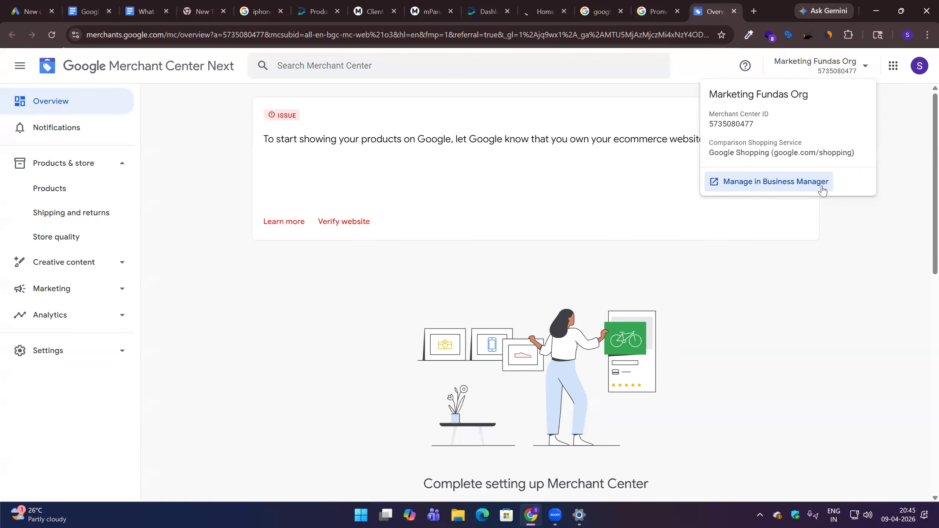
left_click(795, 182)
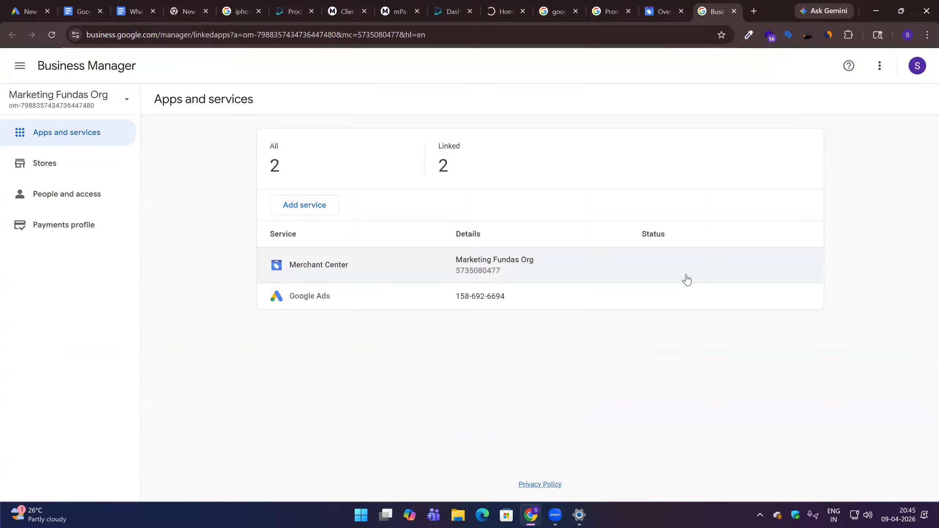
Step: Try adding Google Merchant Center as a linked service and dismiss the 'You can't link' message
left_click(292, 207)
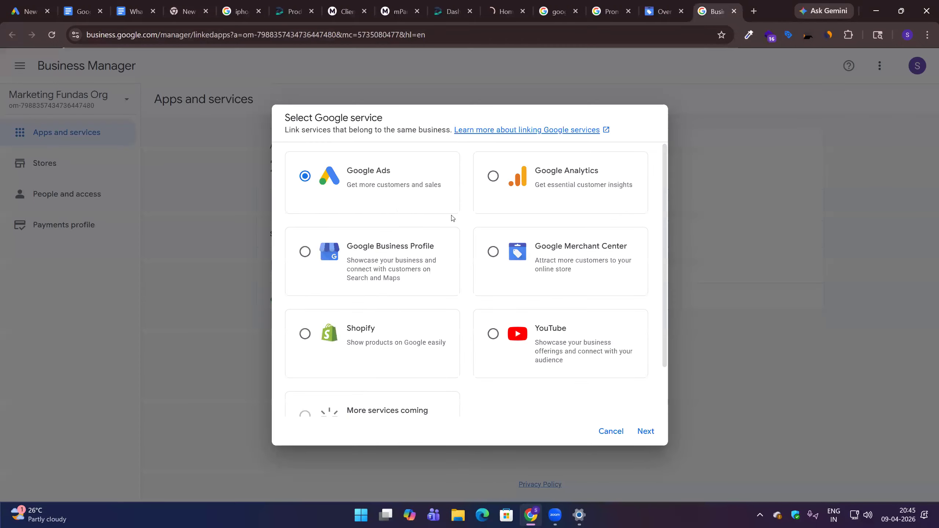
left_click(533, 270)
left_click(645, 431)
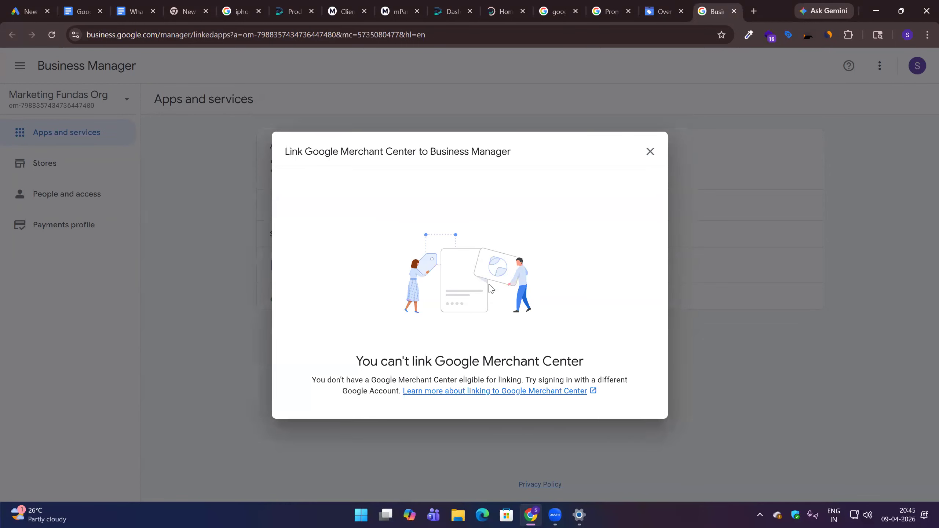
left_click(650, 151)
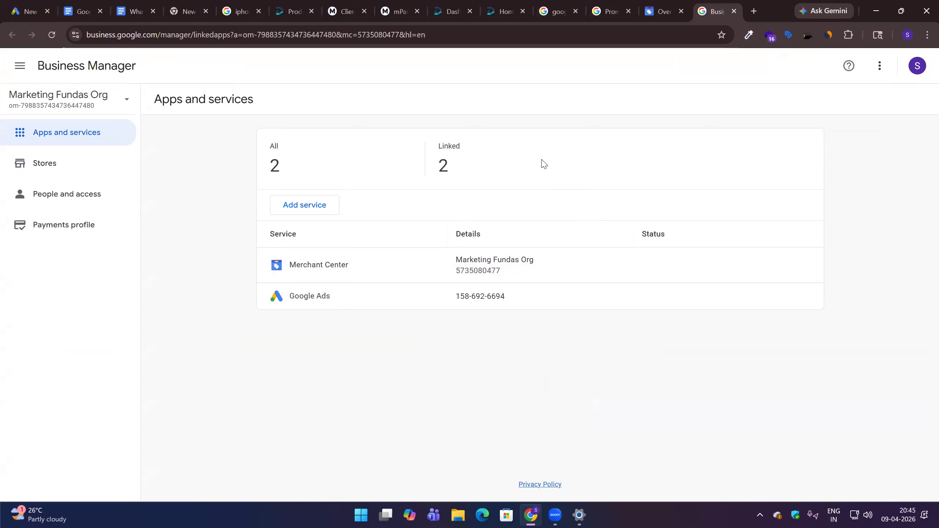
Step: Inspect the organization list and Business Manager options, then return to the Merchant Center overview
left_click(79, 102)
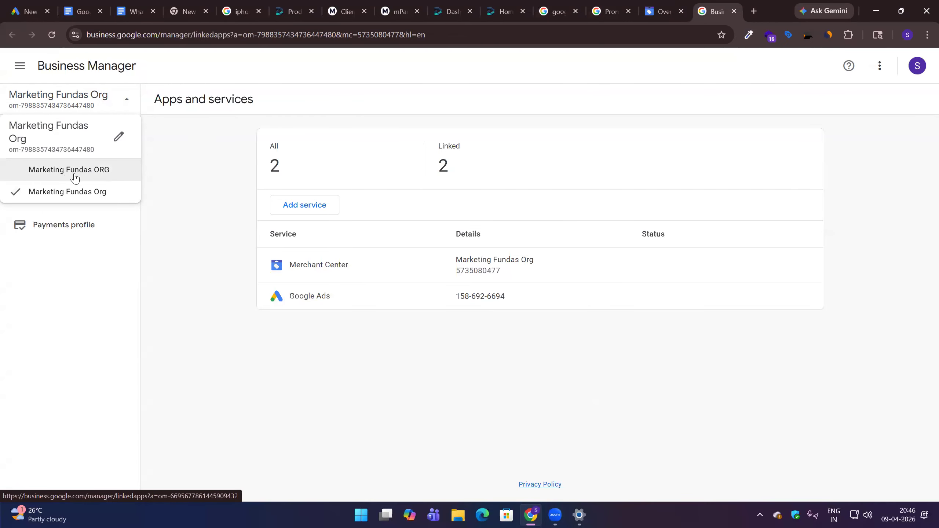
left_click(84, 94)
left_click(16, 68)
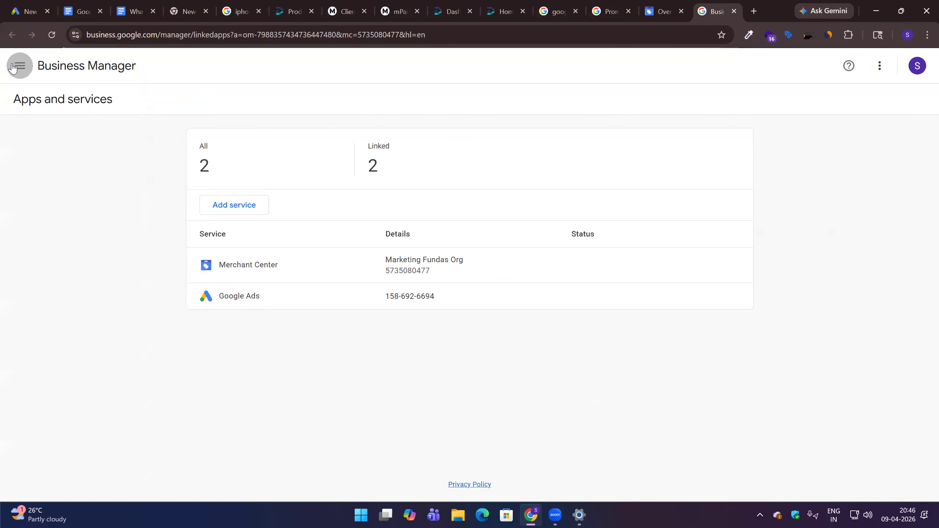
left_click(885, 71)
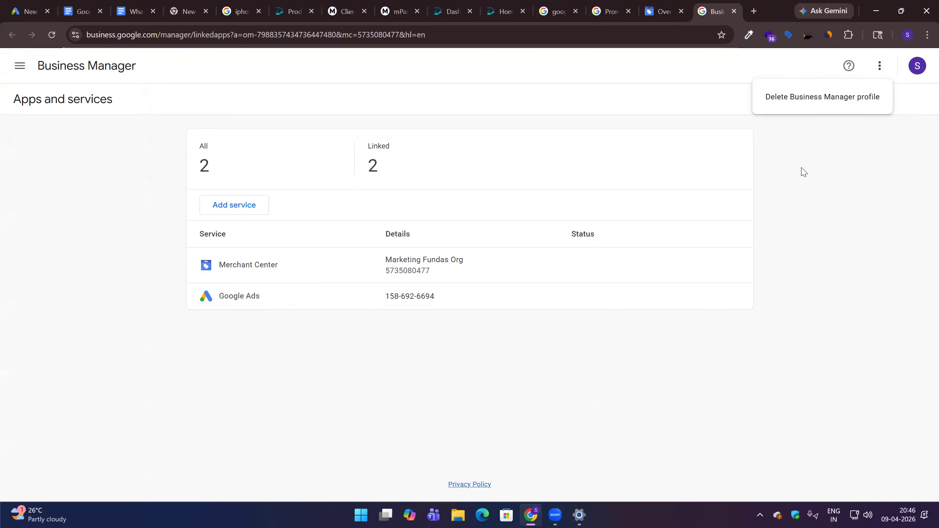
left_click(662, 11)
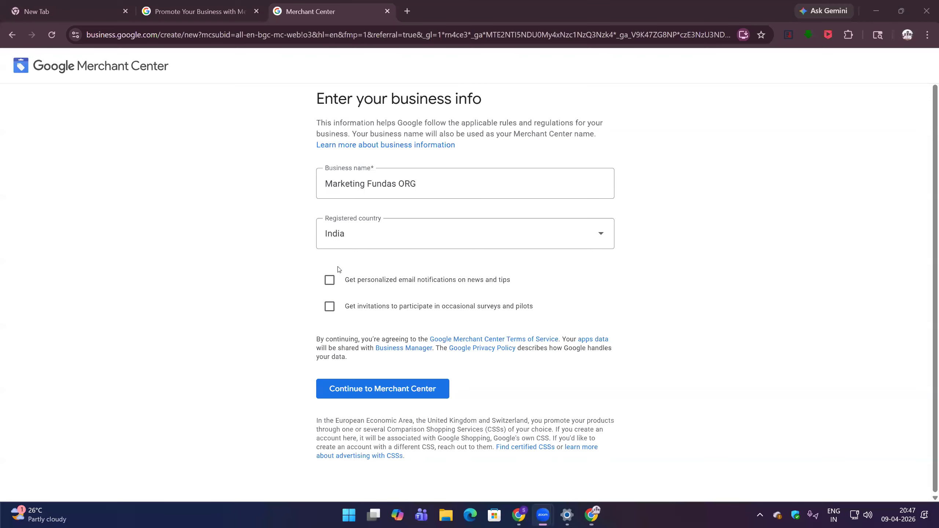
Step: Scroll back up the business-info form holding Marketing Fundas ORG and India
scroll(318, 141, "up", 1)
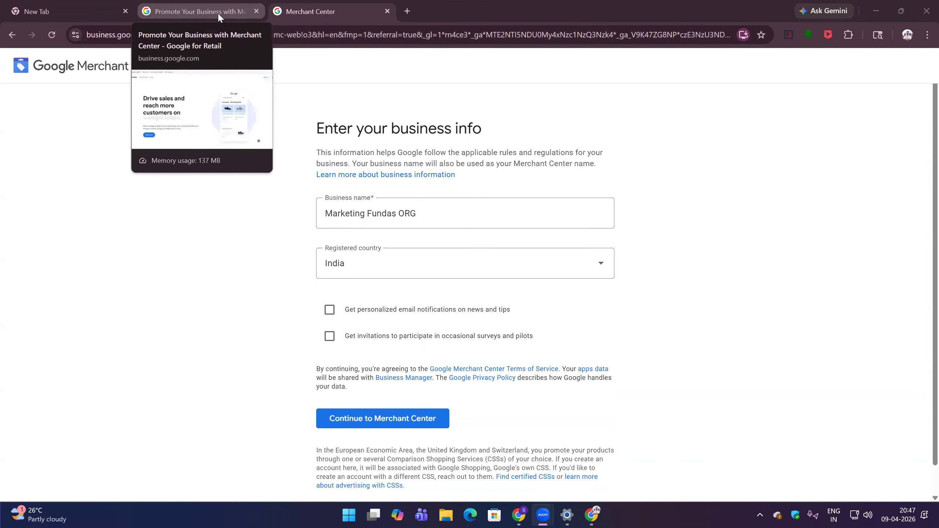
Step: Step back from the signup form, glance at the where-to-start overview, and return to the signup form
left_click(12, 37)
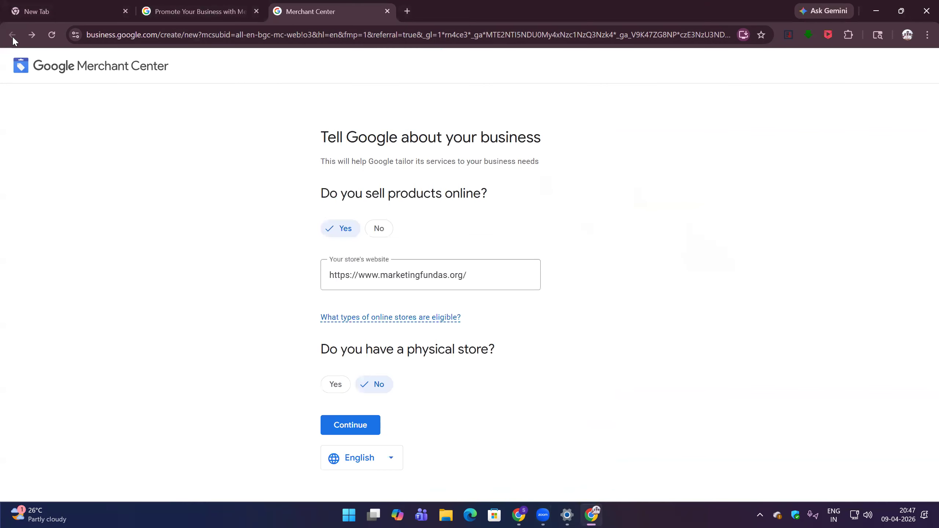
left_click(200, 15)
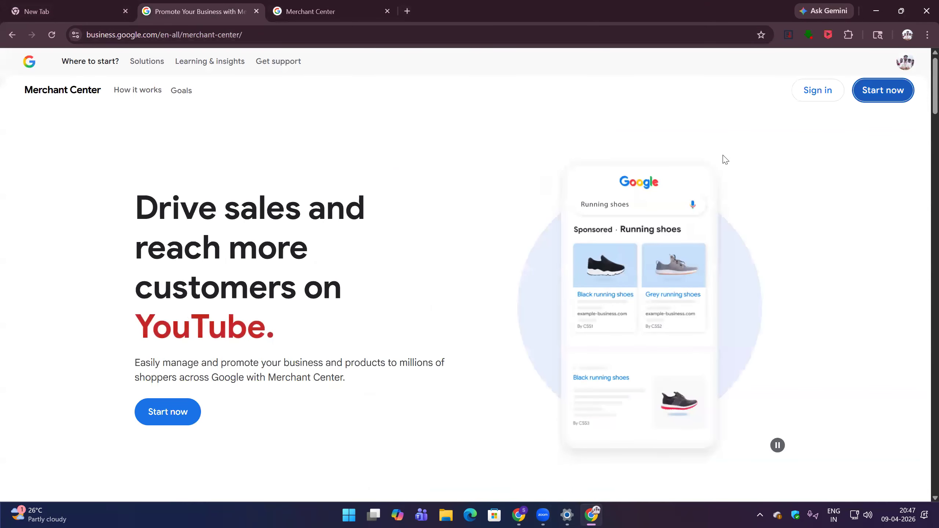
left_click(90, 60)
left_click(457, 407)
left_click(90, 5)
left_click(195, 4)
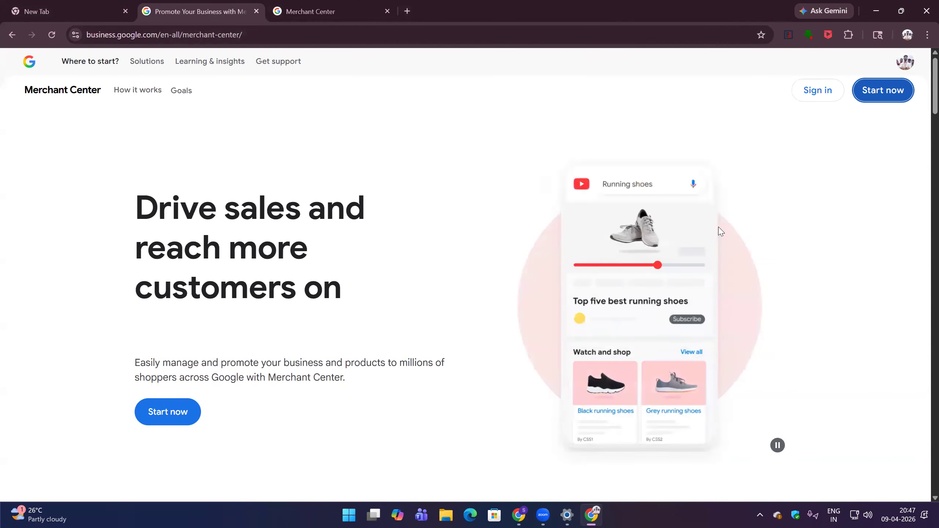
left_click(894, 99)
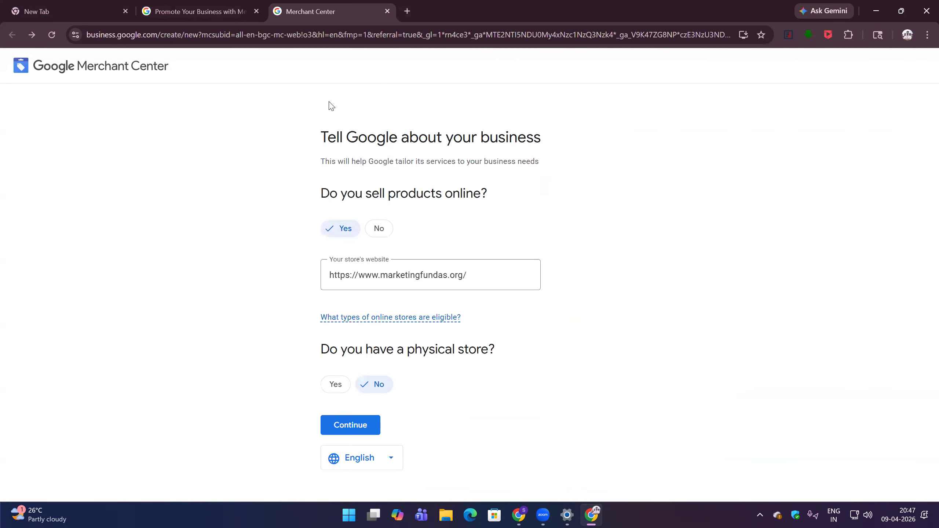
left_click_drag(321, 138, 470, 139)
left_click_drag(320, 195, 487, 197)
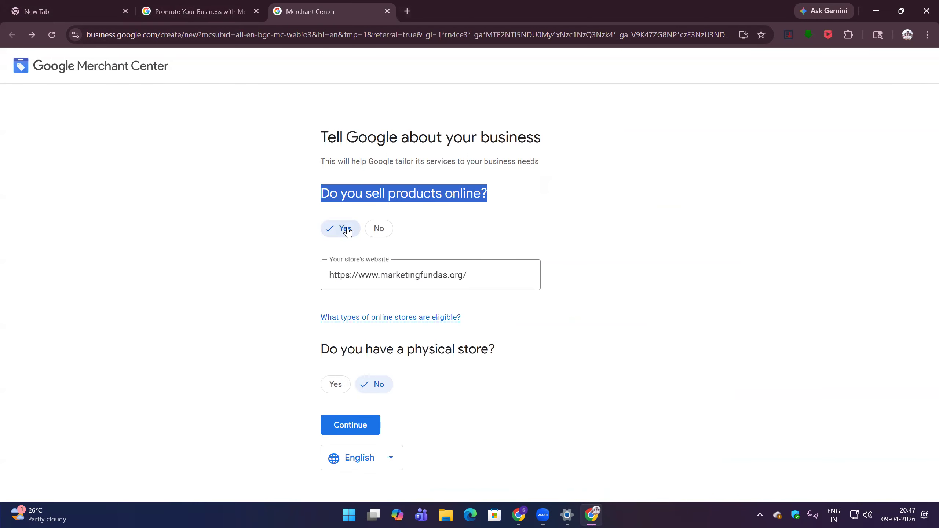
left_click_drag(480, 279, 325, 281)
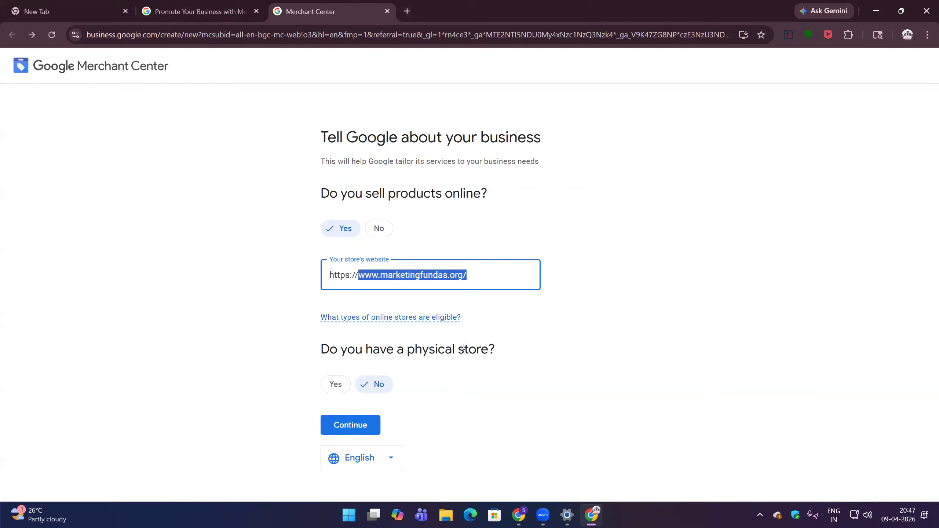
left_click(353, 429)
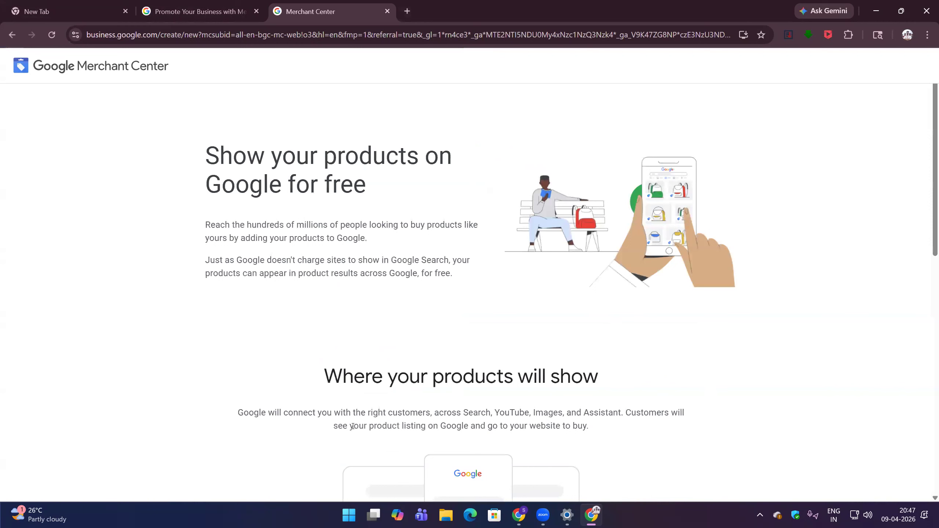
scroll(477, 408, "down", 6)
scroll(481, 413, "up", 3)
scroll(482, 413, "down", 3)
scroll(482, 414, "down", 4)
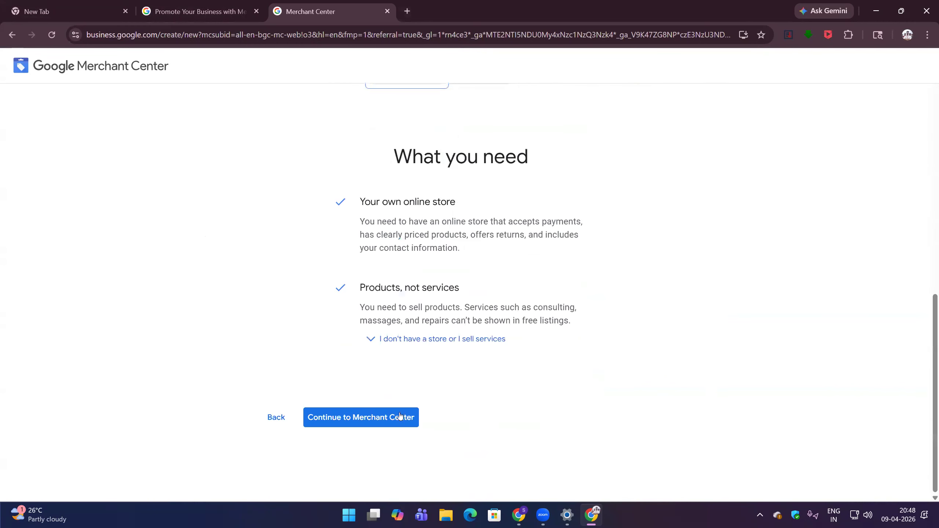
left_click(357, 422)
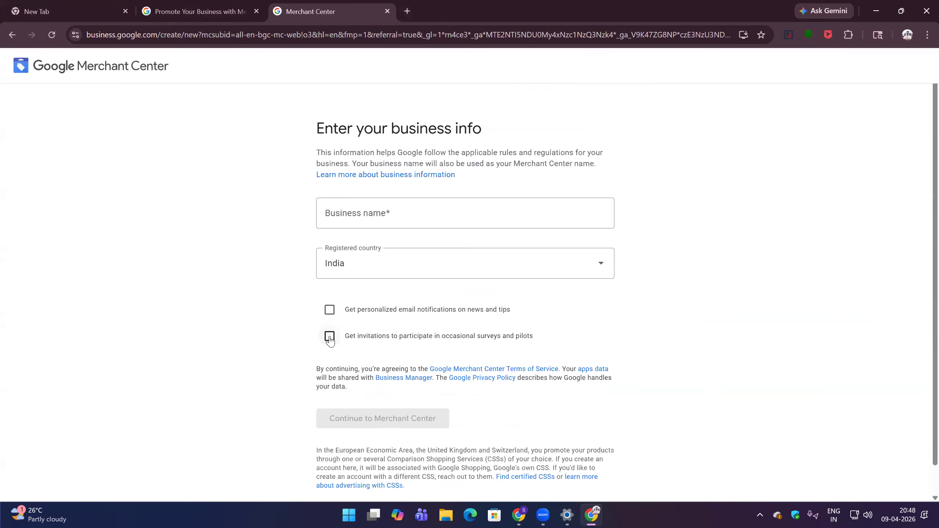
Step: Enter 'Marketing Fundas ORG' as the business name and continue to Merchant Center
left_click(364, 209)
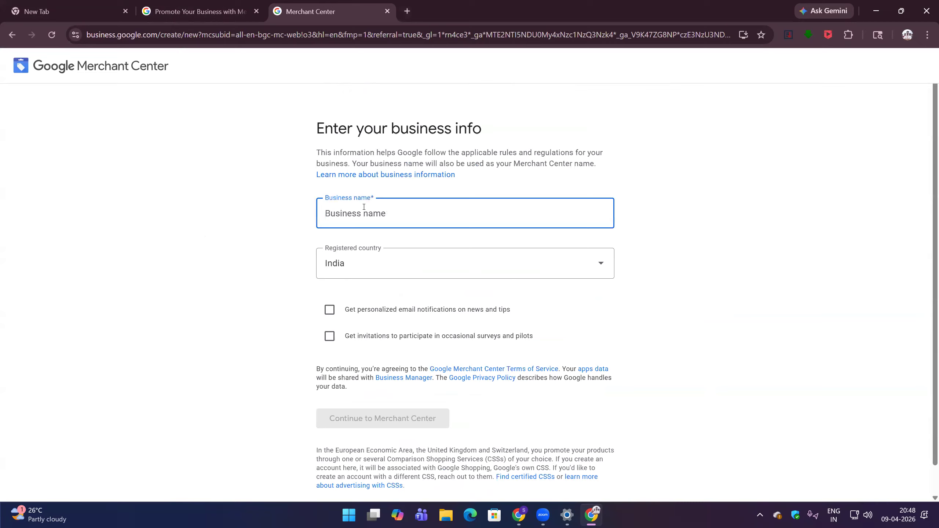
type("Marketing Fundas O")
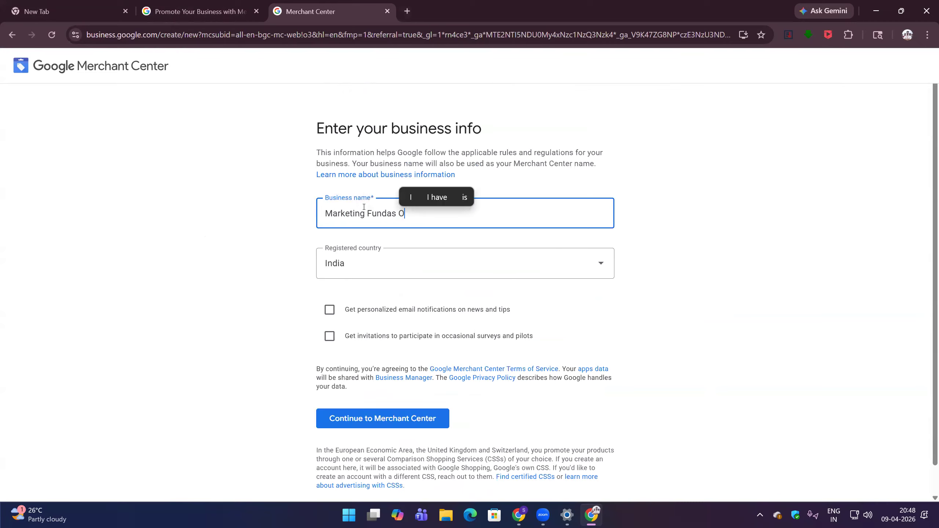
type("RD")
type("G")
scroll(430, 417, "down", 1)
left_click(393, 390)
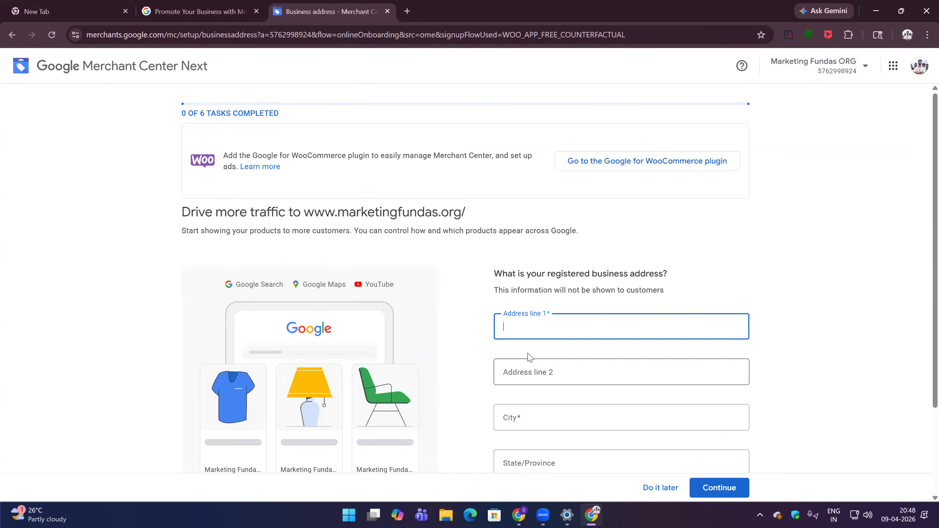
Step: Fill in the registered business address lines, city and state
scroll(520, 327, "down", 3)
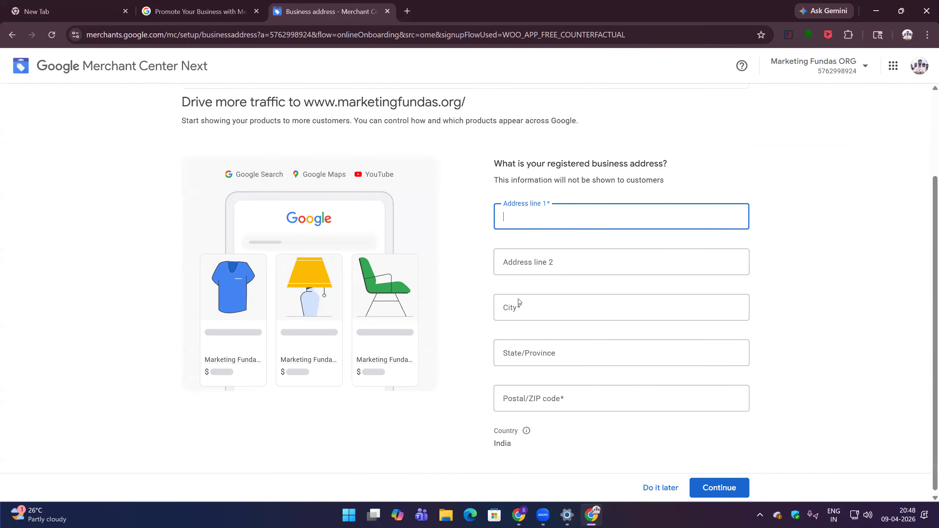
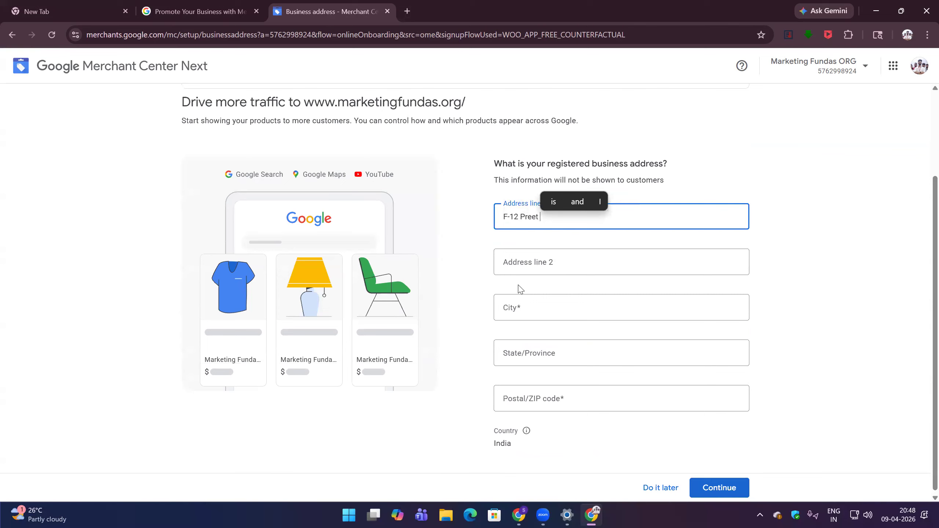
key("Tab")
type("Laxmi Nagar")
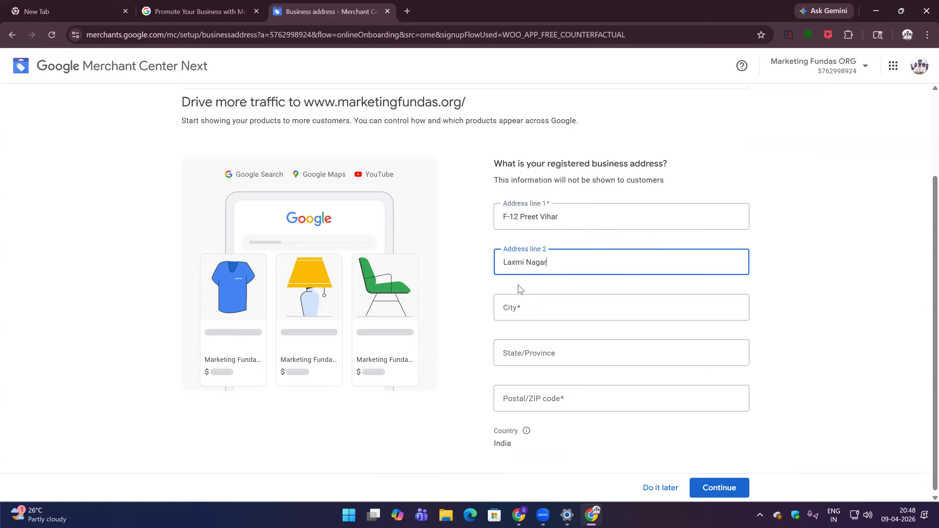
key("Tab")
type("East De")
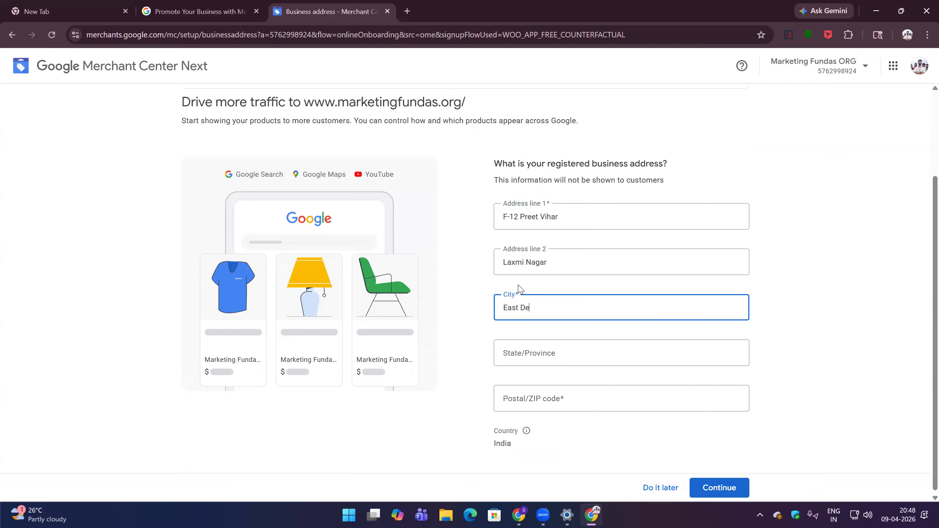
type("klhi")
key("Tab")
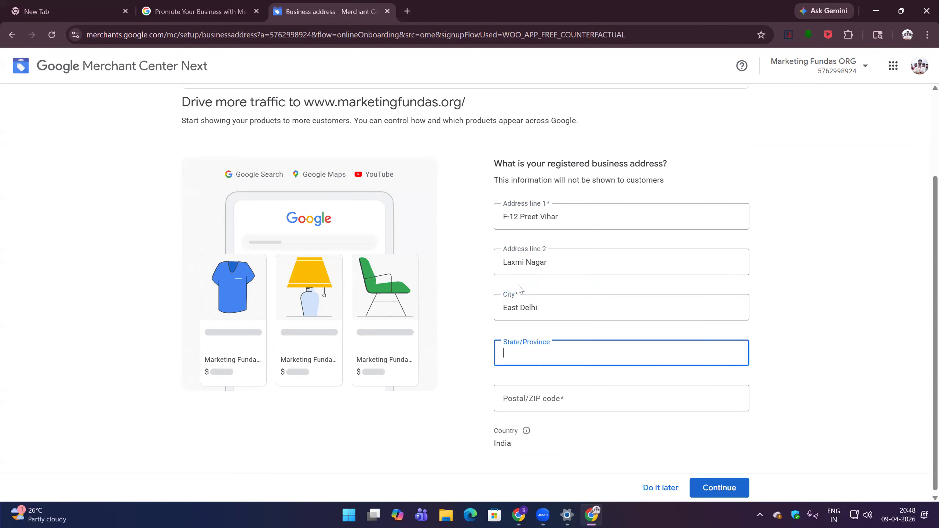
type("Dekhi")
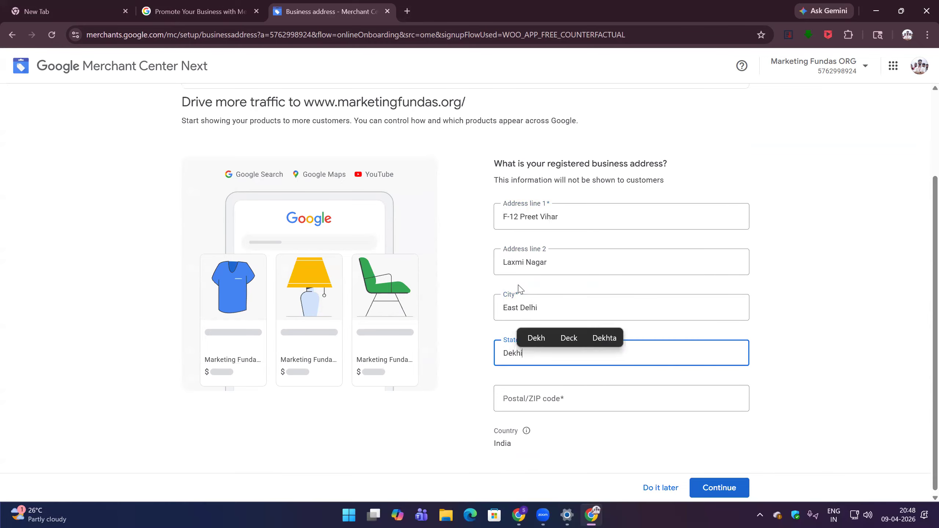
key("BackSpace")
key("BackSpace")
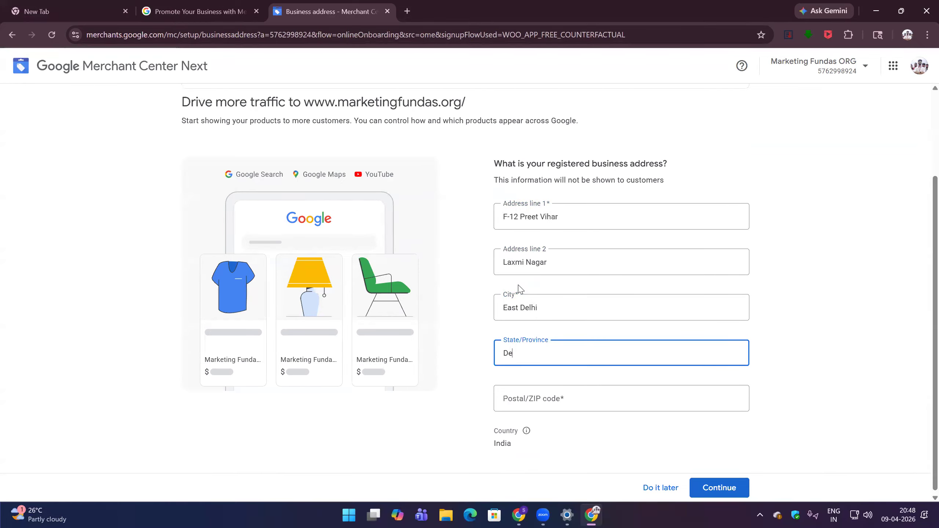
type("lhi")
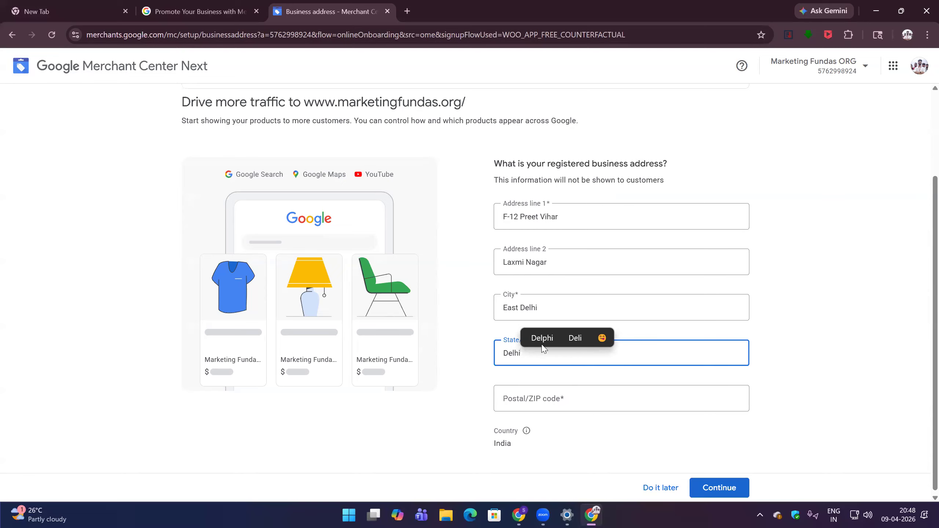
Step: Add the postal code, save the address, and decline the browser's save-address offer
left_click(544, 403)
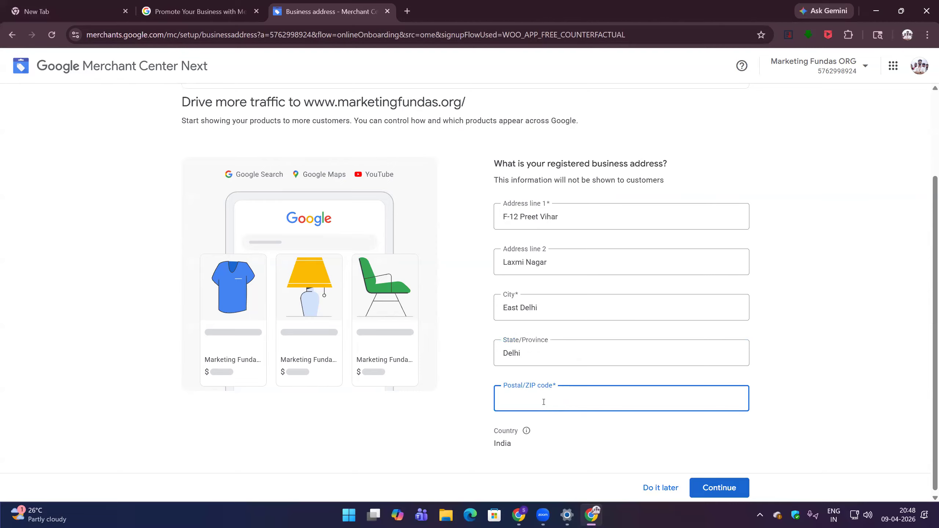
type("110092")
left_click(726, 491)
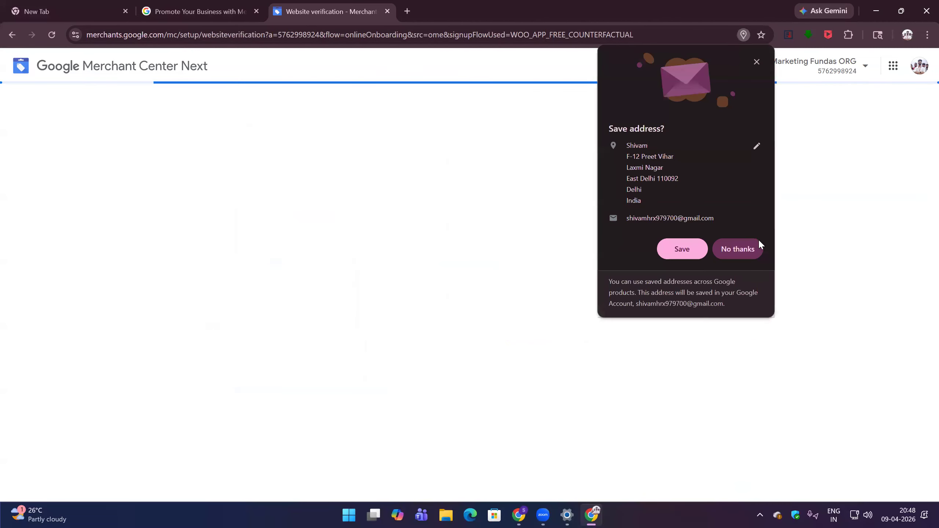
left_click(513, 263)
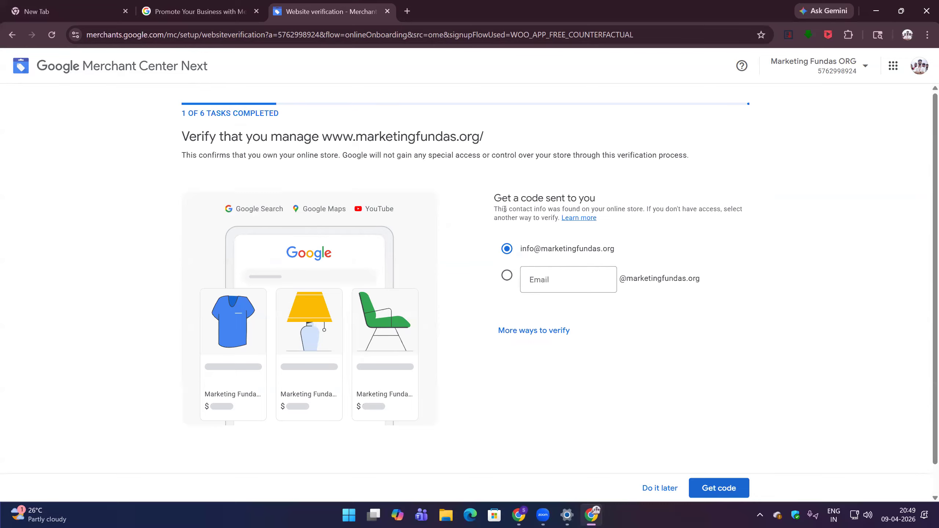
Step: Review the website address and code-delivery options on the verification step
left_click_drag(492, 202, 577, 200)
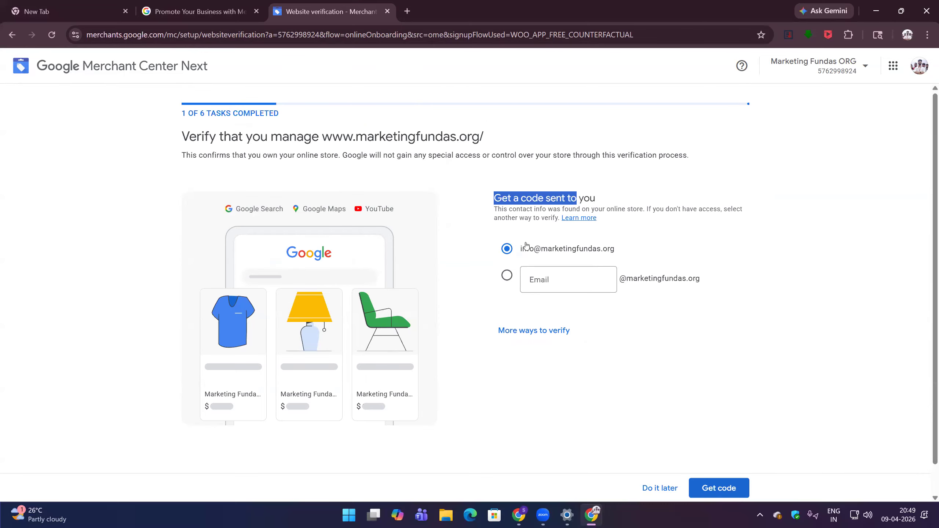
left_click_drag(486, 137, 322, 137)
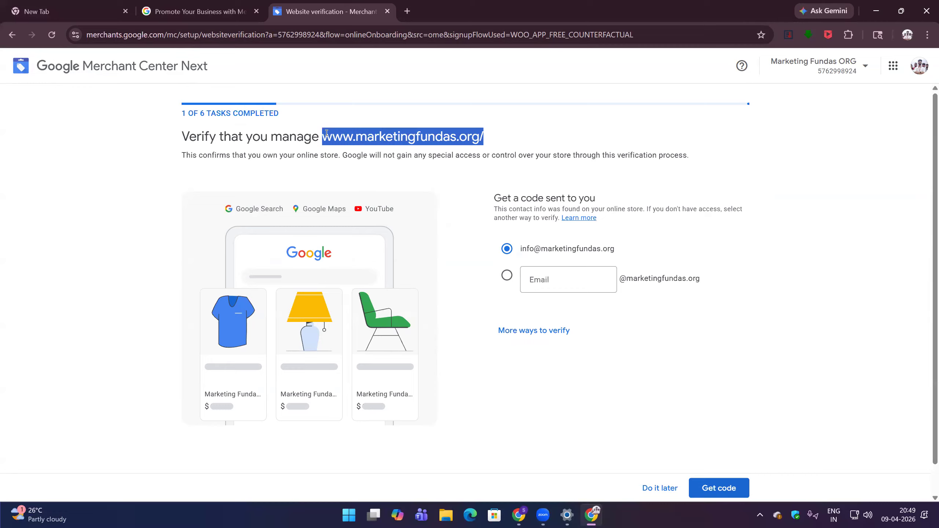
left_click(559, 279)
left_click(778, 271)
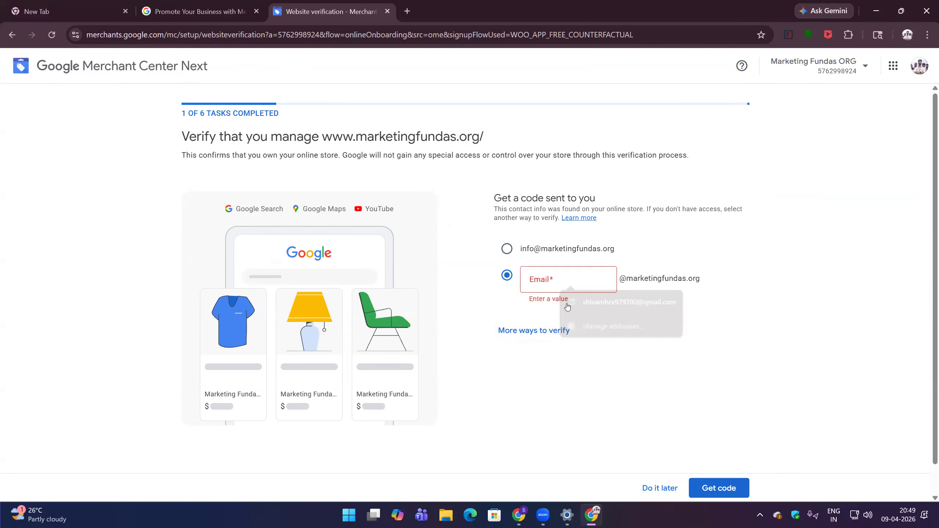
Step: Switch to the 'Add an HTML tag' verification method and copy the site-verification meta tag
left_click(526, 335)
scroll(351, 348, "down", 2)
scroll(351, 350, "up", 3)
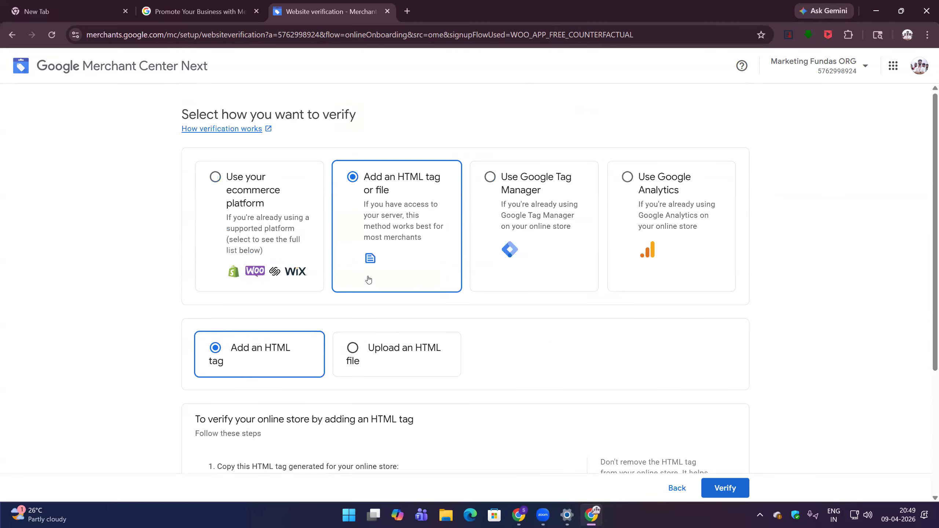
left_click_drag(209, 113, 395, 118)
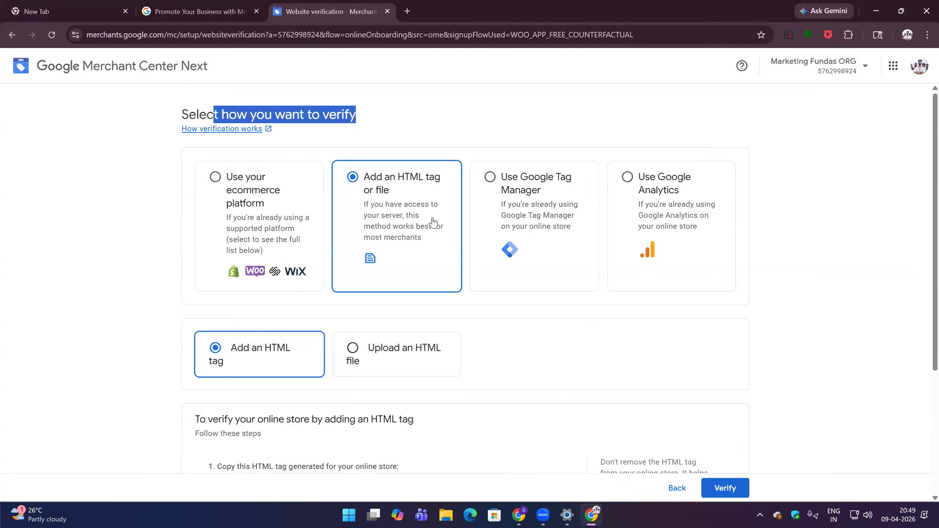
scroll(256, 329, "down", 1)
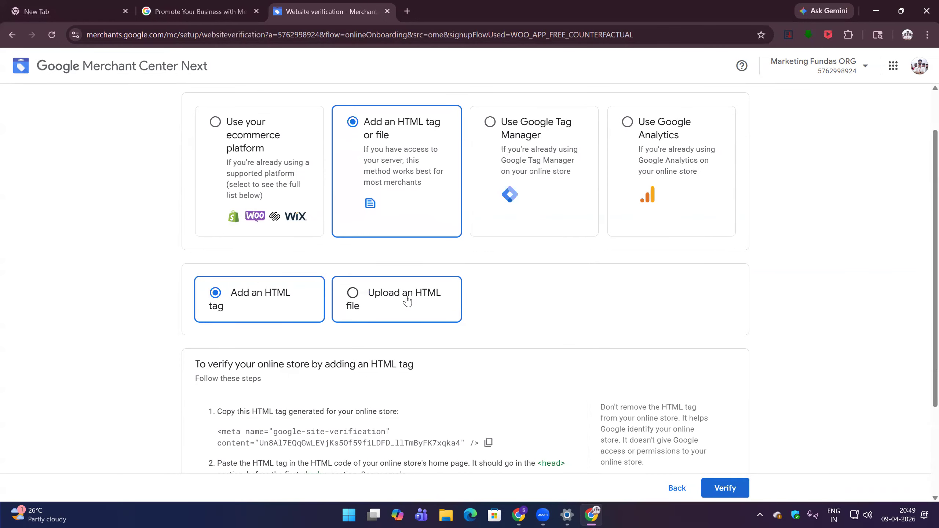
scroll(407, 302, "down", 3)
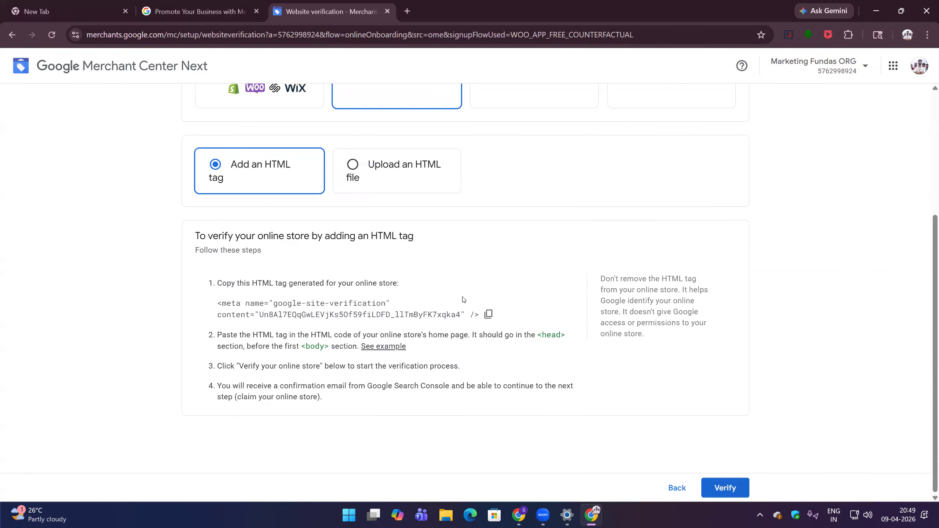
left_click(487, 317)
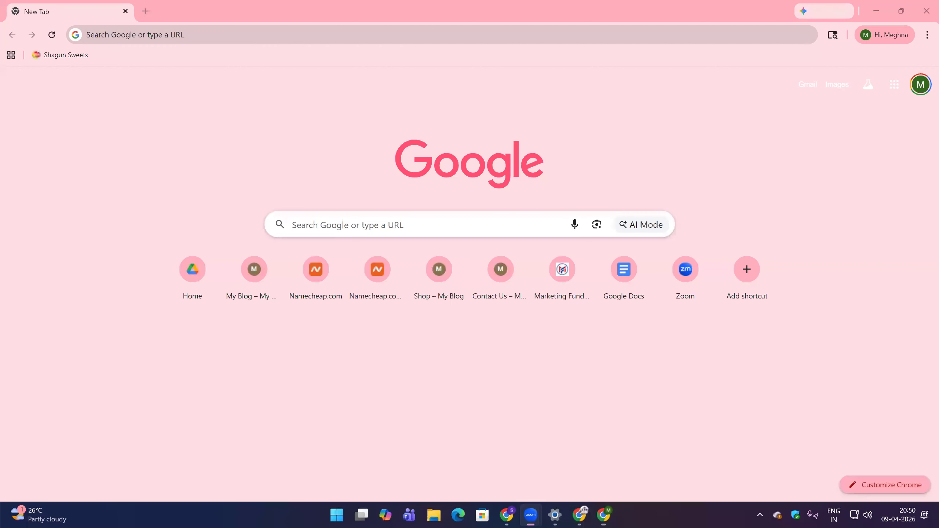
Step: Open the Namecheap dashboard and launch cPanel for the marketingfundas.org Stellar hosting
left_click(261, 34)
type("name")
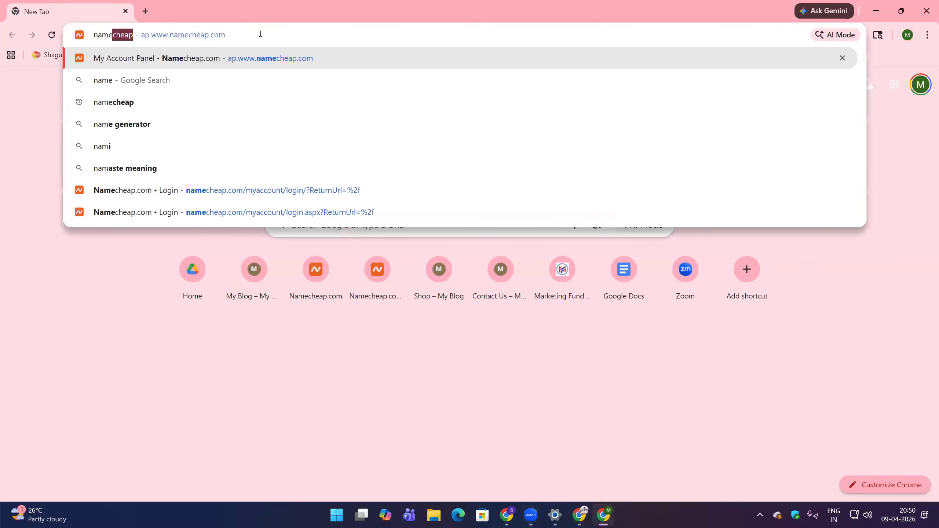
key("Return")
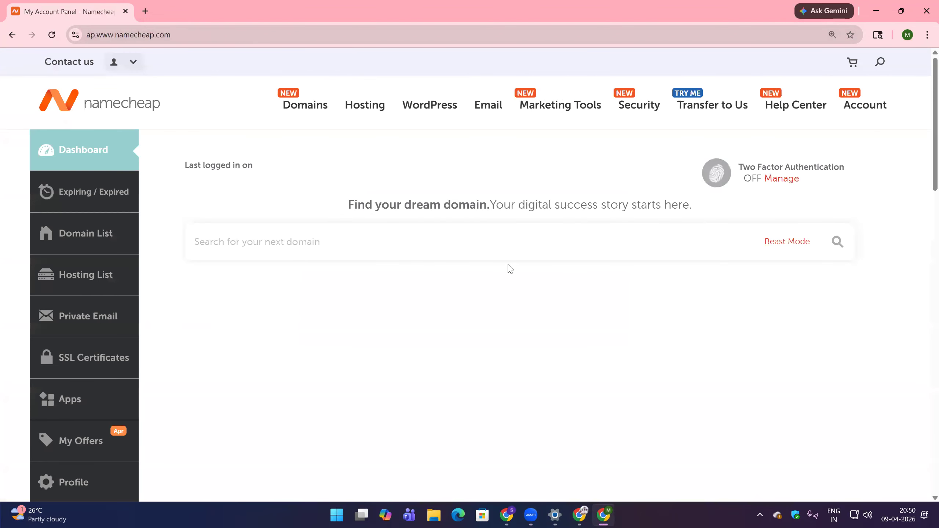
scroll(510, 268, "down", 5)
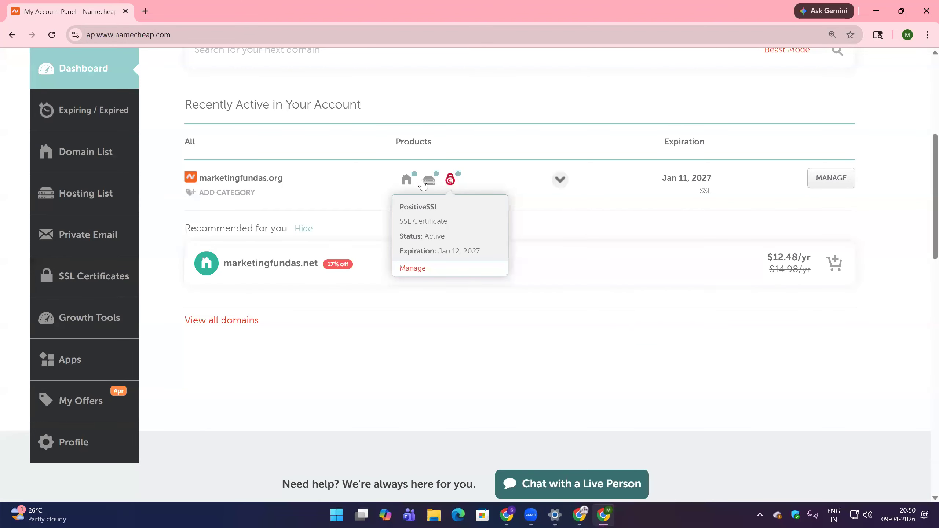
mouse_move(423, 187)
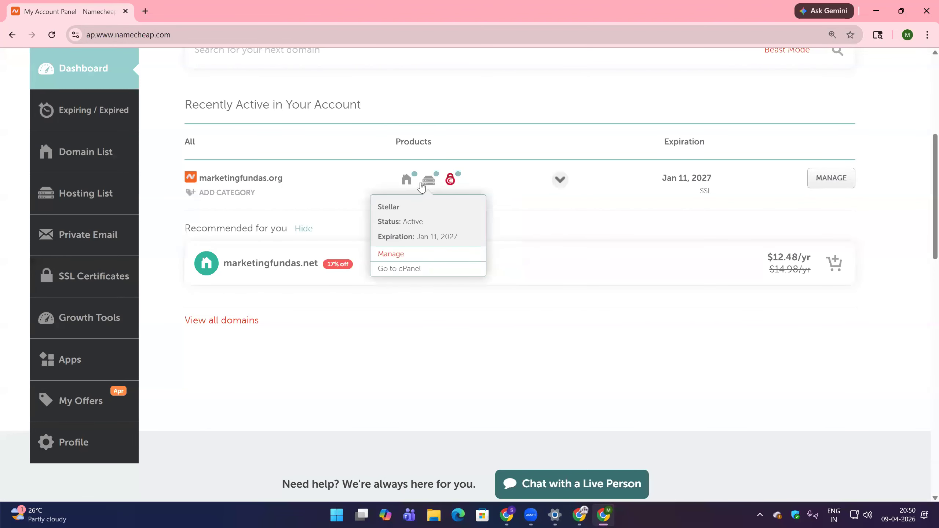
left_click(407, 268)
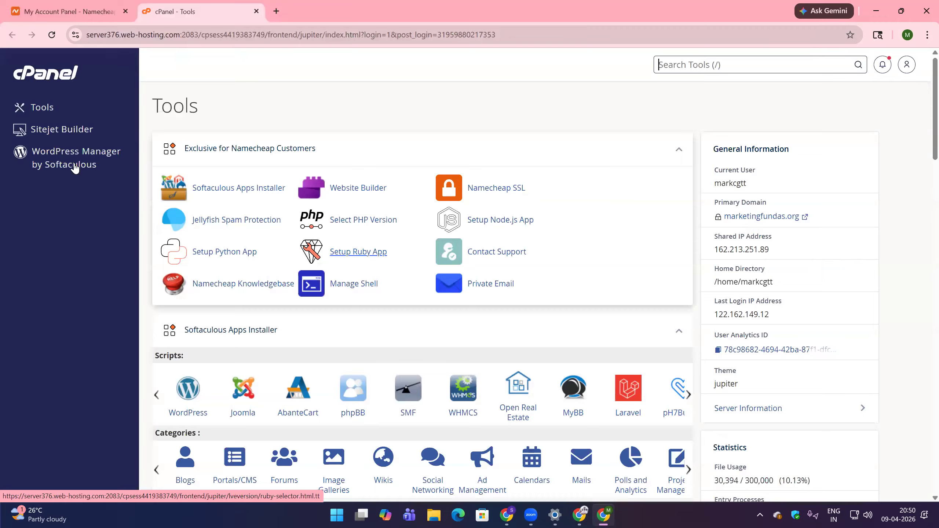
Step: Open WordPress Manager by Softaculous and log in to the marketingfundas.org WordPress admin
left_click(122, 168)
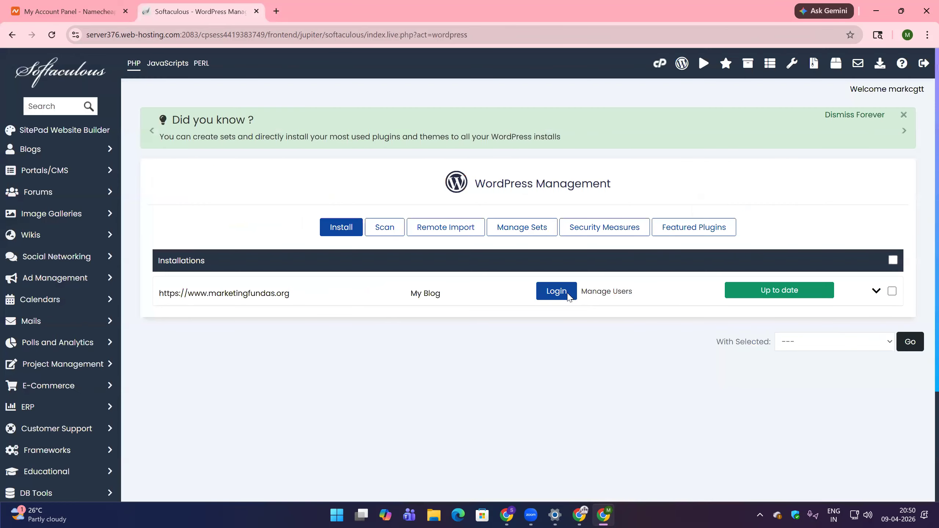
left_click(568, 296)
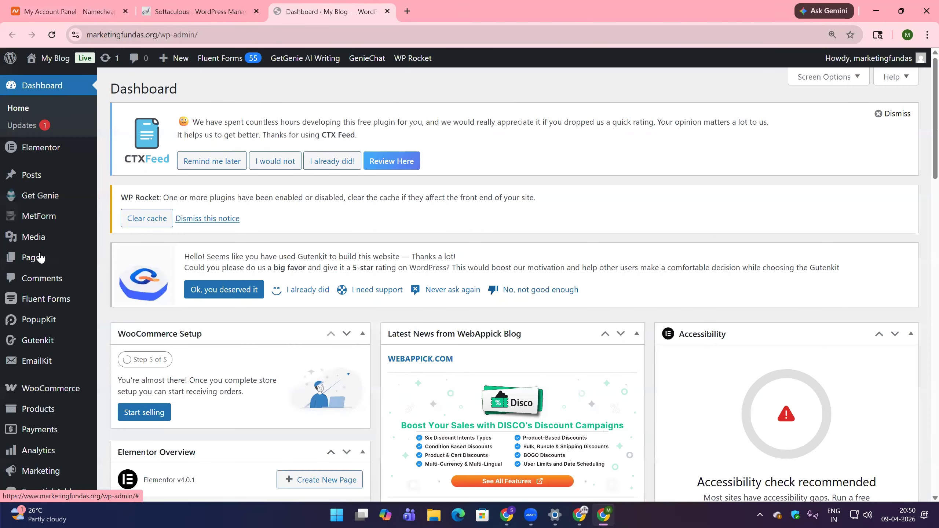
Step: Open the OceanWP theme's header.php in the Theme File Editor
scroll(44, 258, "down", 5)
mouse_move(56, 255)
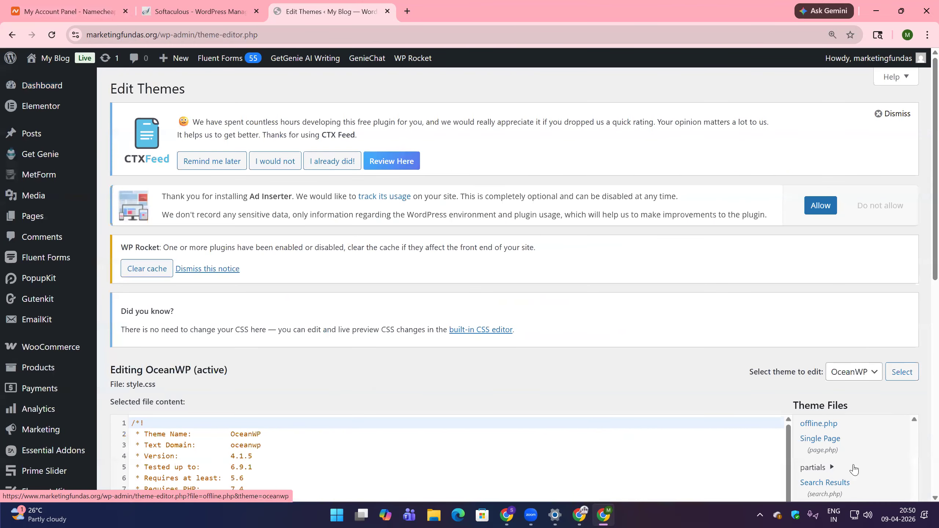
scroll(846, 467, "up", 3)
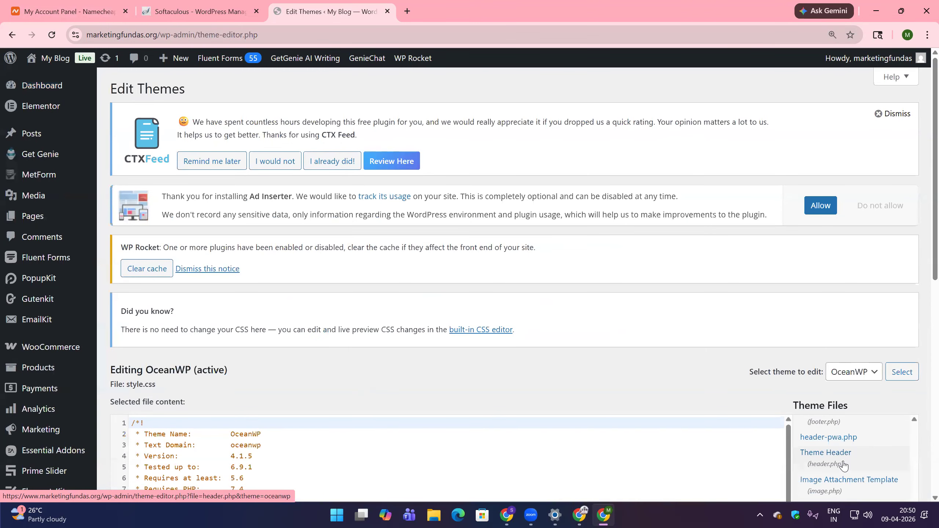
left_click(843, 466)
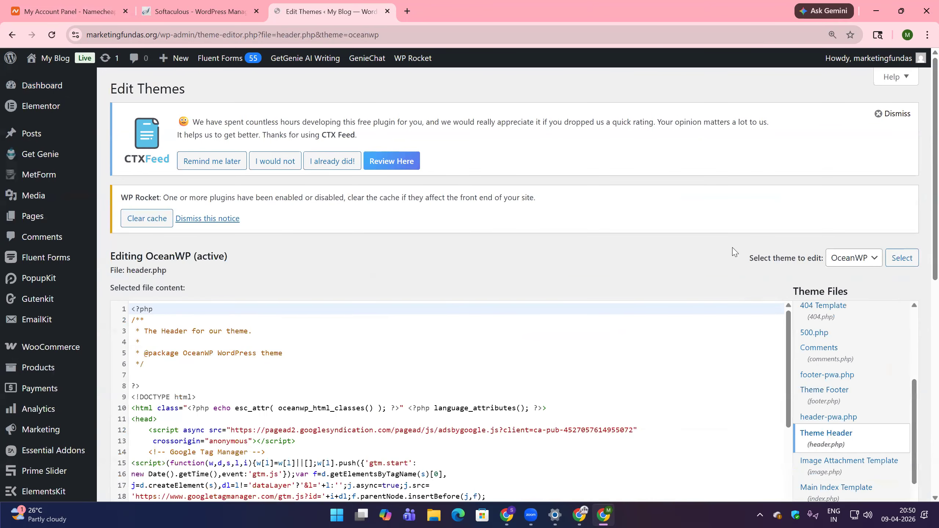
Step: Paste the verification meta tag after <head>, save header.php, and clear the WP Rocket cache
scroll(828, 252, "down", 5)
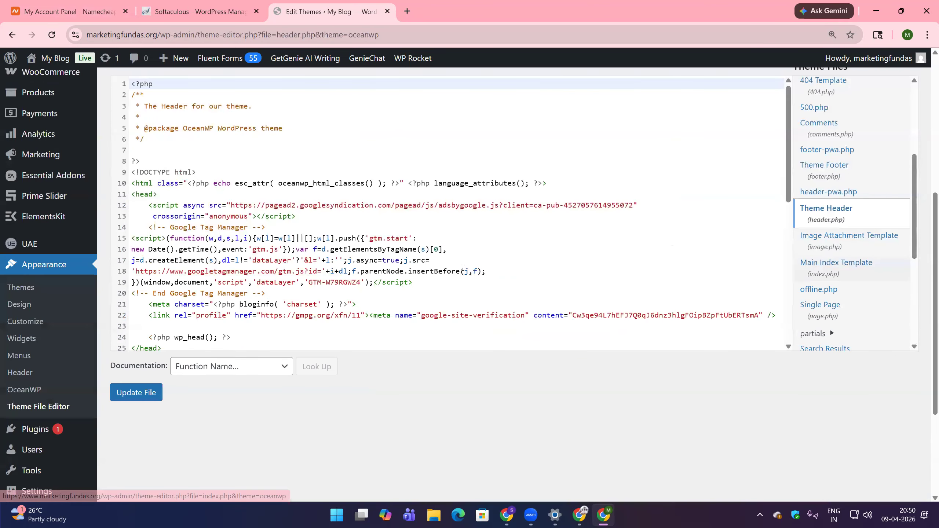
left_click(181, 196)
key("Return")
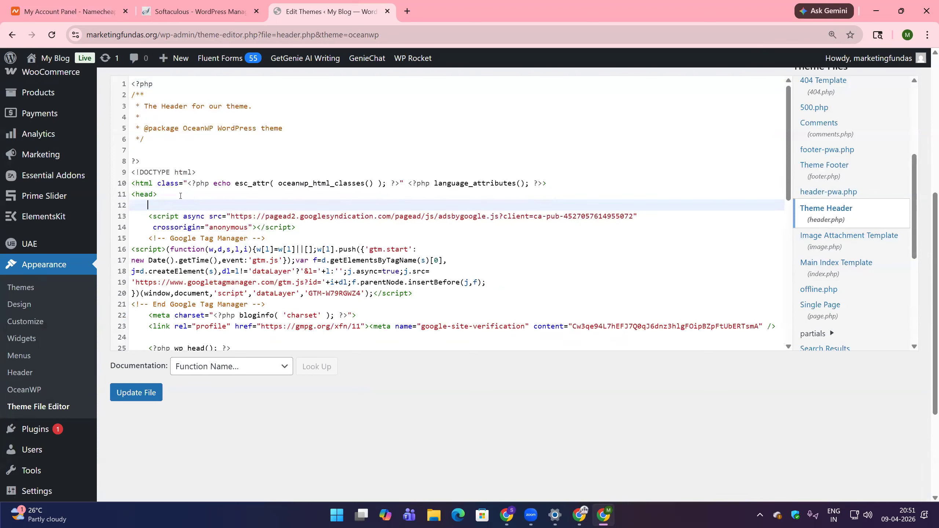
type("<meta name=\"google-site-verification\" content=\"Un8Al7EQqGwLEVjKs5Of59fiLDFD_llTmByFK7xqka4\" />")
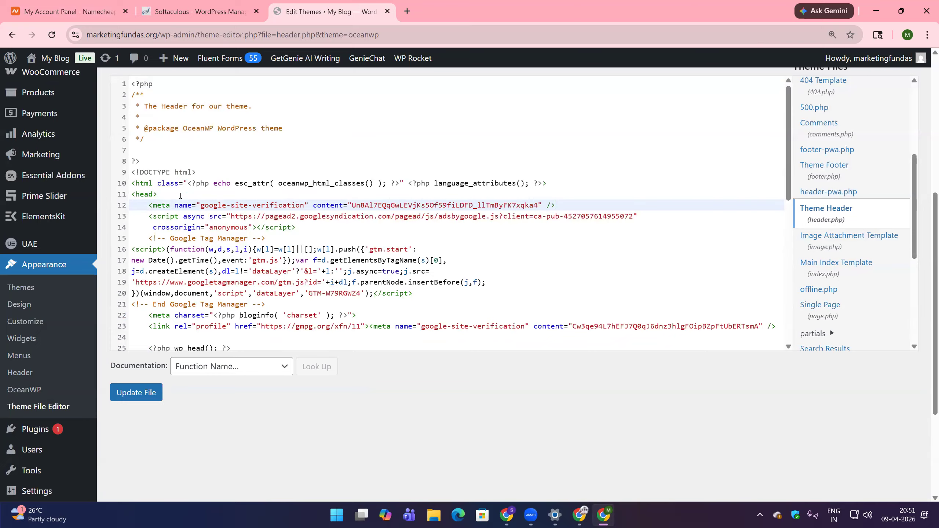
left_click(151, 401)
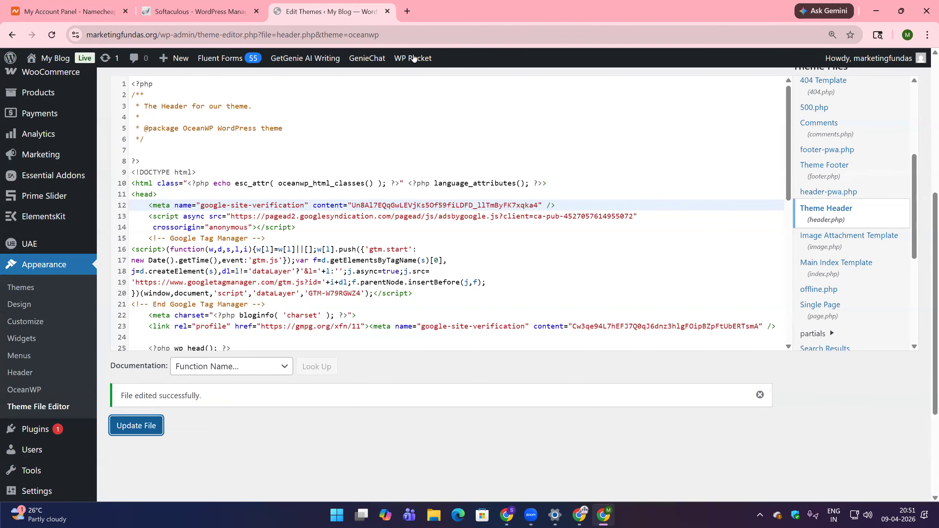
mouse_move(414, 59)
left_click(426, 99)
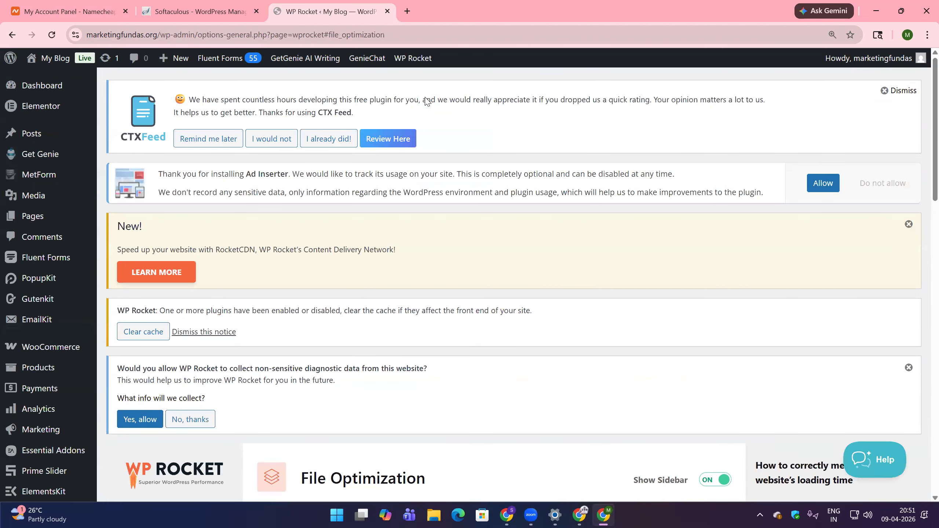
Step: Verify ownership of the online store's website in Merchant Center
left_click(194, 15)
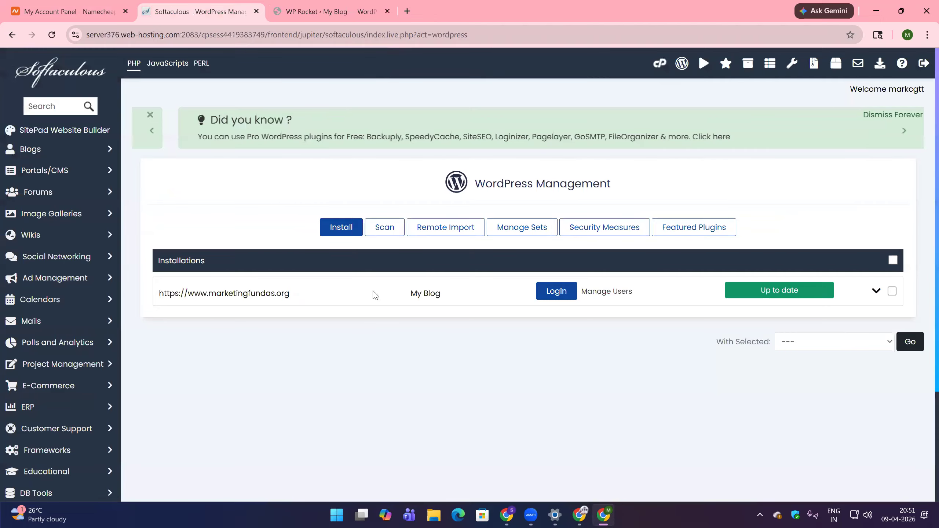
key("alt+Tab")
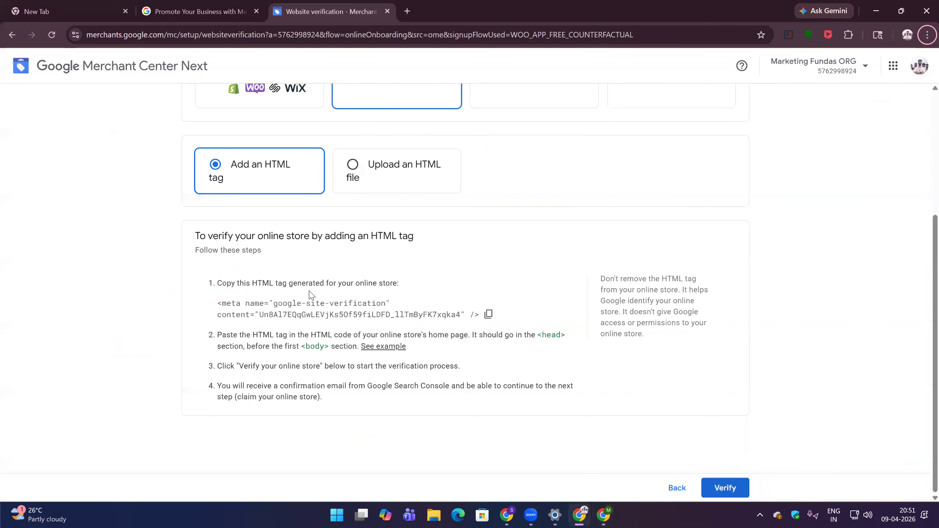
key("Return")
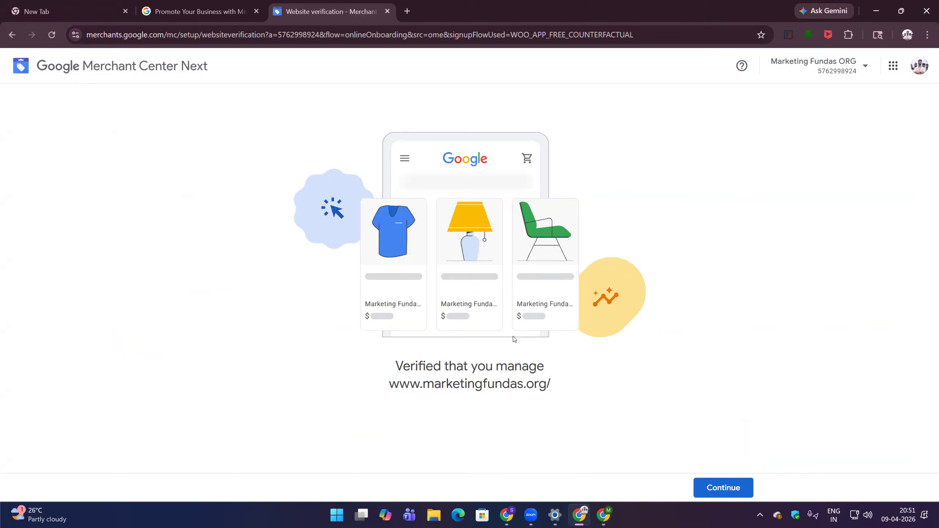
left_click(739, 485)
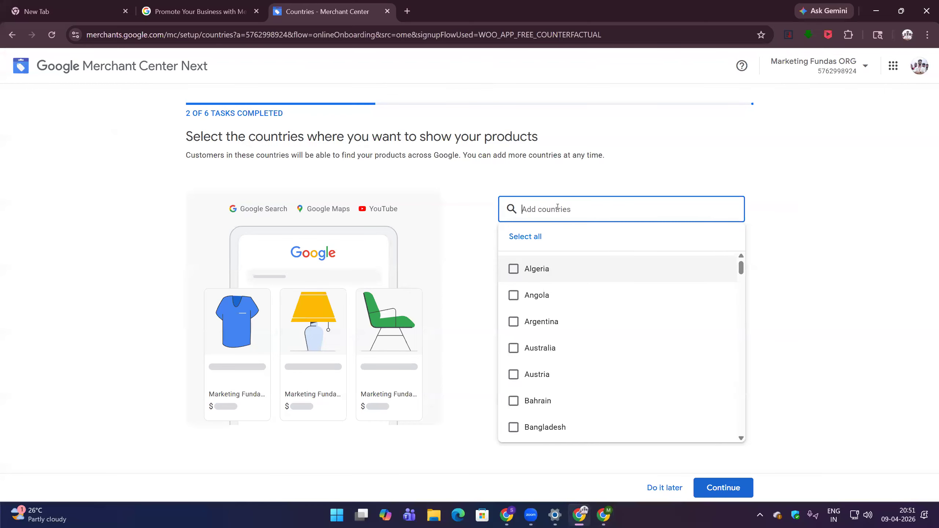
Step: Select India as the country where products will show
type("in")
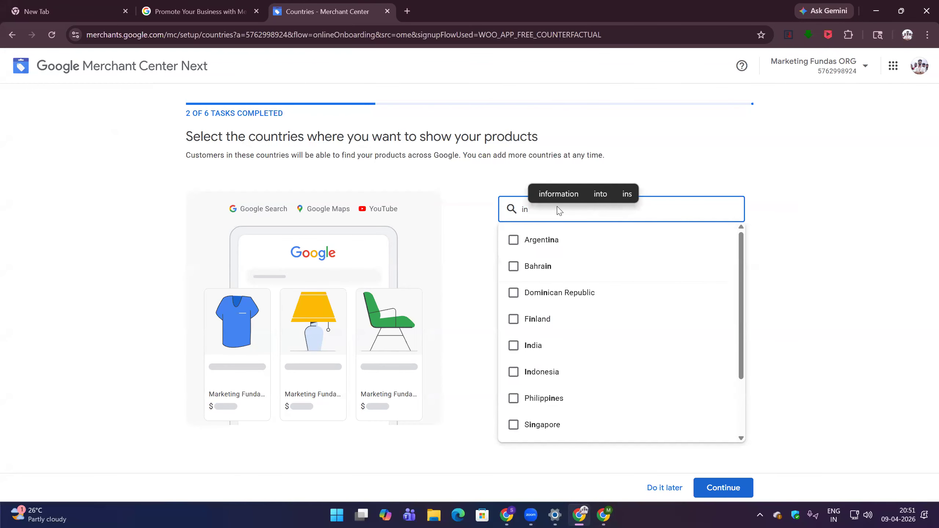
type("di")
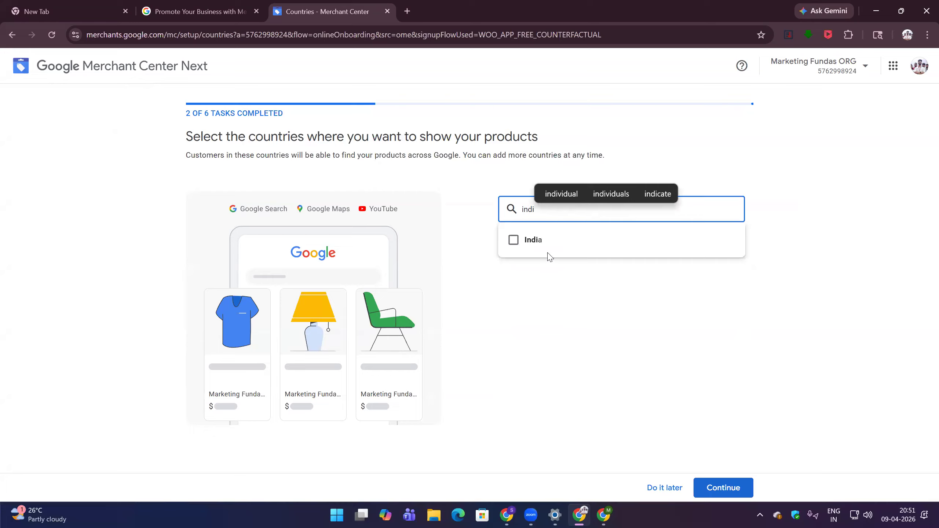
left_click(545, 245)
left_click(750, 494)
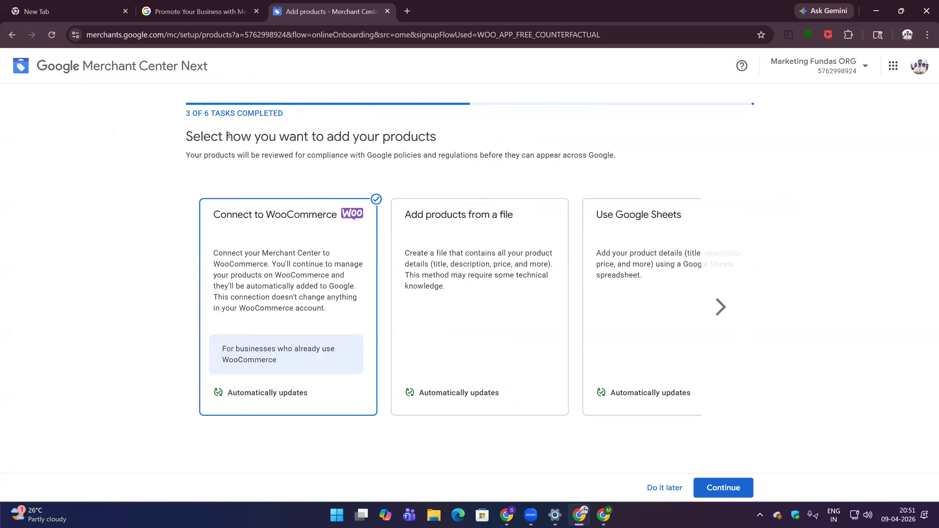
Step: Choose 'Add products from a file' and select its empty feed-link field
left_click_drag(226, 137, 445, 144)
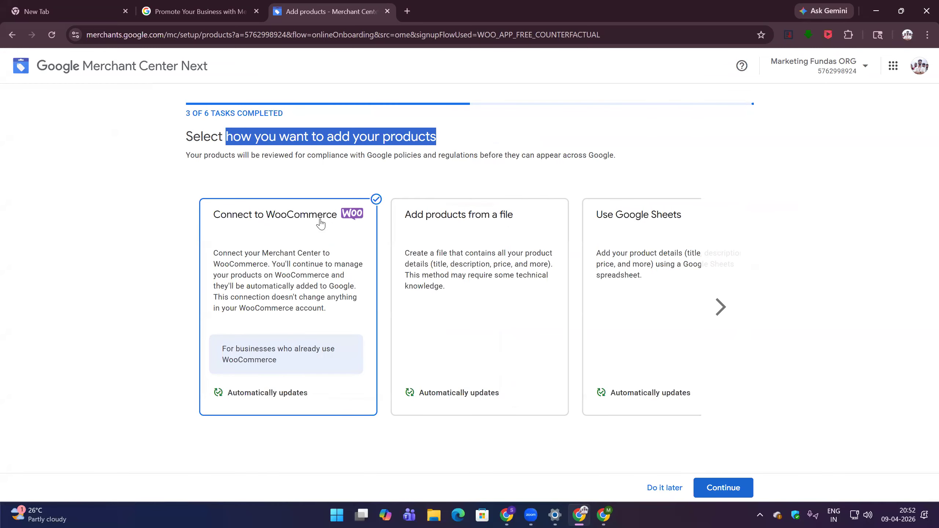
left_click(486, 253)
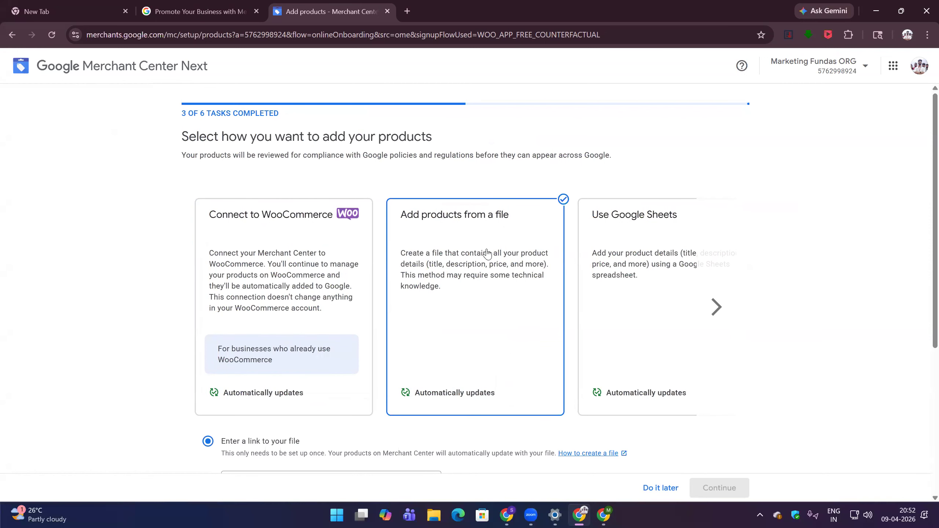
scroll(489, 268, "down", 3)
scroll(456, 267, "down", 1)
scroll(456, 266, "up", 1)
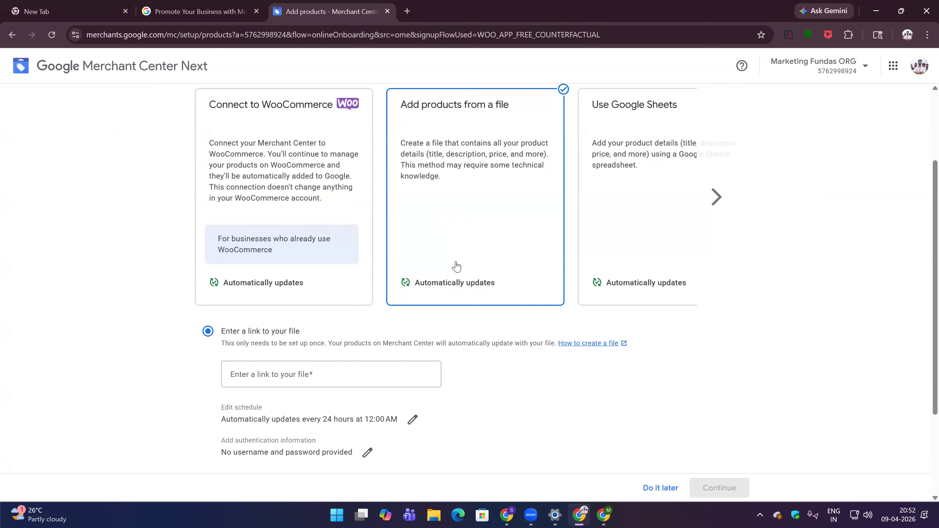
left_click(270, 372)
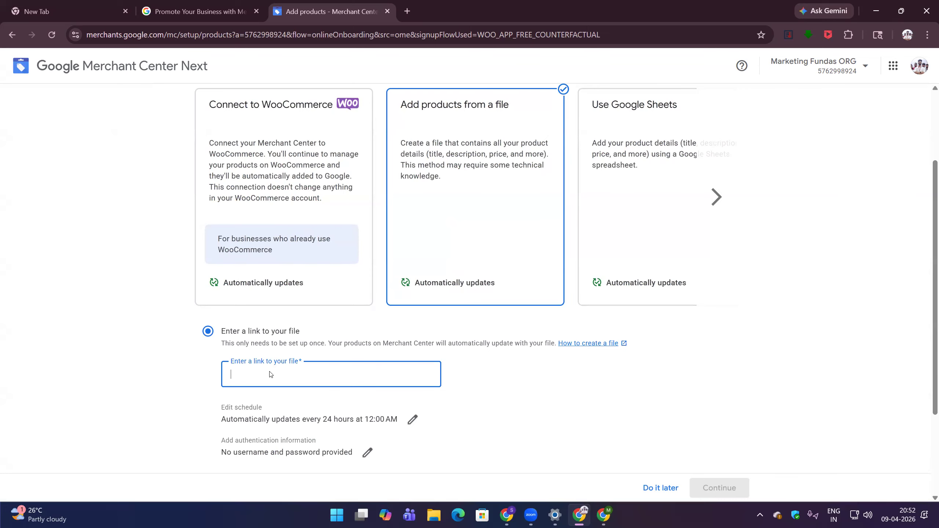
key("alt+Tab")
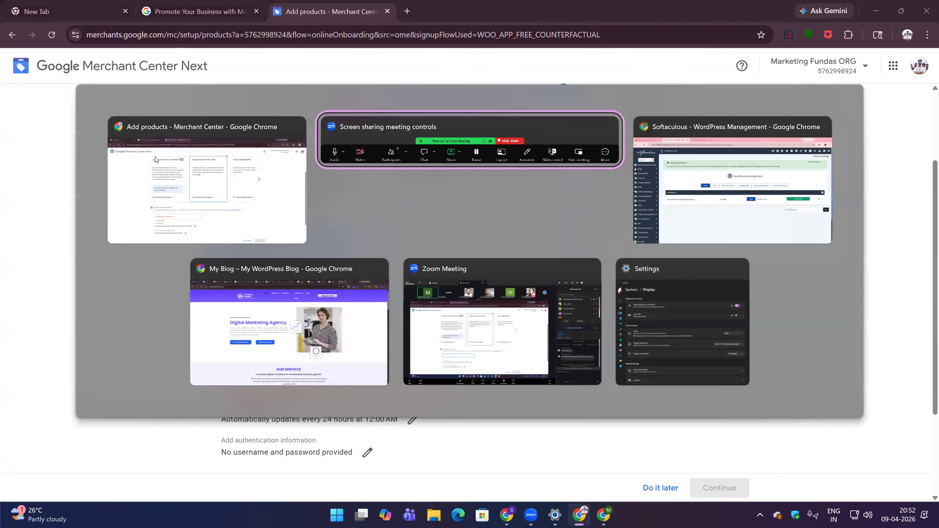
Step: Switch to the Chrome window with WP Rocket in the WordPress admin
key("alt+Tab")
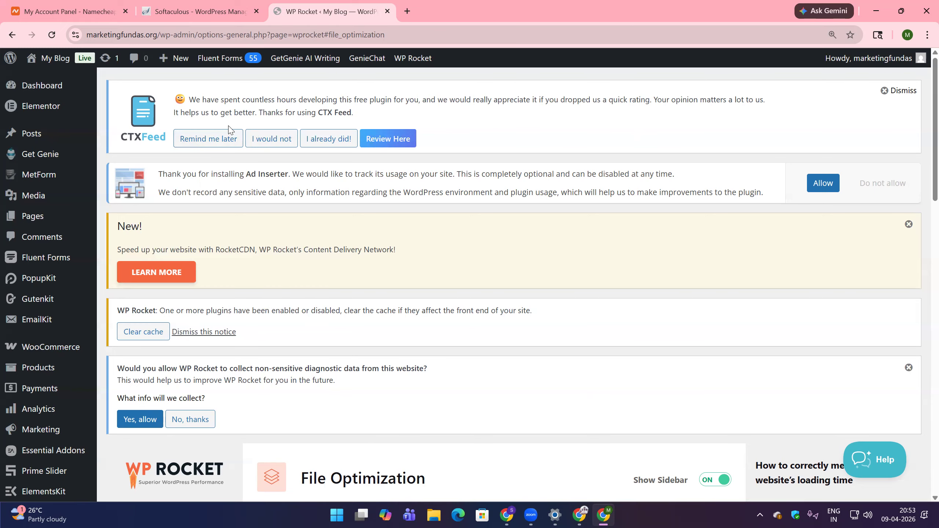
Step: Start a new CTX Feed product feed using the Google Shopping template
scroll(82, 306, "down", 3)
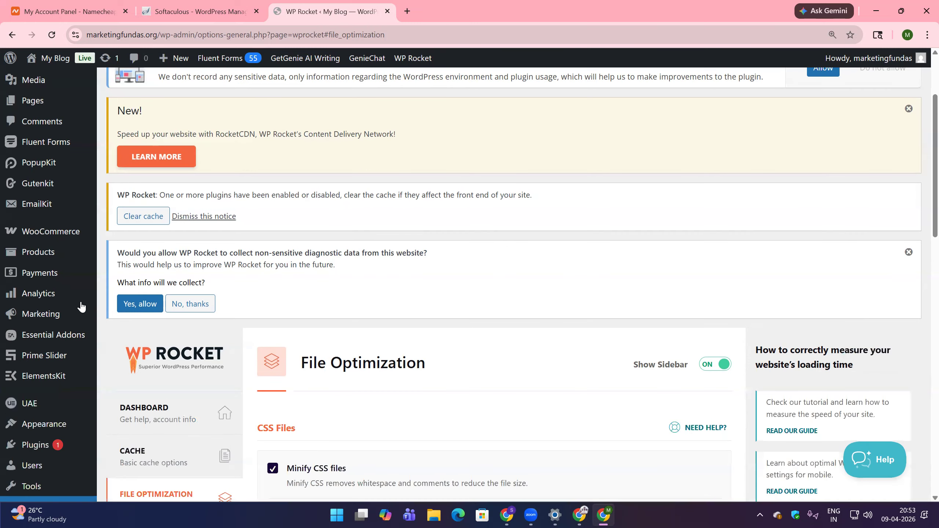
scroll(84, 306, "down", 8)
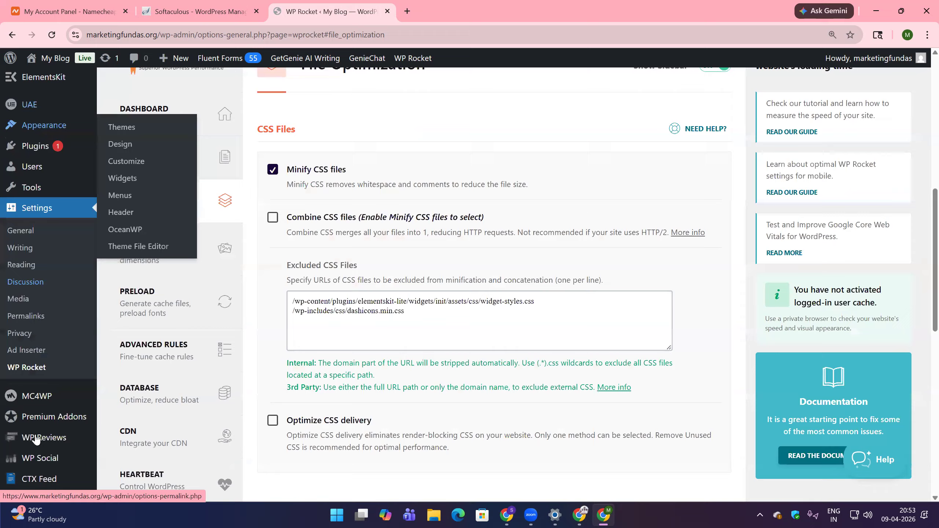
scroll(36, 440, "down", 9)
mouse_move(37, 442)
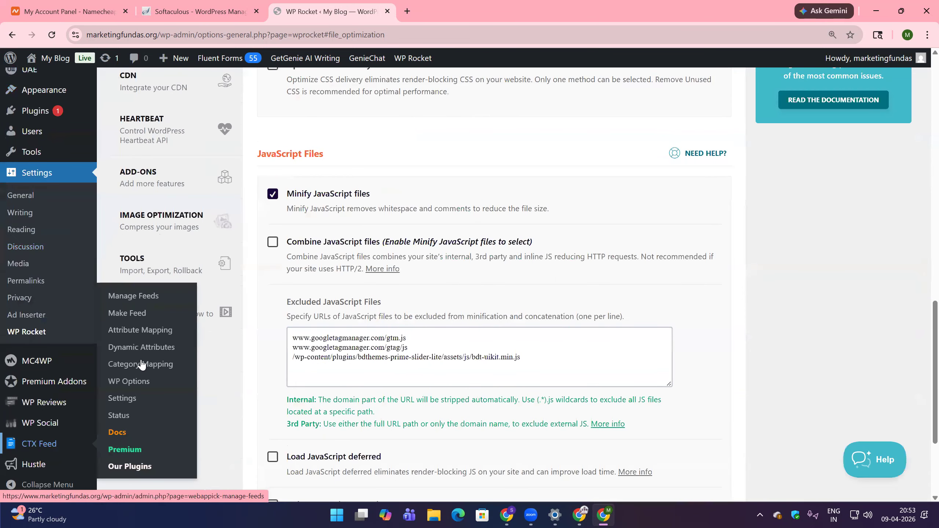
left_click(141, 319)
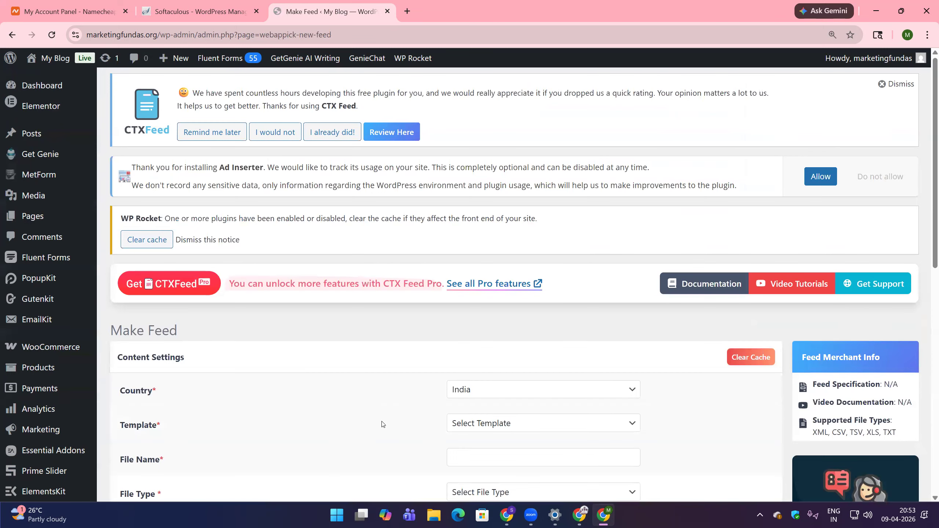
scroll(439, 407, "down", 3)
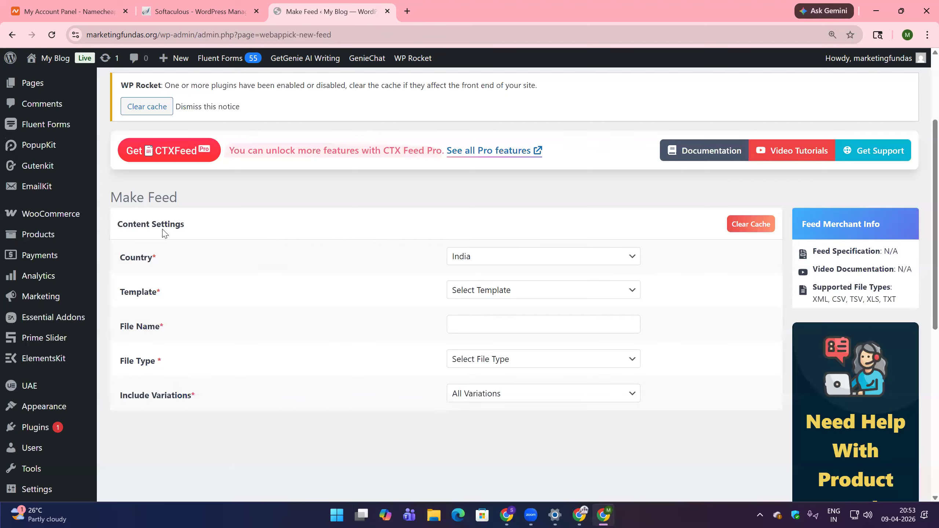
scroll(165, 233, "down", 1)
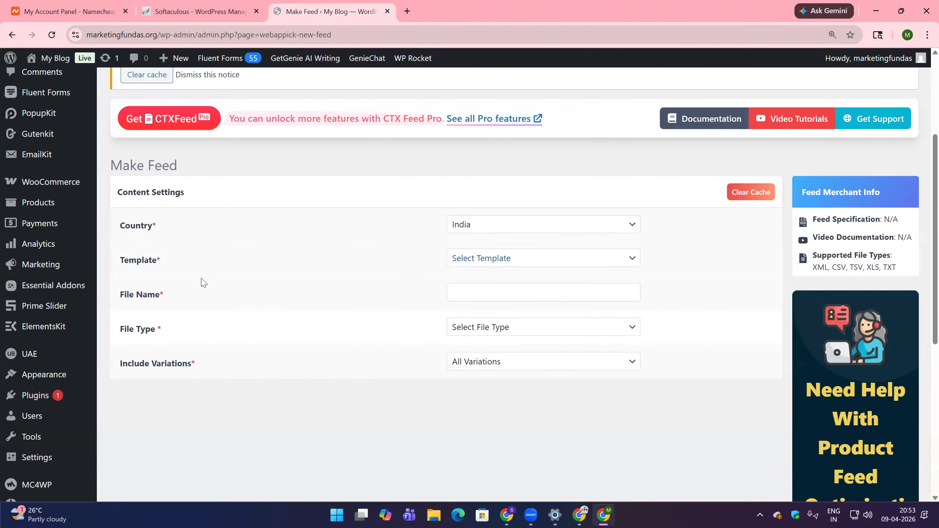
left_click(503, 261)
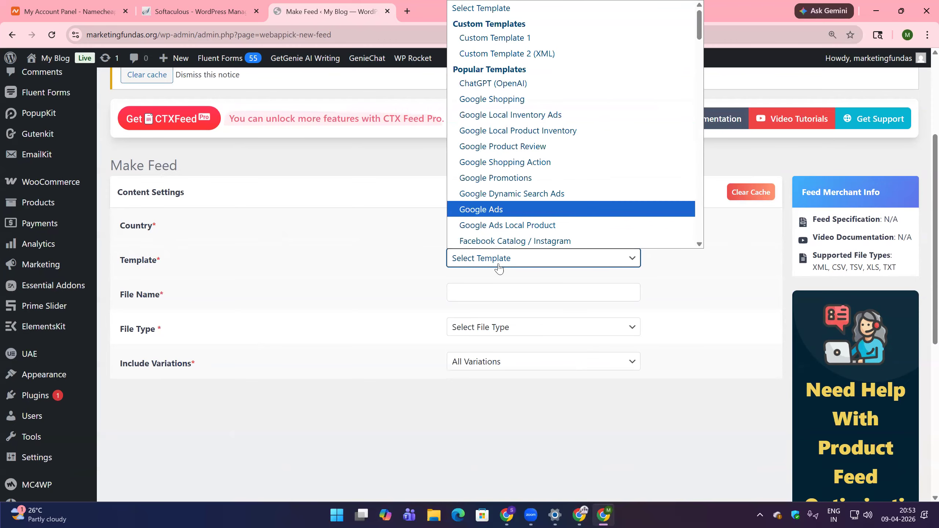
left_click(495, 99)
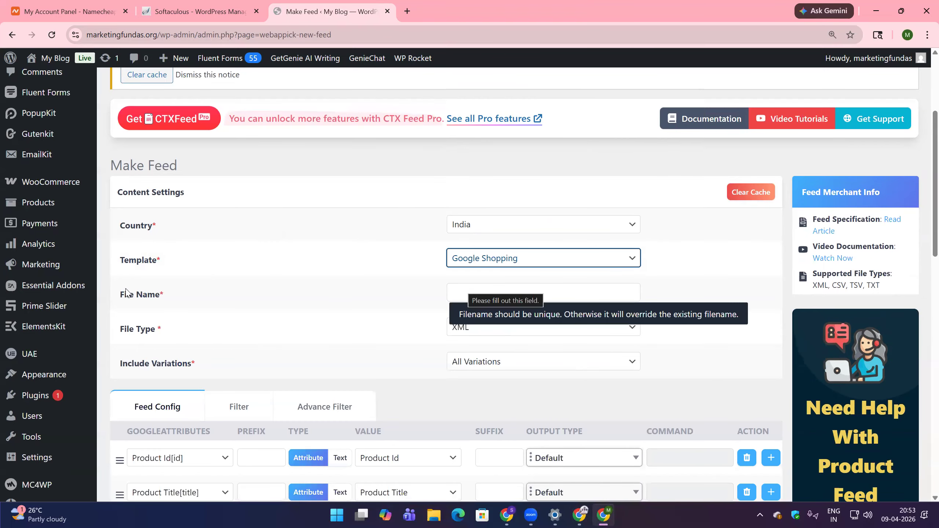
Step: Name the feed 'Product Feed for Google Shopping Ads 09 april 2026' and set file type to CSV
left_click(483, 294)
type("Pro")
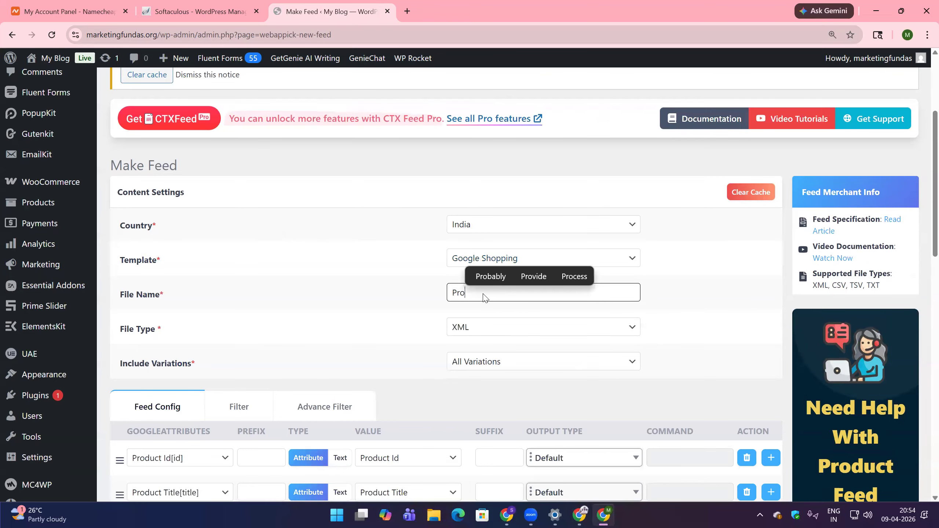
type("duct Feed ")
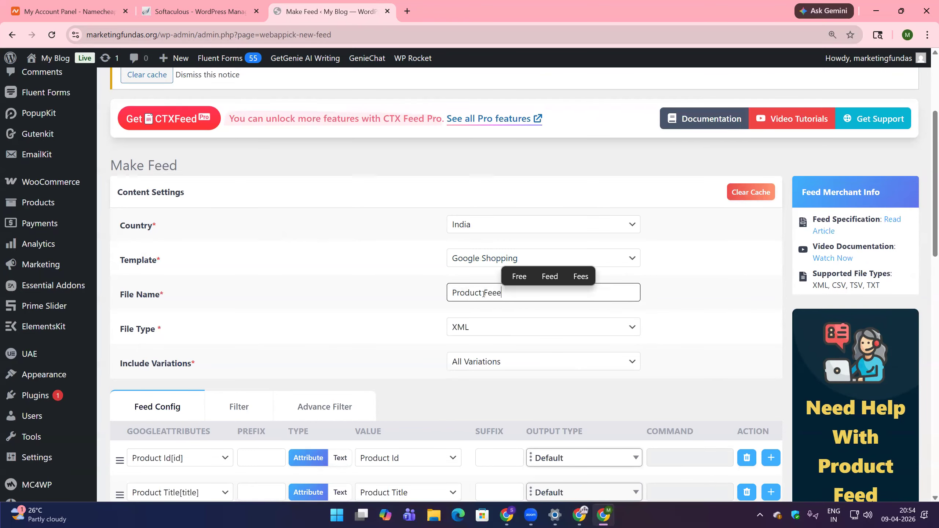
type("for")
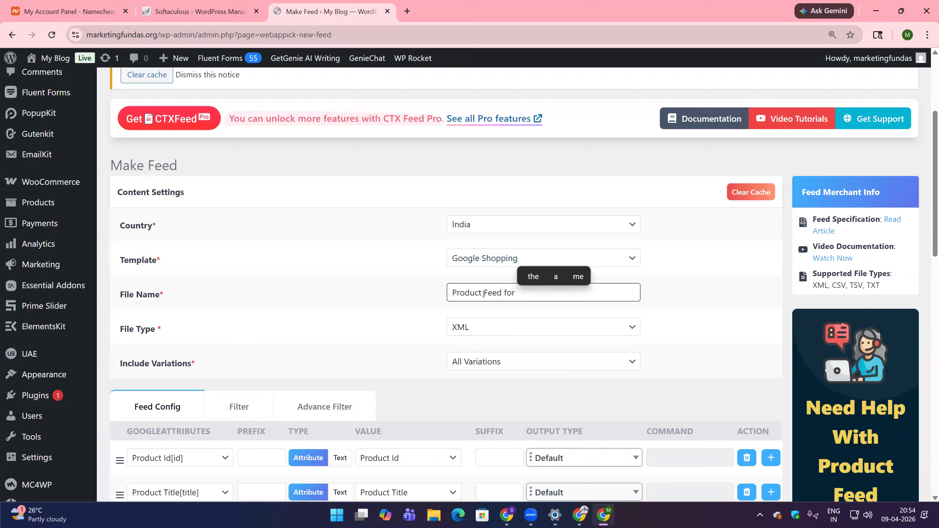
type(" Google")
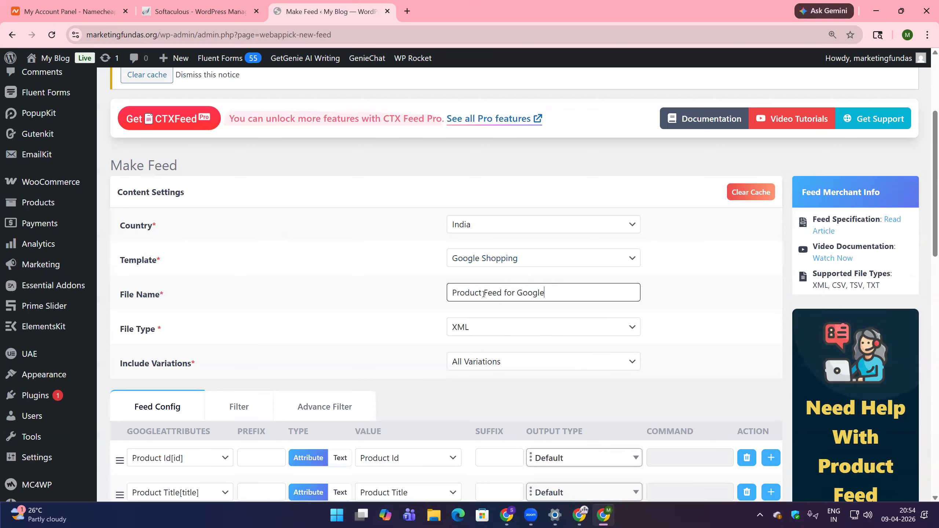
type(" Sho[")
key("BackSpace")
type("o")
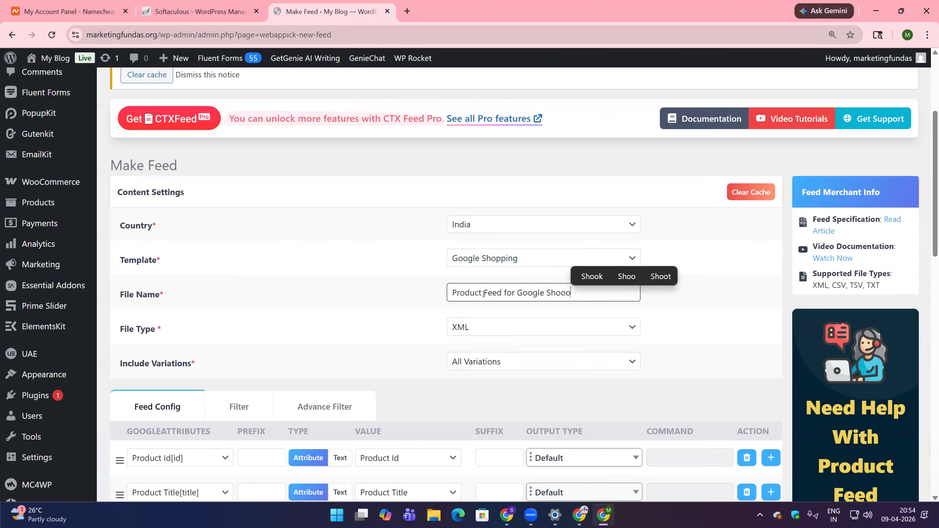
key("BackSpace")
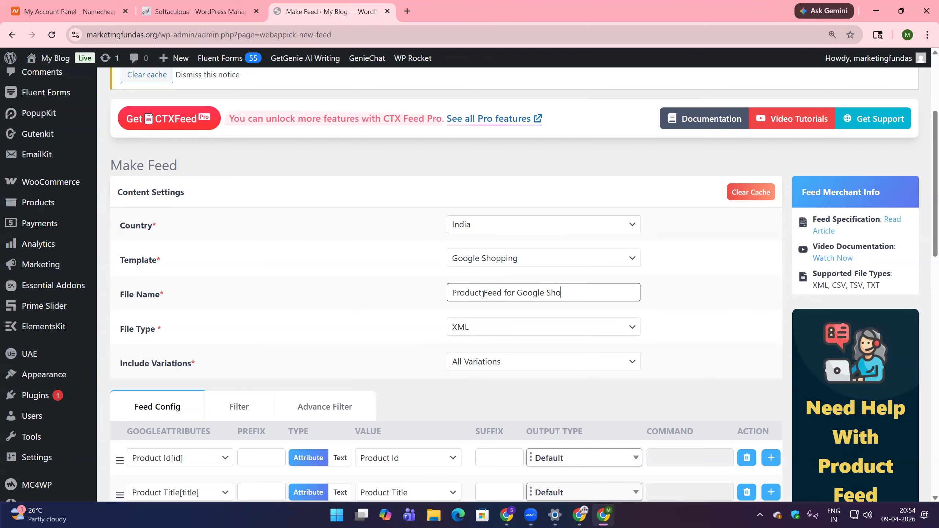
type("ppin")
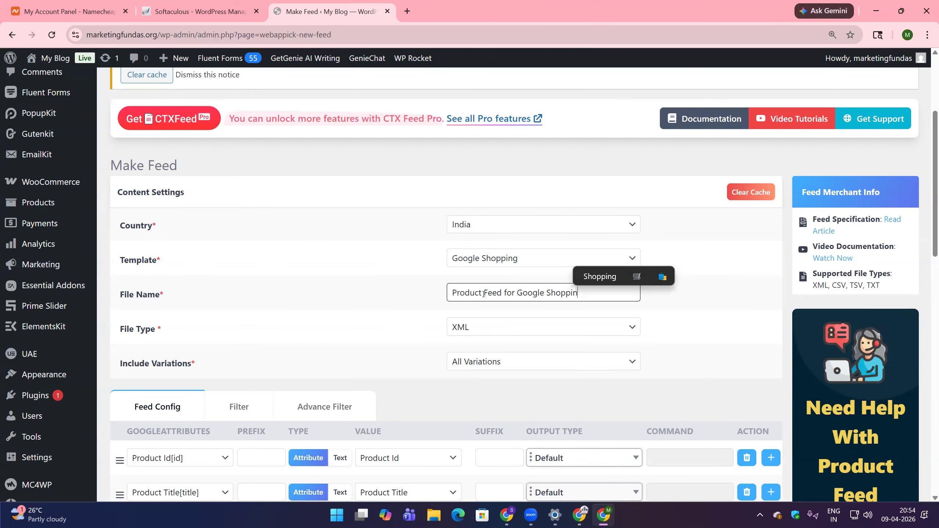
type("g Ads")
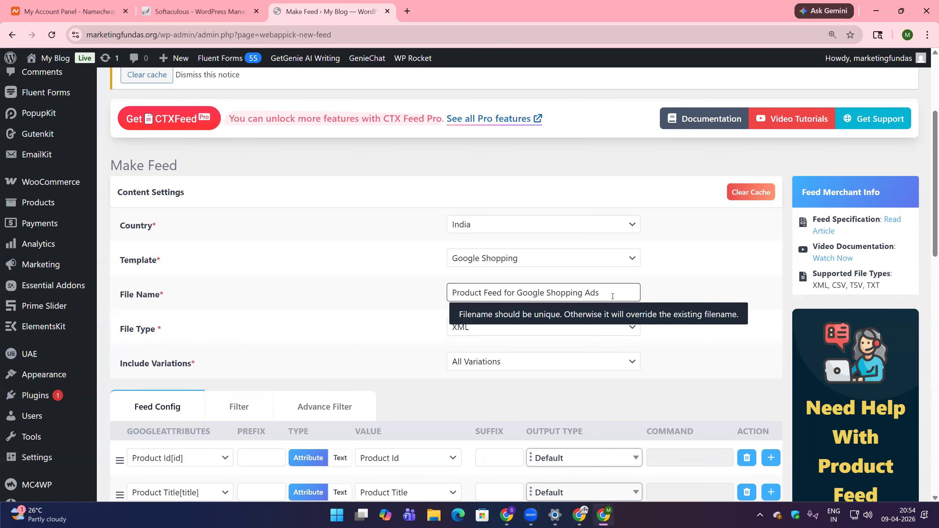
left_click(366, 305)
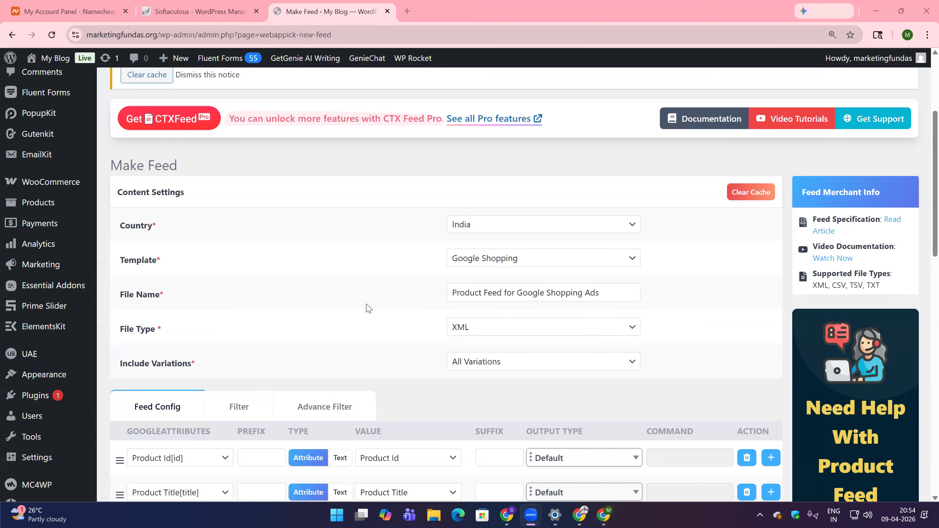
left_click(616, 292)
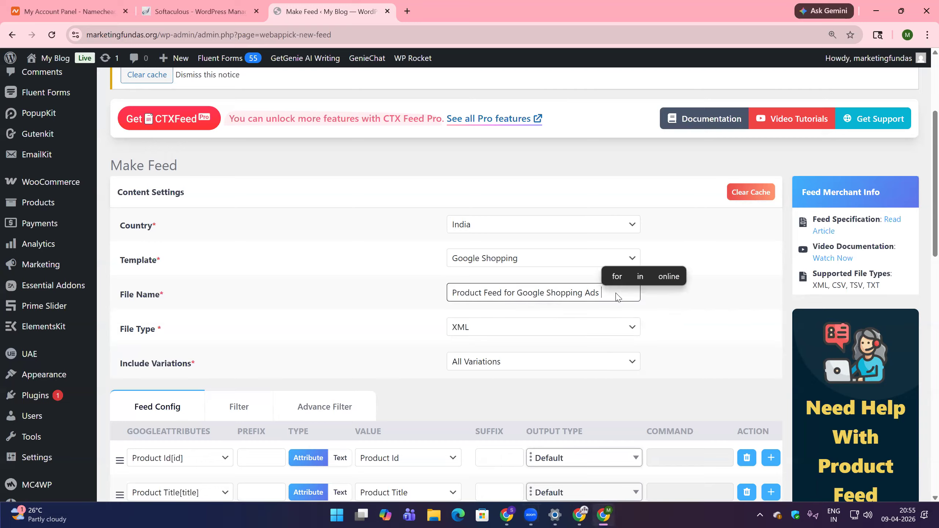
type("0")
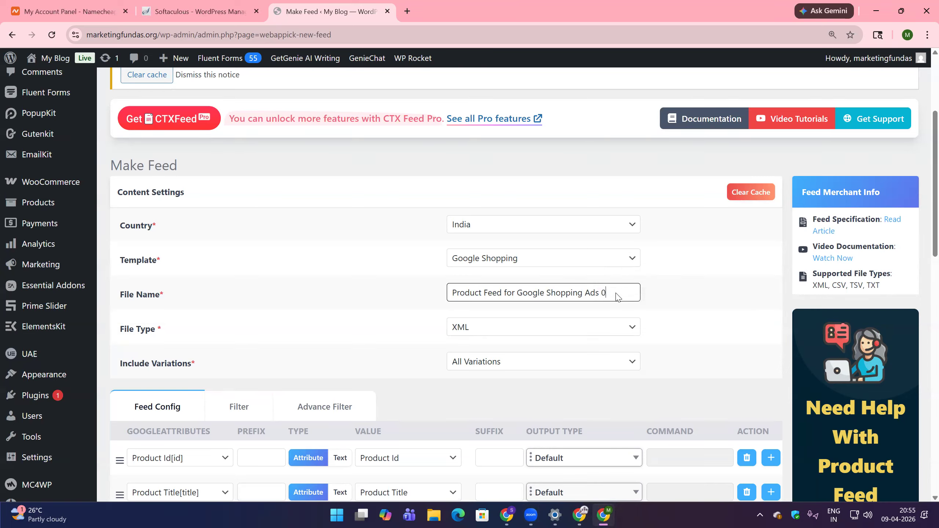
type("9")
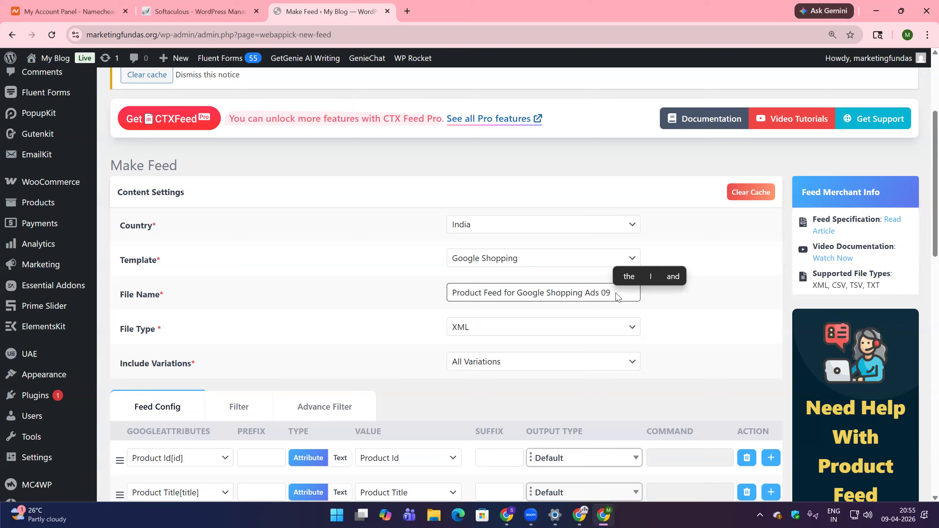
type(" april ")
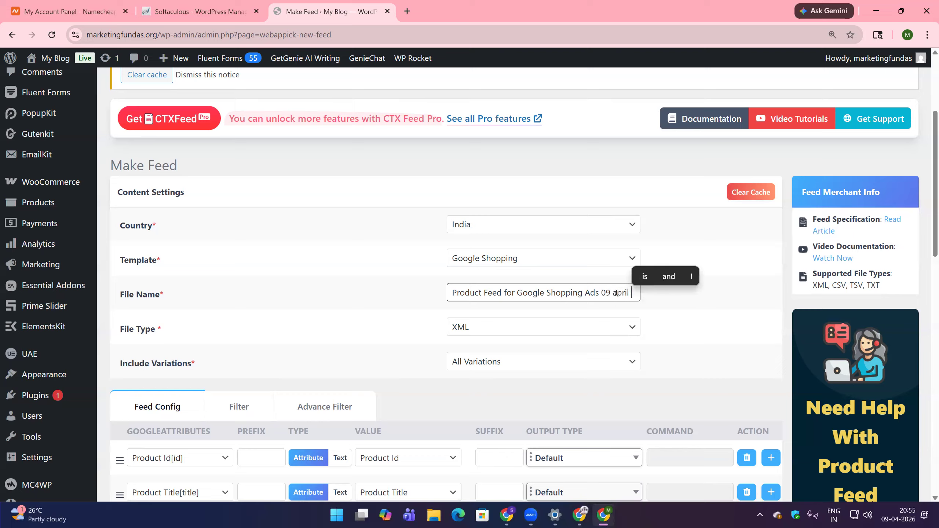
type("2026")
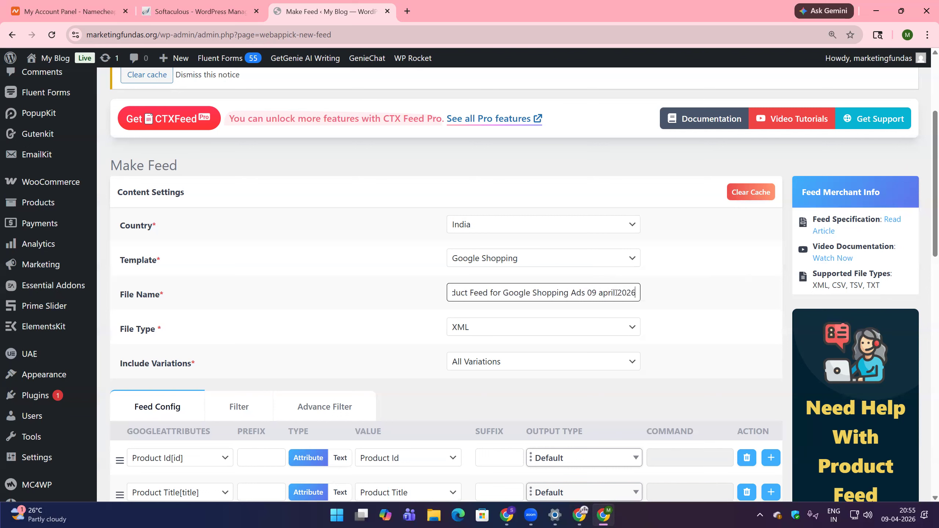
double_click(146, 328)
left_click(551, 328)
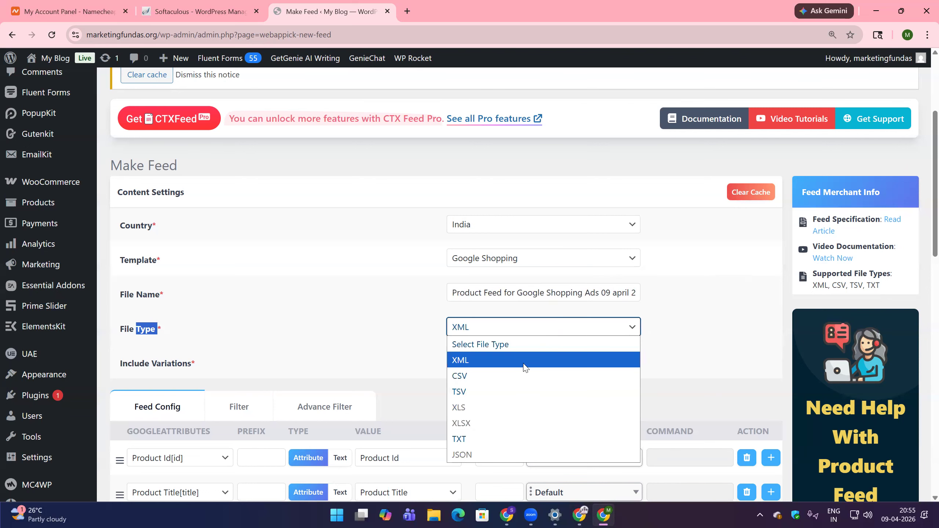
left_click(555, 374)
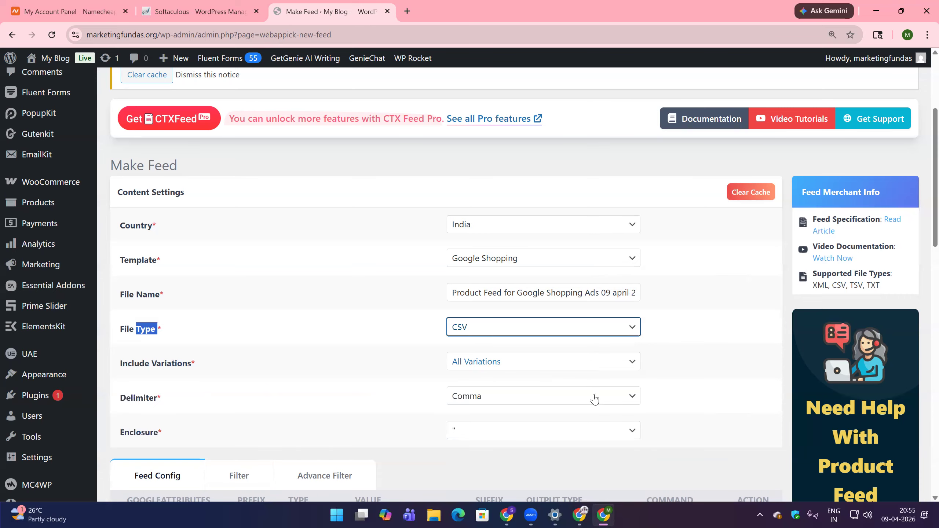
Step: Set the Google product category to 206 Apparel & Accessories > Clothing > Uniforms > School Uniforms
scroll(593, 399, "down", 2)
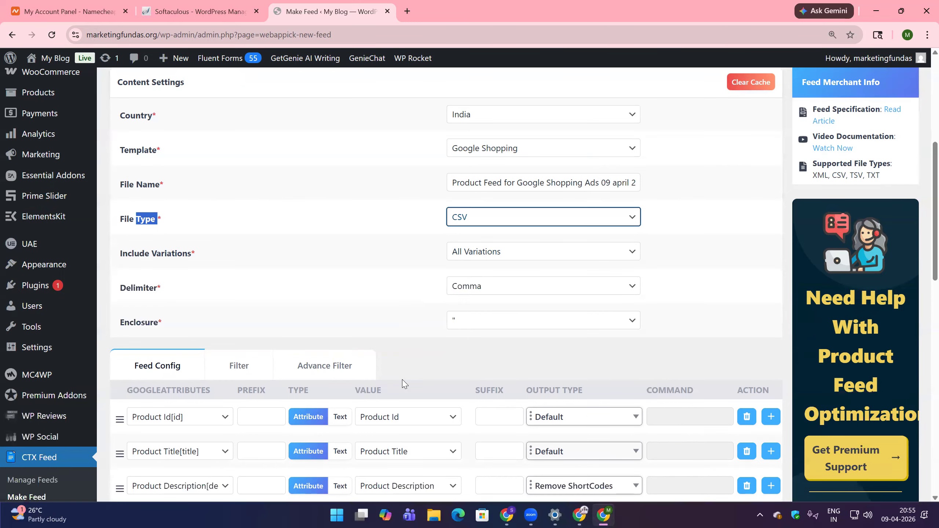
scroll(439, 375, "down", 4)
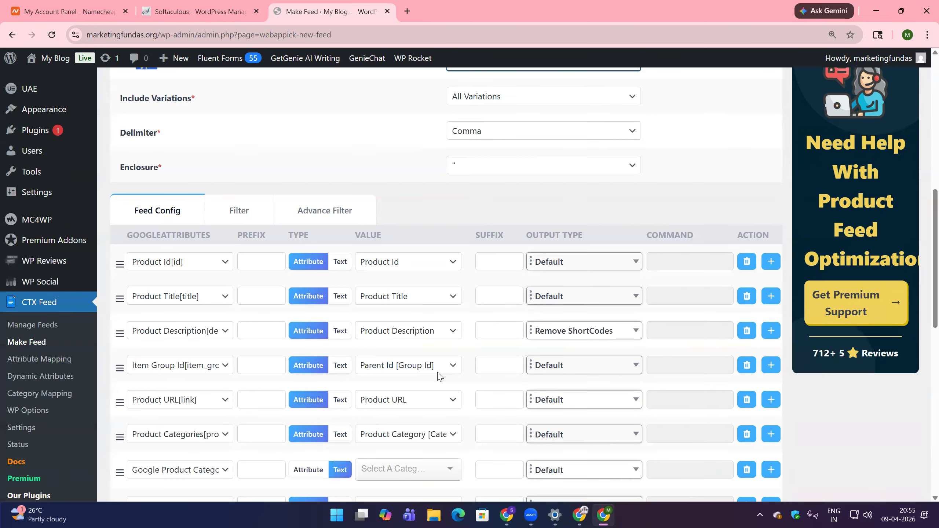
scroll(433, 351, "down", 1)
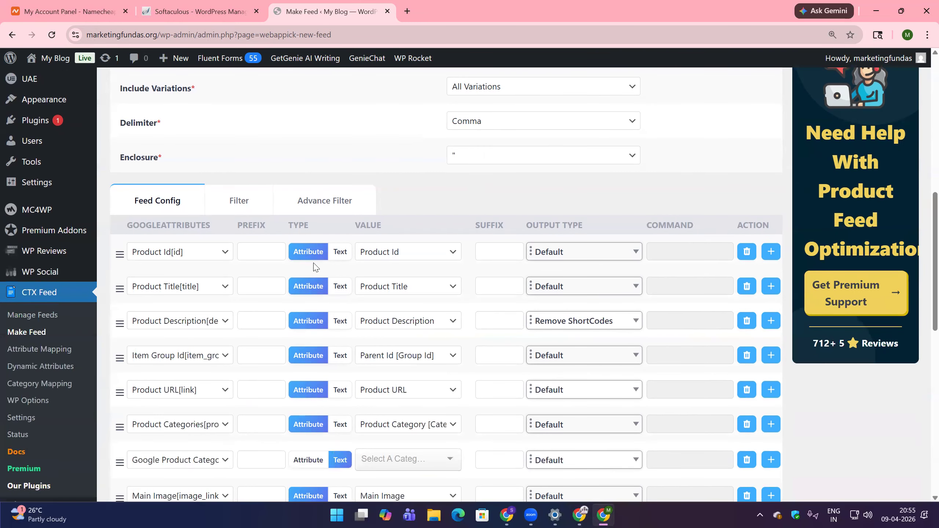
scroll(466, 311, "down", 2)
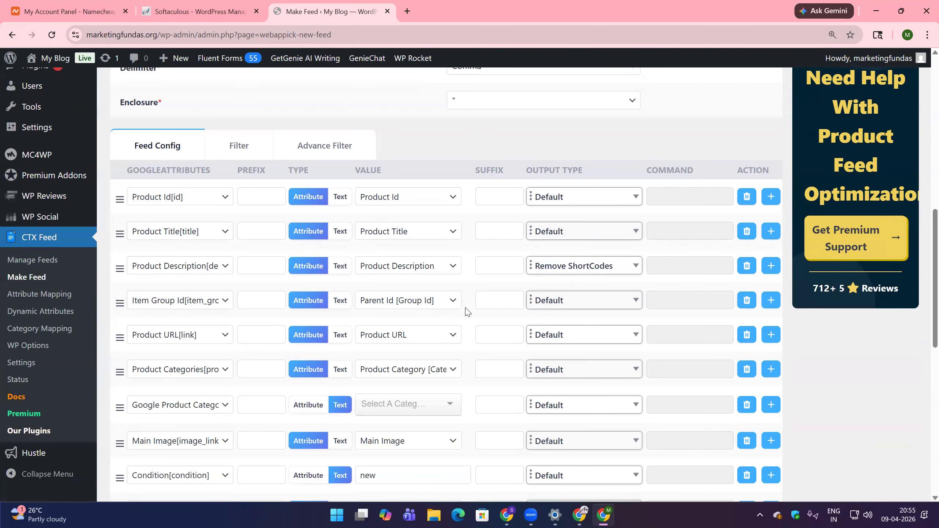
scroll(467, 311, "down", 2)
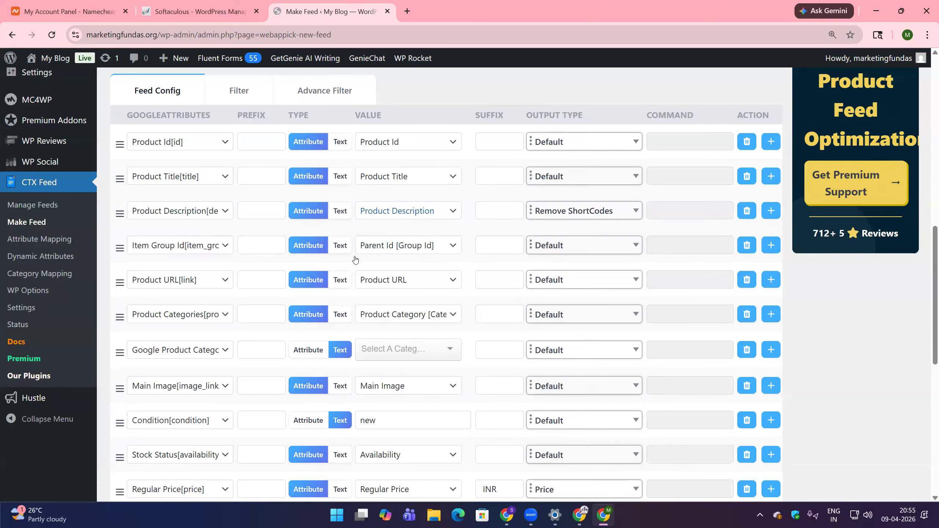
left_click(410, 350)
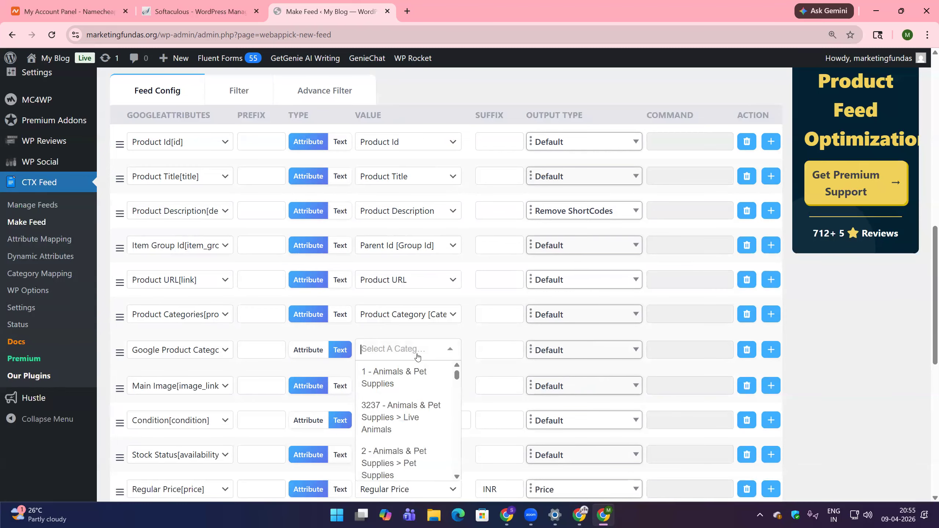
scroll(430, 410, "down", 2)
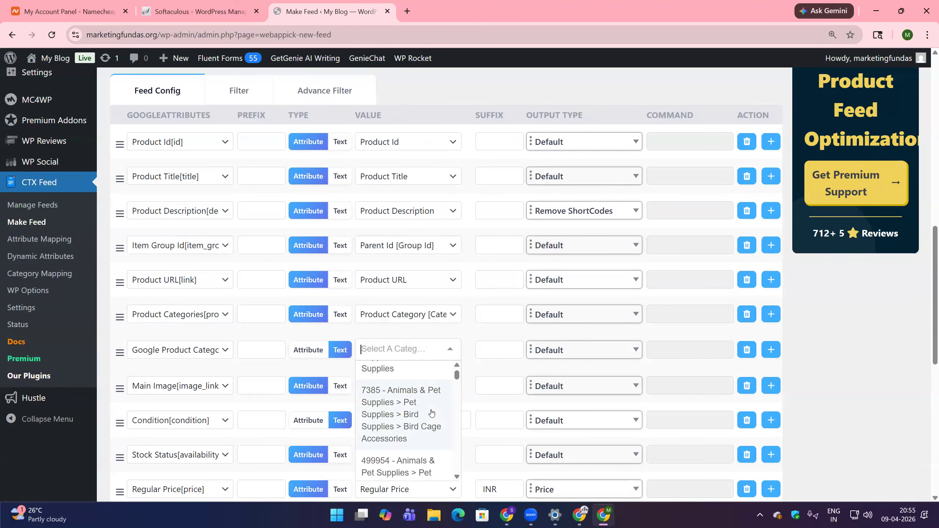
scroll(429, 411, "down", 1)
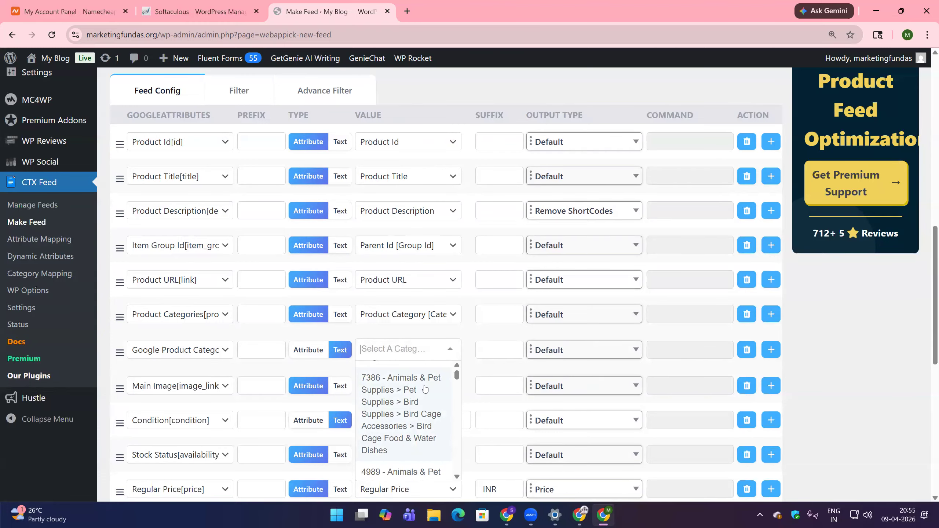
type("chol")
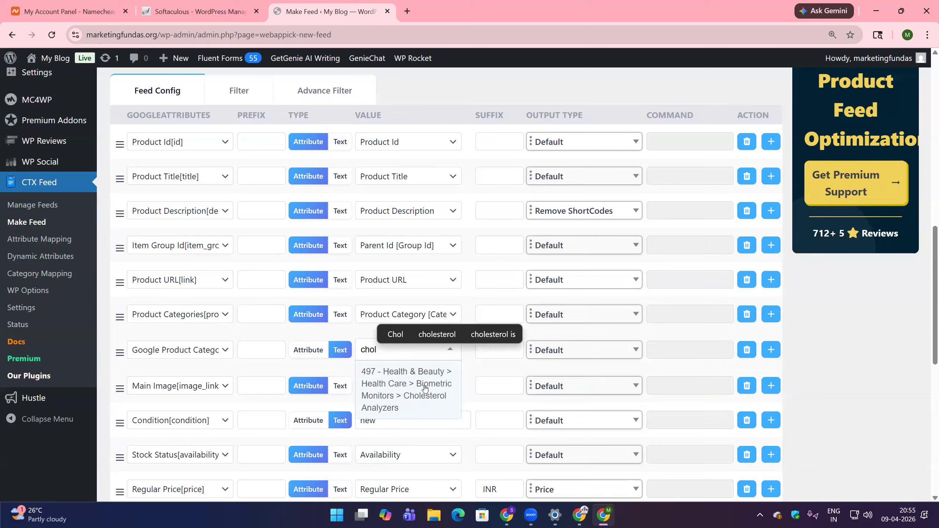
key("BackSpace")
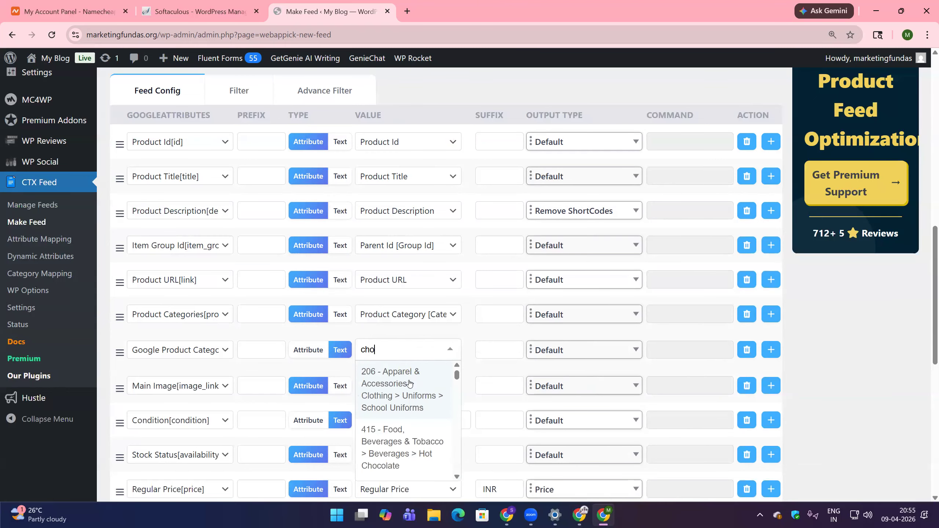
left_click(427, 375)
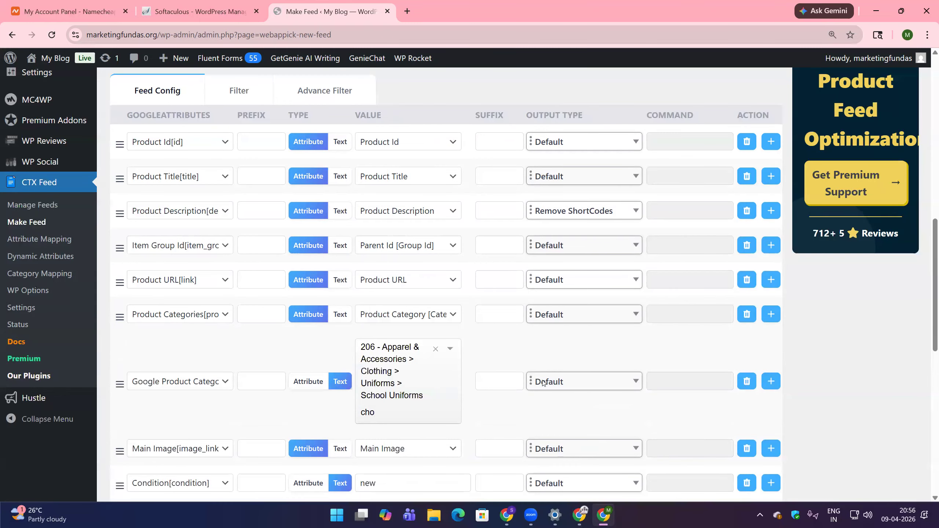
Step: Update and generate the feed, producing productfeedforgoogleshoppingads09april2026.csv
scroll(865, 353, "down", 3)
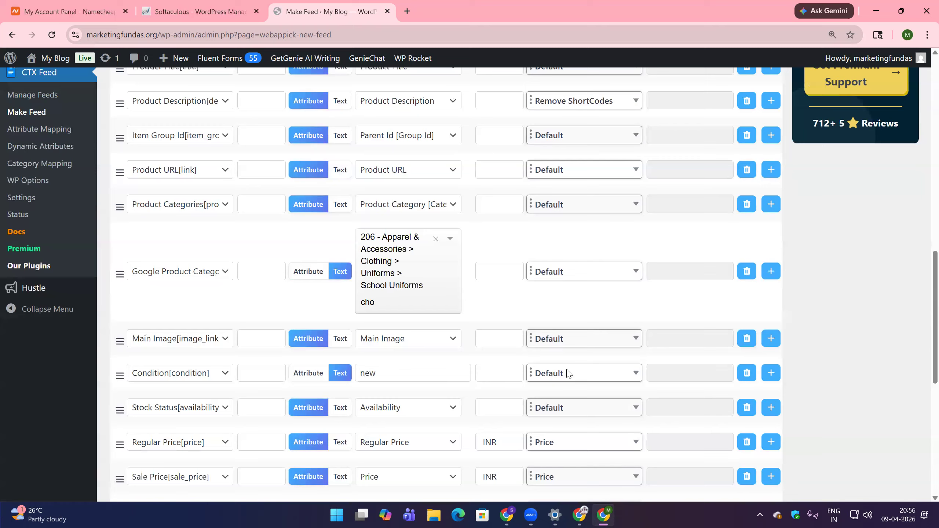
scroll(839, 340, "down", 3)
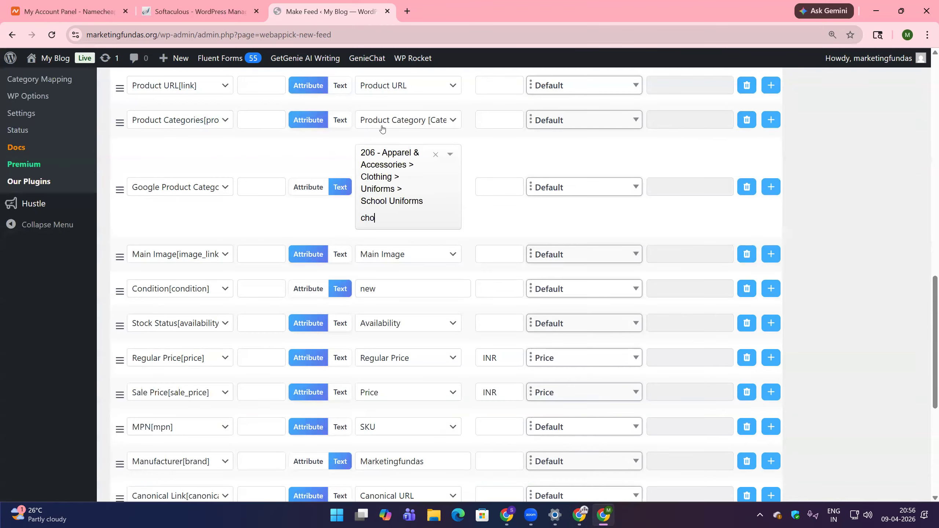
scroll(532, 301, "down", 6)
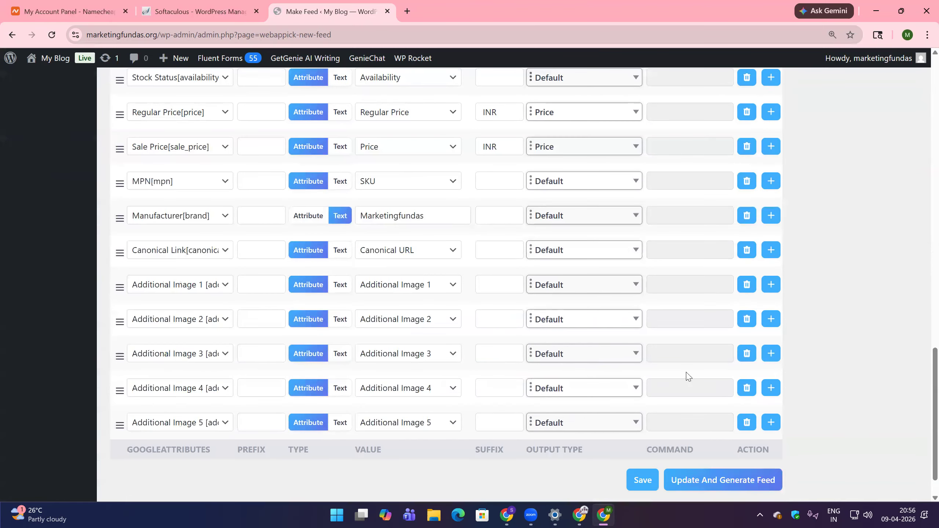
scroll(708, 444, "down", 1)
left_click(704, 441)
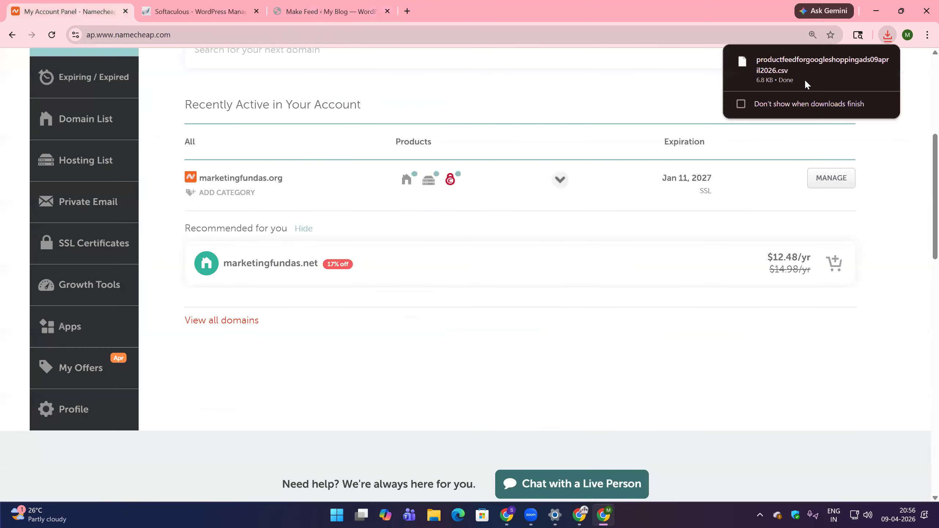
Step: Copy the generated feed URL from the Make Feed page and return to Merchant Center
key("ctrl+Tab")
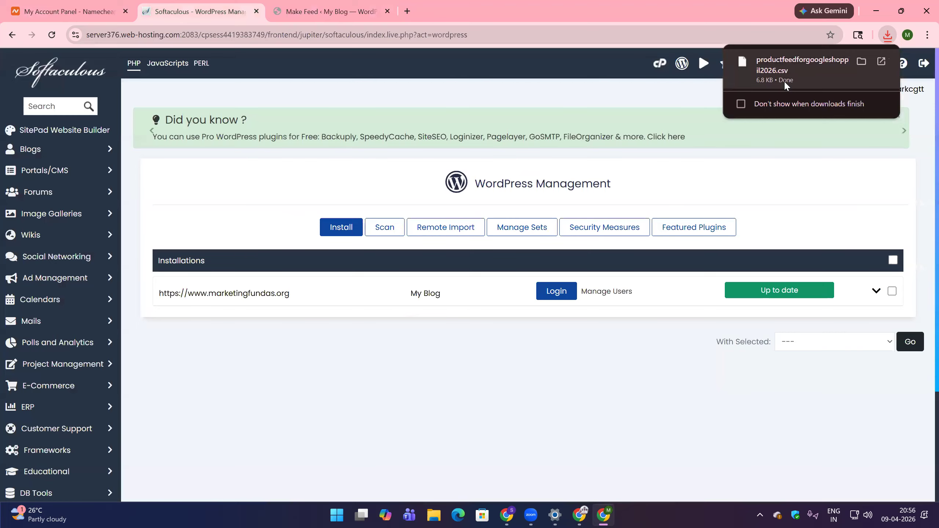
key("ctrl+Tab")
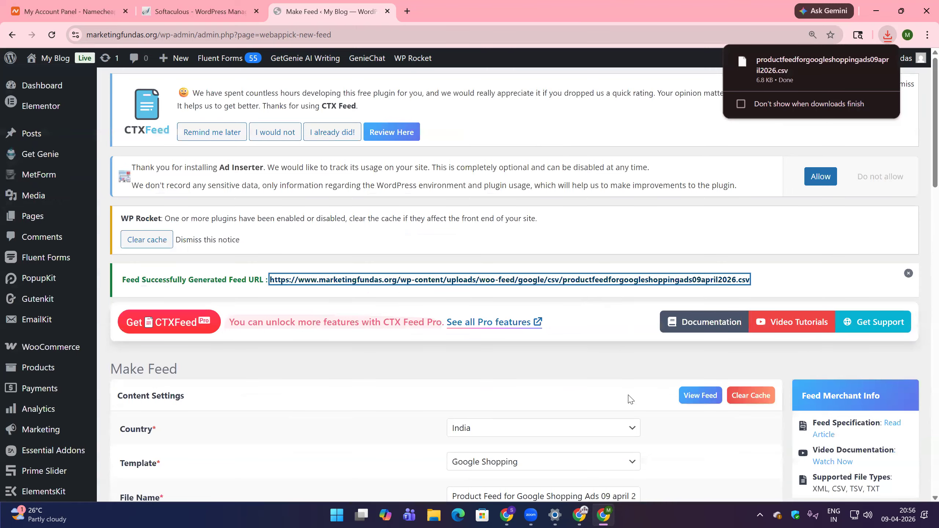
key("ctrl+c")
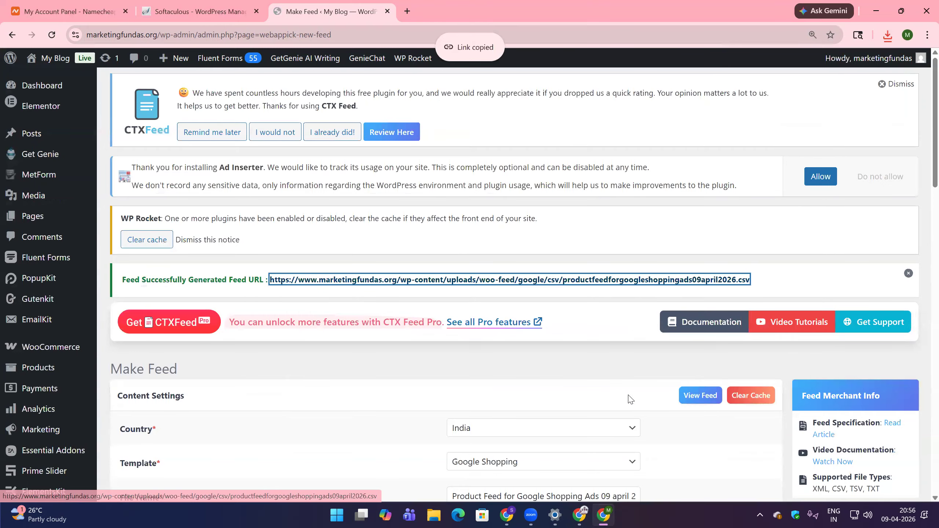
key("alt+Tab")
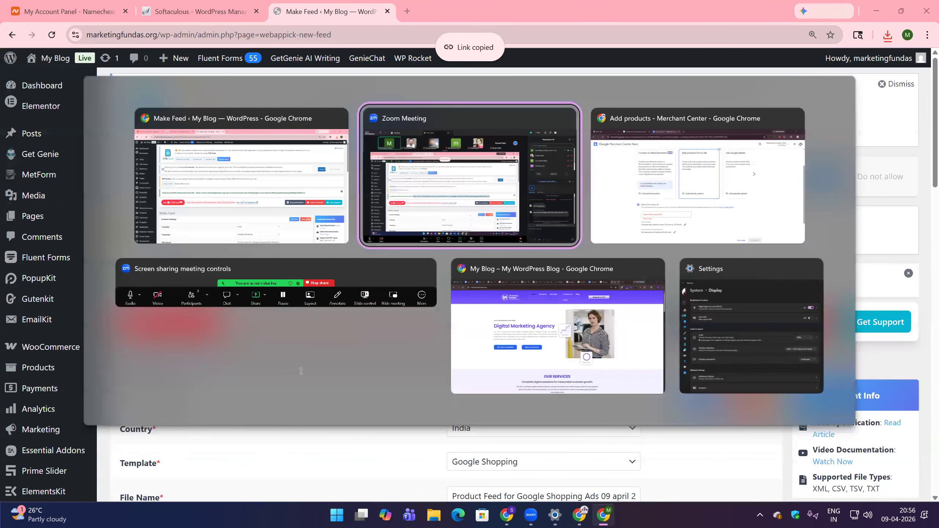
key("alt+Tab")
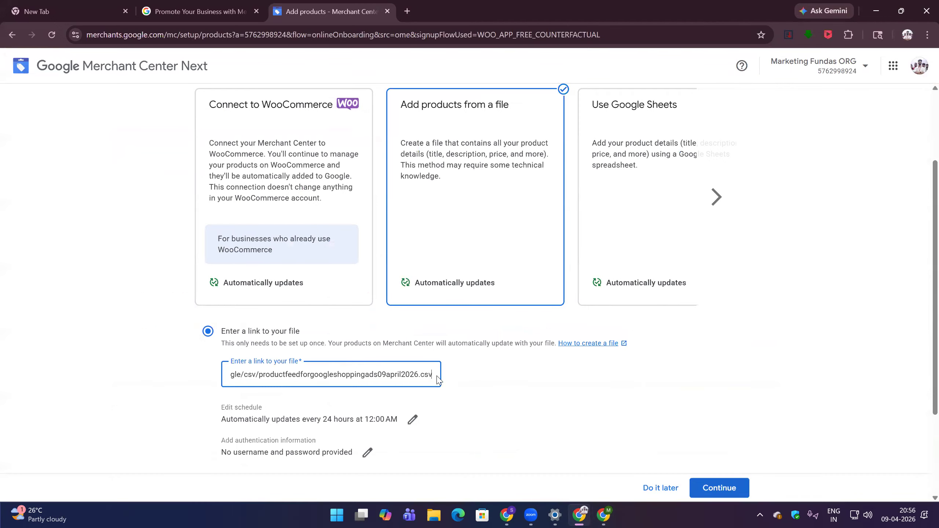
Step: Delete the leading space from the pasted feed link and submit it with the 24-hour schedule
key("Left")
key("Left")
key("Left")
key("Left")
key("Left")
key("Left")
key("Left")
key("Left")
key("Left")
key("Left")
key("Left")
key("Left")
key("Left")
key("Left")
key("Left")
key("Left")
key("Left")
key("Left")
key("Left")
key("Left")
key("Home")
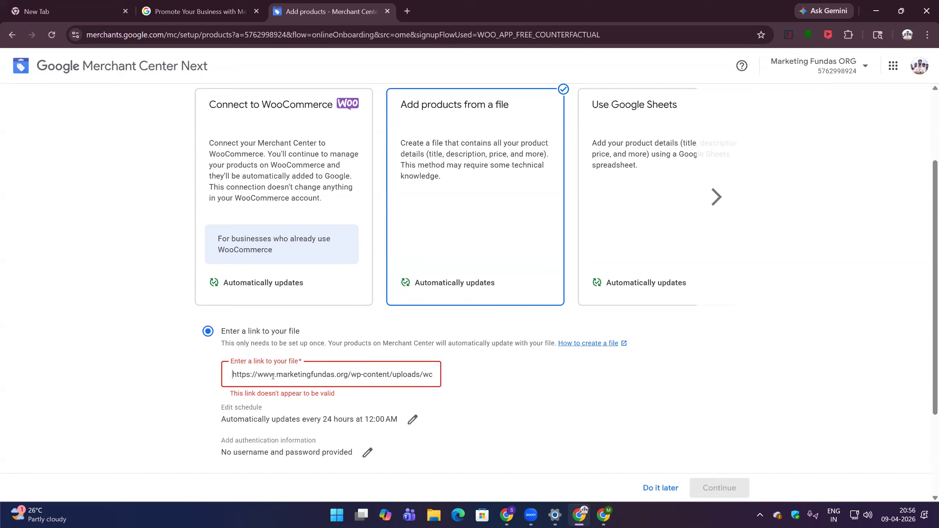
key("BackSpace")
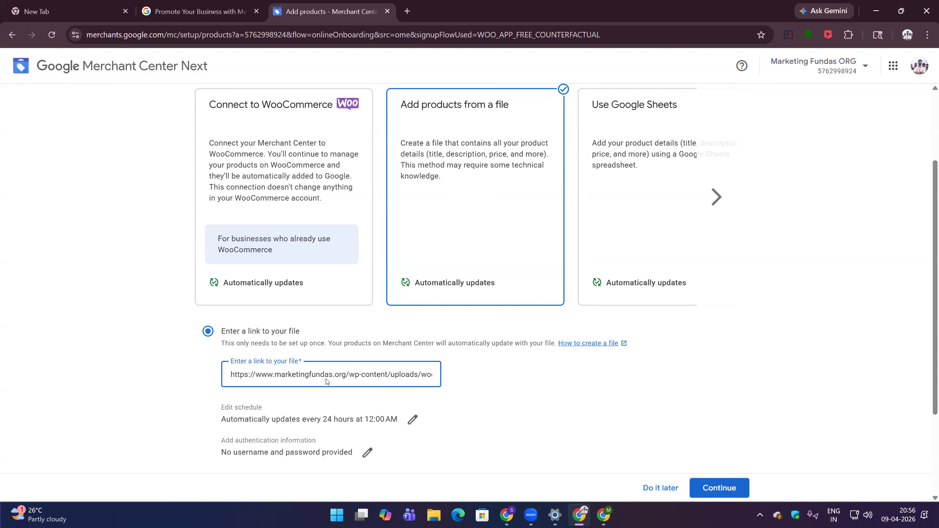
key("Tab")
scroll(727, 481, "down", 3)
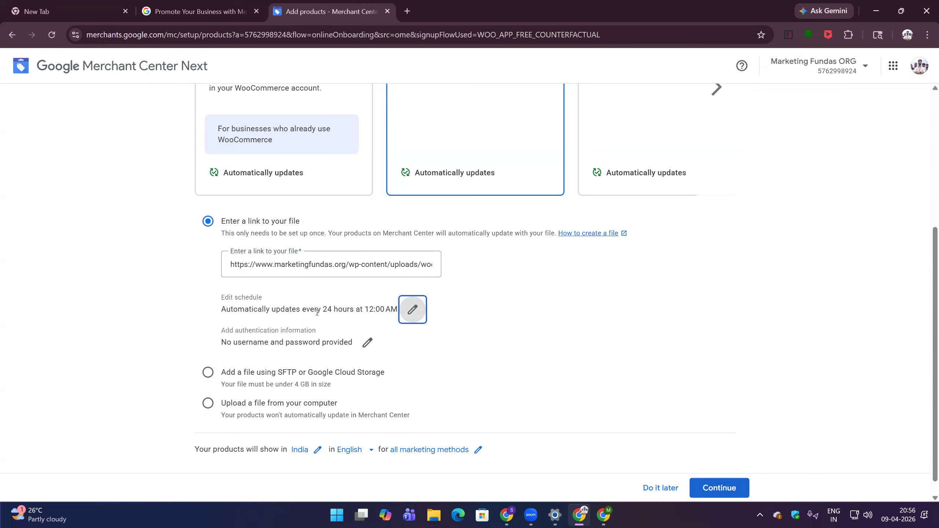
left_click_drag(315, 310, 335, 313)
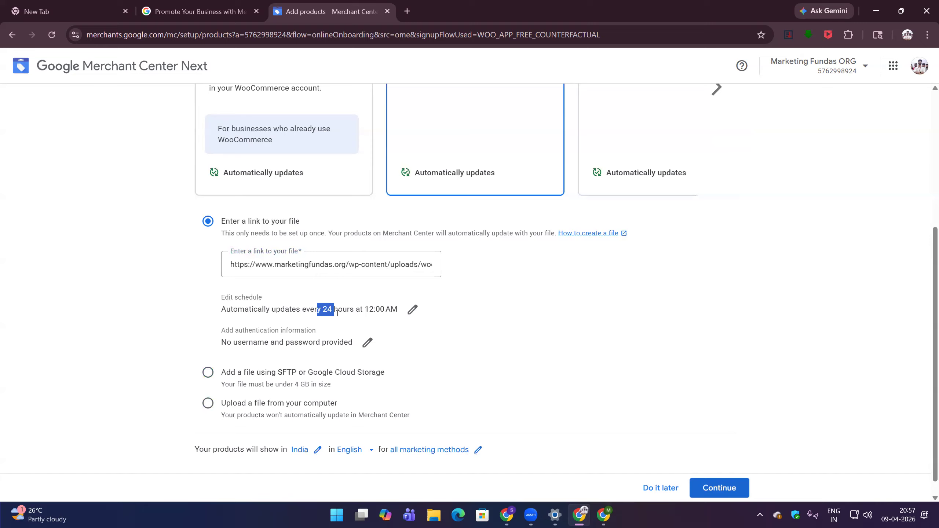
left_click(721, 489)
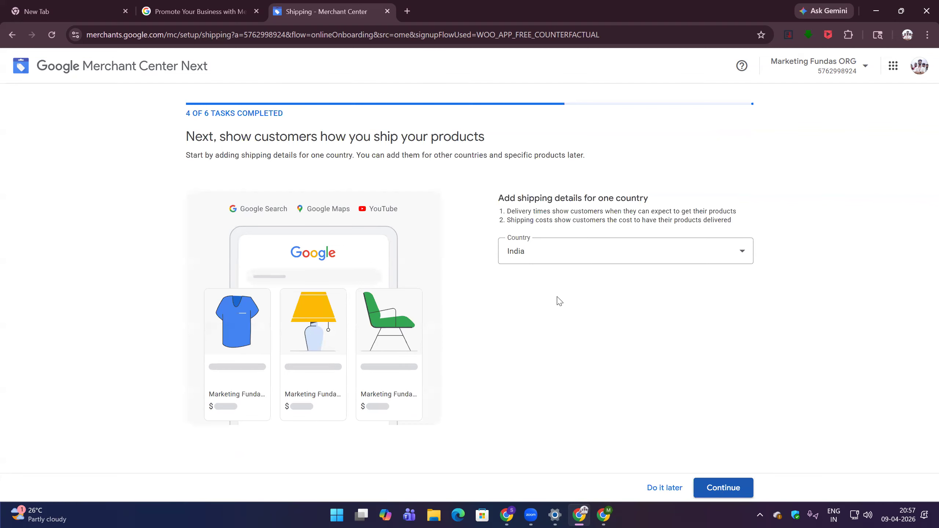
Step: Begin shipping setup for India and review delivery times: 2:00 PM cutoff, 0–1 handling days
left_click(727, 486)
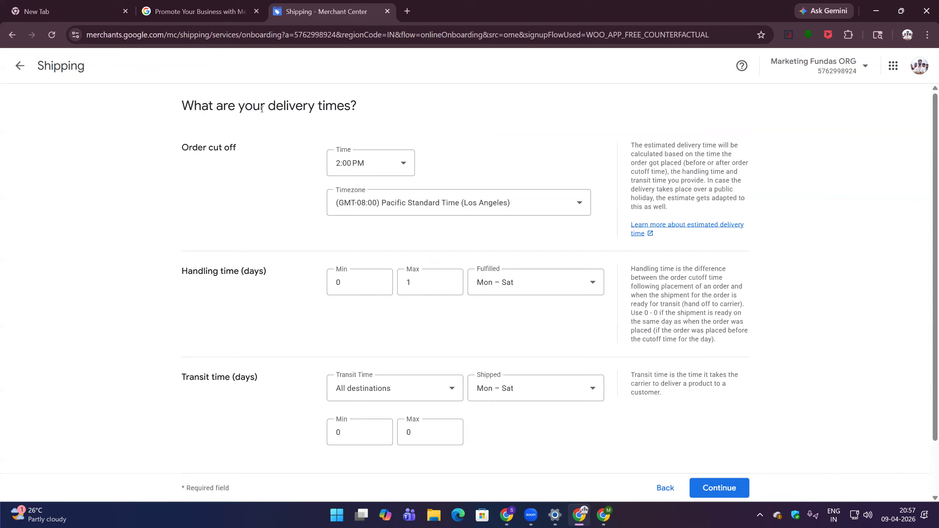
left_click_drag(180, 106, 372, 106)
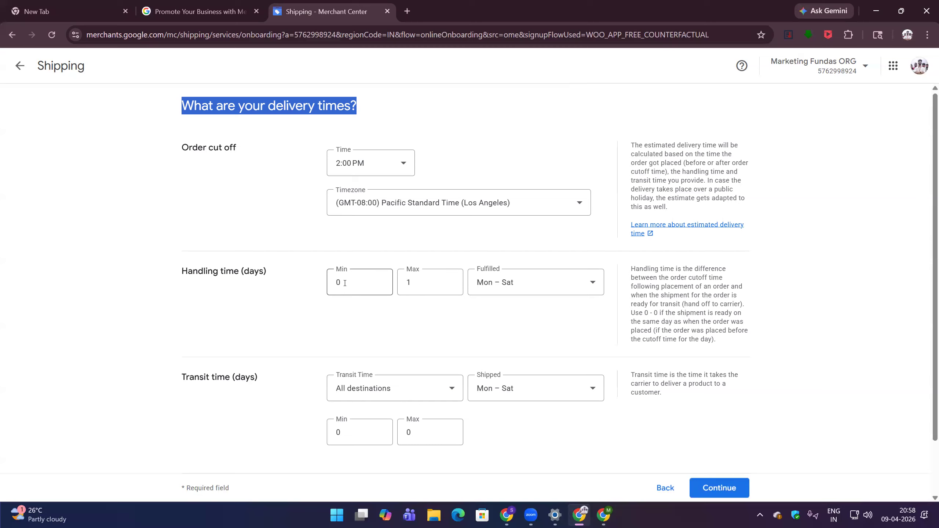
double_click(424, 281)
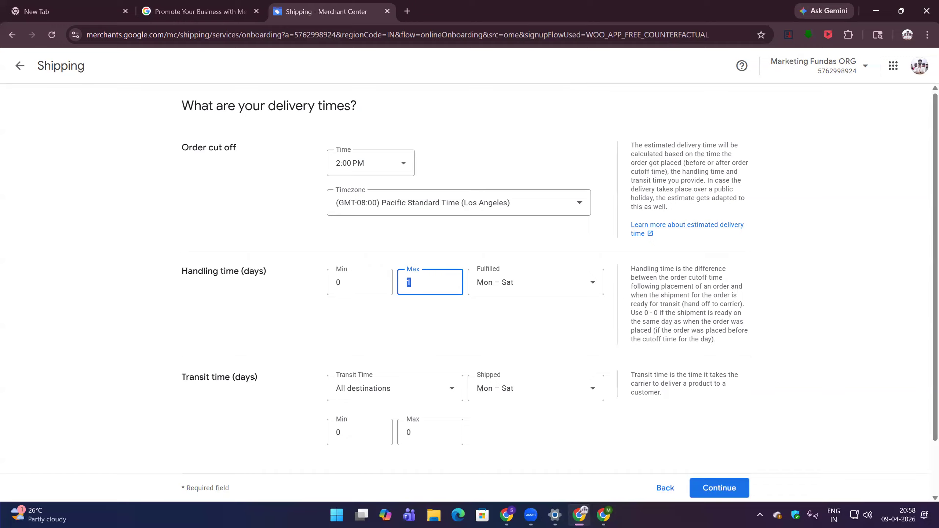
Step: Set maximum transit time to 7 days, giving 0–8 business days total, and continue
left_click(411, 431)
left_click_drag(415, 433, 404, 432)
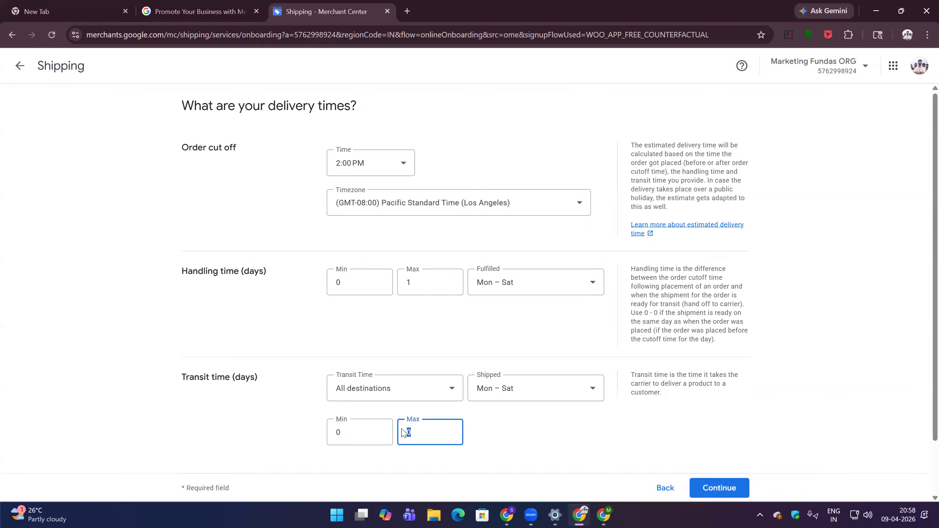
type("7")
scroll(314, 409, "down", 2)
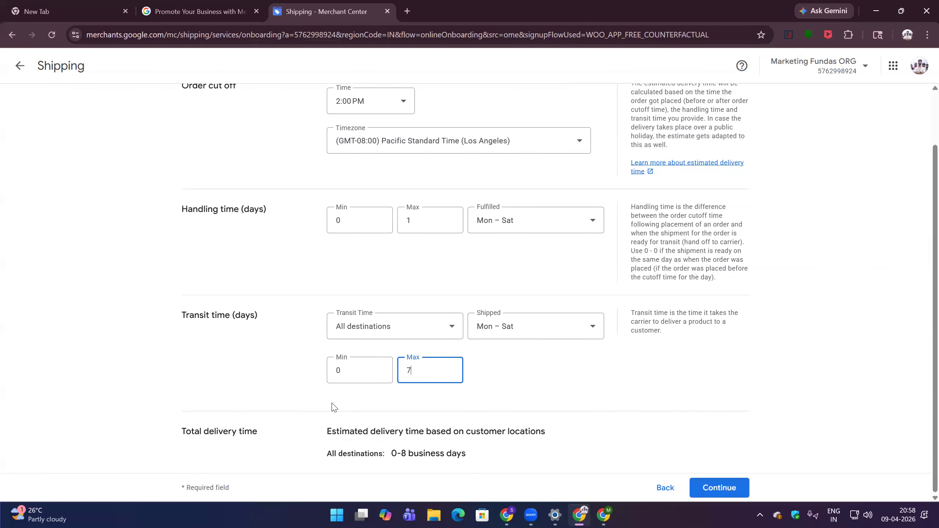
left_click_drag(253, 436, 190, 427)
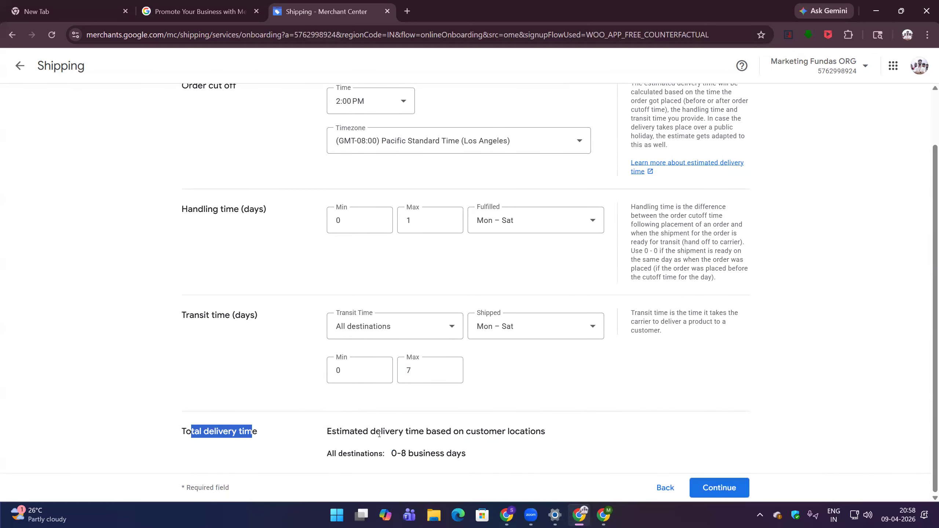
left_click_drag(391, 454, 406, 456)
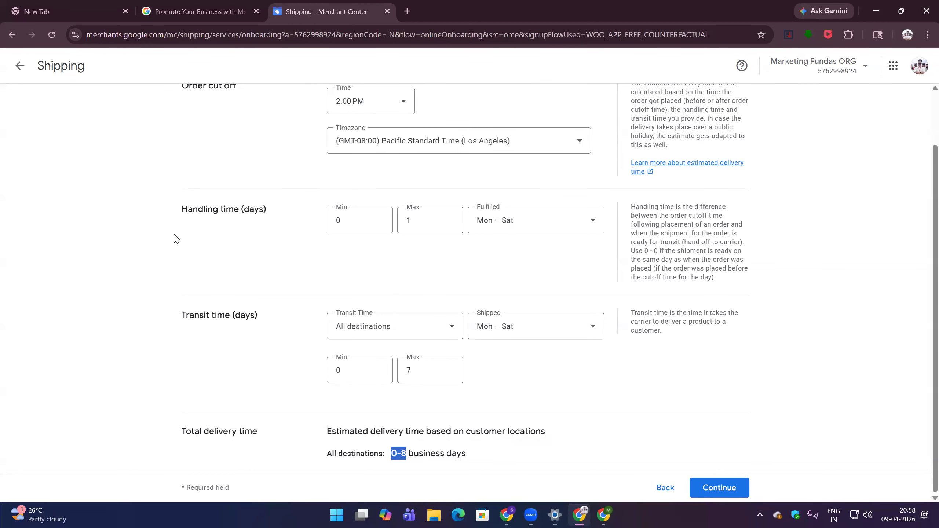
left_click(726, 492)
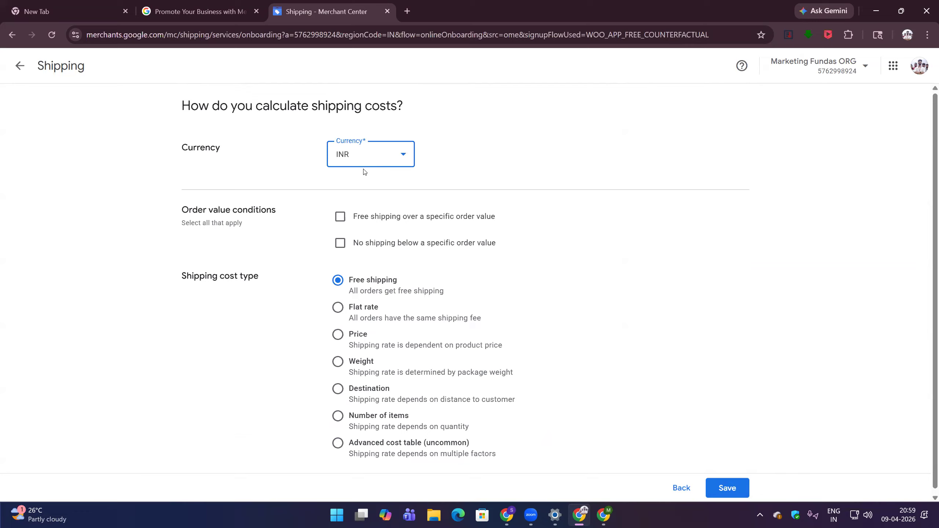
Step: Tick free shipping over a specific order value and enter a ₹5000 threshold
left_click(372, 224)
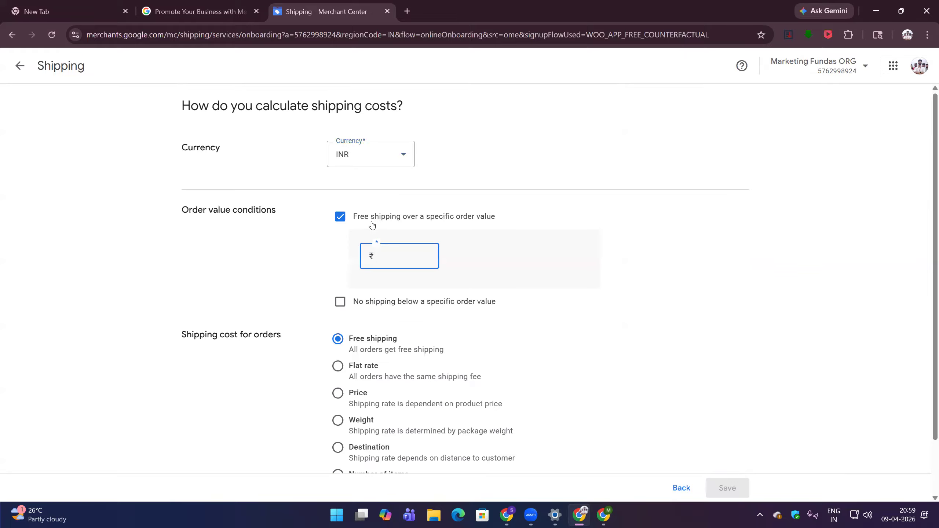
type("5000")
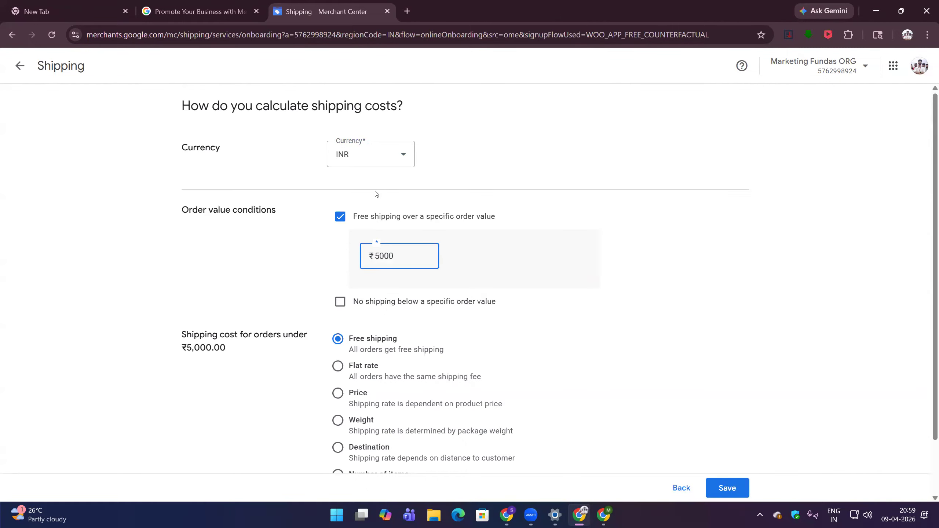
left_click(372, 256)
Step: Remove the ₹5000 threshold, compare the cost types, and save free shipping for all orders
key("BackSpace")
key("BackSpace")
key("BackSpace")
key("BackSpace")
key("BackSpace")
key("BackSpace")
key("BackSpace")
key("BackSpace")
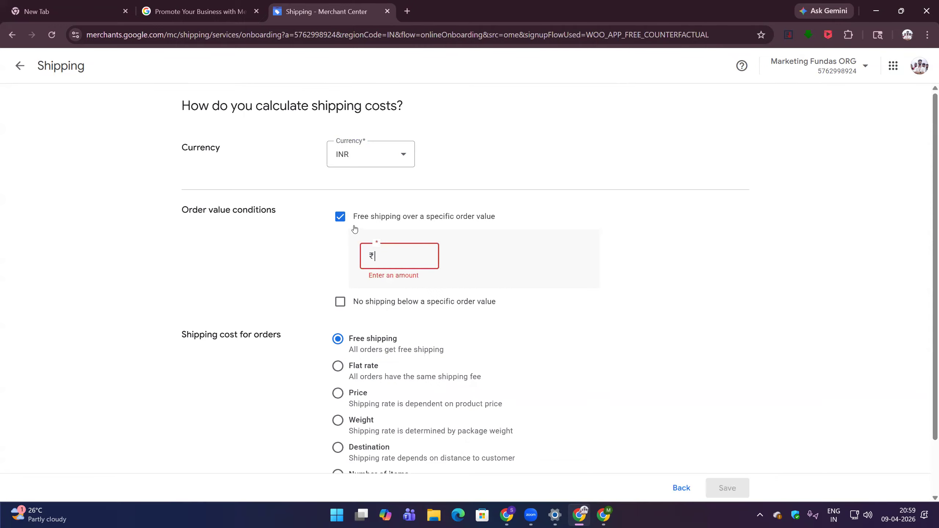
left_click(340, 217)
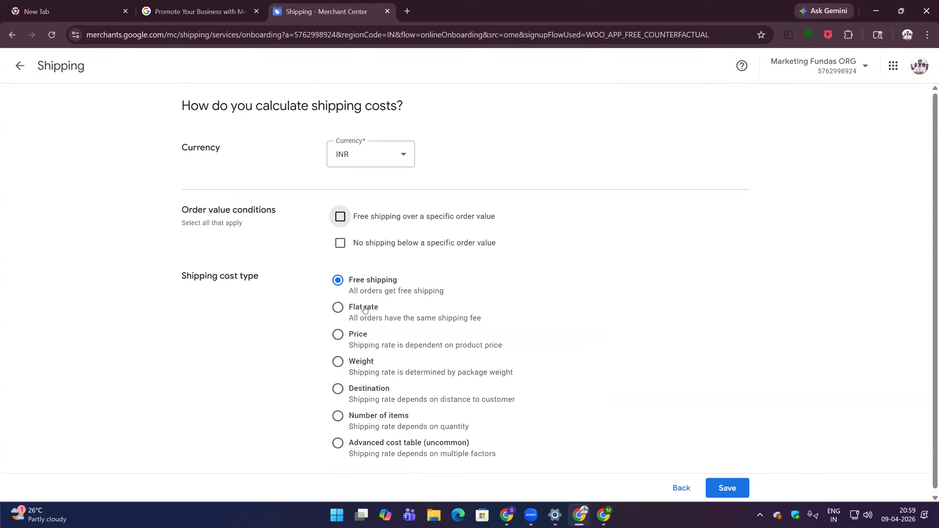
left_click(336, 308)
left_click(355, 397)
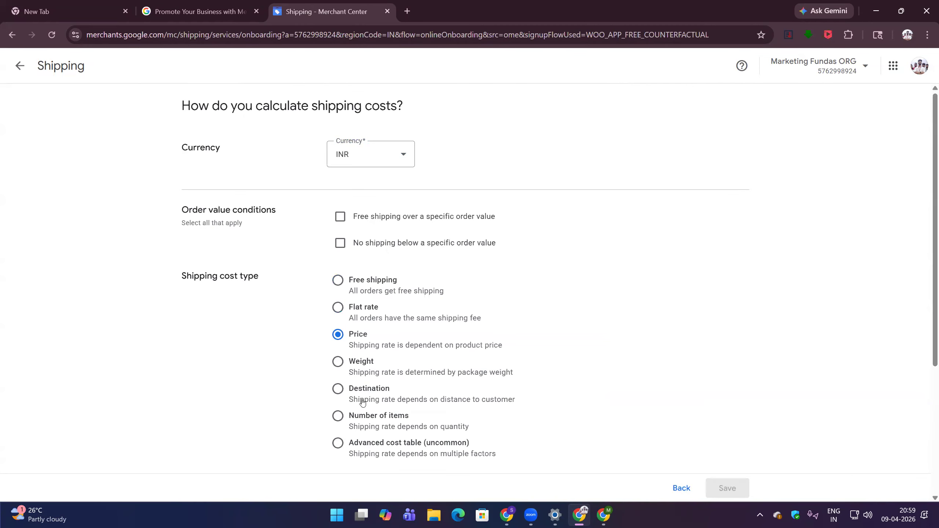
scroll(356, 396, "down", 1)
left_click(346, 305)
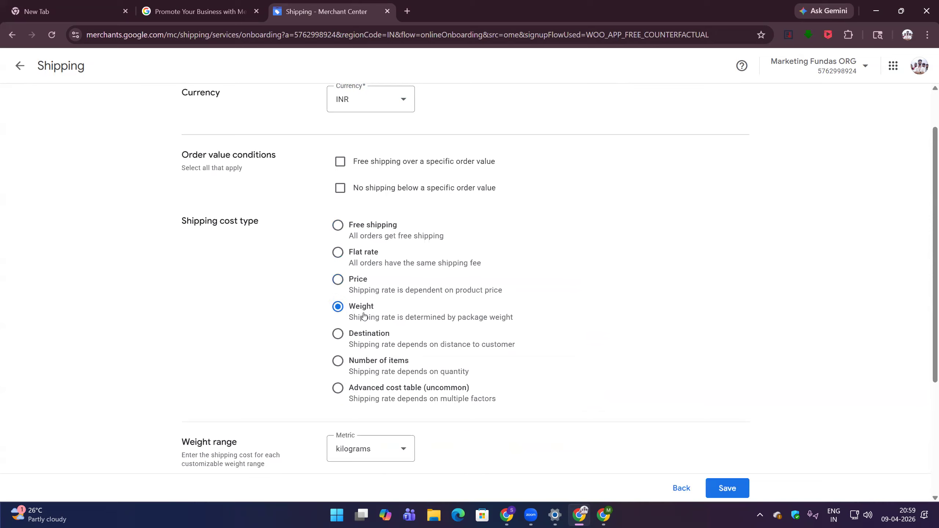
left_click(344, 334)
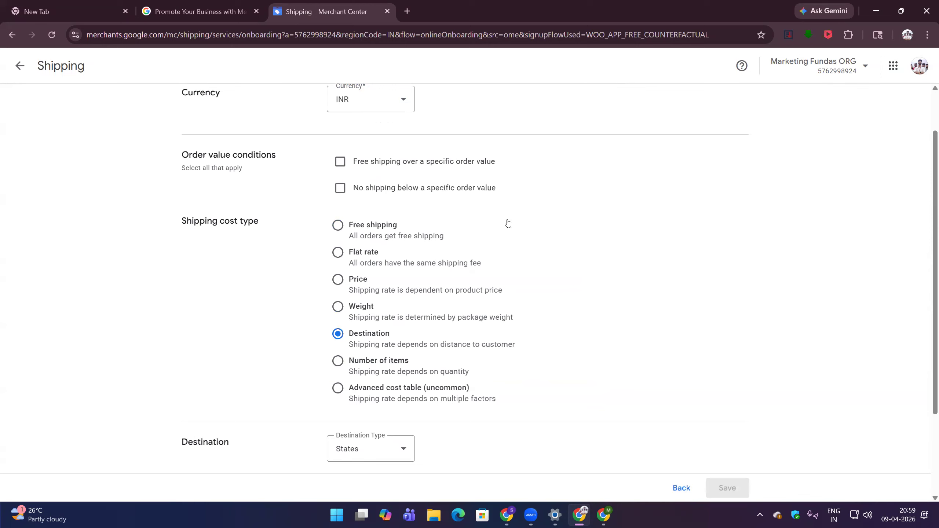
scroll(504, 223, "down", 3)
left_click(336, 255)
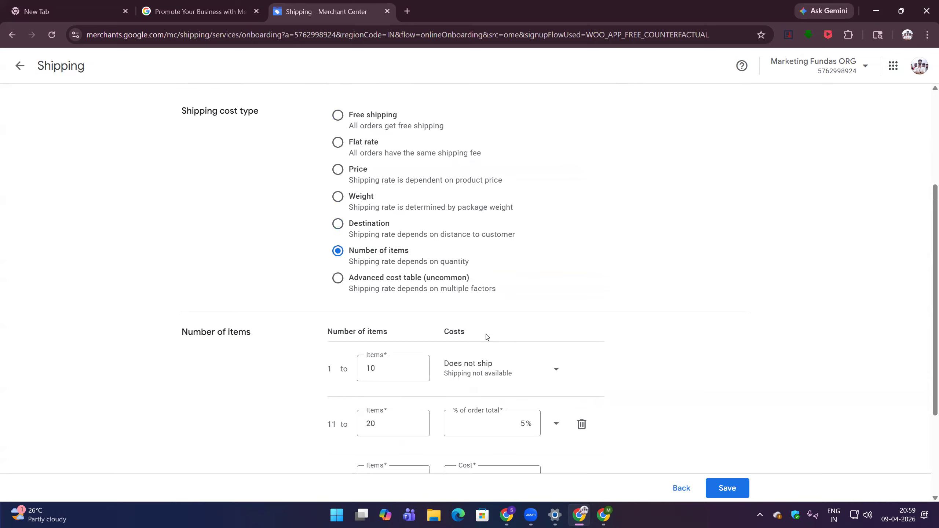
scroll(406, 392, "down", 1)
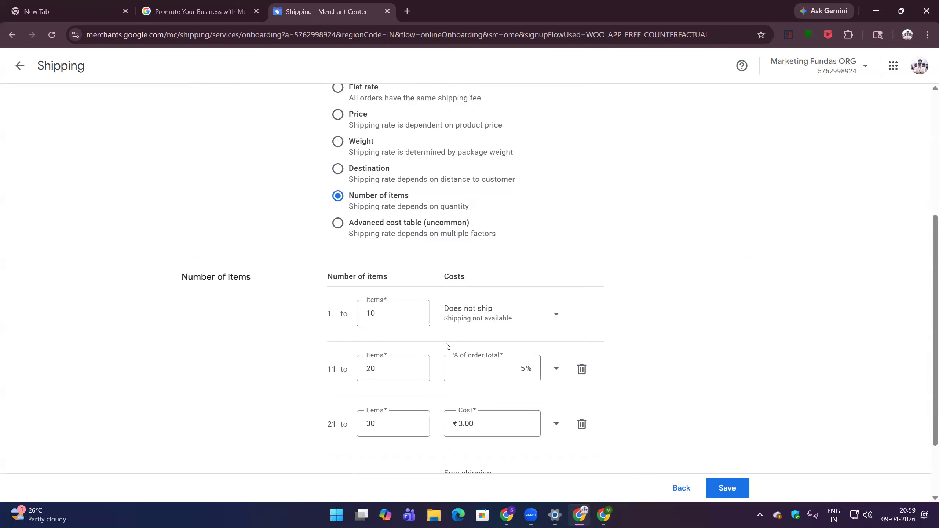
scroll(447, 346, "up", 4)
left_click(337, 278)
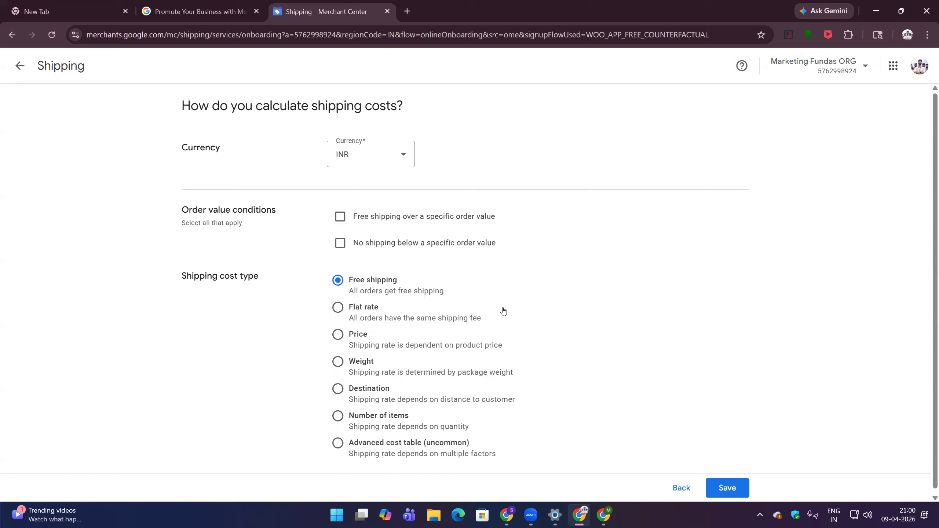
left_click(737, 489)
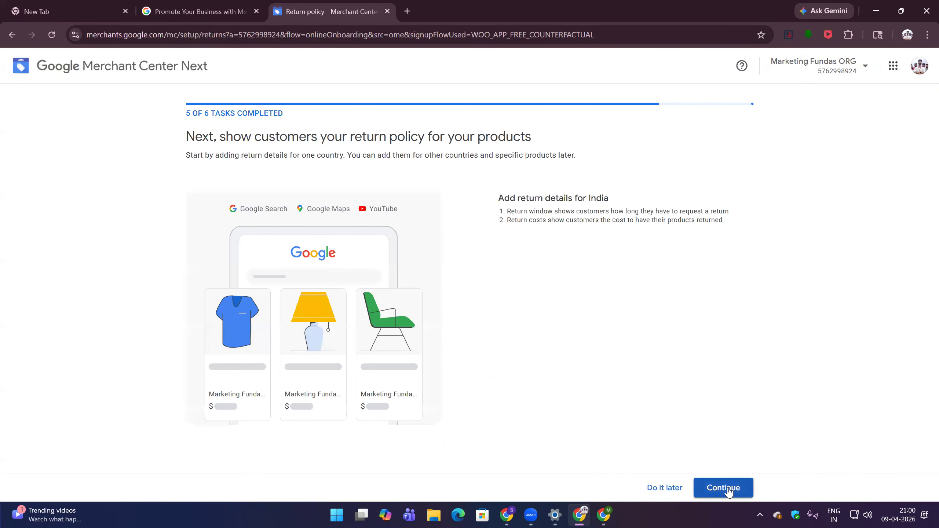
Step: Start India's return policy form at the URL field, then switch to WordPress to fetch the policy link
left_click(727, 490)
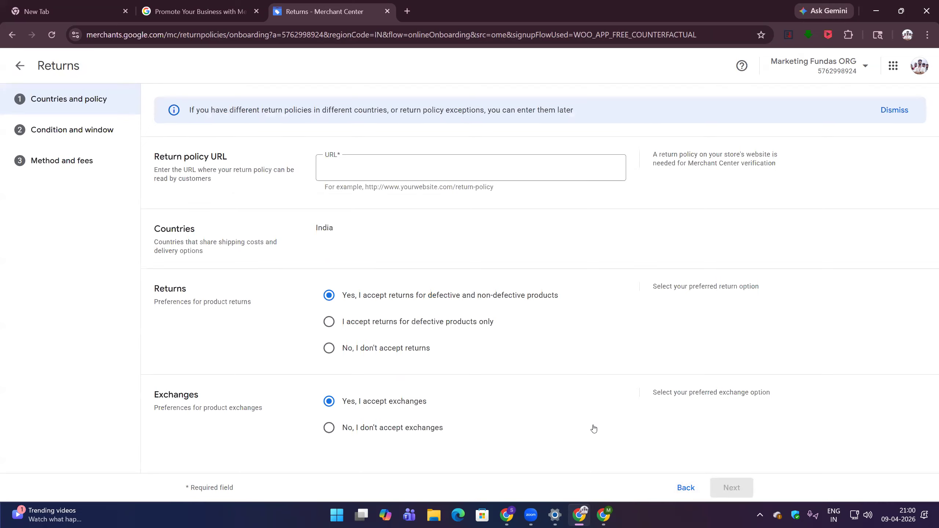
left_click_drag(226, 159, 153, 157)
left_click(336, 180)
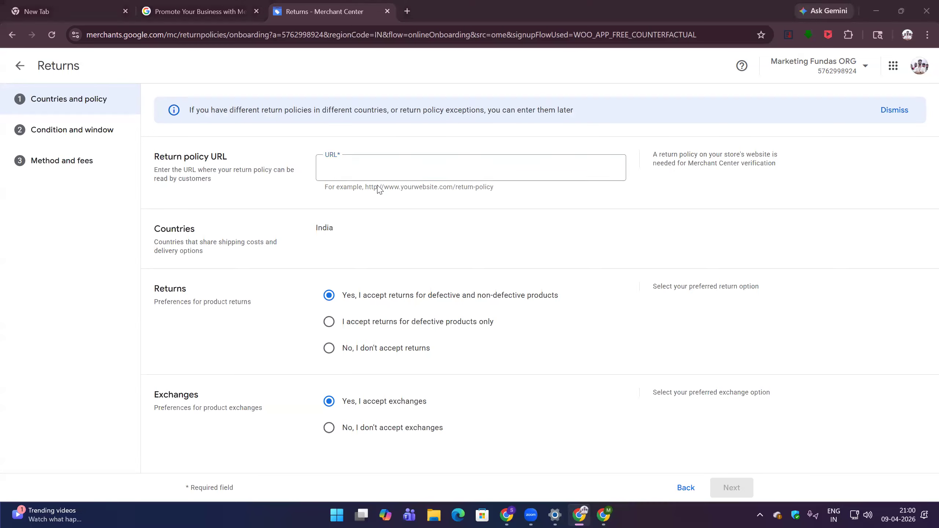
key("alt+Tab")
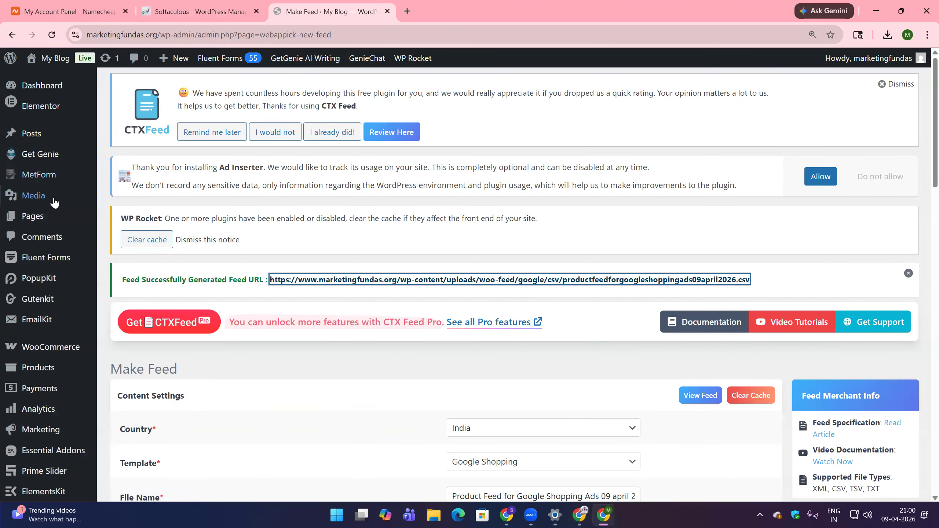
Step: Search WordPress All Pages for 'Return policy' to find the Refund and Returns Policy page
mouse_move(55, 216)
left_click(130, 222, "ctrl+shift")
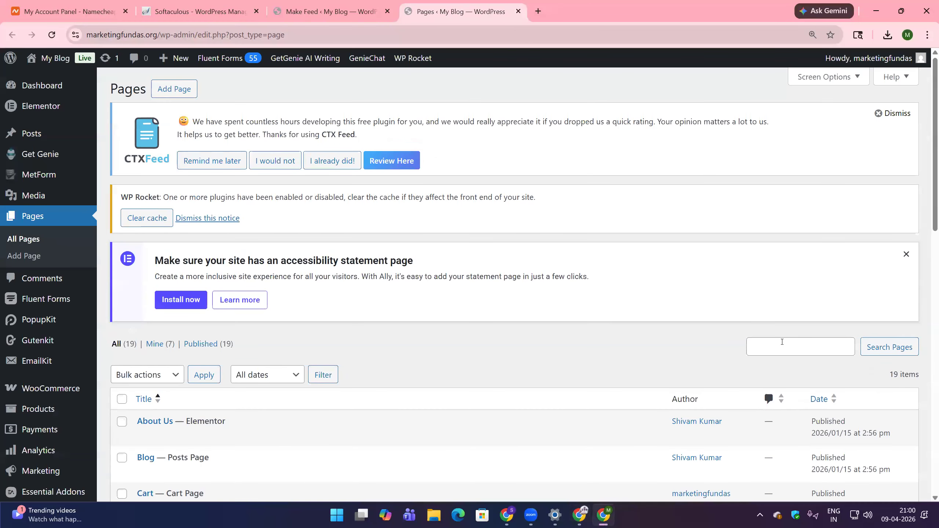
left_click(782, 342)
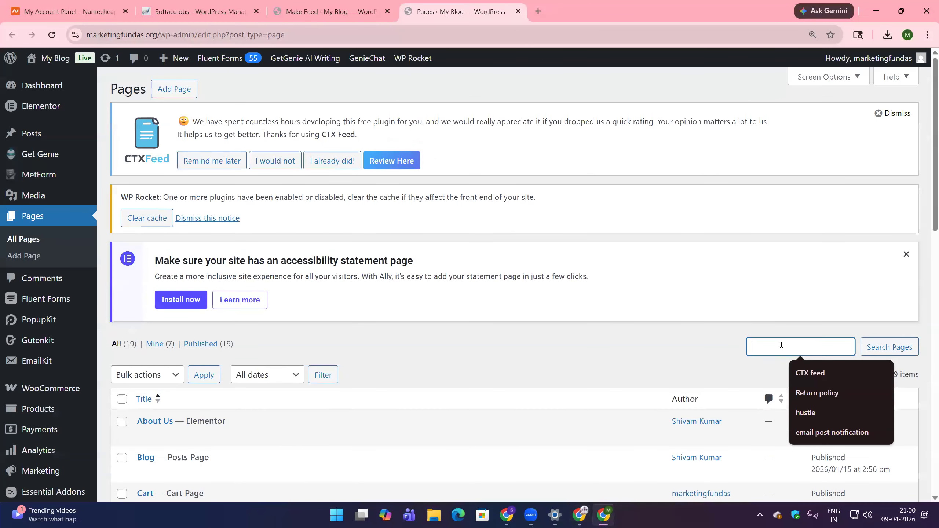
key("Down")
key("Down")
key("Return")
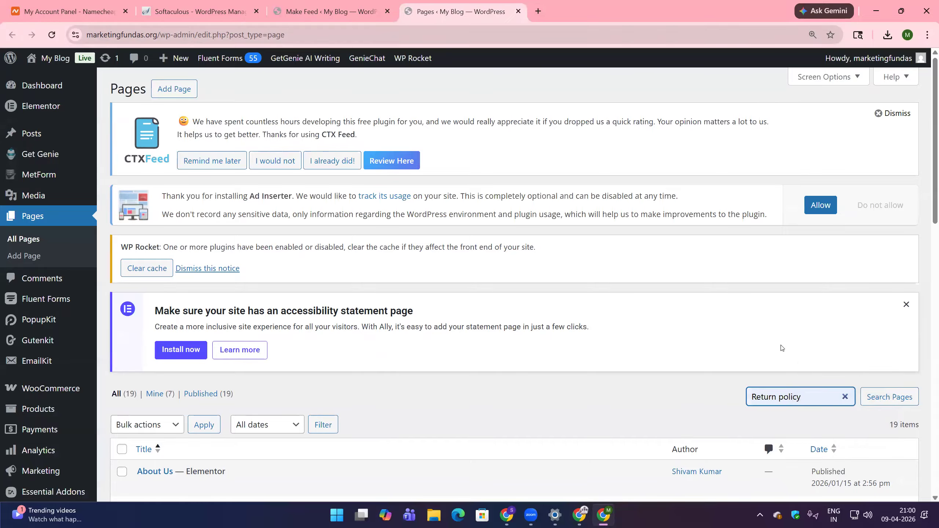
scroll(811, 386, "down", 3)
left_click(891, 287)
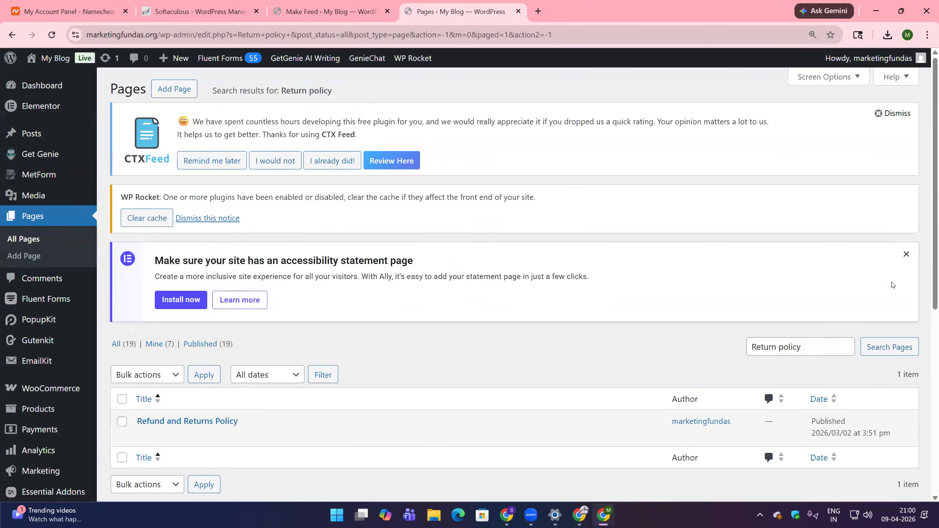
scroll(218, 330, "down", 4)
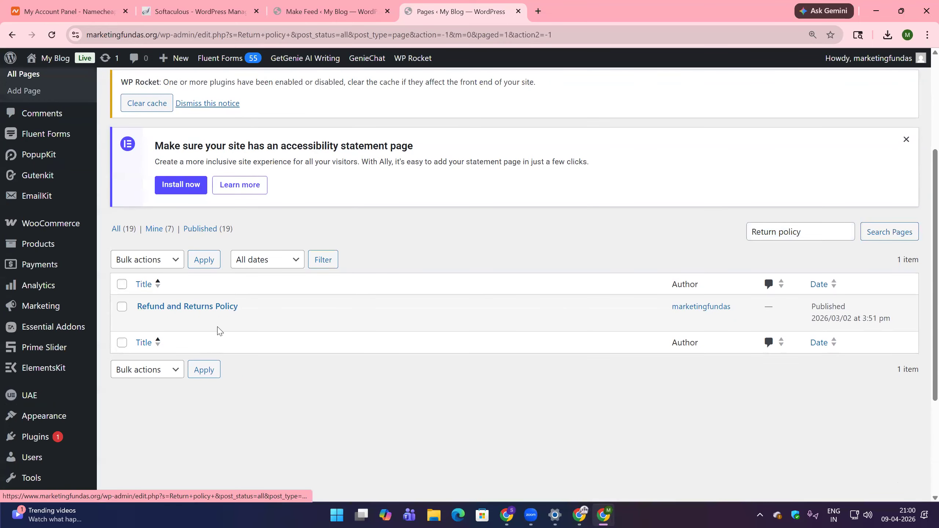
right_click(229, 321)
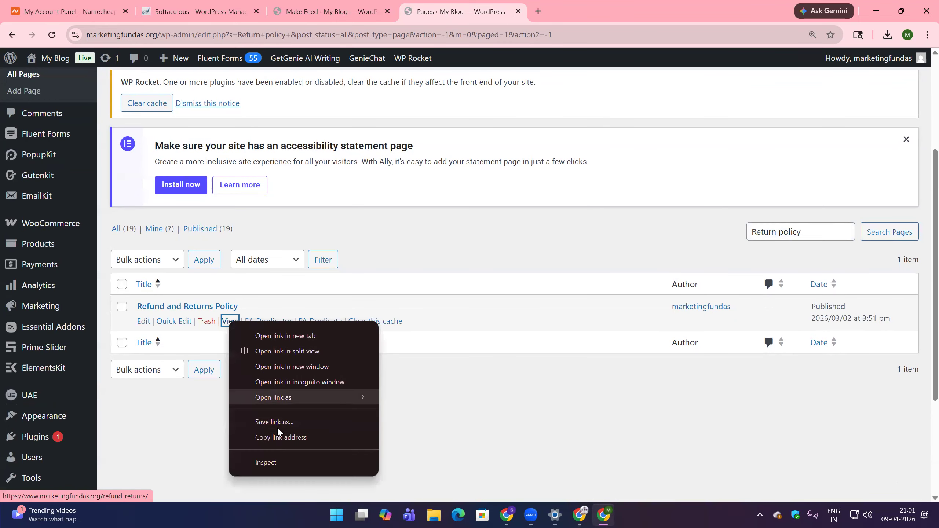
left_click(279, 437)
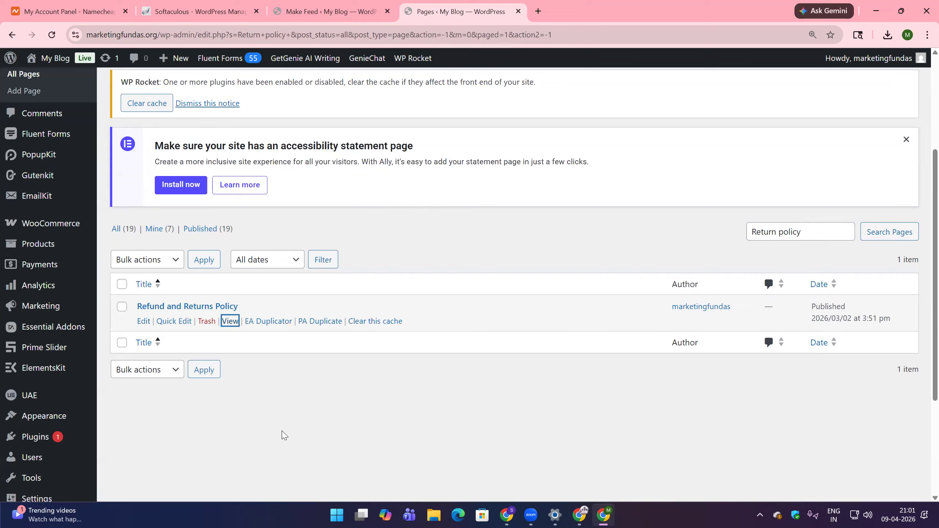
right_click(227, 320)
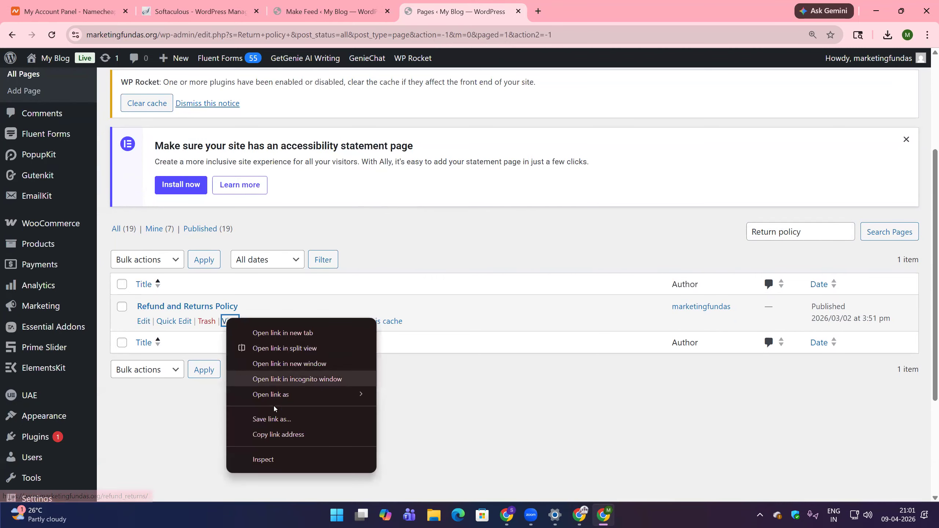
left_click(280, 434)
key("alt+Tab")
key("ctrl+v")
key("Tab")
key("Tab")
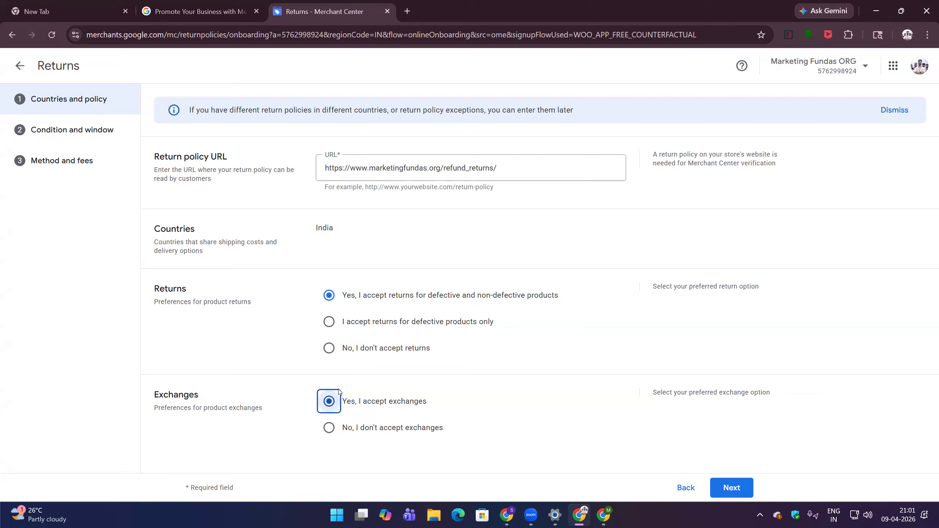
Step: Keep 'Only new products' returnable with a 7-day return window, then continue to Method and fees
left_click_drag(207, 399, 169, 396)
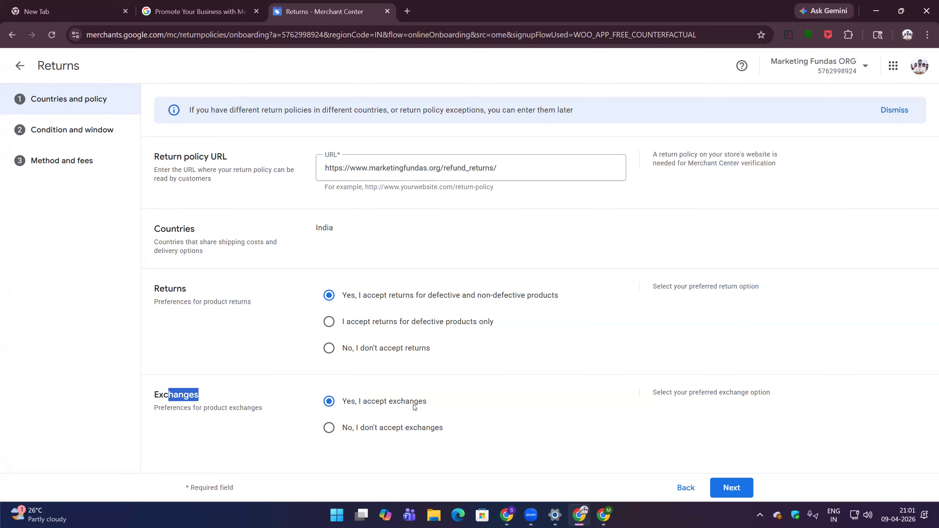
left_click(512, 407)
left_click(734, 487)
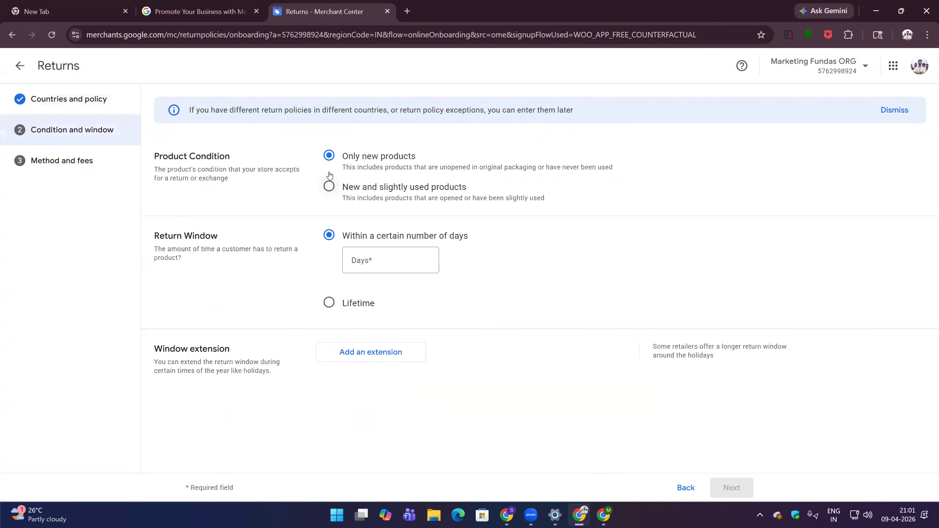
left_click(395, 154)
left_click_drag(218, 235, 177, 229)
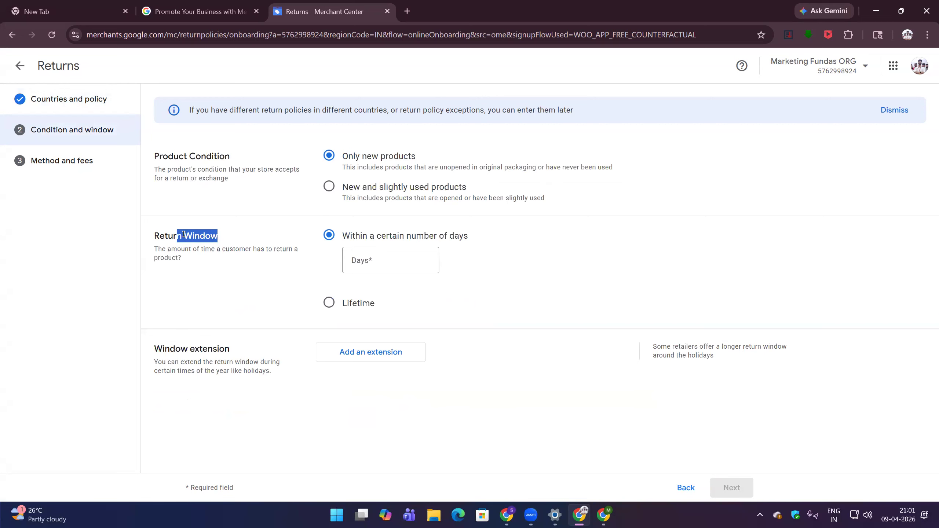
left_click(368, 258)
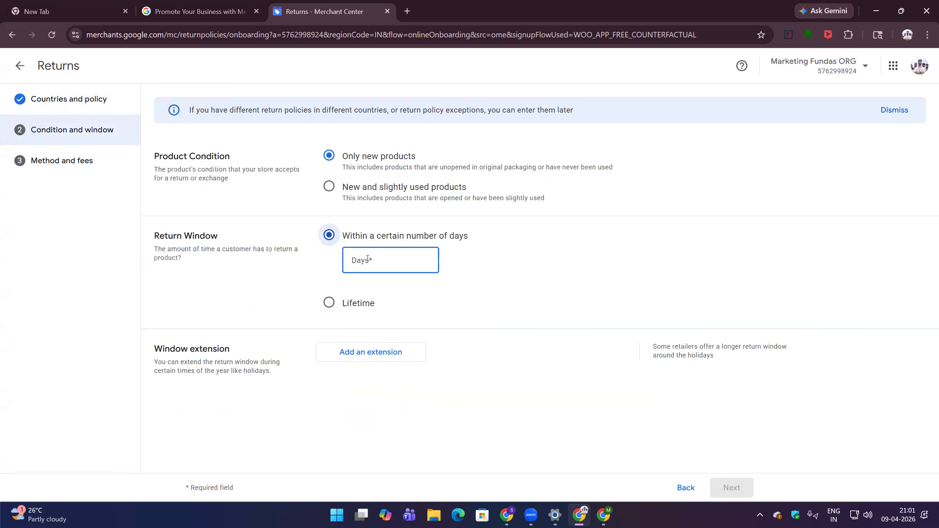
type("7")
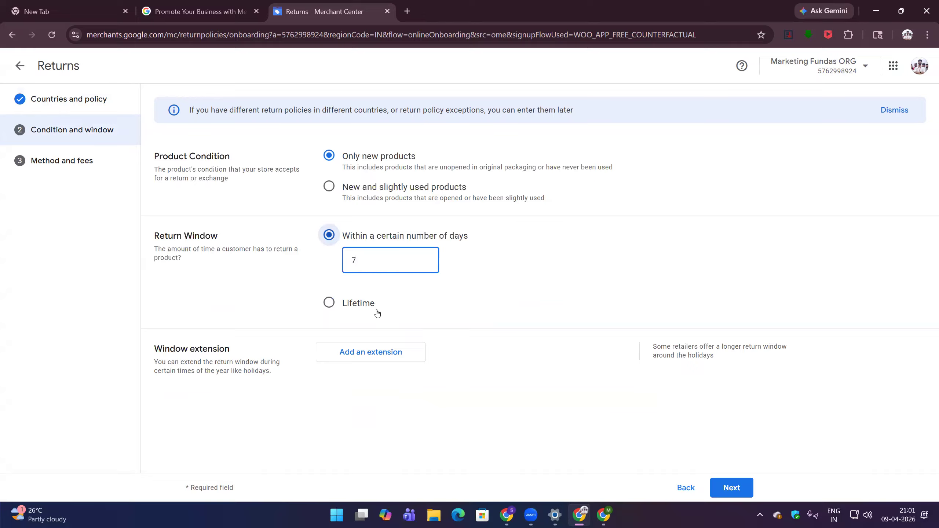
left_click(732, 485)
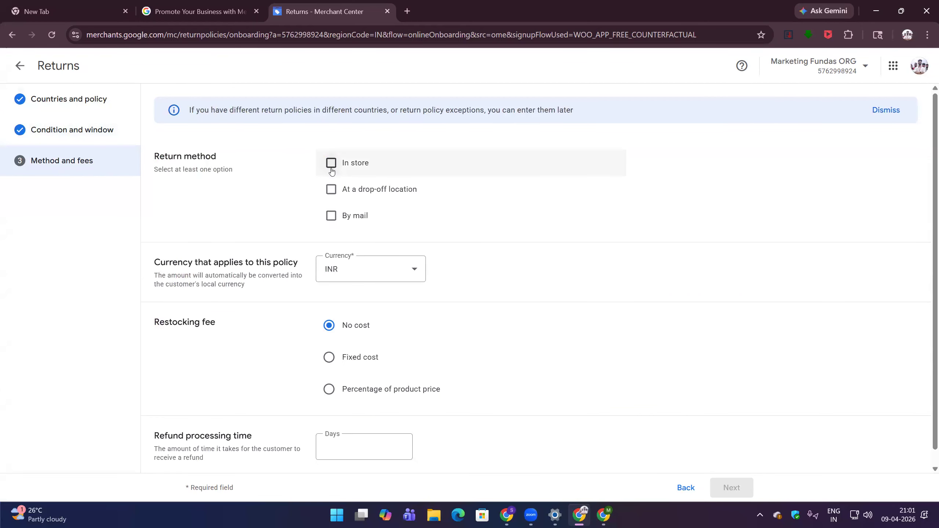
Step: Allow drop-off location returns at no cost with 7-day refund processing, then continue to the summary
left_click(332, 191)
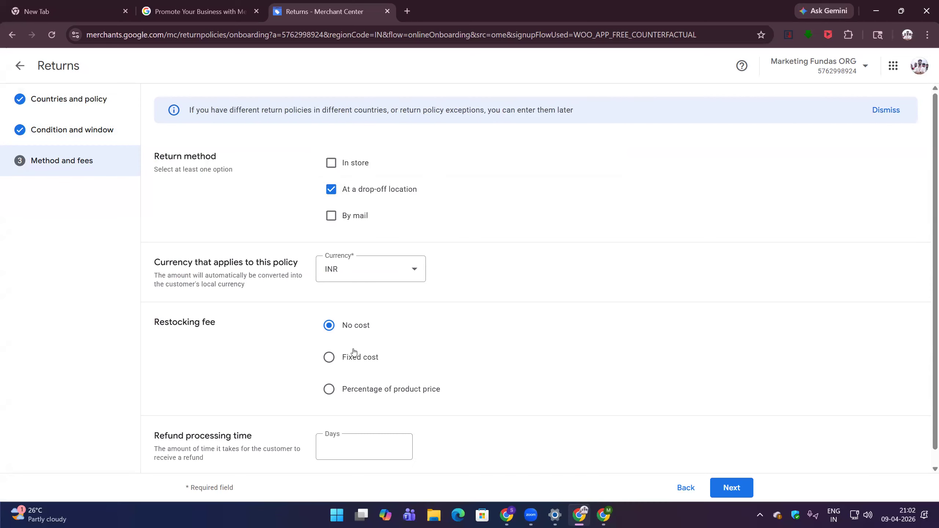
scroll(371, 374, "down", 1)
left_click(343, 431)
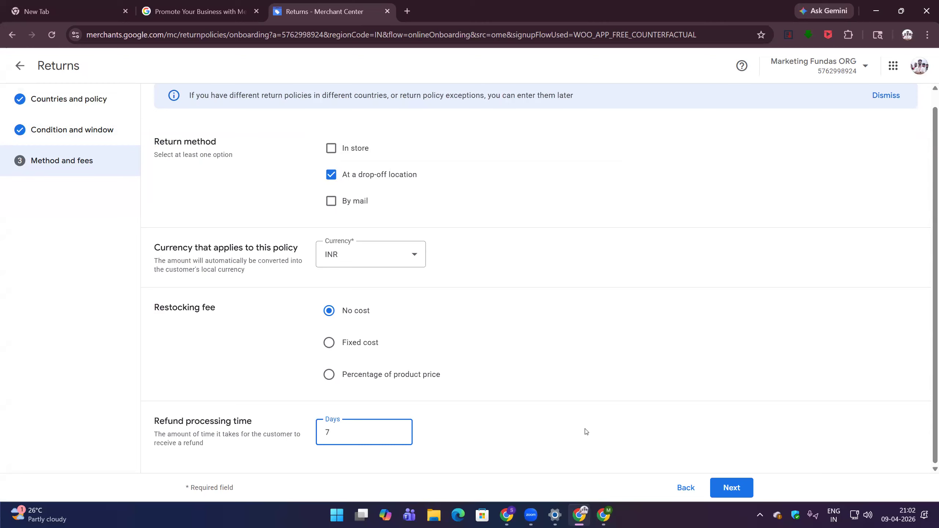
left_click(728, 487)
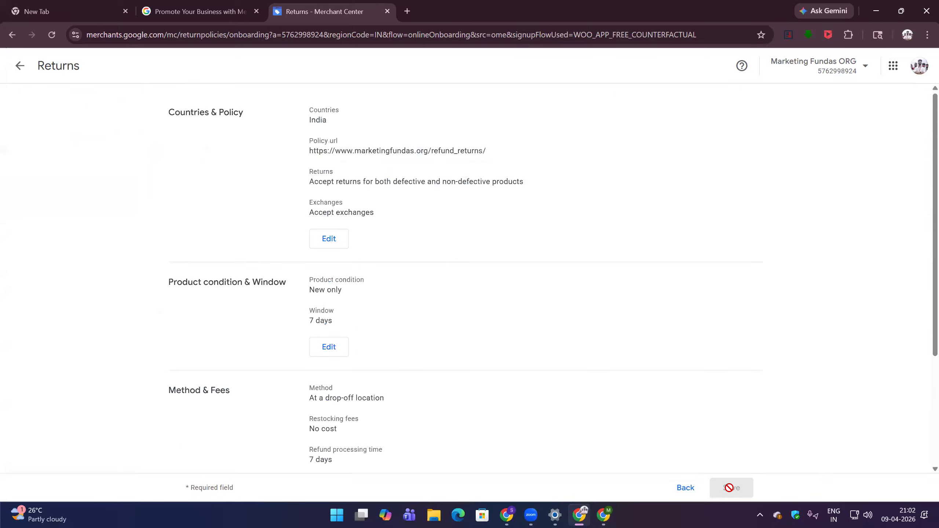
Step: Confirm the entered details match the website's return policy and save it
scroll(610, 461, "down", 5)
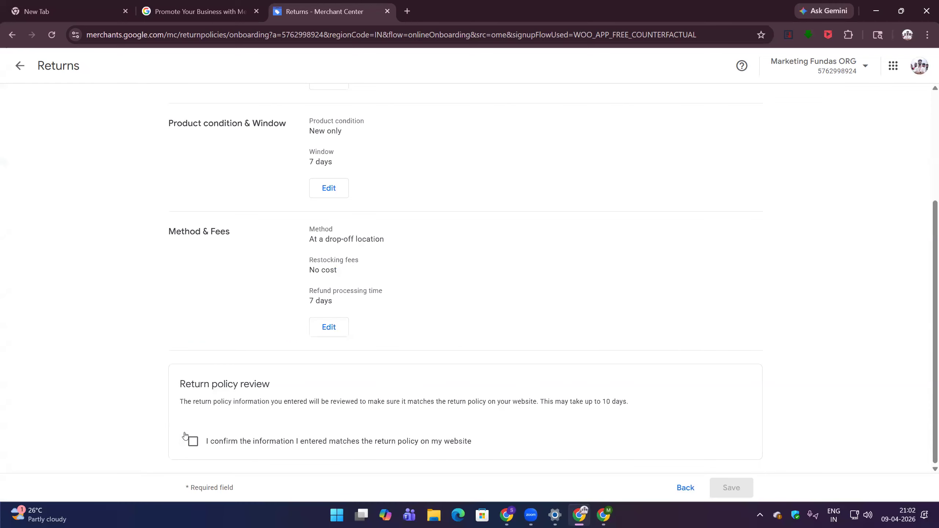
left_click(192, 441)
left_click(735, 488)
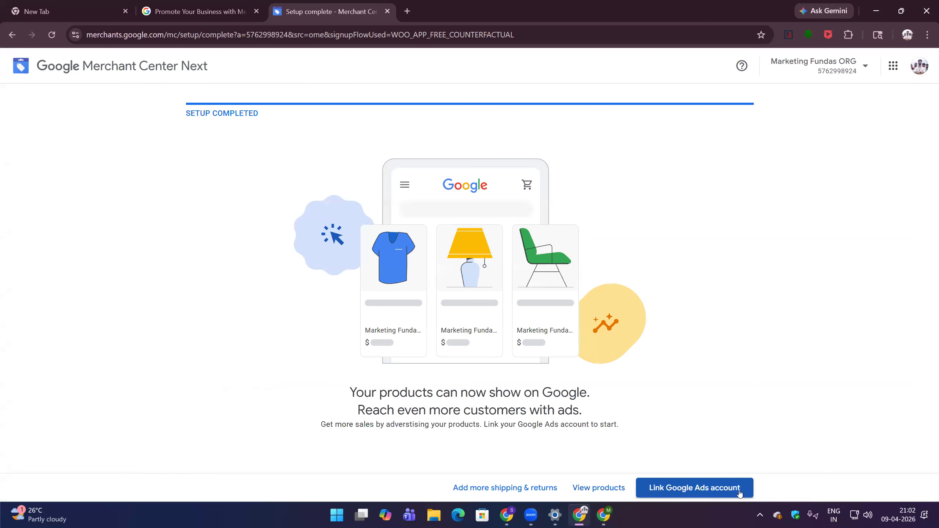
Step: Create a new Google Ads account for India in INR, keeping the suggested account details
left_click(699, 493)
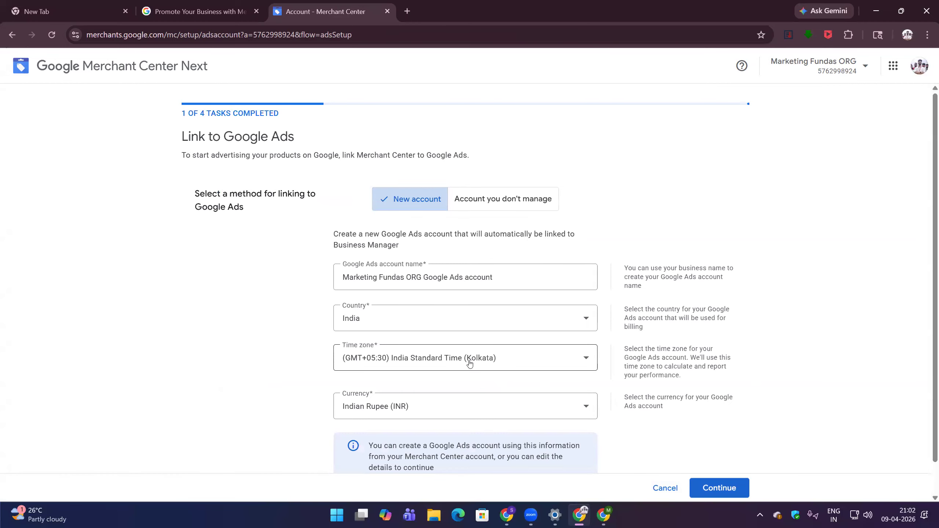
scroll(469, 364, "down", 1)
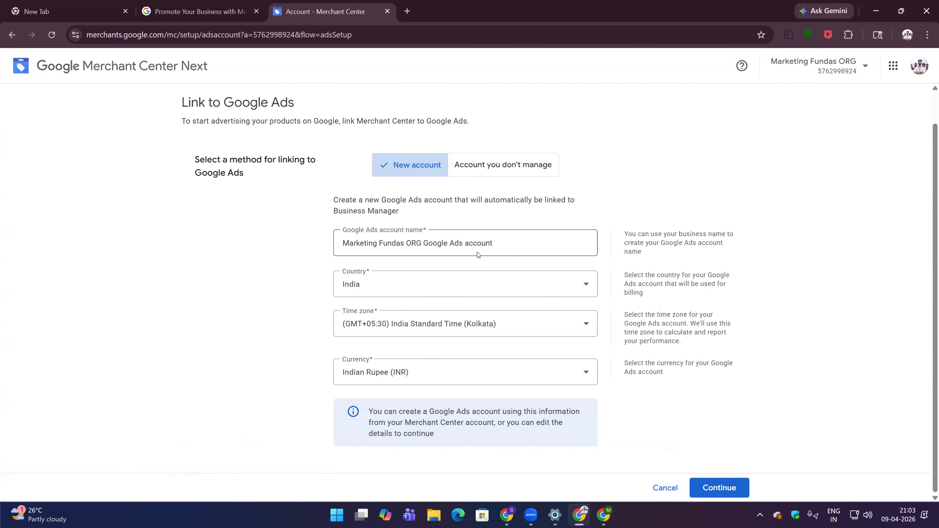
left_click(514, 241)
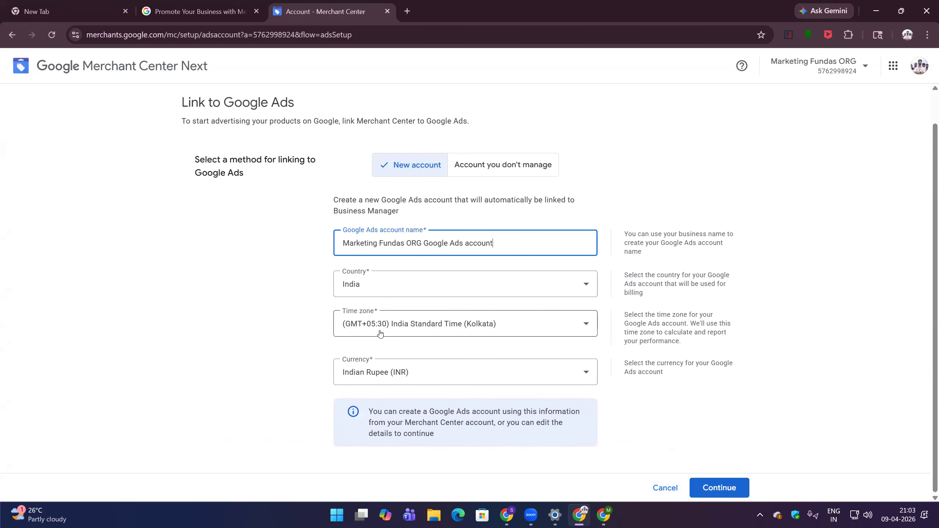
left_click(722, 487)
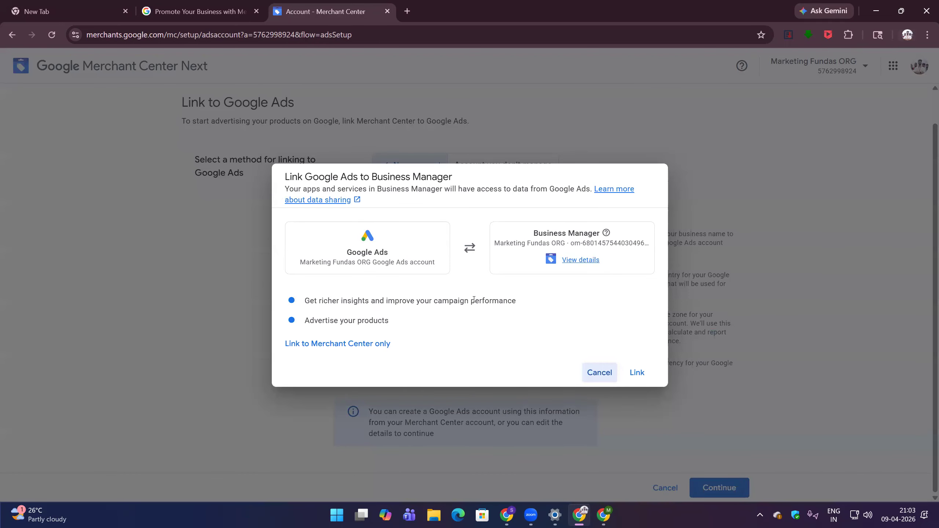
Step: Link the new Google Ads account to Business Manager and advance to the billing details step
left_click(637, 372)
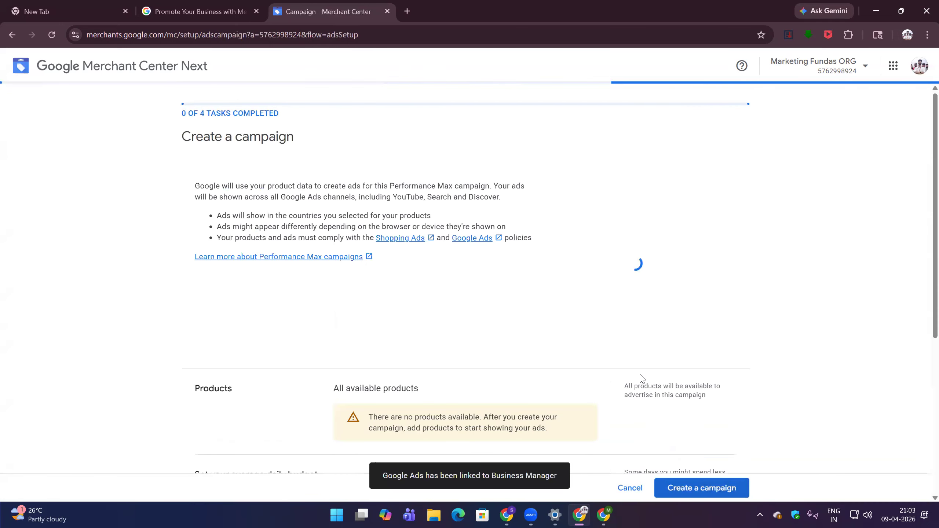
scroll(380, 384, "down", 5)
scroll(384, 383, "up", 5)
left_click_drag(176, 137, 284, 137)
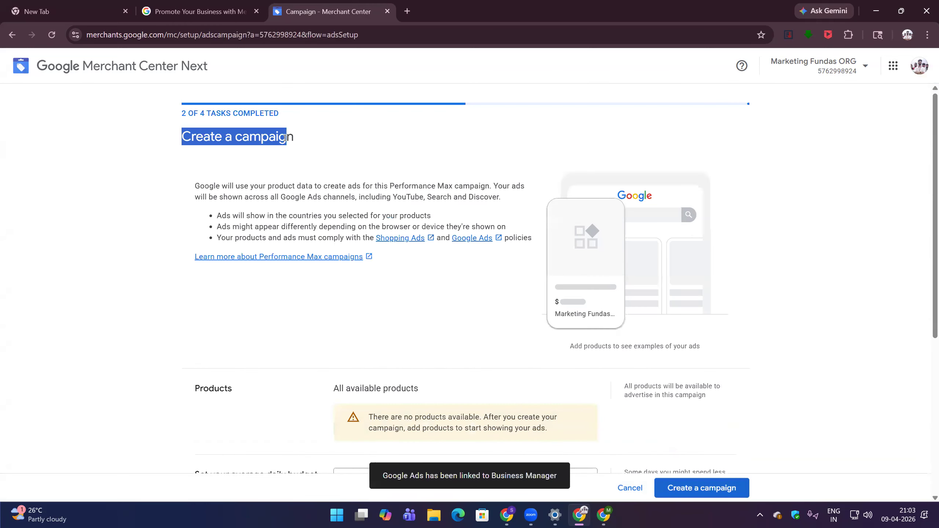
left_click(701, 488)
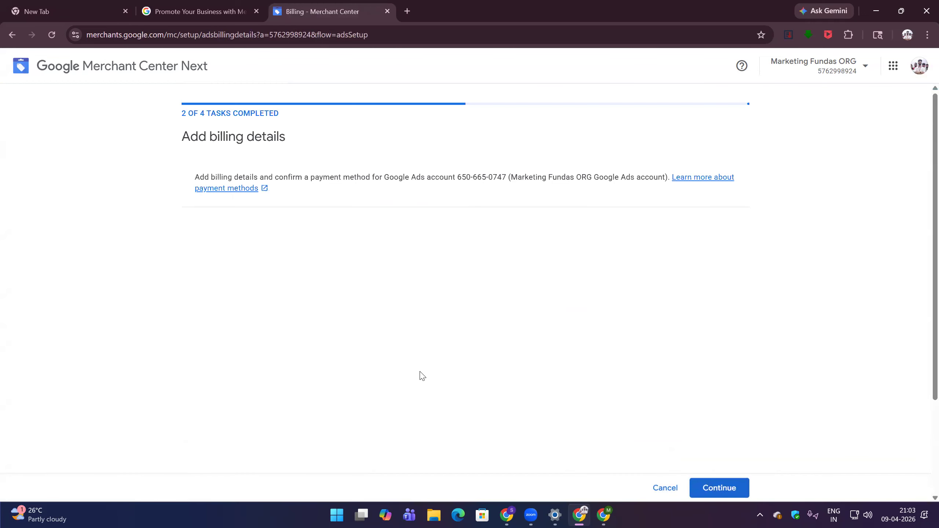
Step: Return to the Merchant Center overview and open Products & store > Products, All products
left_click(17, 74)
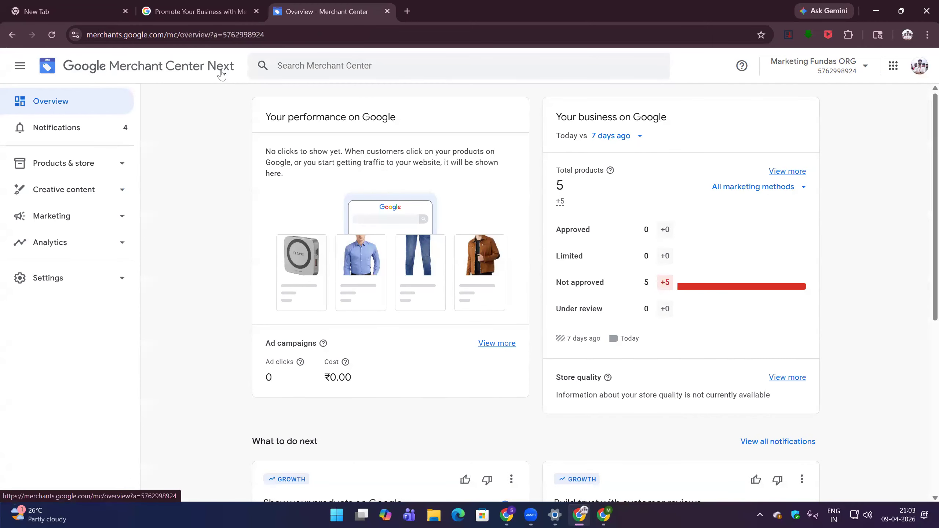
left_click(79, 165)
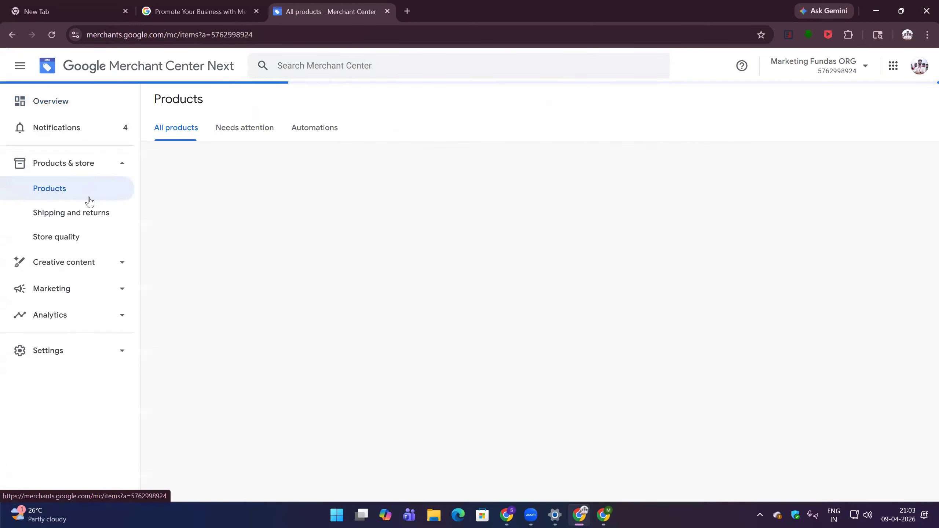
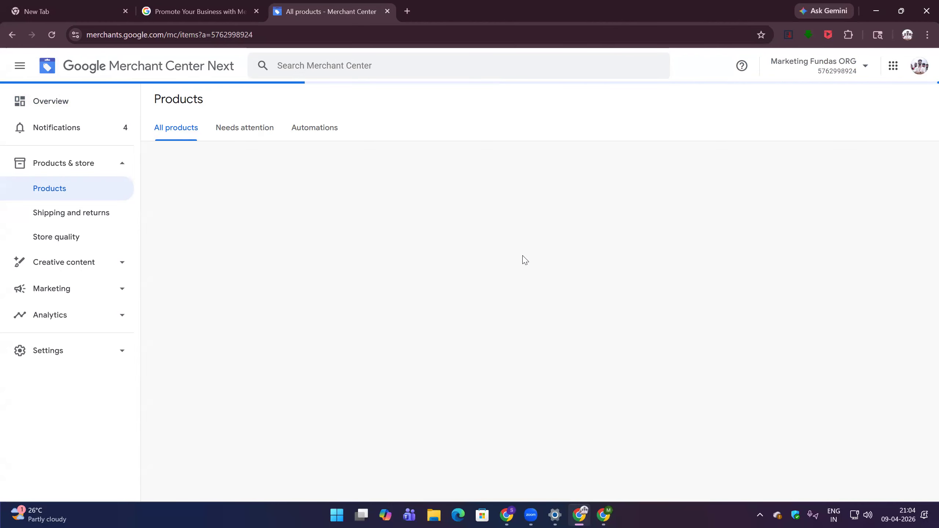
Step: Close the site popup and open Merchant Center's Products list showing five Not approved items
left_click(613, 516)
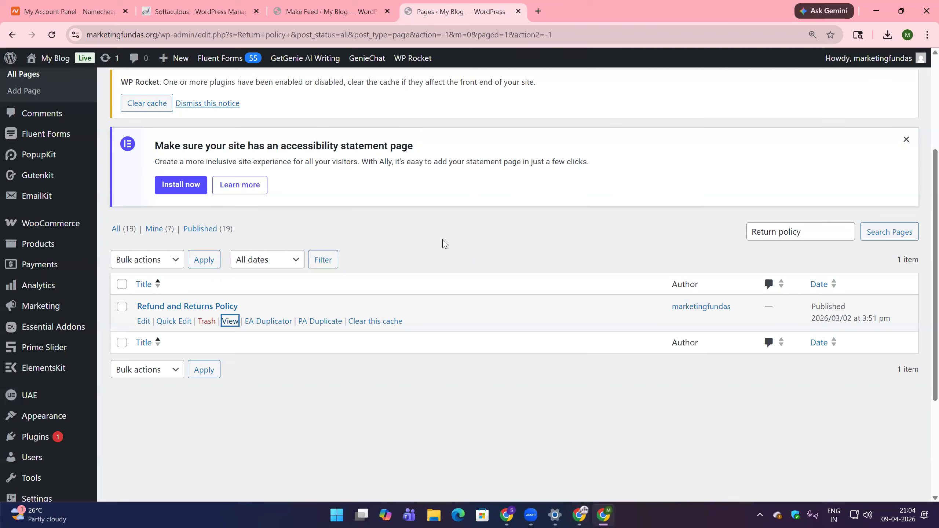
left_click(512, 516)
left_click(609, 130)
left_click(622, 11)
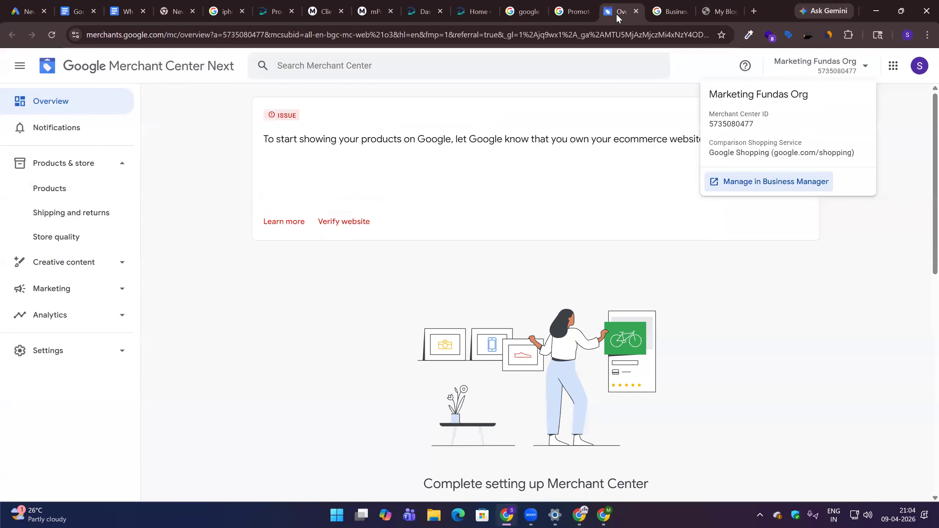
left_click(55, 187)
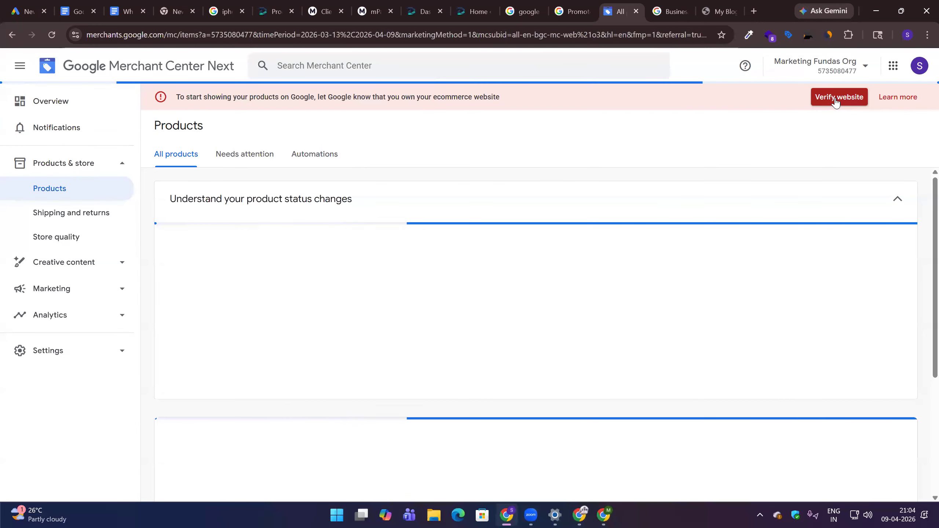
scroll(318, 408, "down", 10)
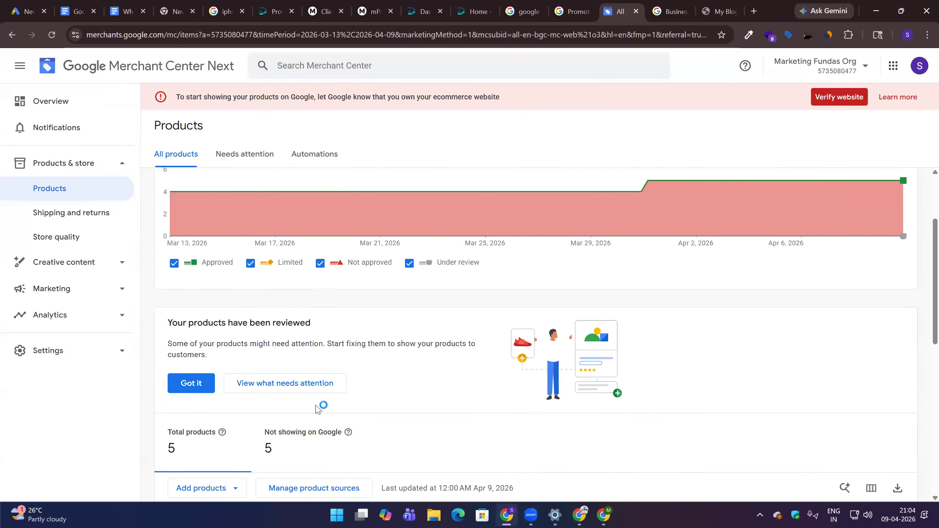
scroll(316, 410, "down", 3)
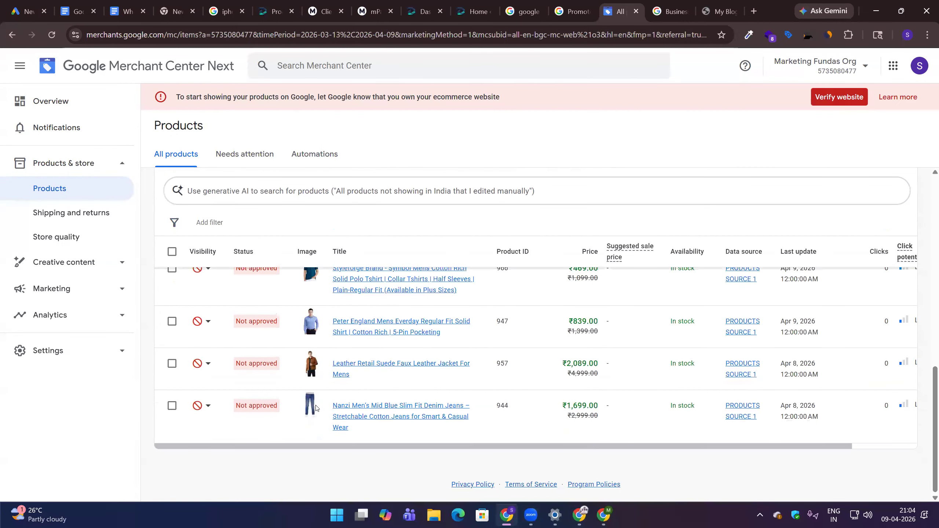
scroll(309, 321, "up", 3)
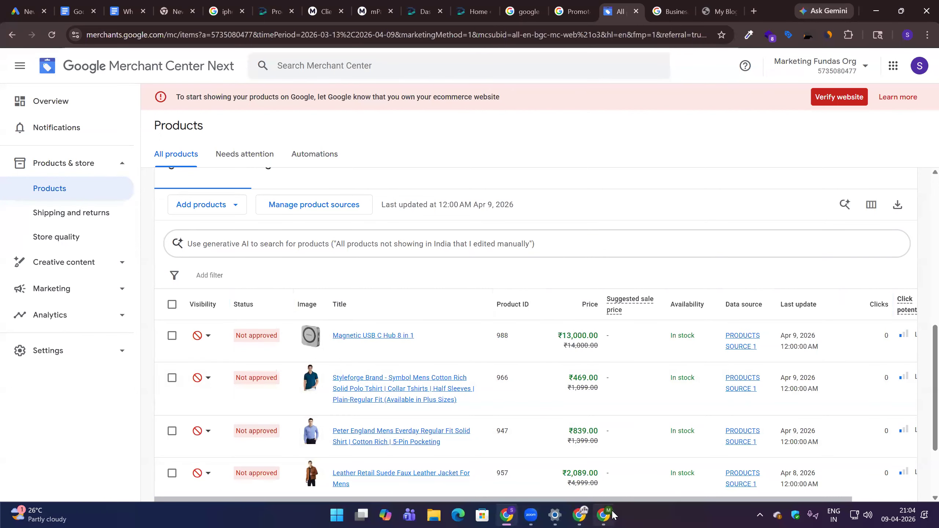
Step: Check the WordPress pages window, then return to the Google Ads new campaign page
mouse_move(603, 515)
left_click(574, 494)
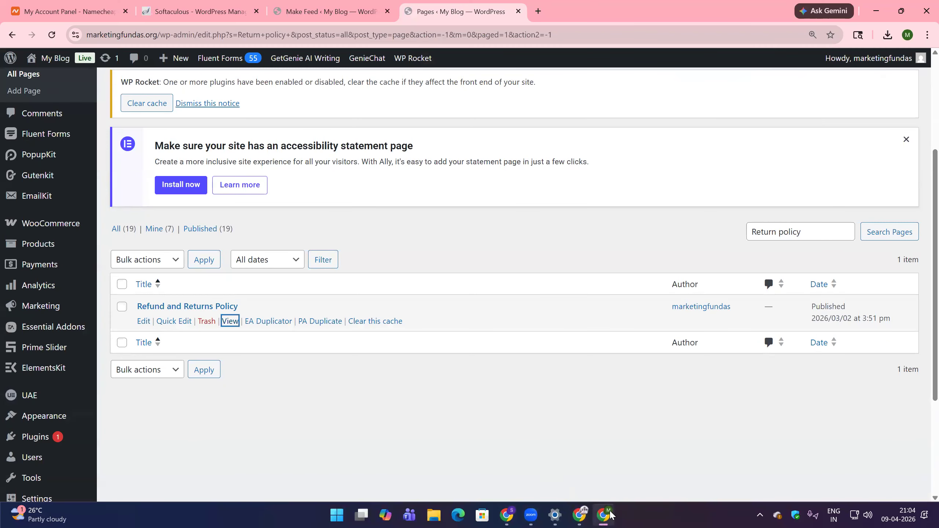
left_click(579, 515)
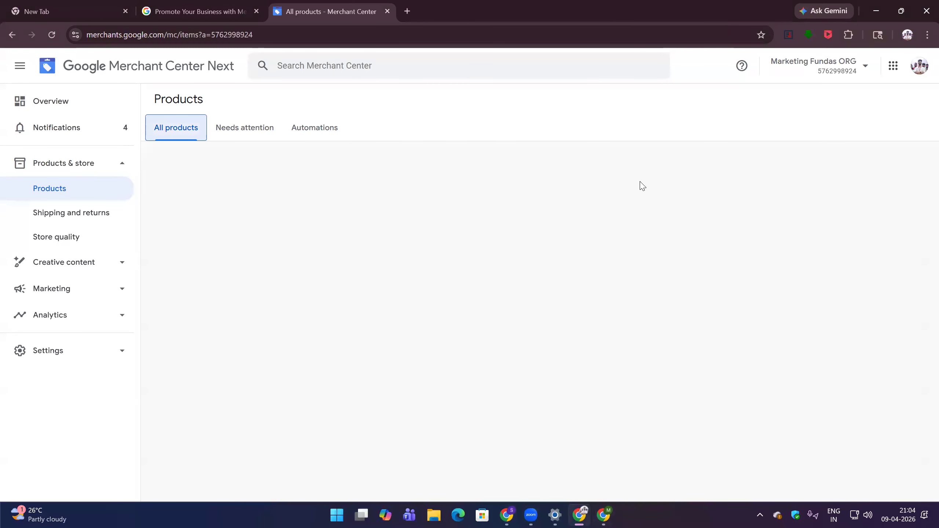
left_click(69, 191)
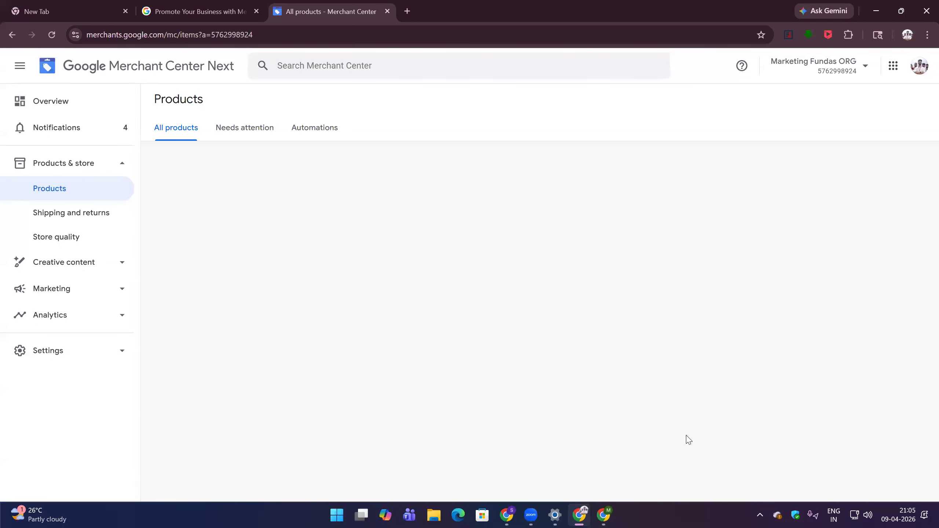
left_click(603, 515)
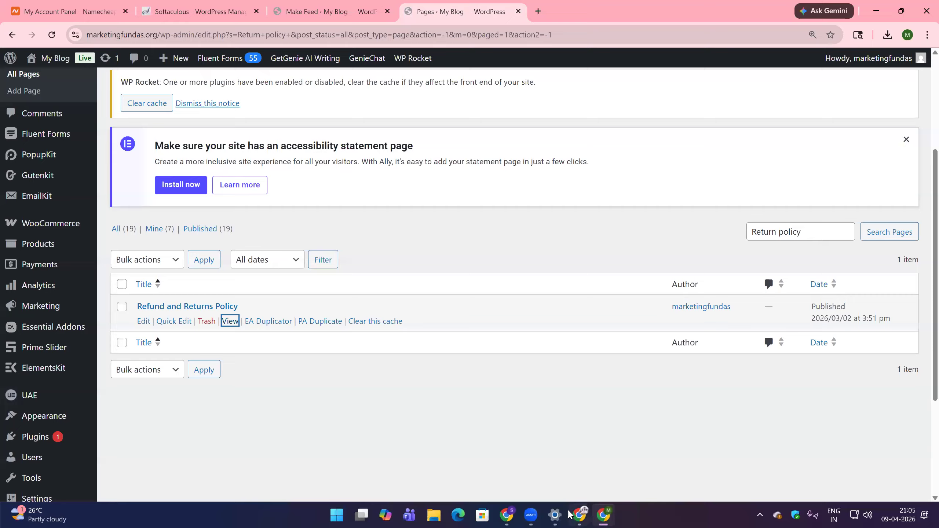
left_click(506, 514)
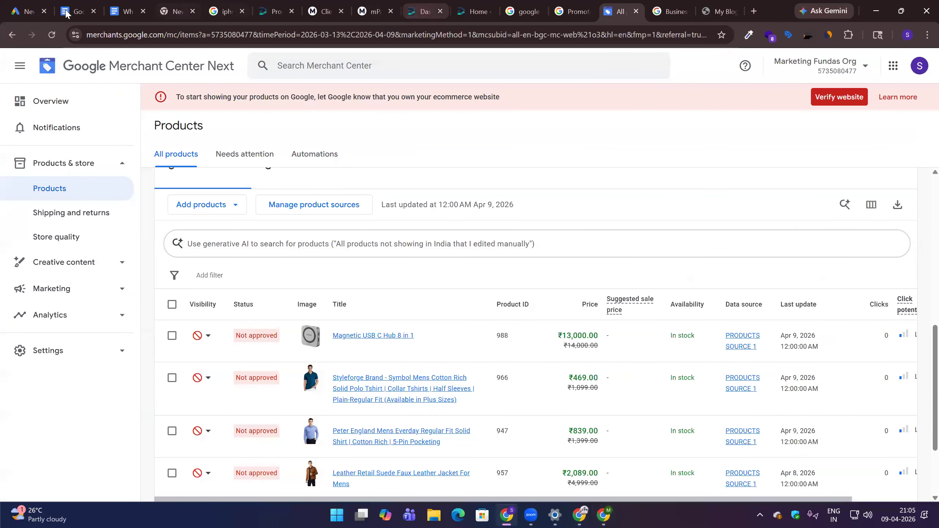
left_click(27, 11)
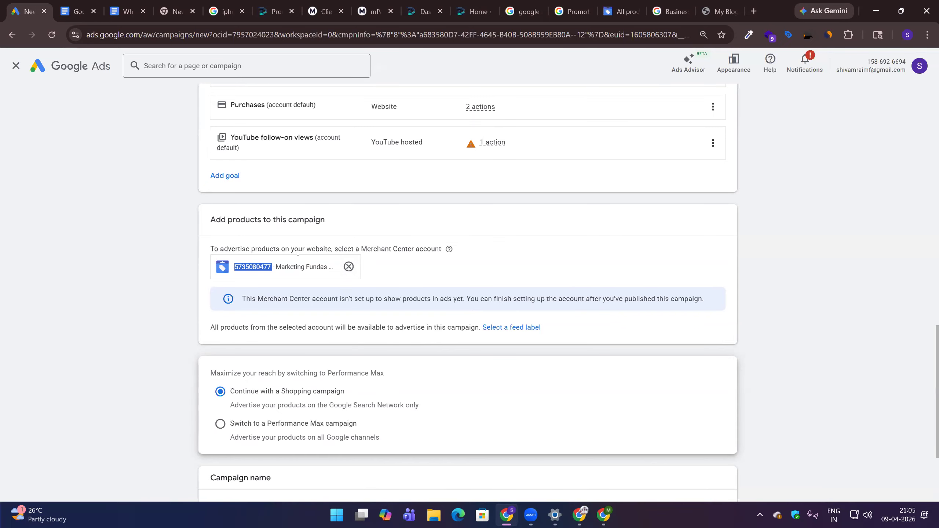
Step: Remove the Page views and Add to cart conversion goals from the campaign
scroll(302, 252, "up", 8)
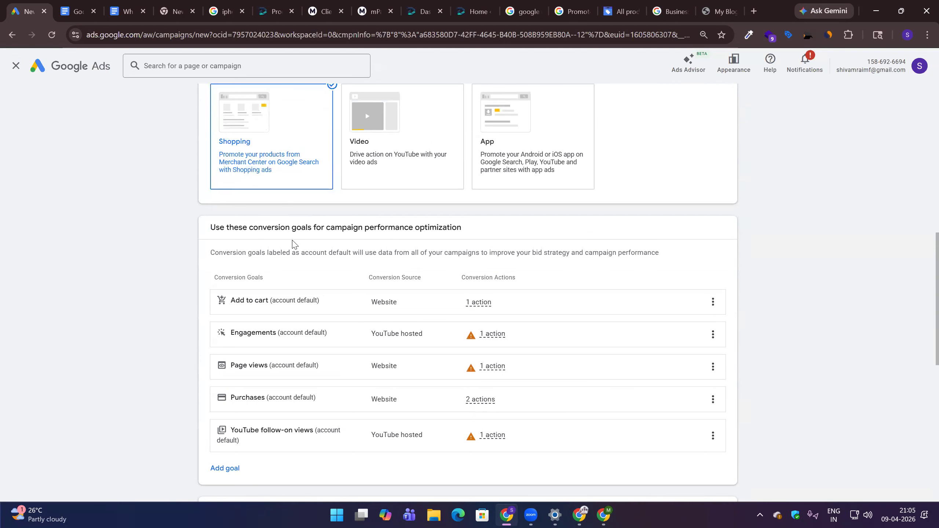
left_click_drag(238, 227, 301, 229)
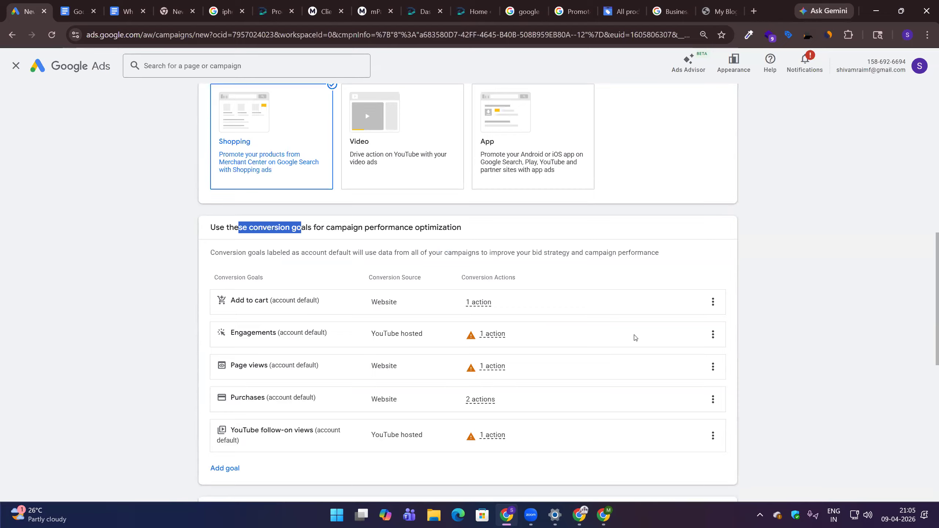
left_click(713, 366)
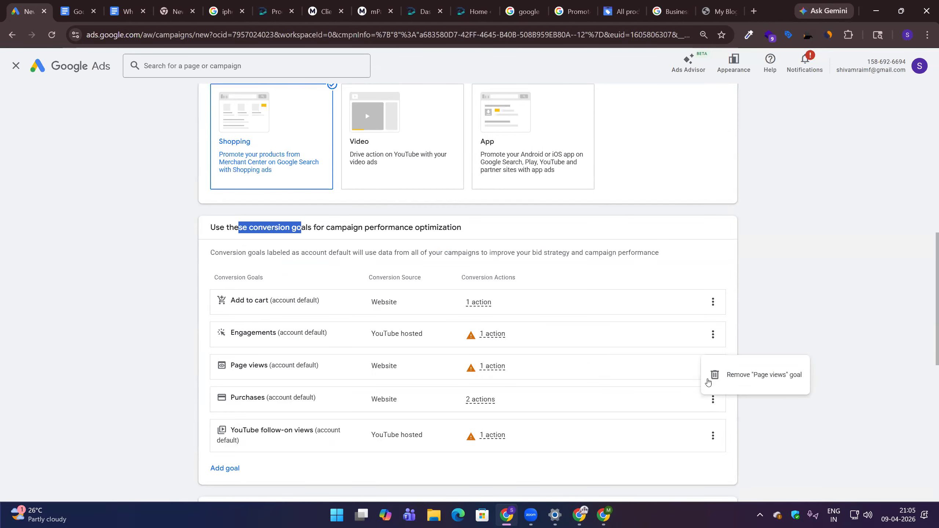
left_click(734, 374)
left_click(566, 307)
left_click(713, 301)
left_click(712, 311)
left_click(566, 307)
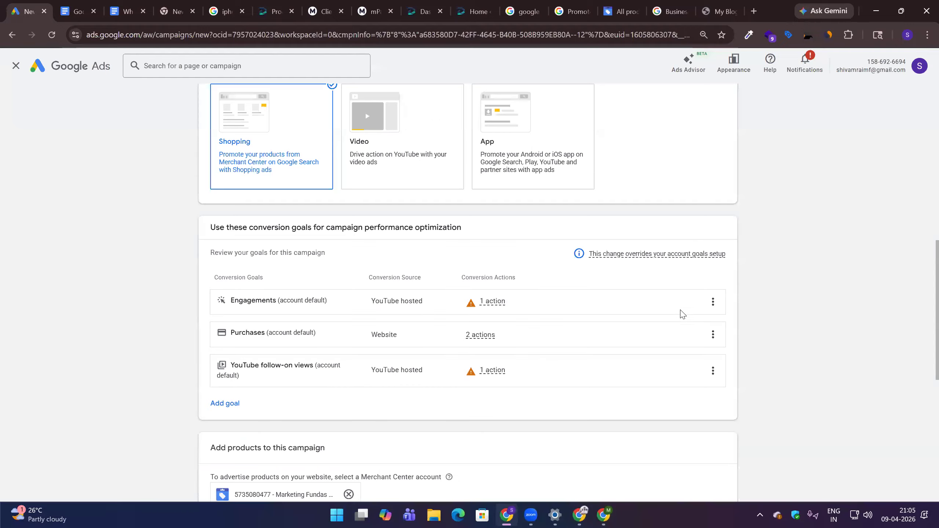
Step: Remove the Engagements and YouTube follow-on views goals, leaving only Purchases
left_click(707, 306)
left_click(717, 310)
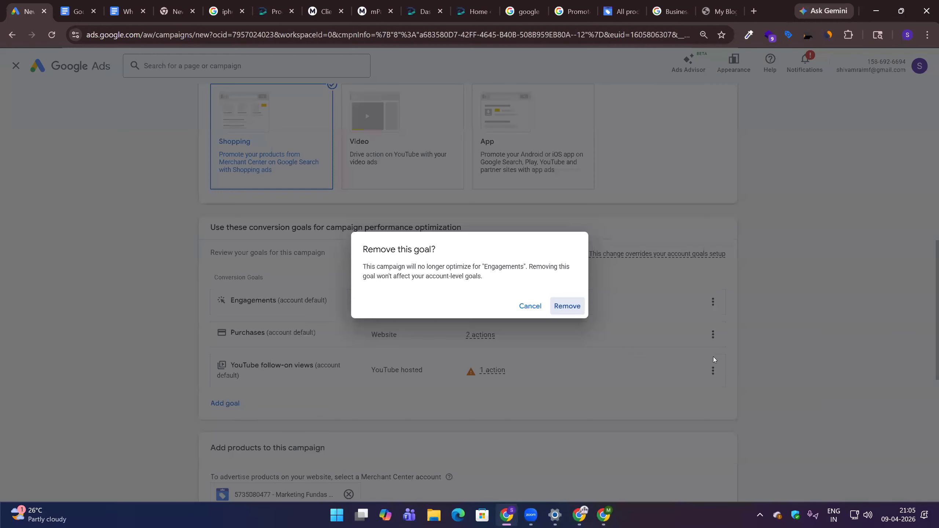
left_click(576, 311)
left_click(711, 337)
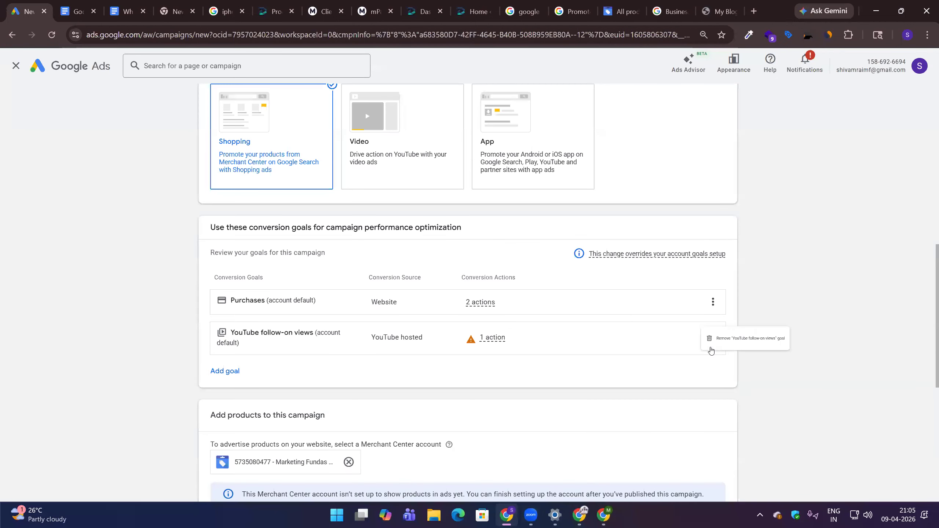
left_click(731, 347)
left_click(576, 311)
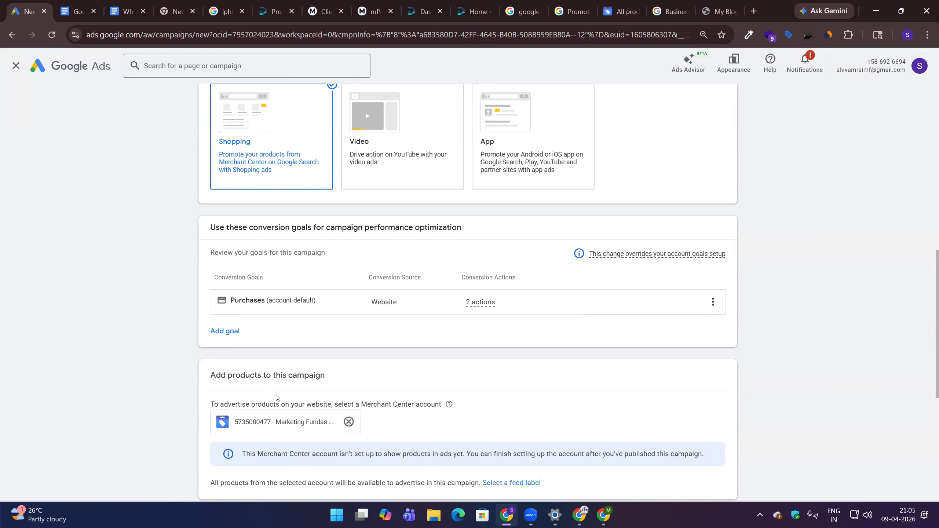
scroll(284, 387, "down", 2)
left_click(348, 366)
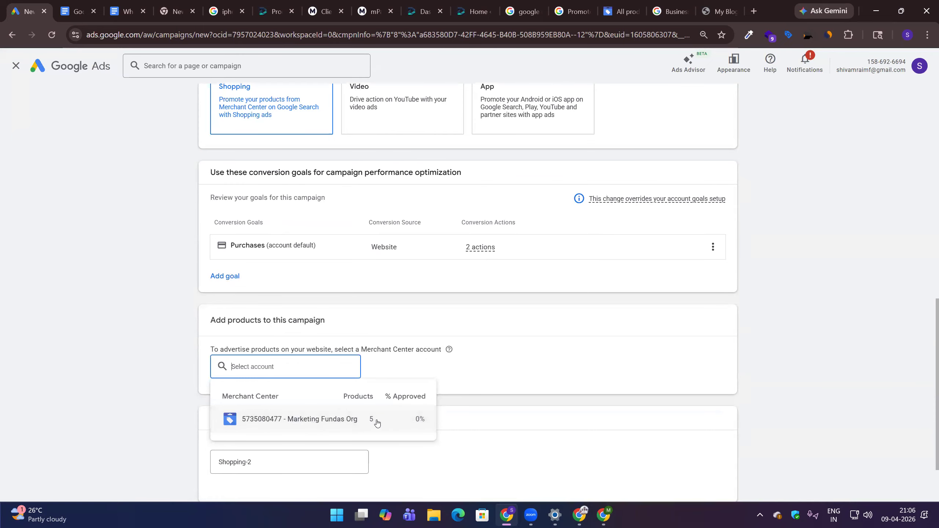
left_click(418, 419)
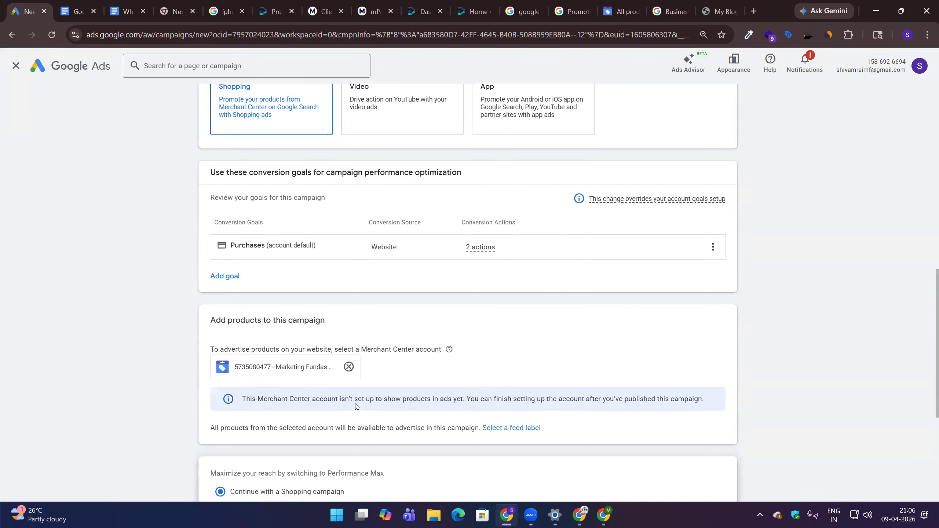
scroll(361, 407, "down", 3)
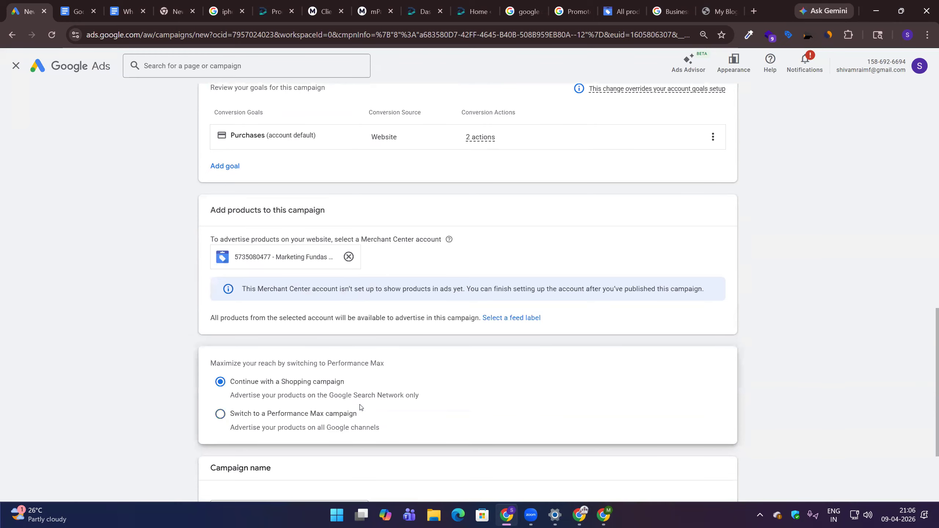
left_click_drag(237, 363, 362, 366)
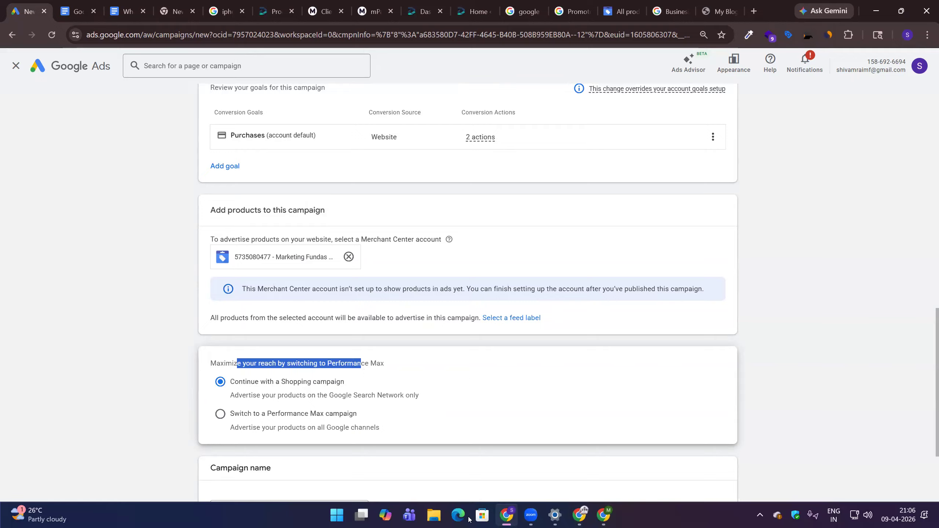
key("alt+Tab")
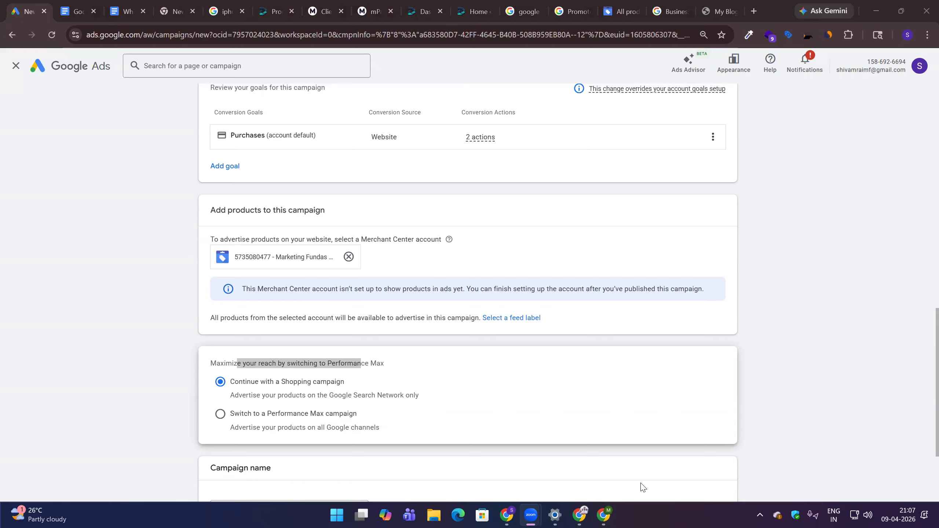
left_click_drag(234, 383, 341, 386)
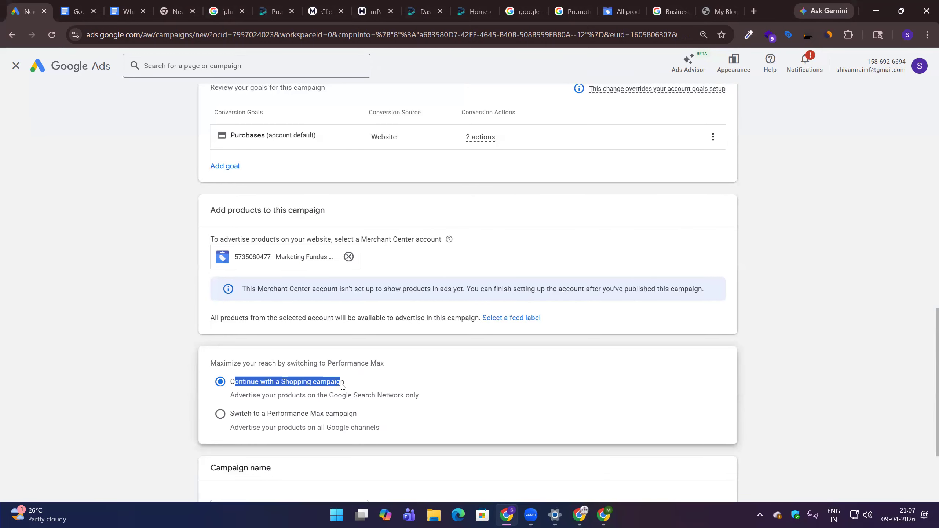
key("ctrl+t")
type("fac")
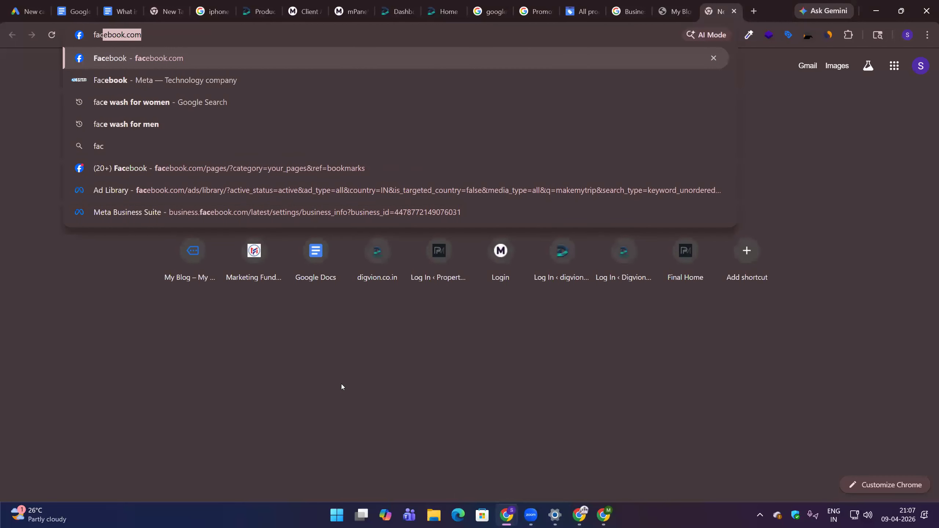
Step: Search Google for 'iphone 17 pro max' and glance over the results
key("Down")
key("Down")
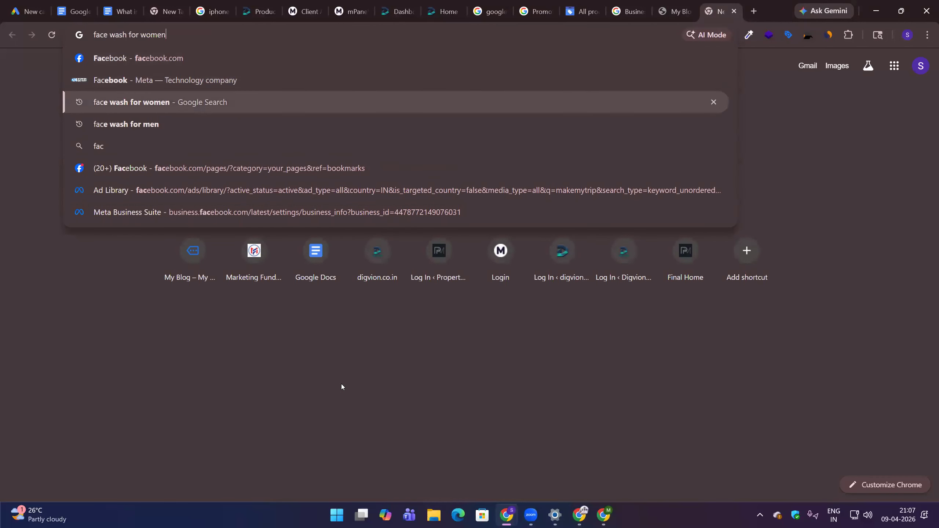
key("ctrl+a")
type("iphone")
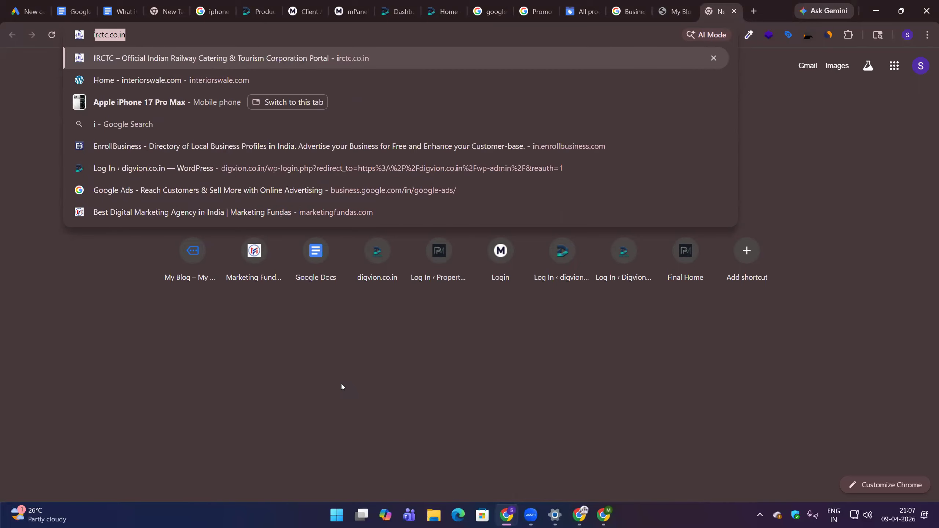
key("Right")
key("Return")
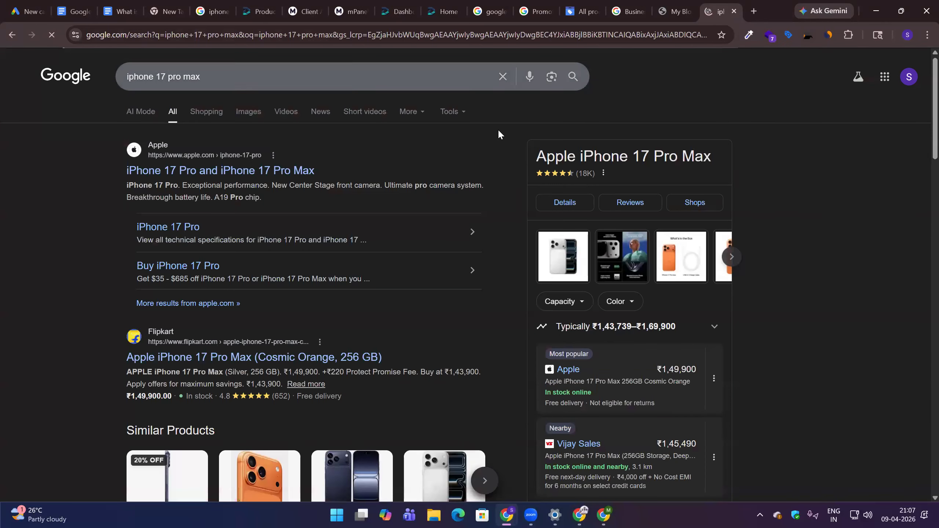
scroll(649, 300, "down", 3)
scroll(649, 300, "up", 3)
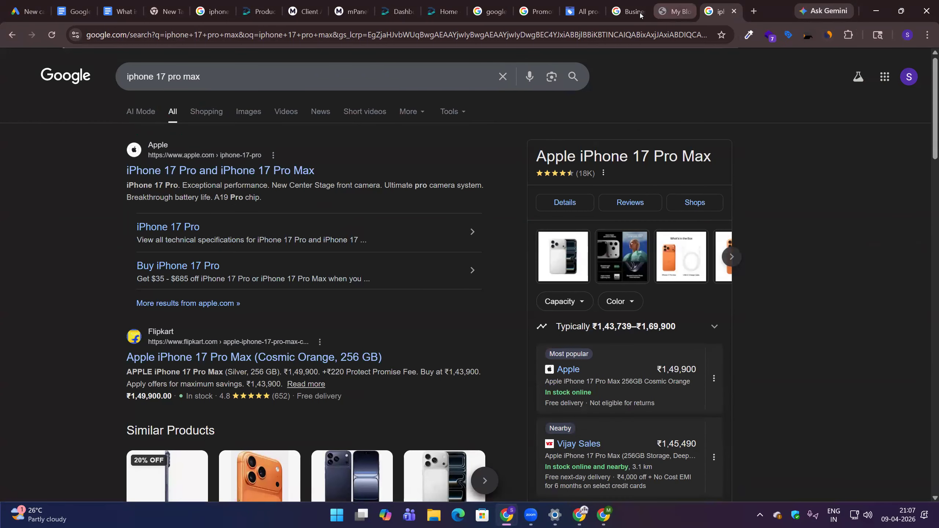
Step: Look through the open tabs, move the iphone results tab to second place, and return to Google Ads
left_click(536, 11)
left_click(488, 11)
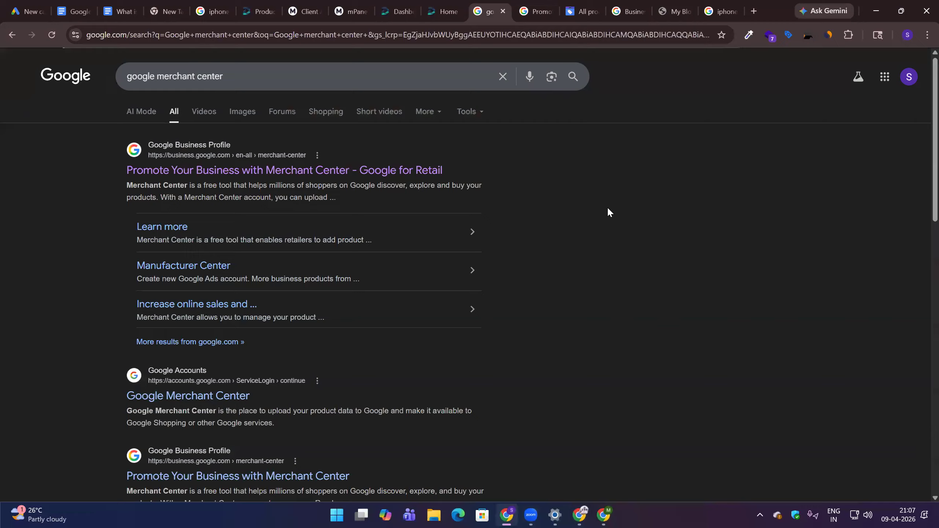
key("ctrl+shift+Tab")
key("ctrl+shift+Tab")
key("ctrl+shift+Tab")
key("ctrl+shift+Tab")
key("ctrl+shift+Tab")
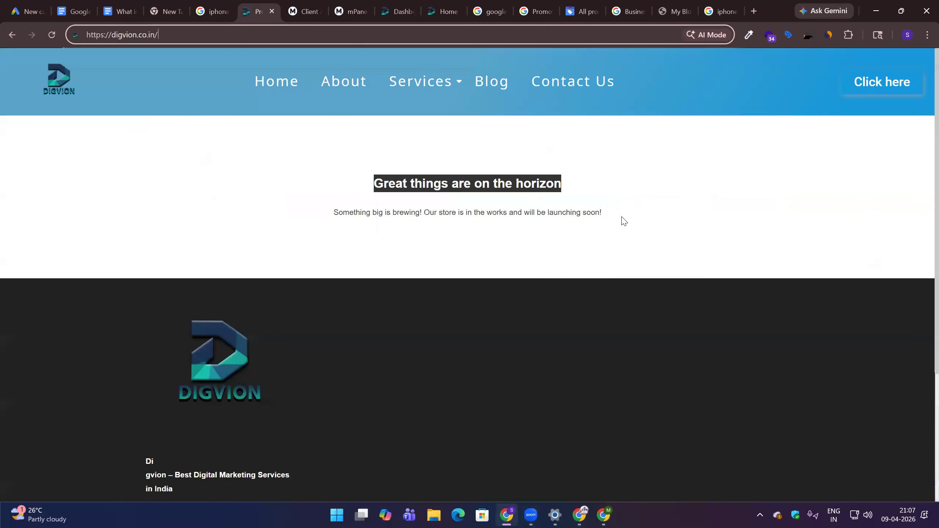
key("ctrl+shift+Tab")
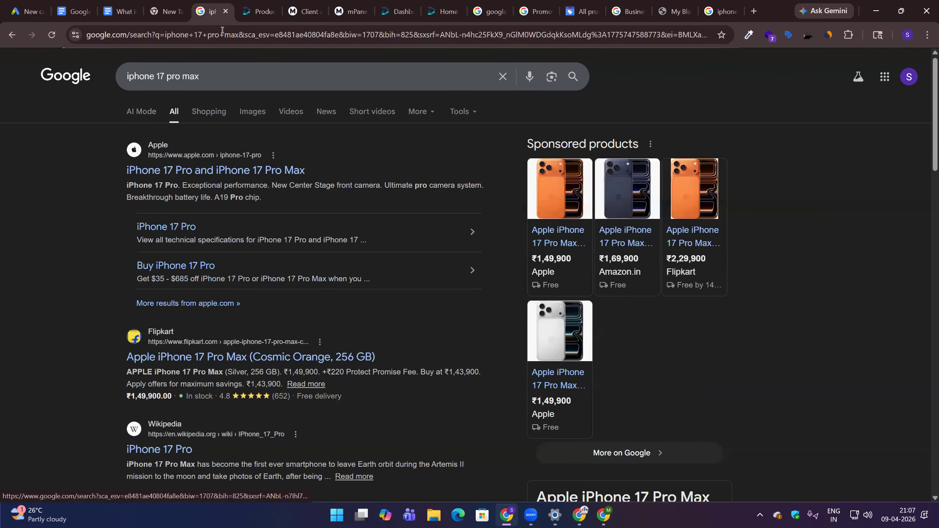
left_click_drag(199, 15, 65, 16)
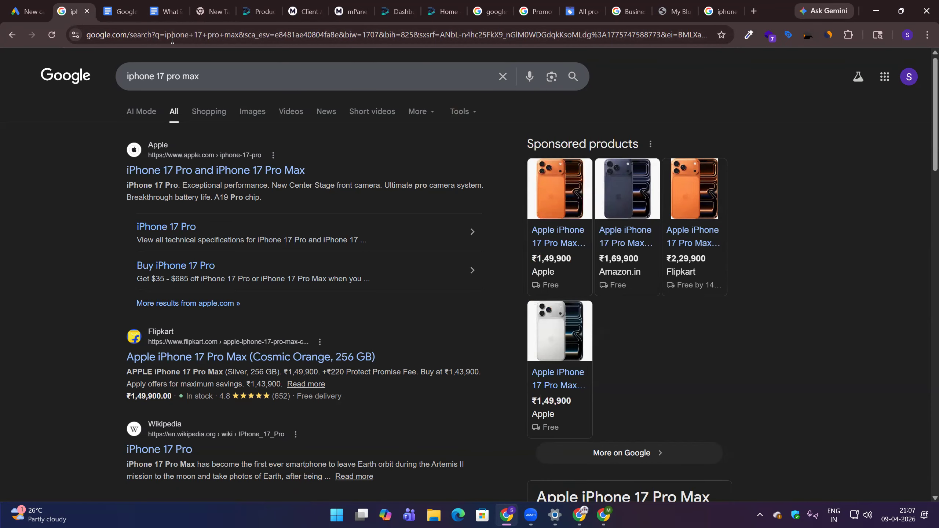
key("ctrl+shift+Tab")
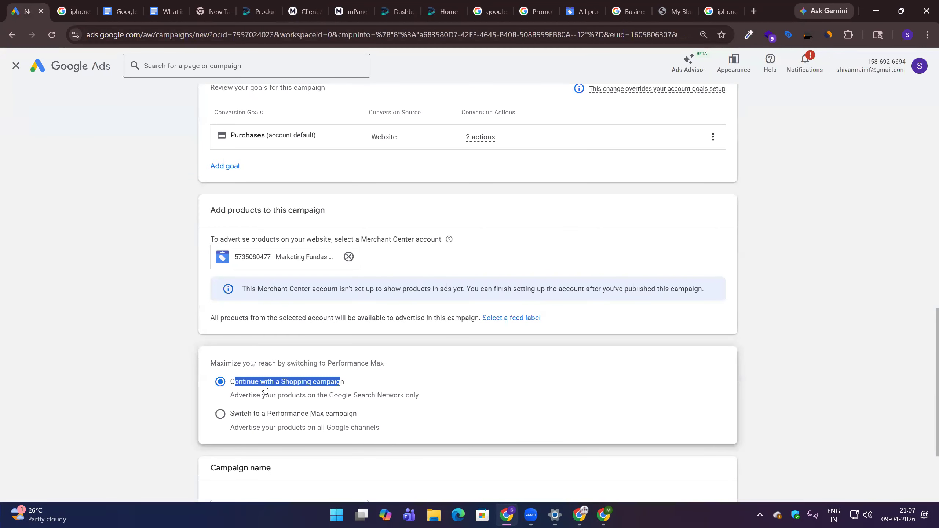
Step: Keep the Shopping campaign type, rename it 'Shopping demo campaign 09042026', and continue
left_click(235, 413)
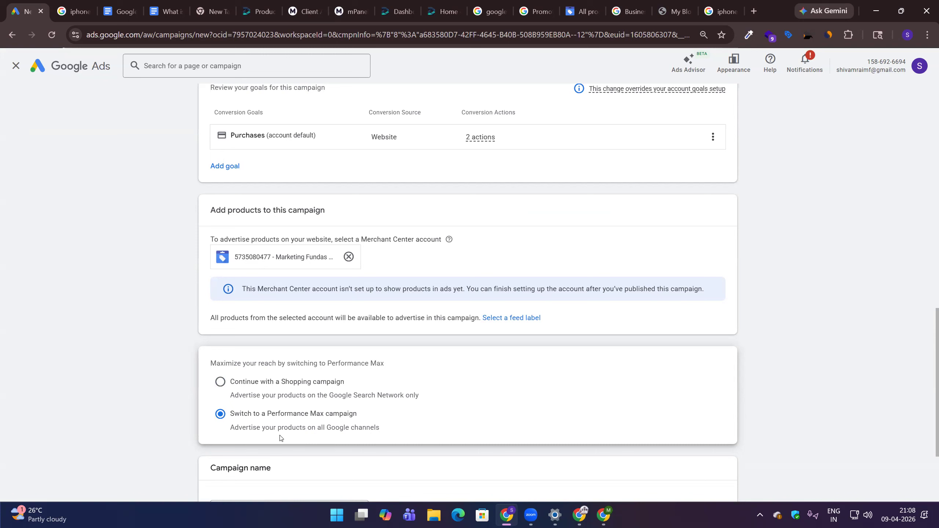
left_click(234, 387)
scroll(286, 395, "down", 1)
left_click(269, 455)
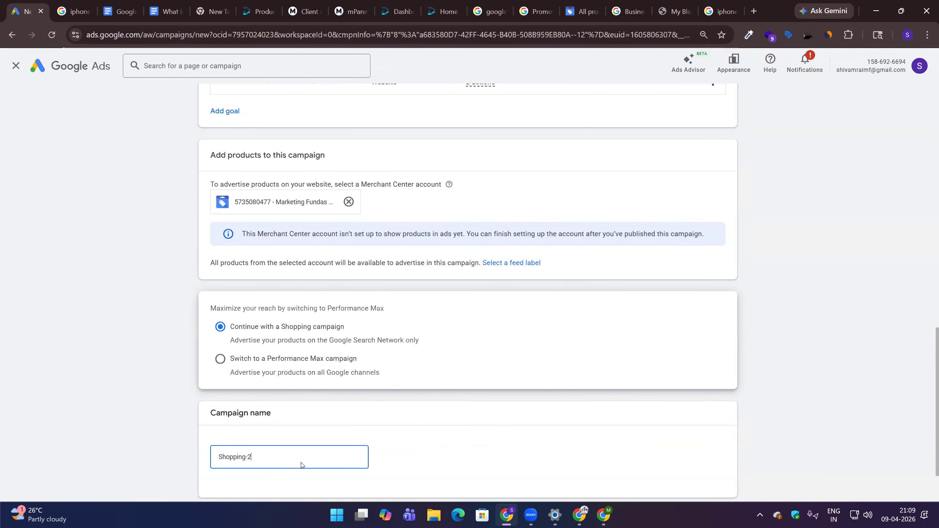
key("BackSpace")
type("demo ")
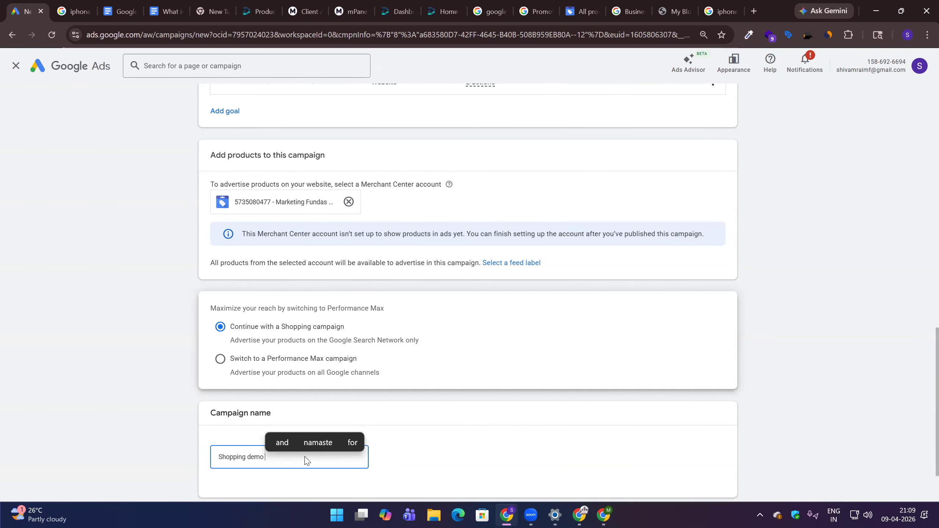
type("campaign")
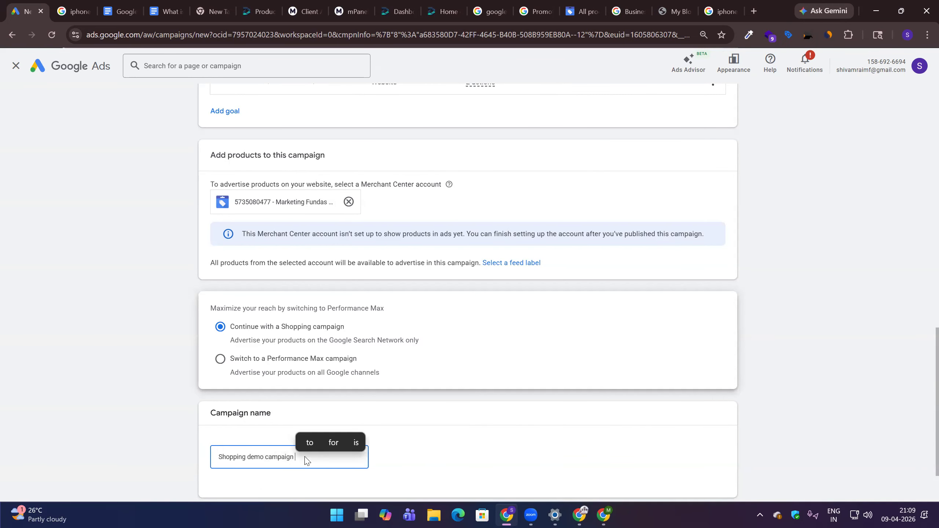
scroll(375, 411, "down", 2)
type("090")
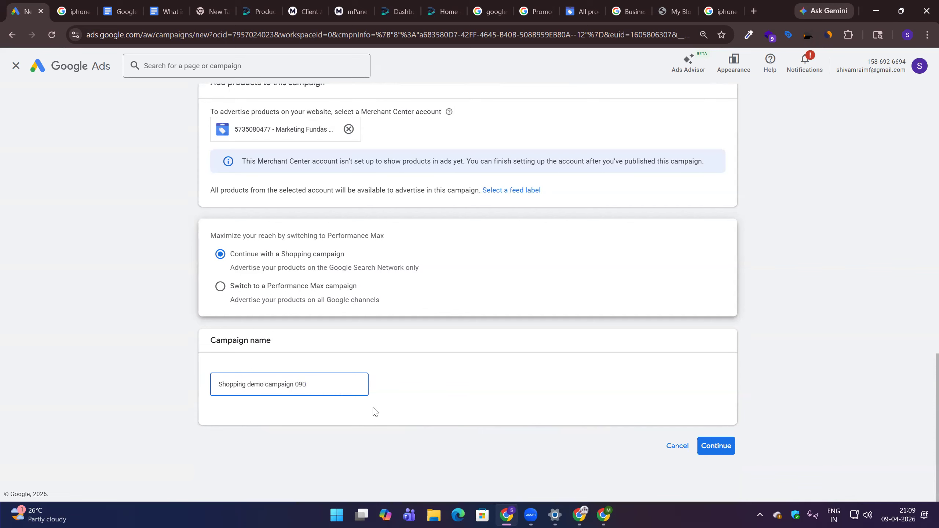
type("42026")
left_click(715, 445)
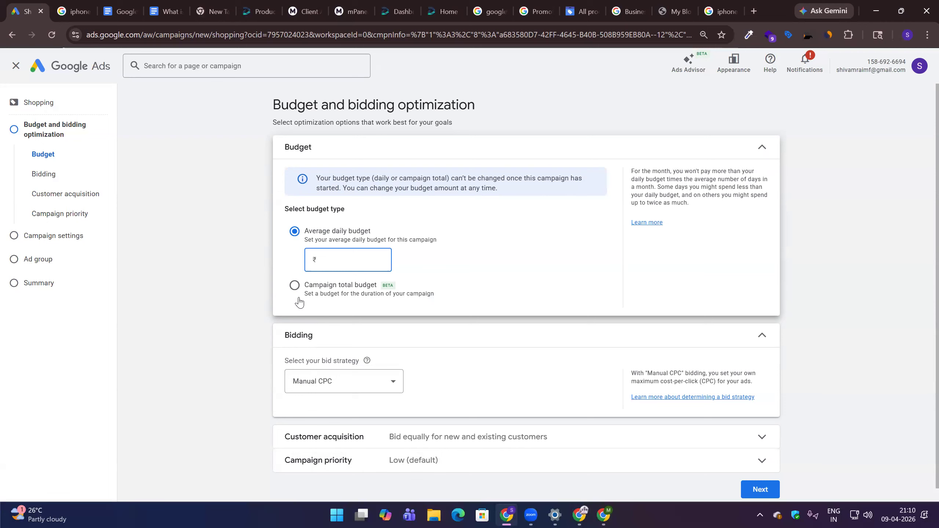
Step: Set a 2000 average daily budget with Maximize clicks bidding and no maximum CPC limit
type("2000")
left_click(356, 381)
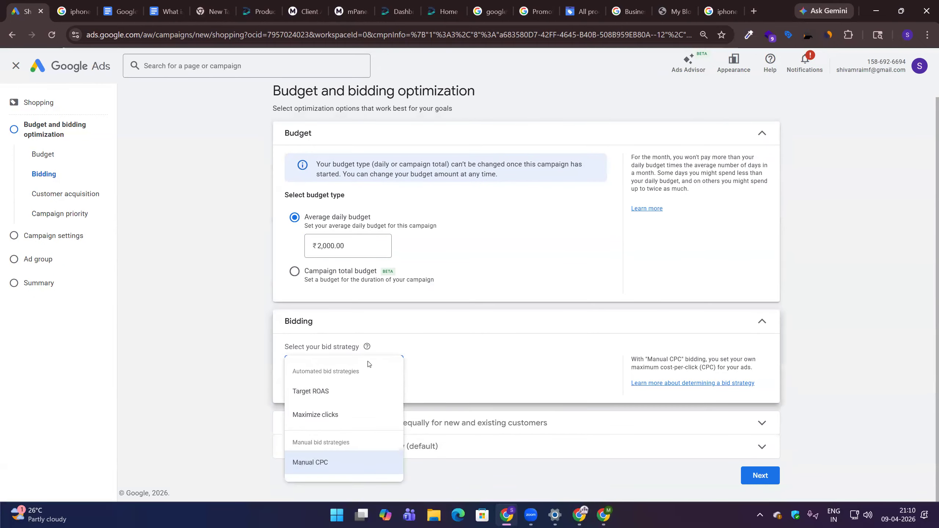
mouse_move(357, 415)
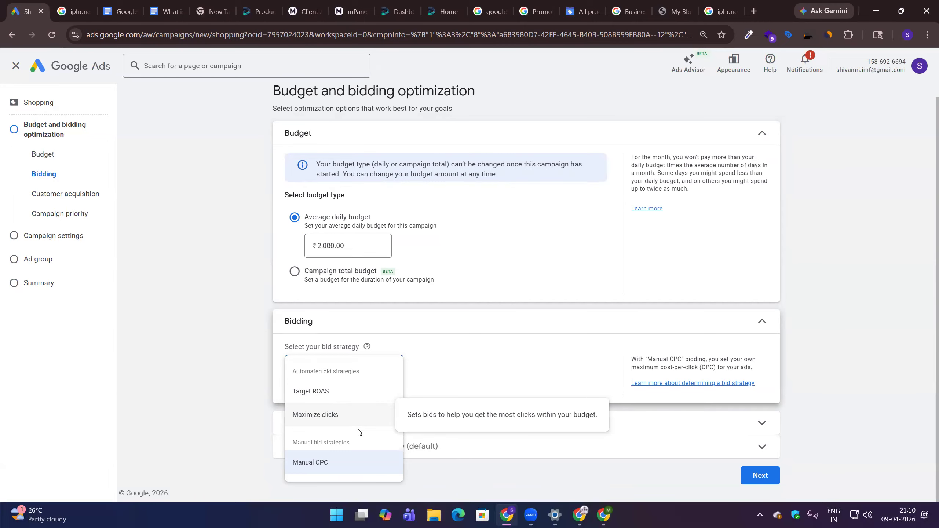
left_click(349, 416)
scroll(375, 398, "down", 2)
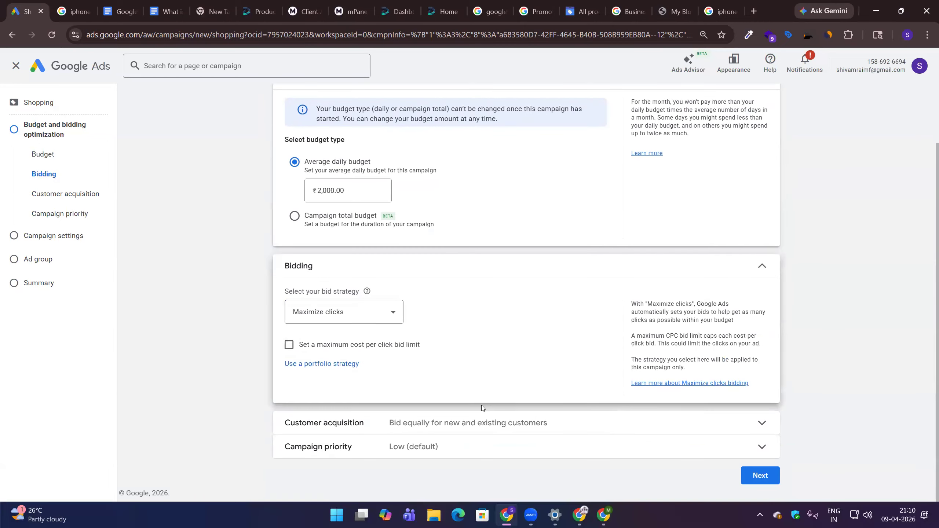
left_click(306, 348)
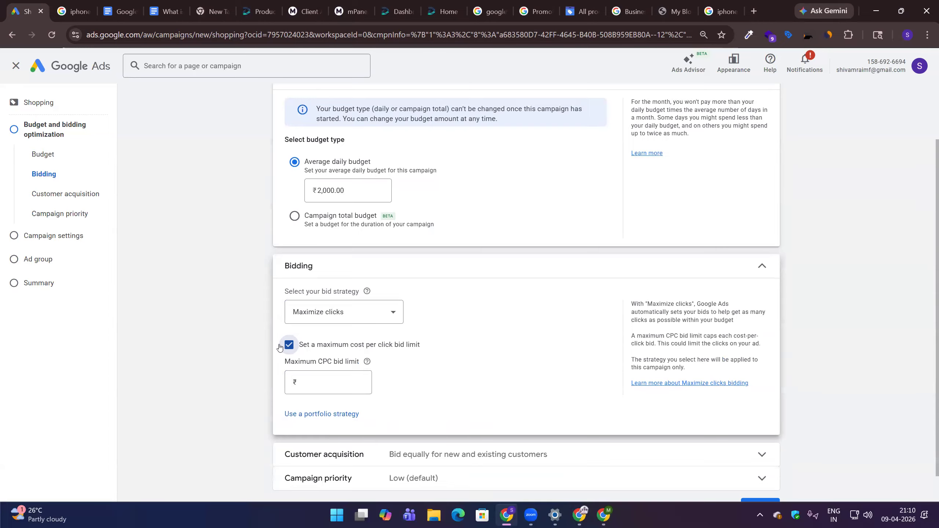
left_click(287, 345)
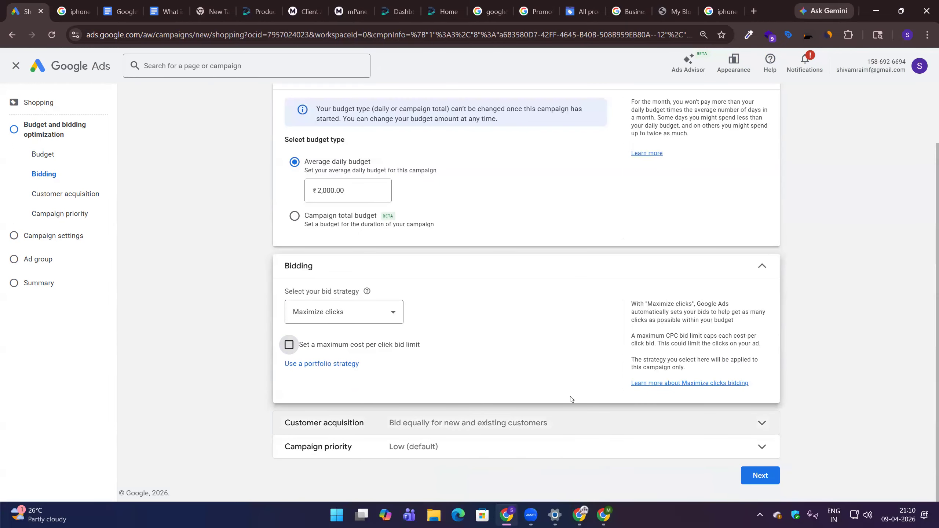
left_click(701, 267)
left_click(504, 362)
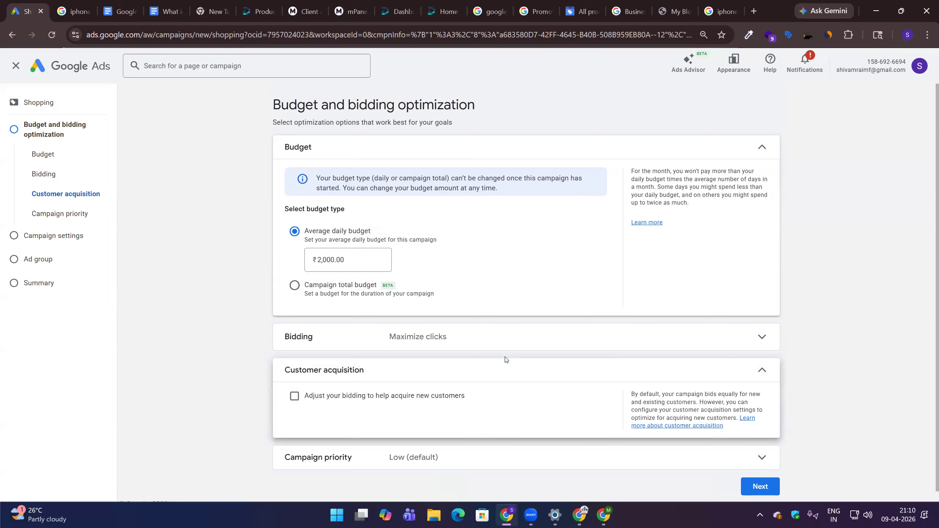
Step: Keep default customer acquisition and Low campaign priority, then advance to campaign settings
left_click(513, 367)
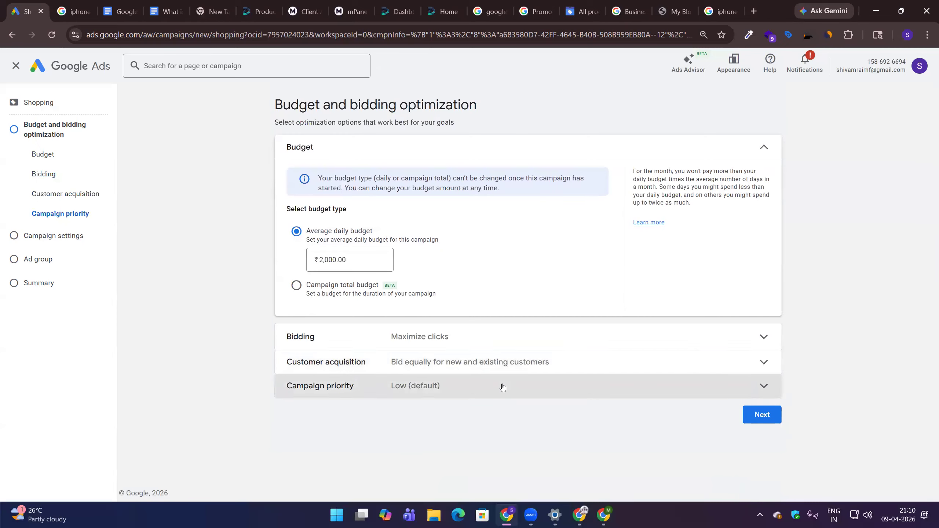
left_click(503, 387)
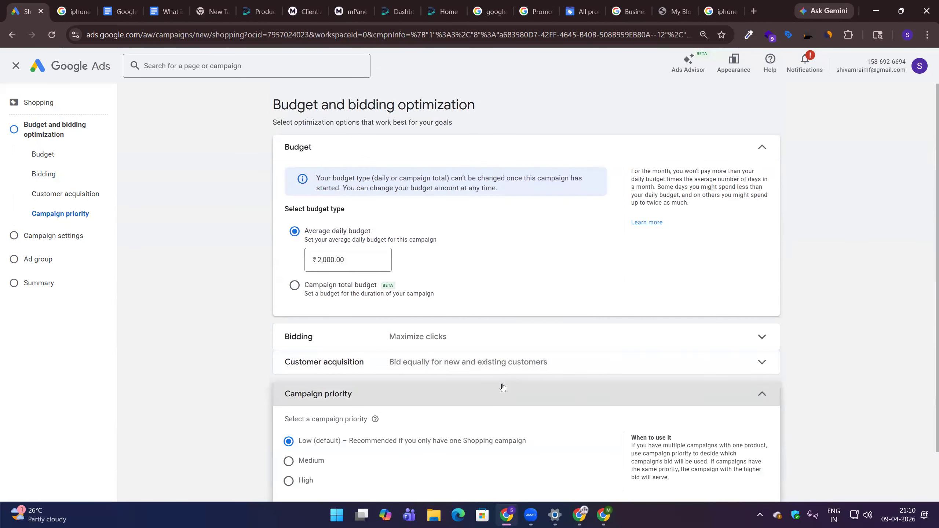
scroll(478, 445, "down", 2)
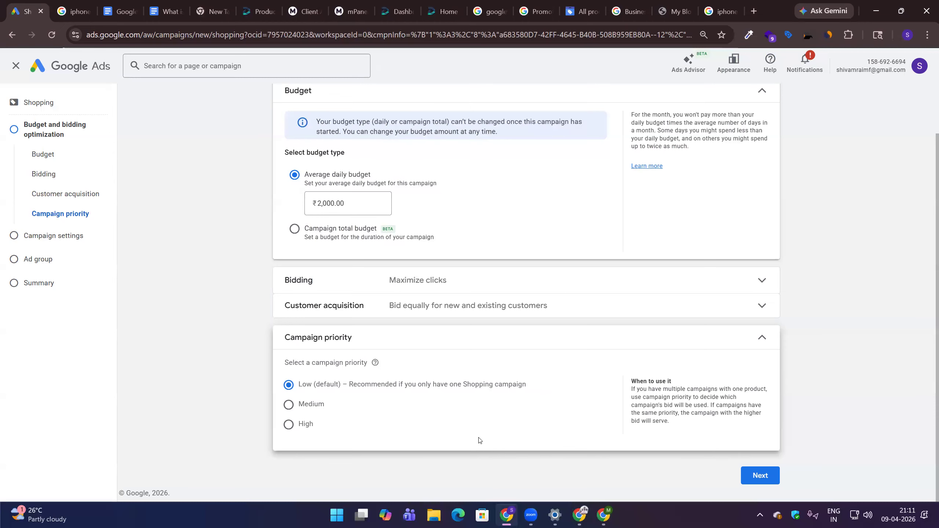
left_click(755, 481)
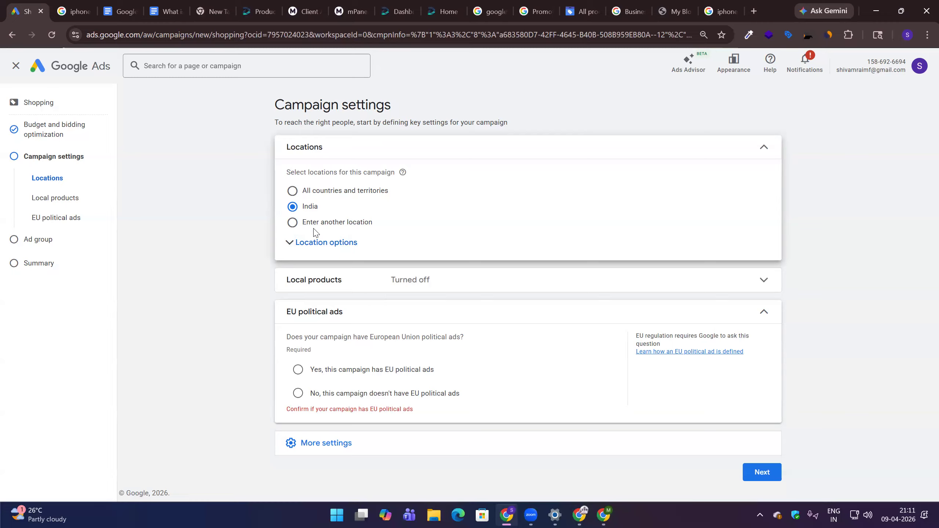
Step: Under Location options, enable ads for products sold in local stores
left_click(335, 242)
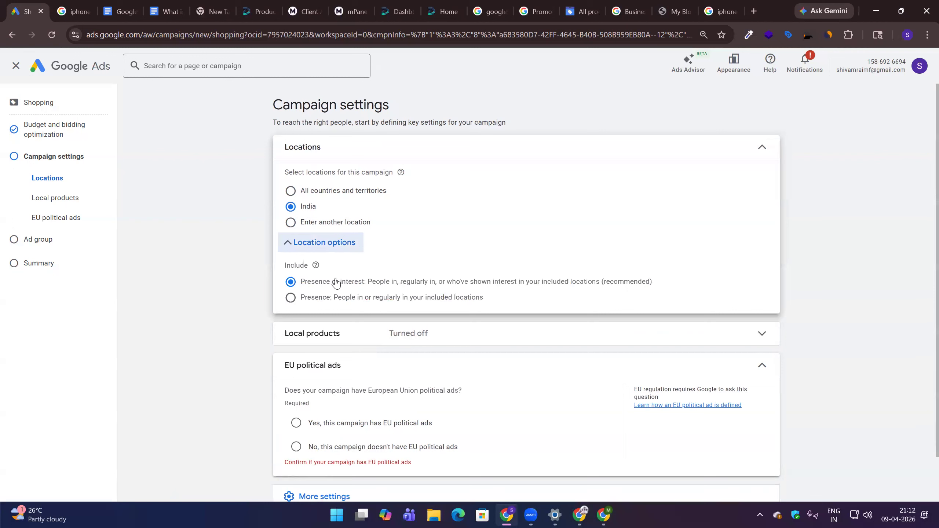
left_click(396, 335)
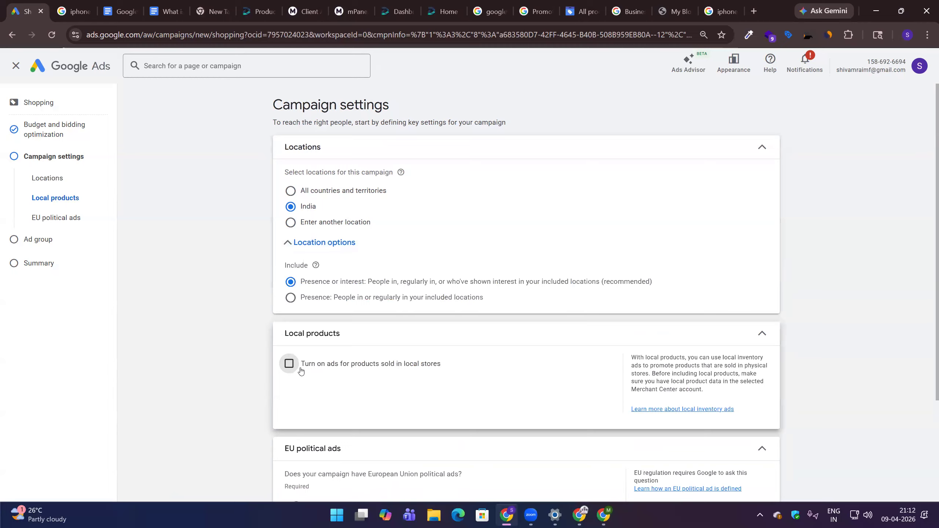
left_click_drag(301, 371, 443, 366)
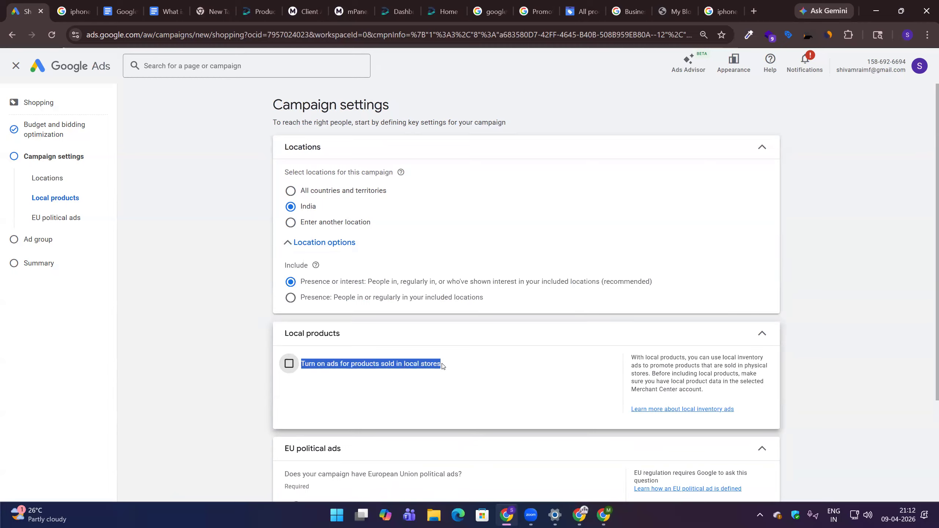
left_click(414, 366)
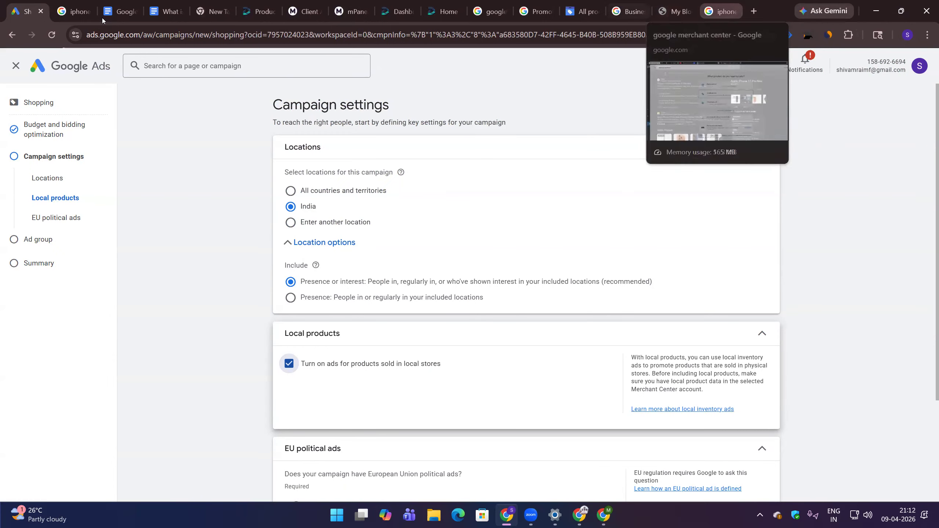
left_click(76, 12)
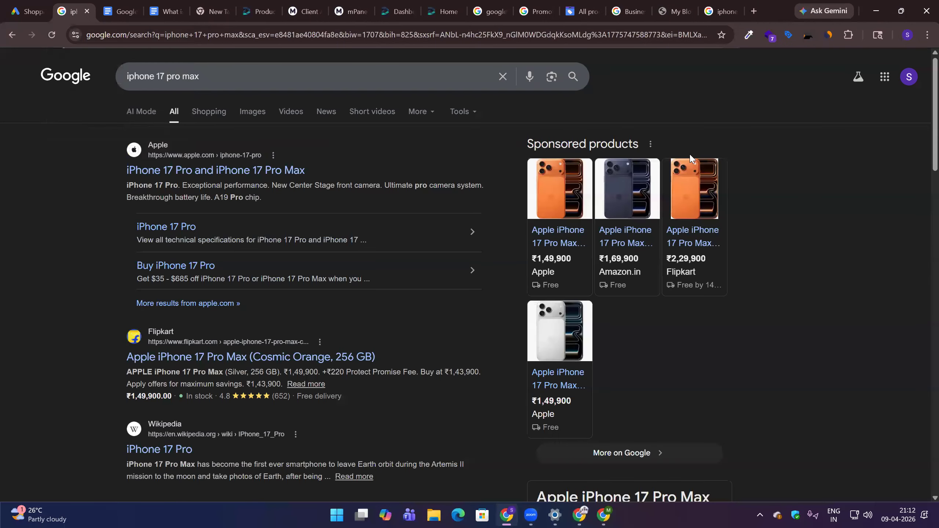
Step: Browse the Shopping listings for iphone 17 pro max, then go back to Google Ads campaign settings
left_click(213, 112)
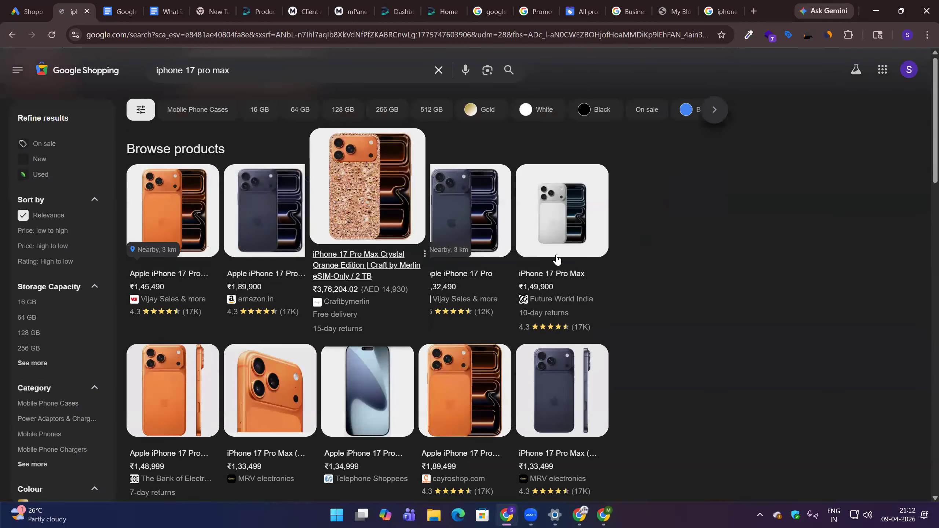
scroll(480, 370, "down", 10)
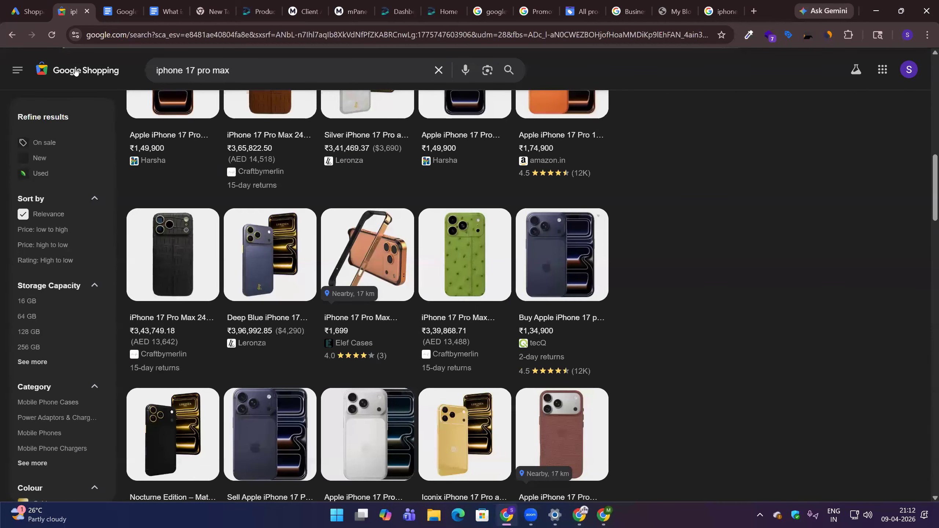
scroll(385, 335, "down", 8)
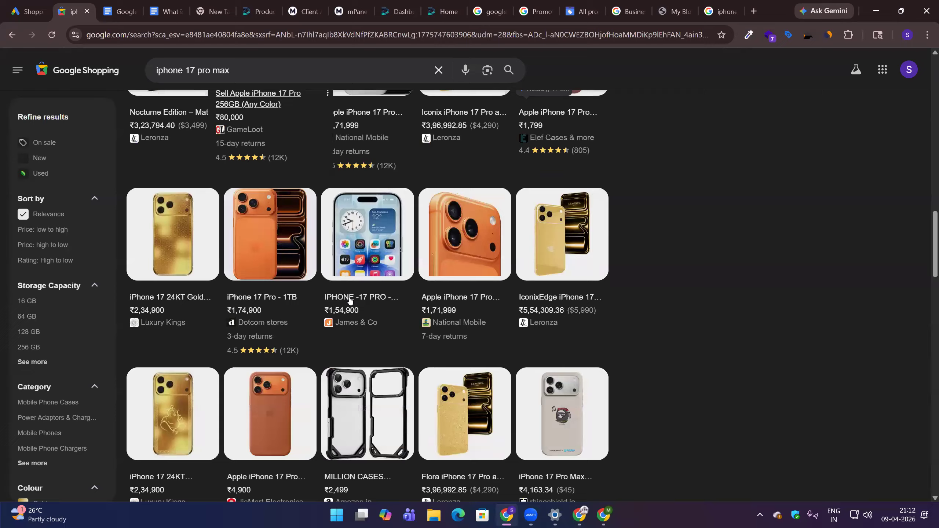
scroll(548, 353, "down", 12)
scroll(370, 366, "down", 3)
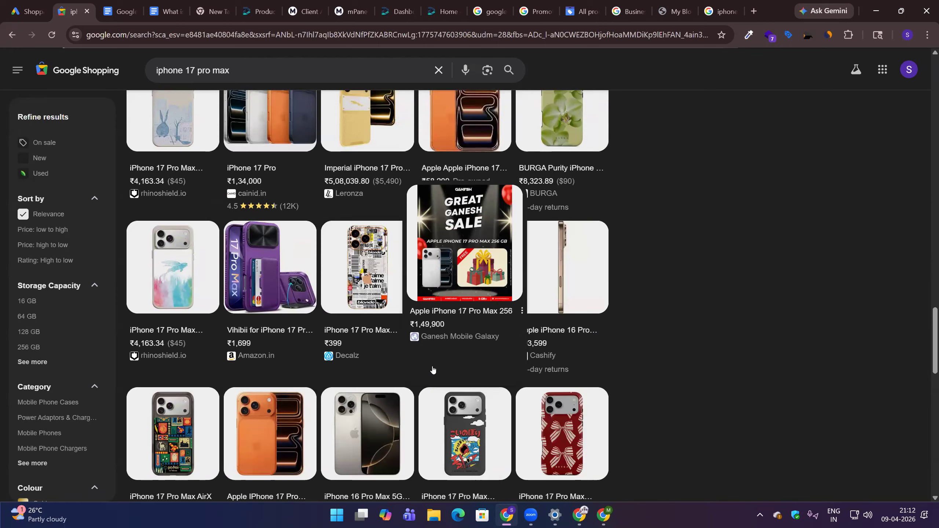
key("ctrl+shift+Tab")
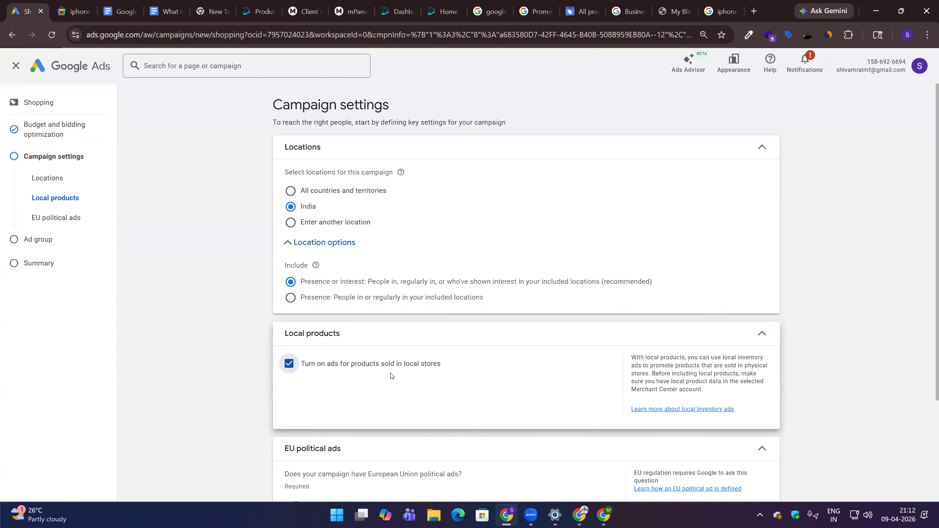
Step: Answer No to EU political ads, leave search partner networks on, and proceed to the ad group
scroll(391, 373, "down", 3)
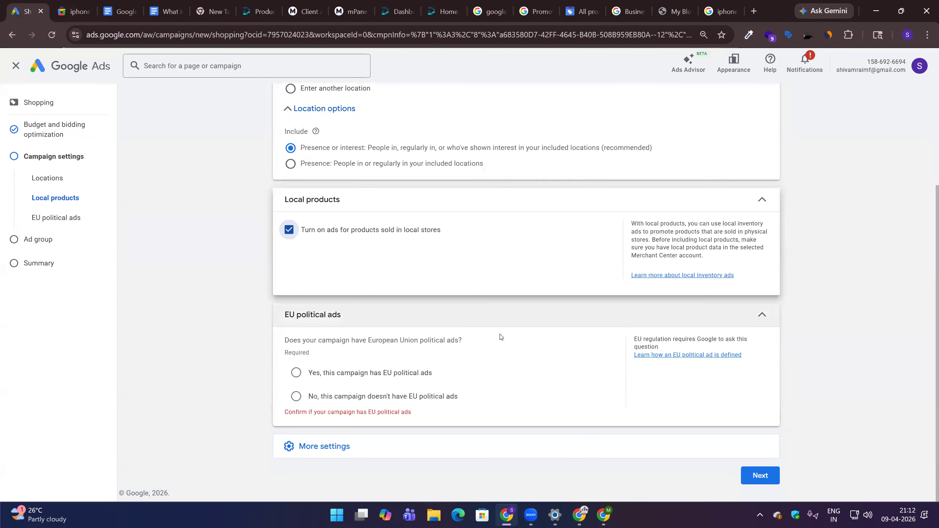
left_click(295, 397)
scroll(341, 451, "down", 1)
left_click(341, 452)
scroll(407, 410, "down", 2)
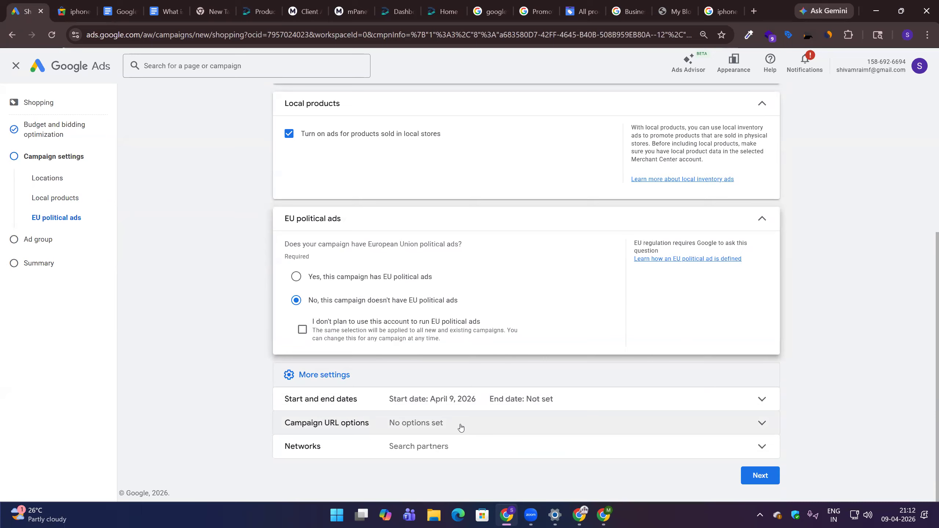
left_click(459, 446)
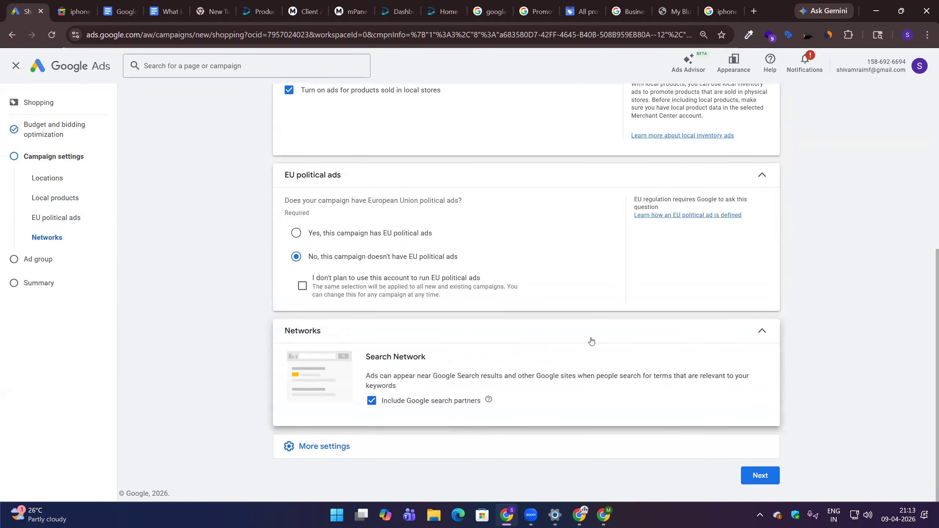
left_click(591, 341)
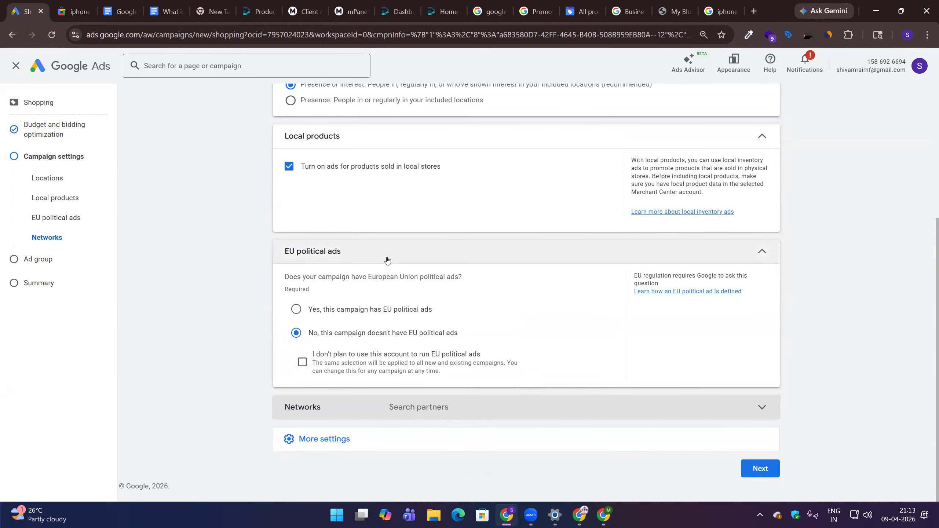
left_click(387, 256)
left_click(759, 452)
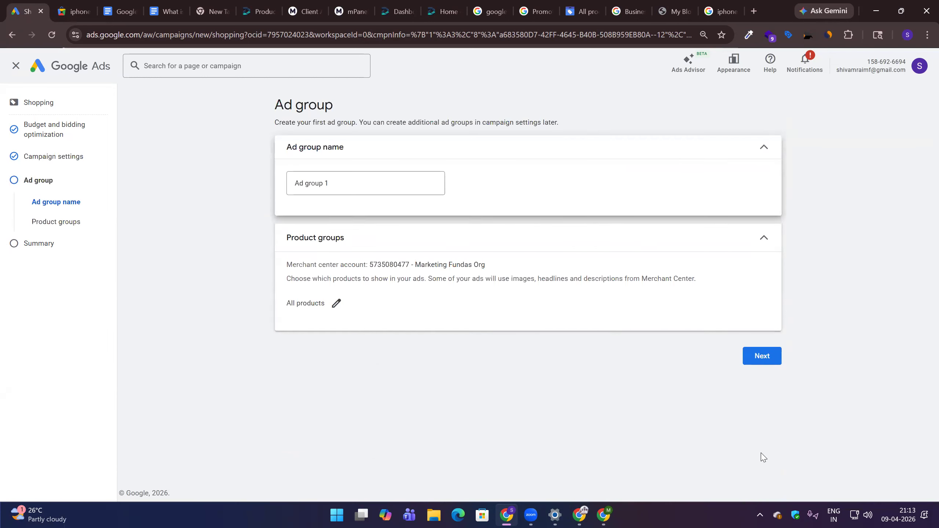
Step: Limit Ad group 1's products to the Apparel & Accessories category and save
left_click_drag(356, 183, 314, 181)
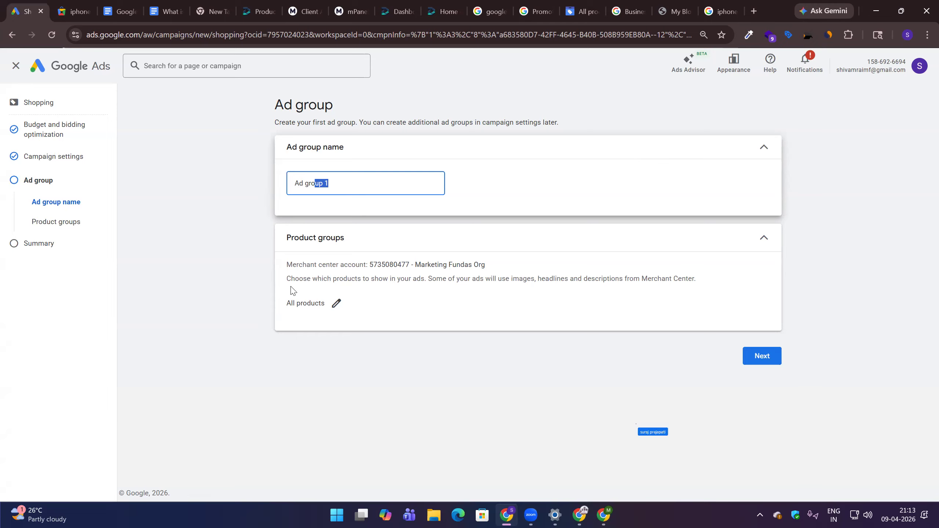
left_click(335, 304)
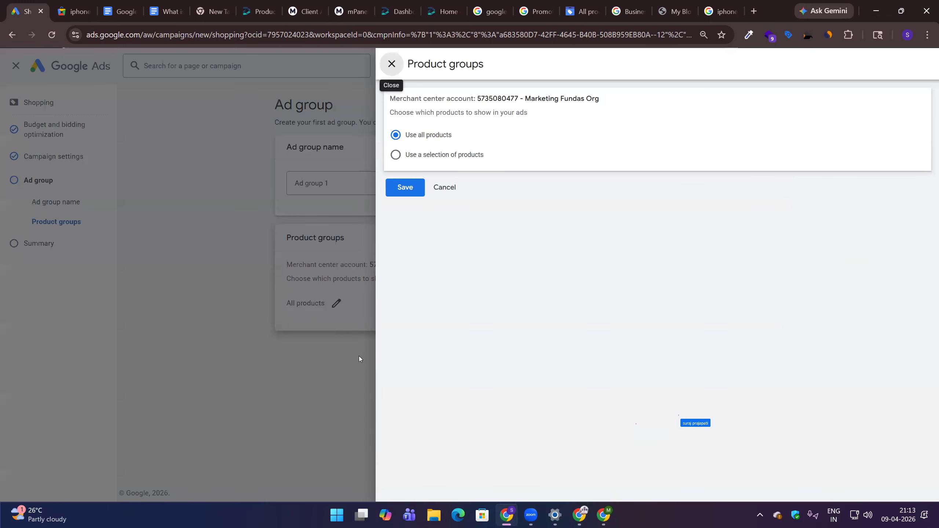
left_click(410, 157)
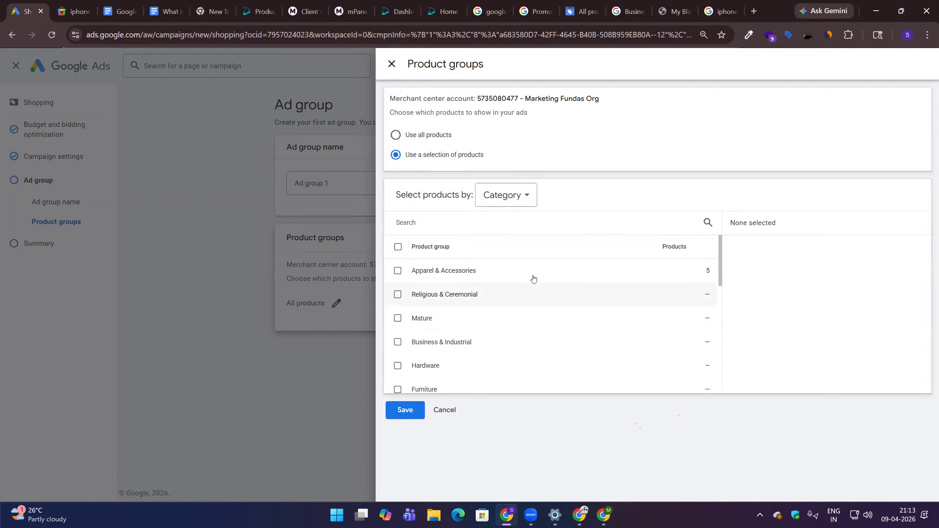
left_click(397, 270)
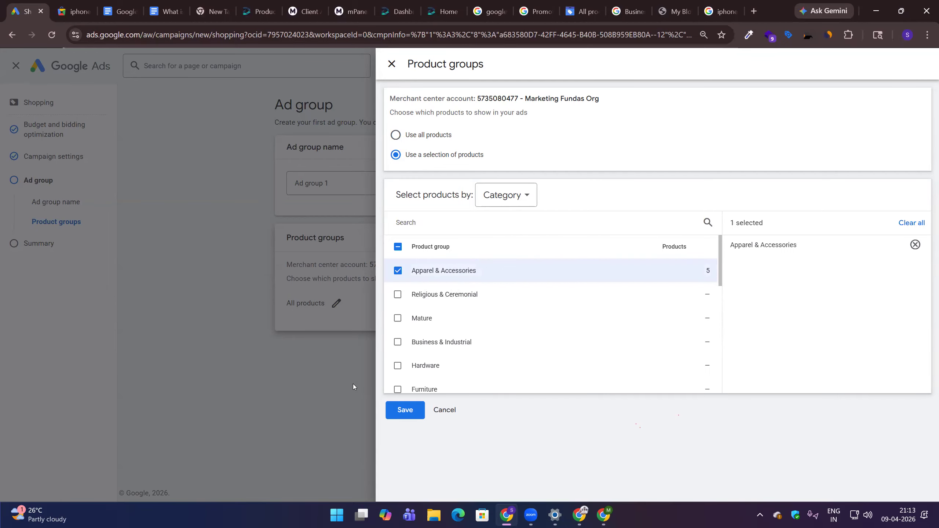
left_click(395, 415)
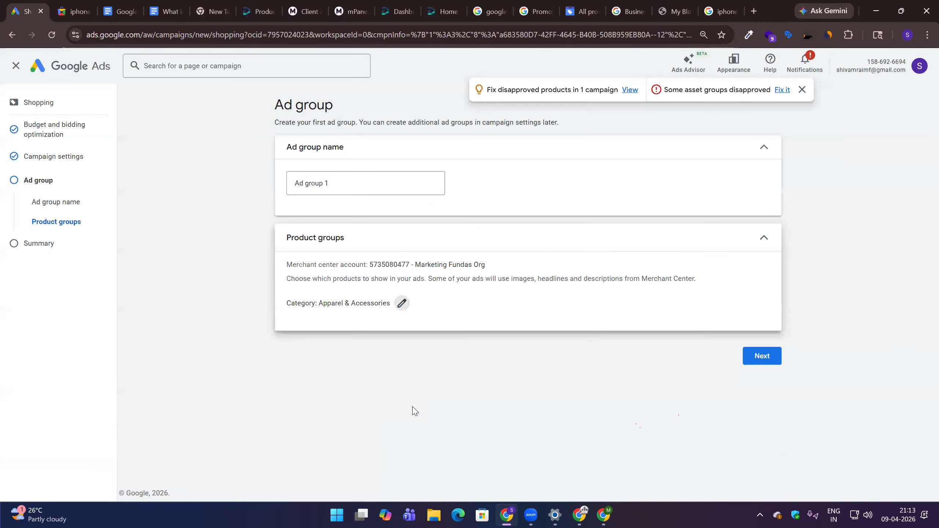
Step: Advance to the Summary page and publish the Shopping demo campaign
left_click(765, 355)
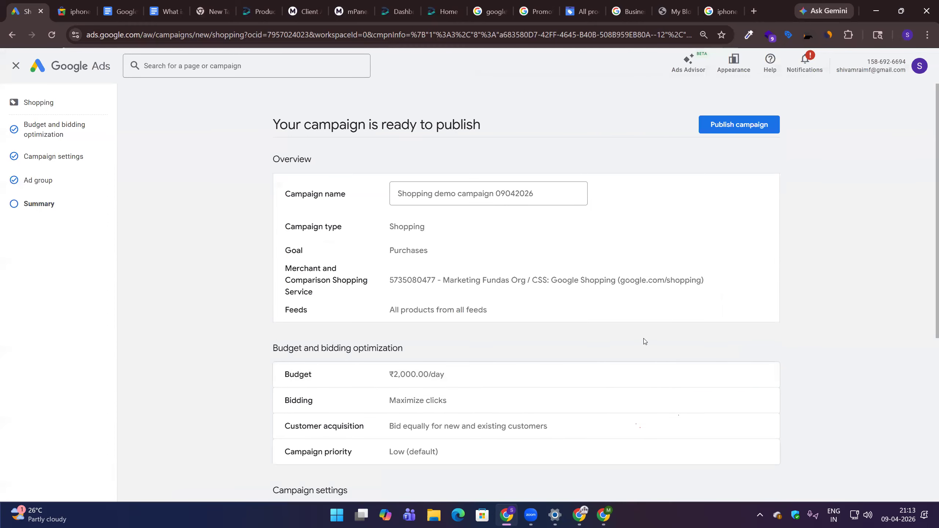
scroll(702, 296, "down", 6)
scroll(700, 323, "up", 6)
left_click(765, 127)
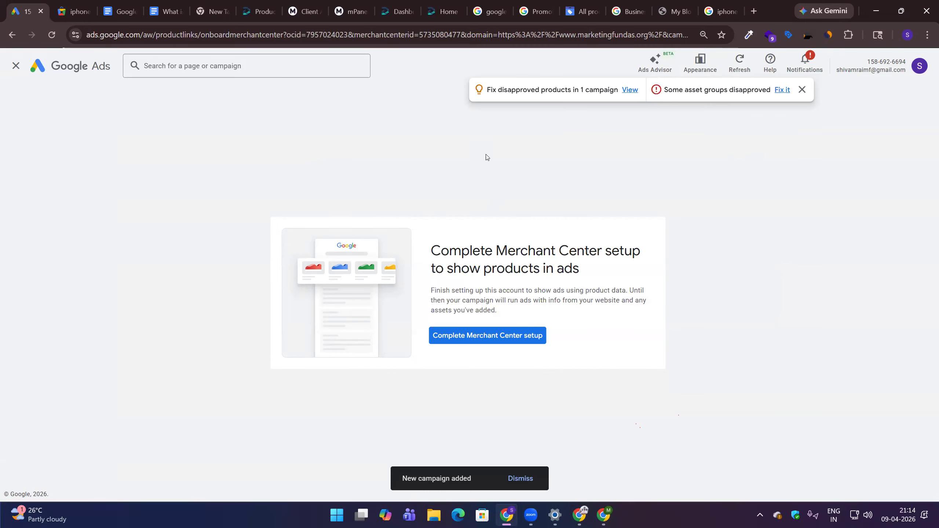
Step: Return to the account Overview using the Google Ads logo
left_click(75, 68)
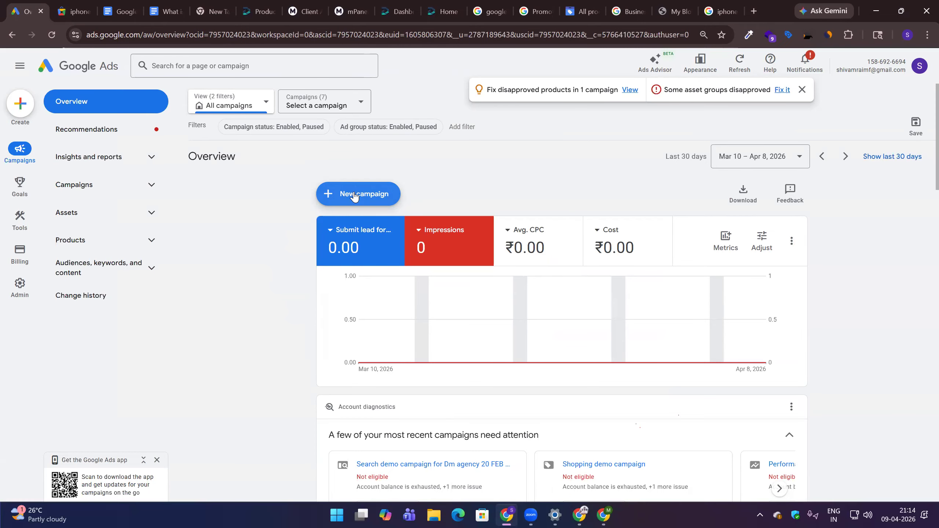
Step: Create a new campaign without guidance and choose the Performance Max campaign type
left_click(355, 198)
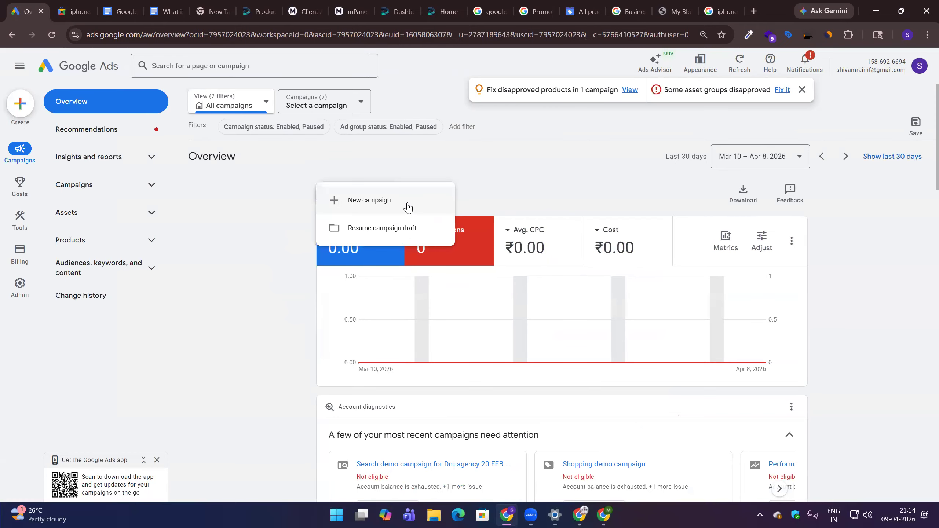
left_click(408, 207)
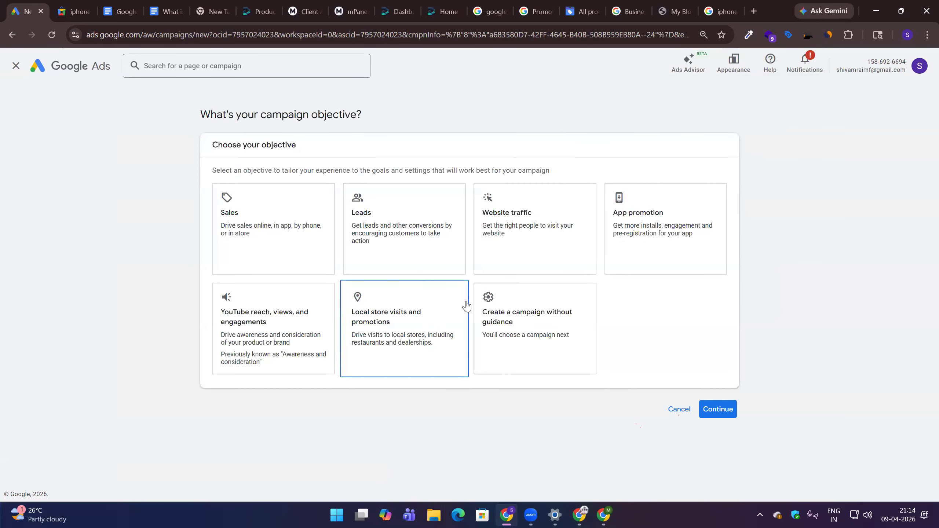
left_click(547, 329)
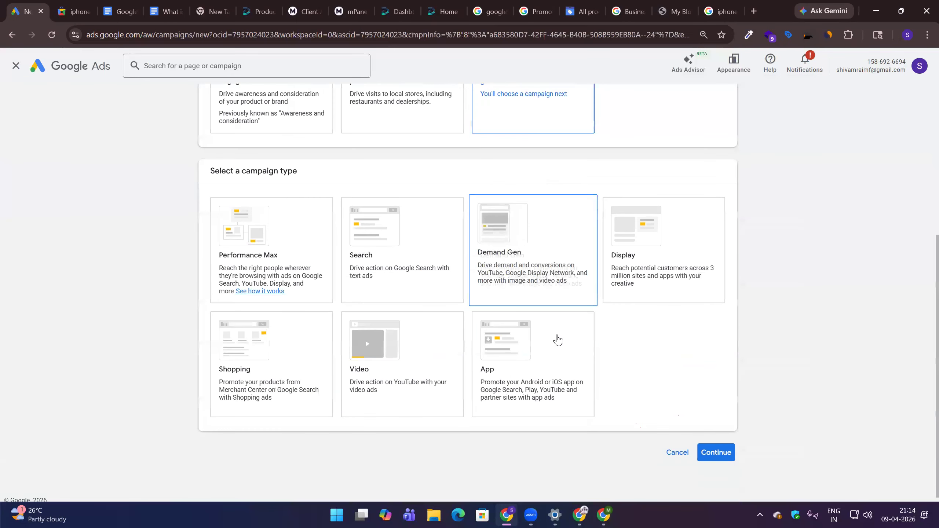
scroll(558, 340, "up", 3)
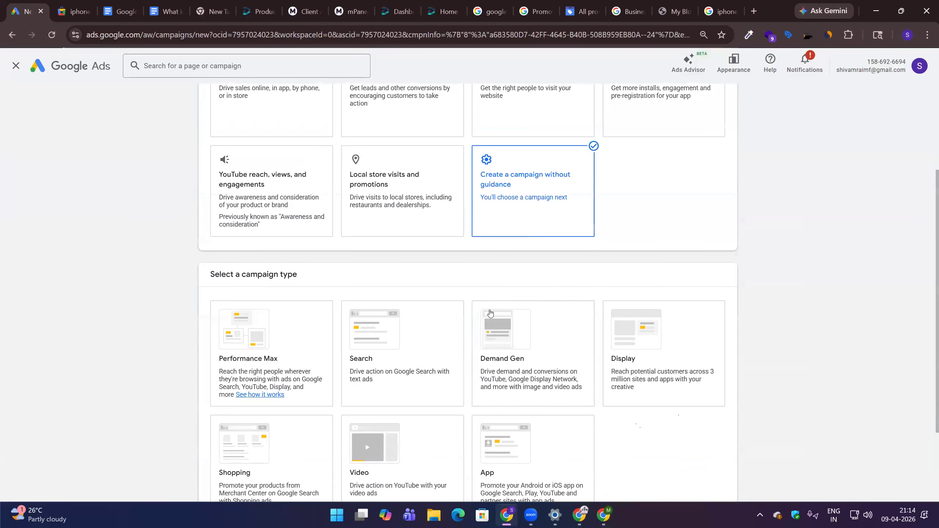
left_click(274, 328)
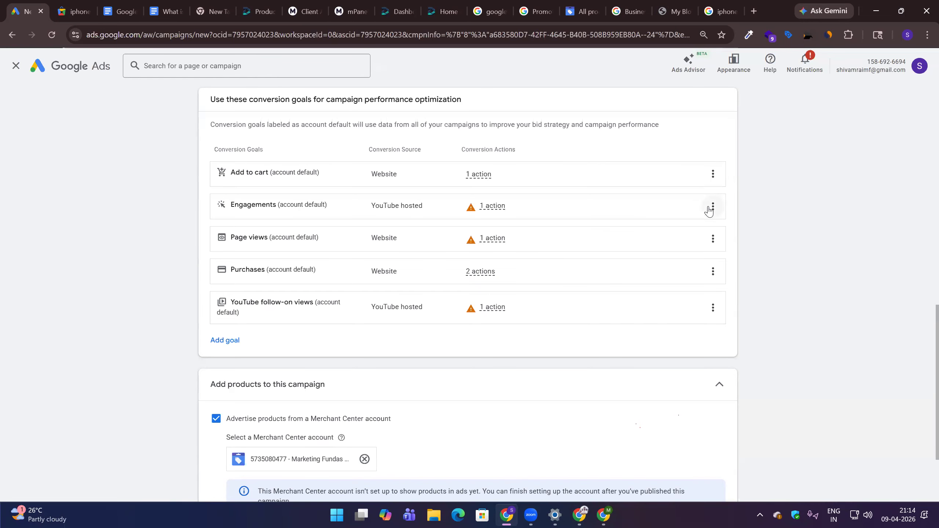
Step: Remove the Add to cart and Engagements conversion goals
left_click(713, 174)
left_click(732, 181)
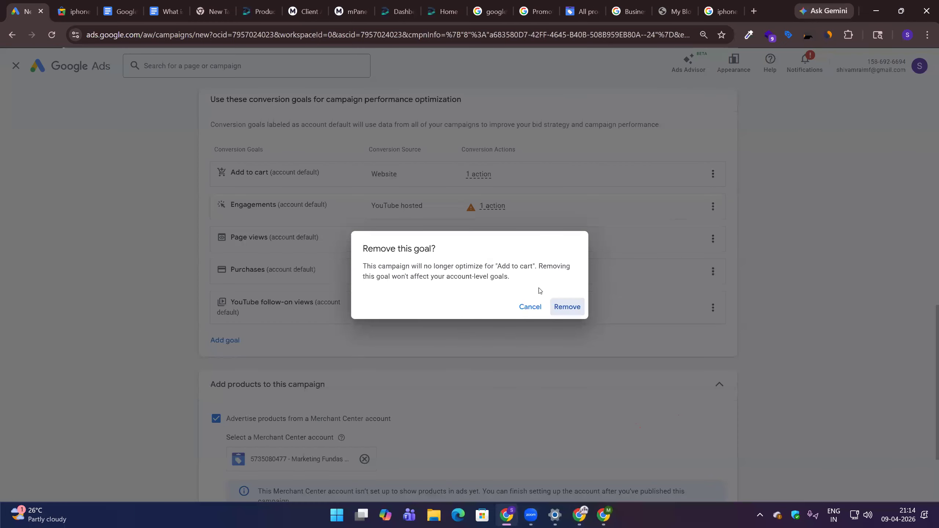
left_click(566, 308)
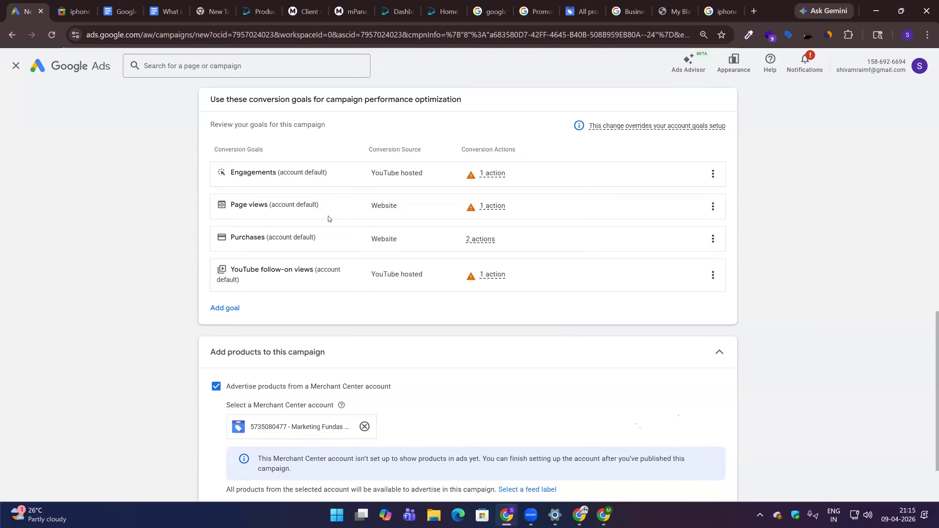
scroll(442, 392, "down", 3)
scroll(528, 366, "up", 5)
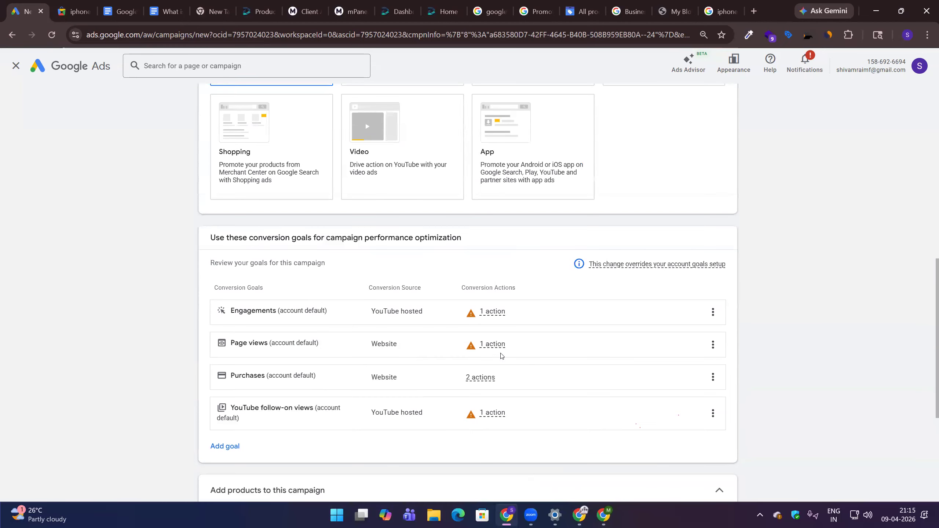
left_click(713, 312)
left_click(726, 323)
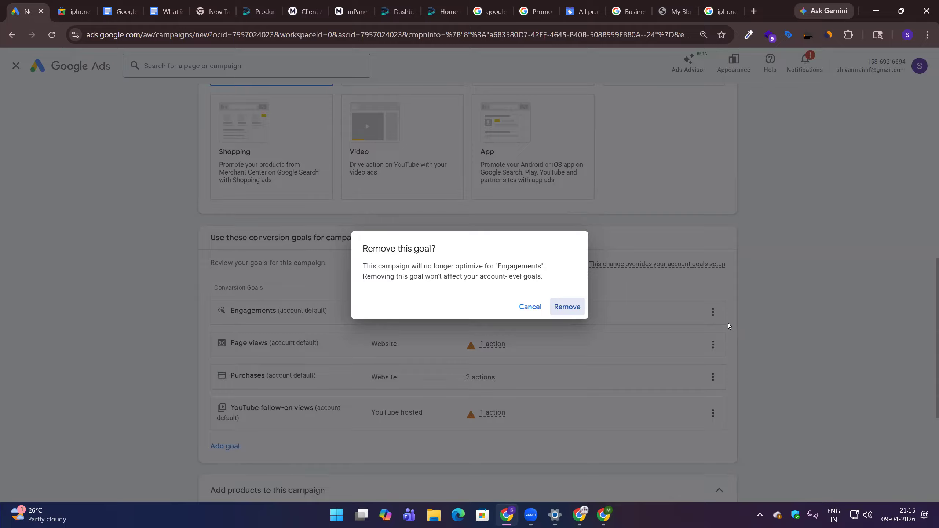
left_click(568, 308)
Step: Remove the Page views and YouTube follow-on views goals, leaving only Purchases
left_click(713, 313)
left_click(739, 320)
left_click(551, 306)
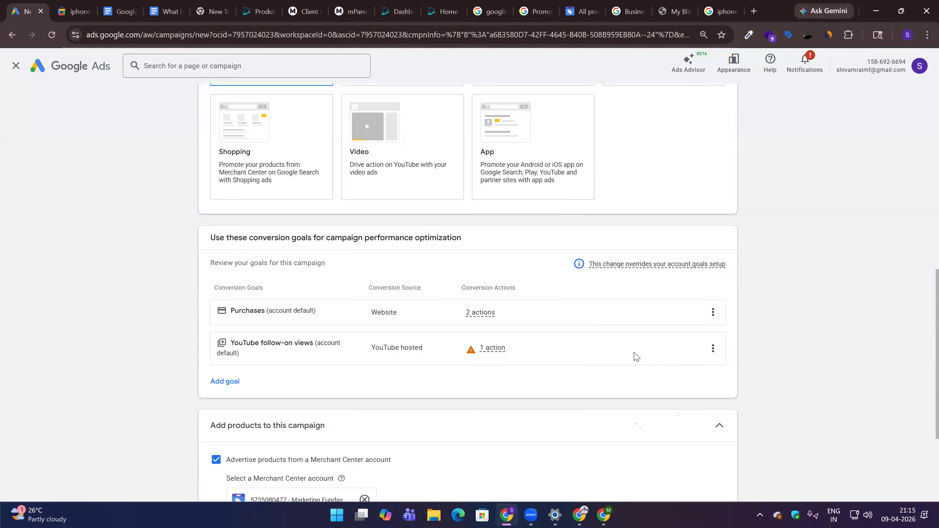
left_click(712, 348)
left_click(734, 357)
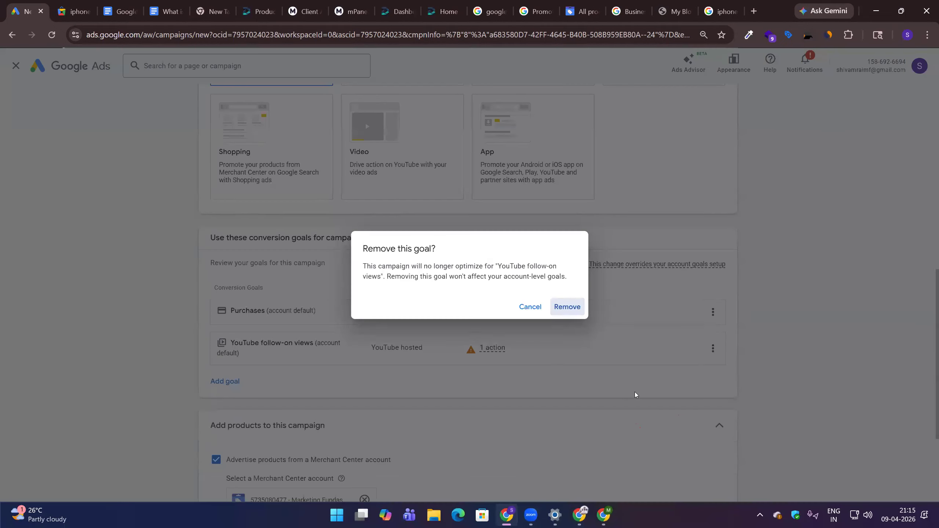
left_click(566, 308)
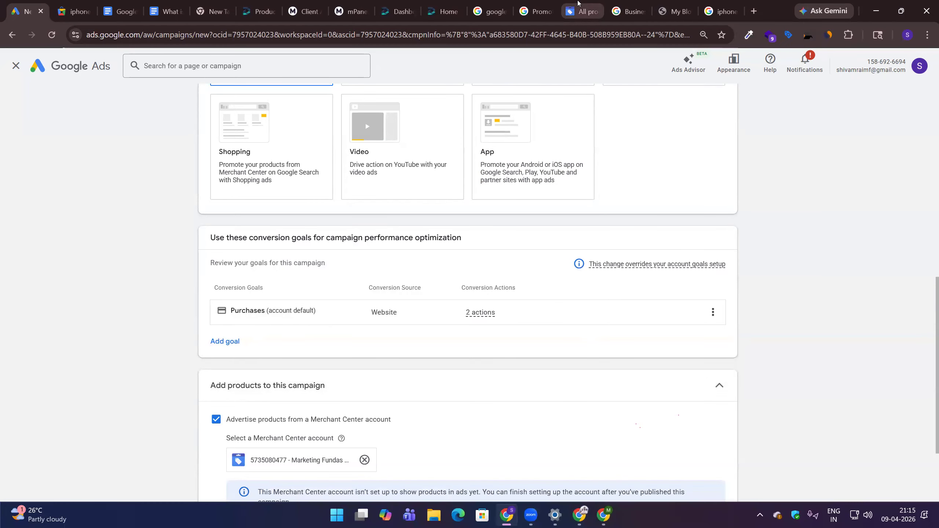
left_click(580, 12)
scroll(311, 369, "down", 3)
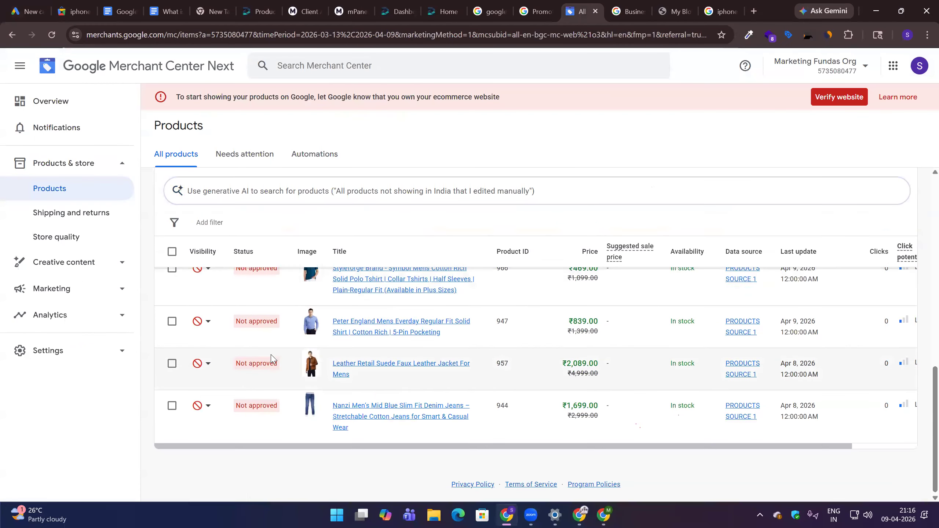
scroll(324, 350, "up", 3)
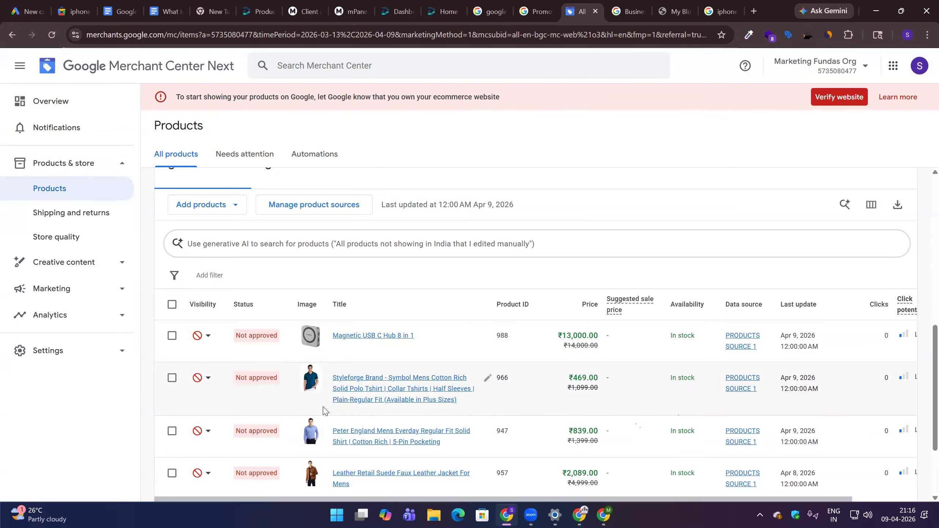
scroll(199, 353, "down", 5)
left_click(172, 321)
left_click(172, 363)
left_click(172, 405)
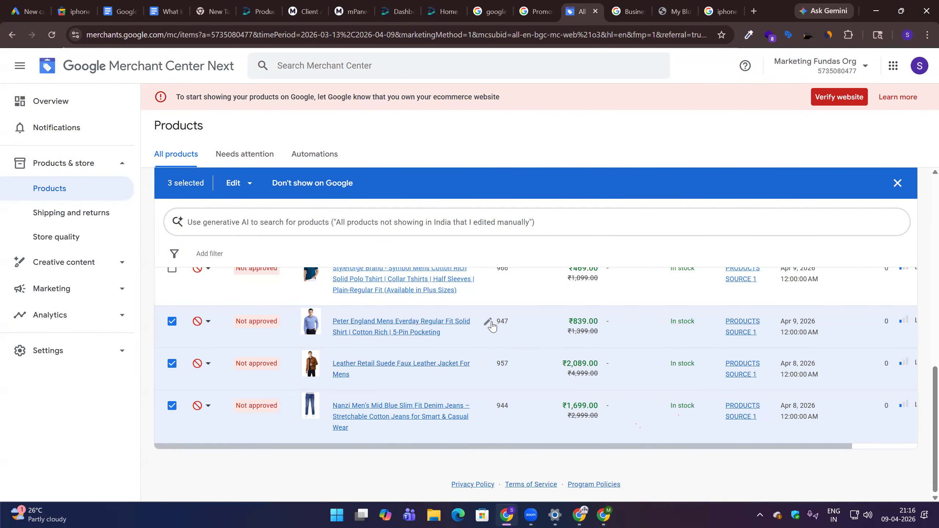
scroll(487, 323, "up", 3)
scroll(302, 371, "down", 2)
scroll(302, 371, "up", 5)
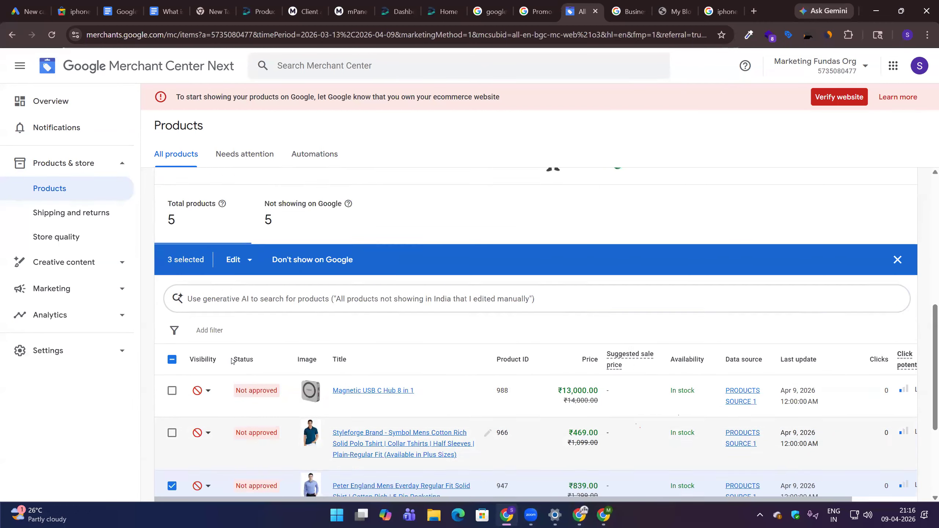
left_click(238, 315)
scroll(344, 383, "down", 3)
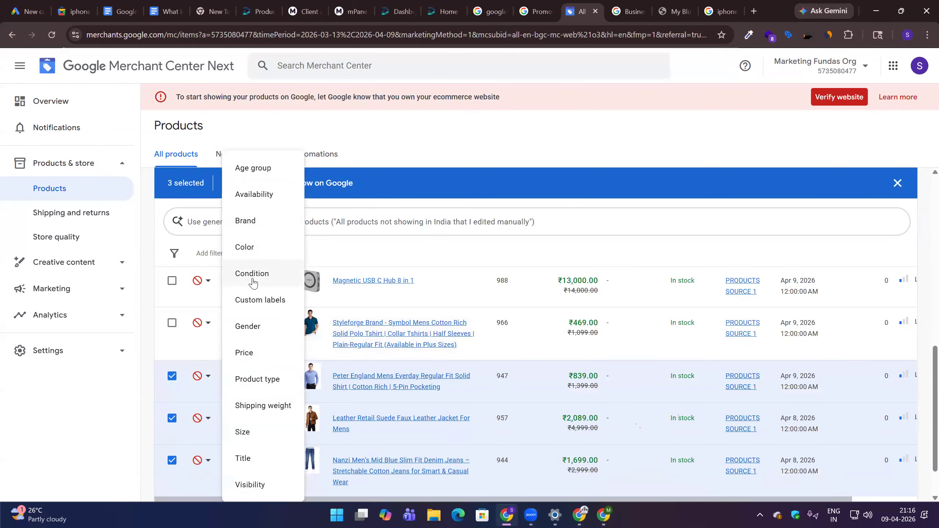
left_click(263, 298)
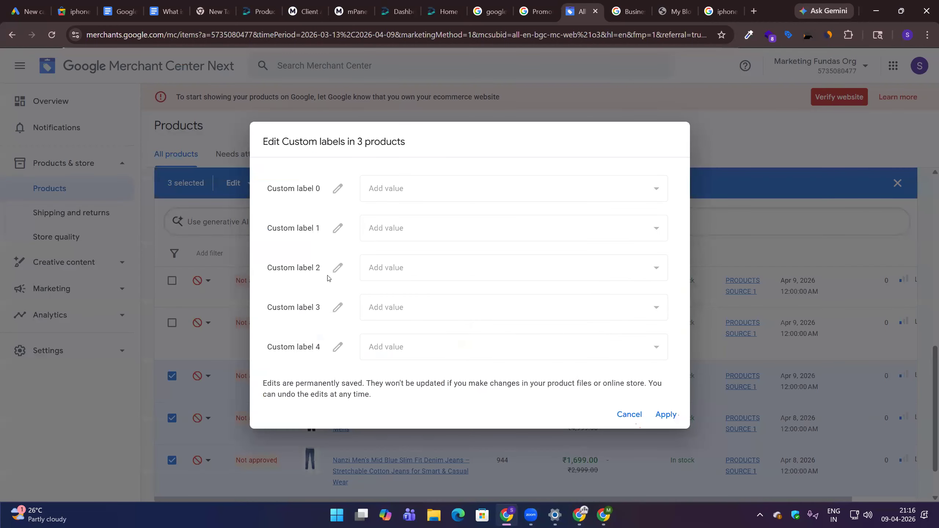
left_click(385, 228)
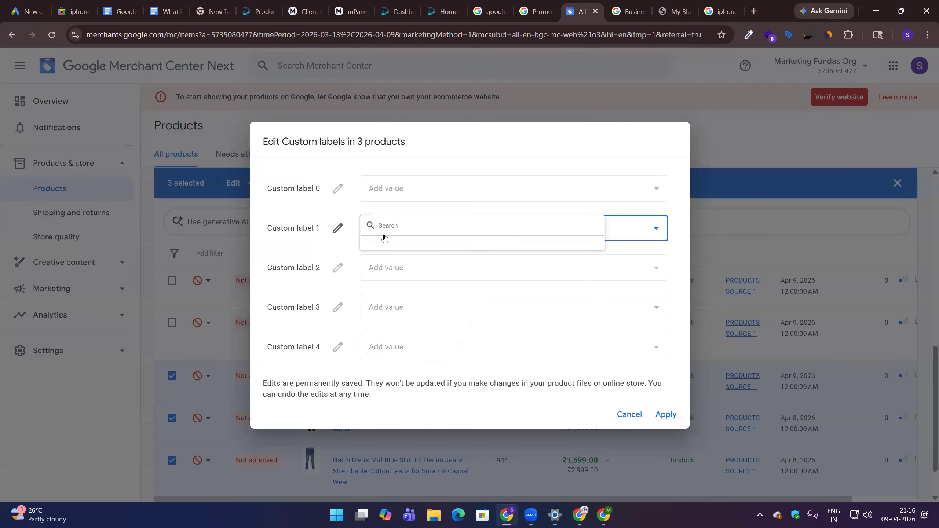
left_click(444, 247)
left_click(337, 228)
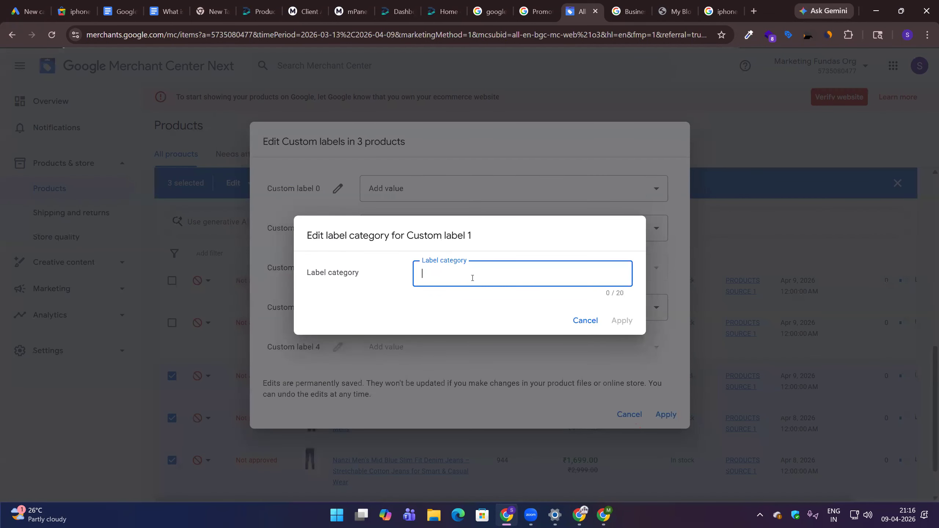
left_click(580, 319)
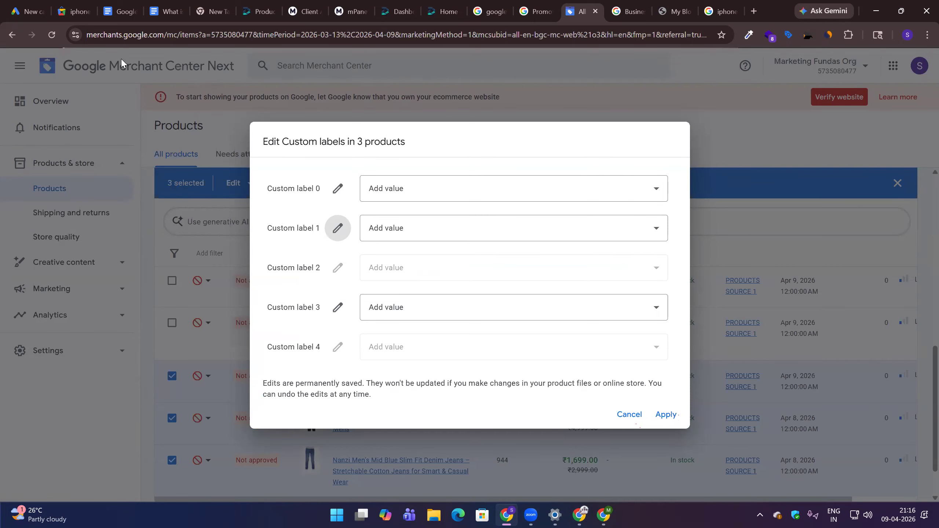
left_click(628, 414)
scroll(281, 397, "down", 3)
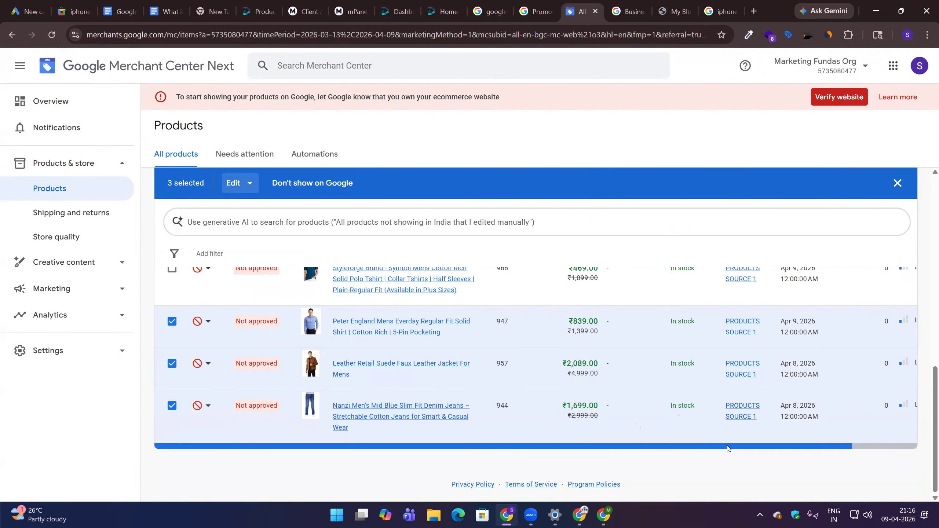
left_click_drag(729, 446, 883, 447)
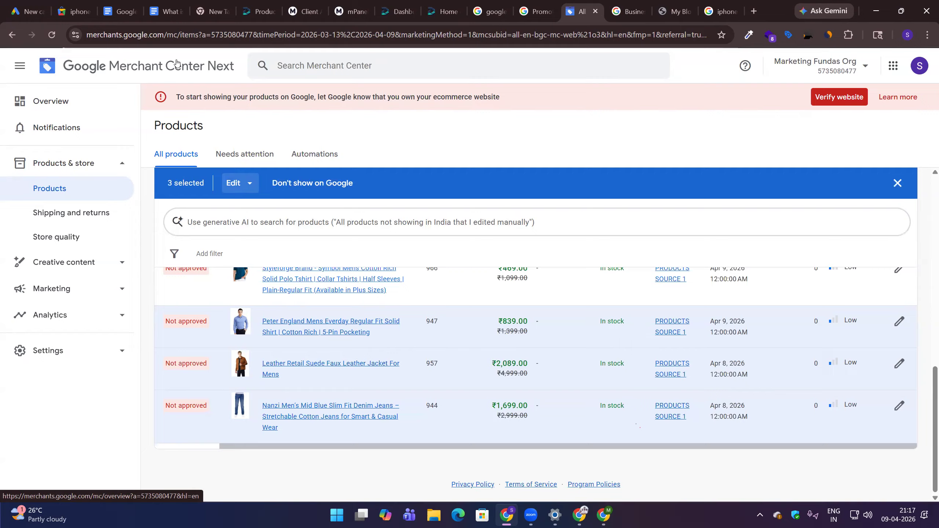
left_click(115, 10)
Step: Back in the campaign setup, add Submit lead forms as a conversion goal
left_click(70, 5)
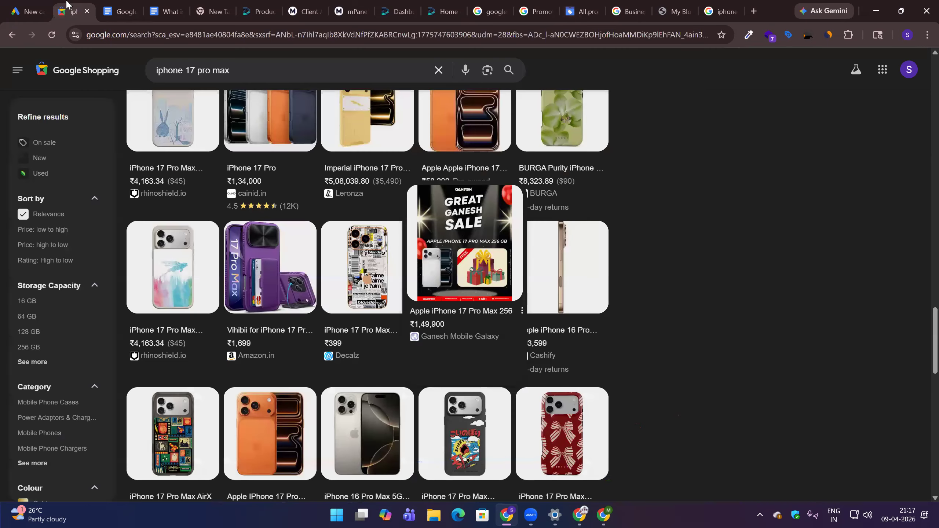
left_click(27, 11)
scroll(381, 406, "down", 3)
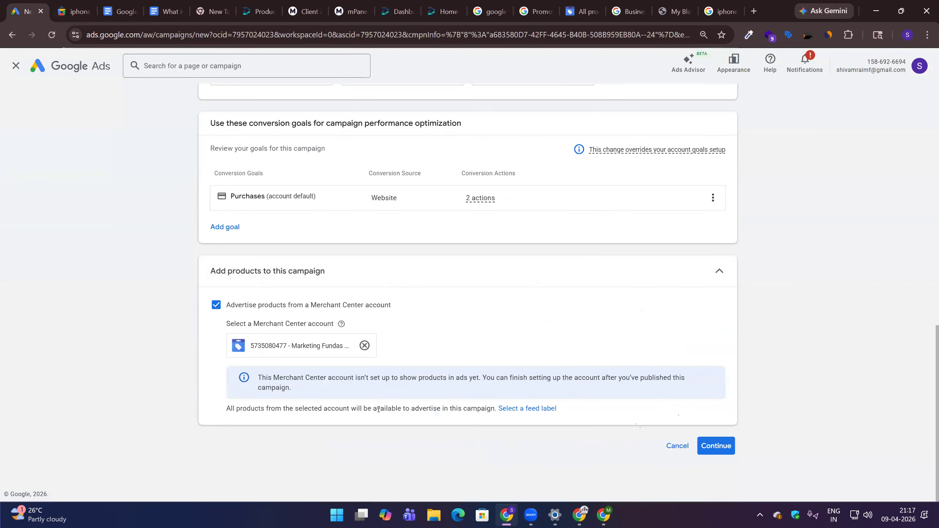
left_click(233, 230)
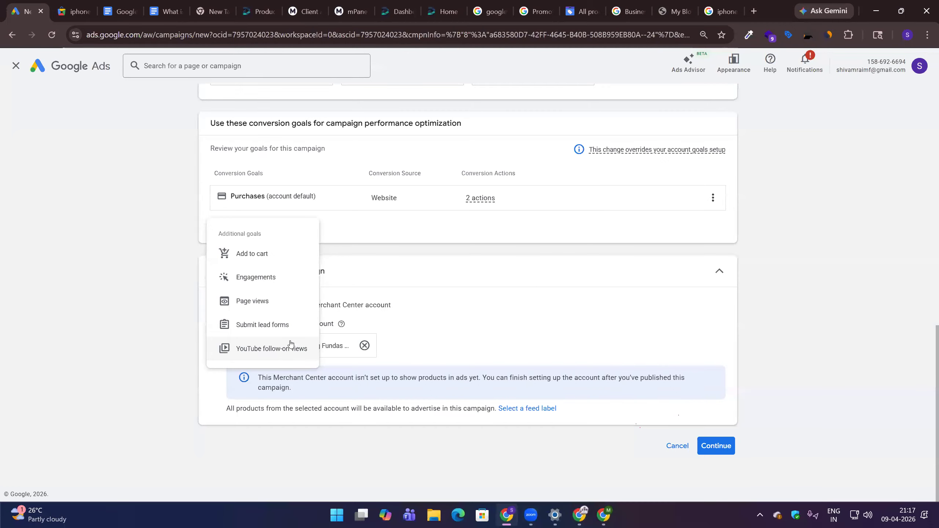
left_click(290, 326)
Step: Remove the Purchases goal and stop advertising Merchant Center products
left_click(712, 198)
left_click(726, 205)
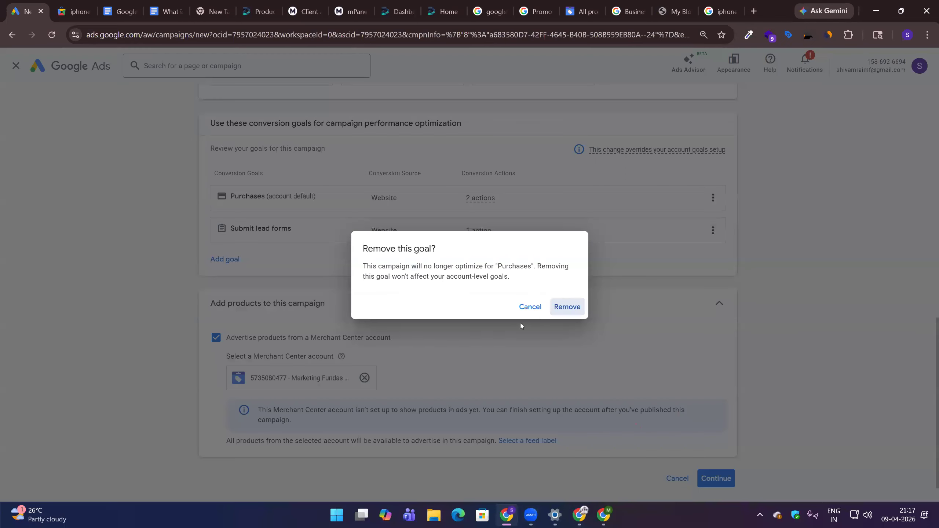
left_click(562, 309)
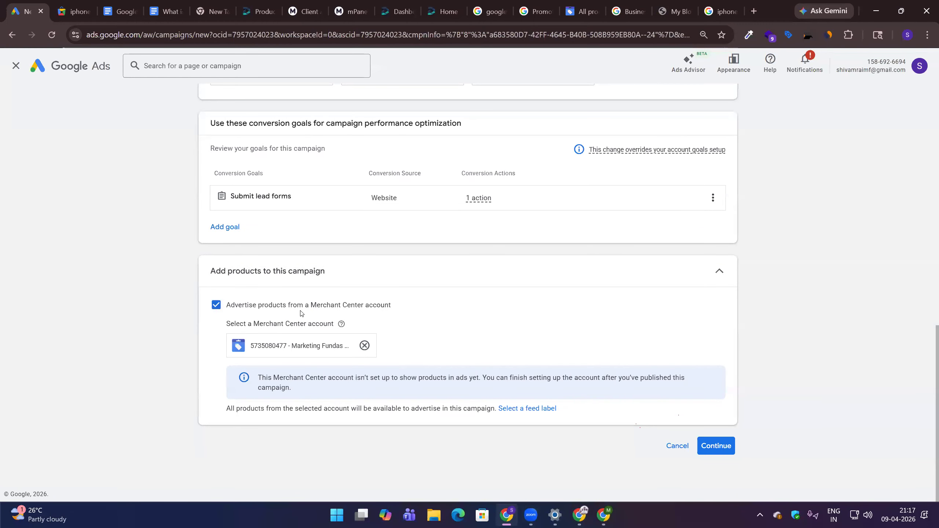
left_click(216, 305)
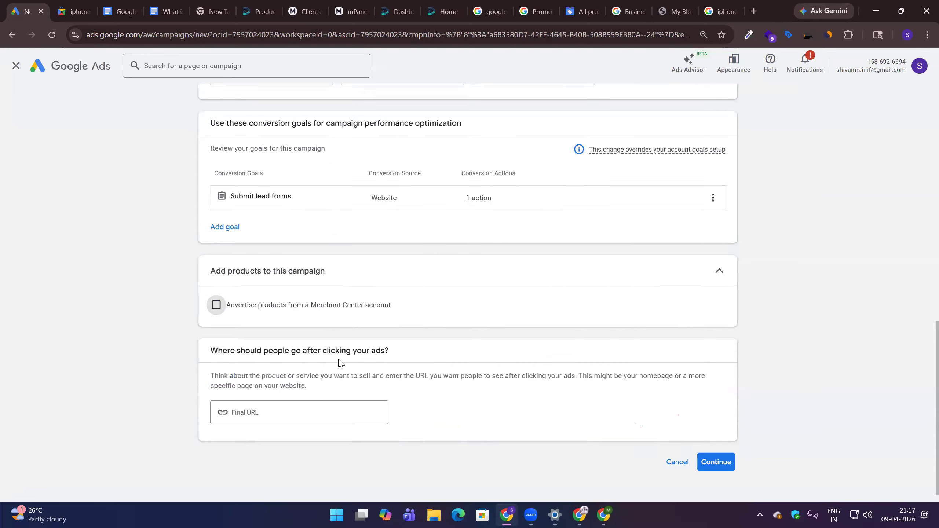
left_click(289, 409)
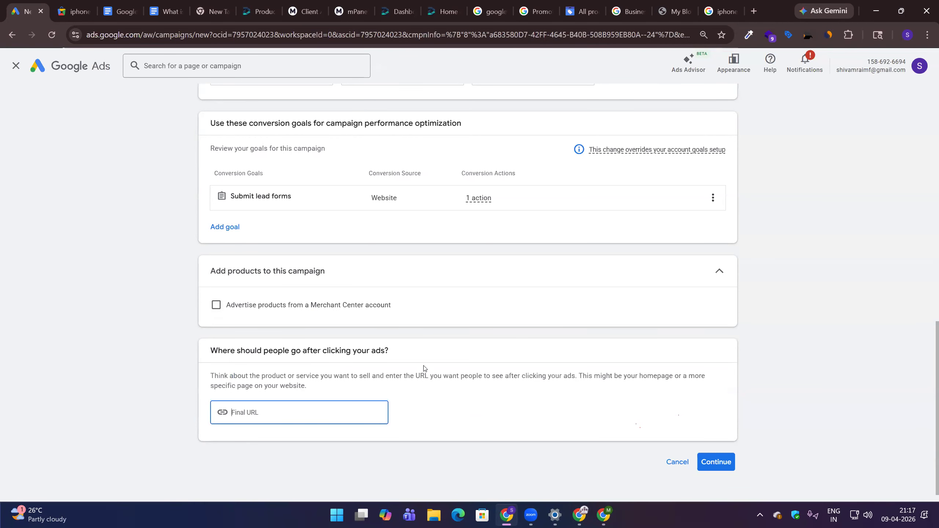
key("ctrl+t")
type("marketingfundas.com")
key("Return")
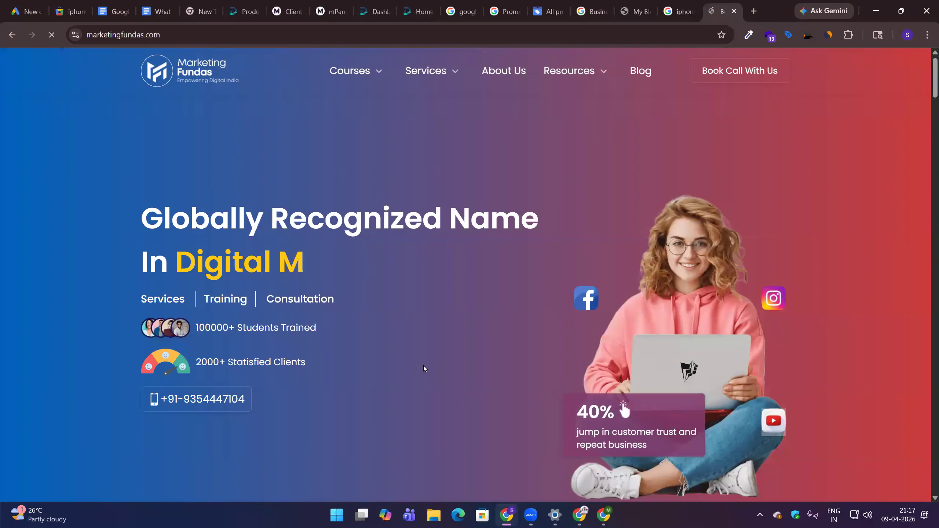
key("ctrl+l")
key("ctrl+c")
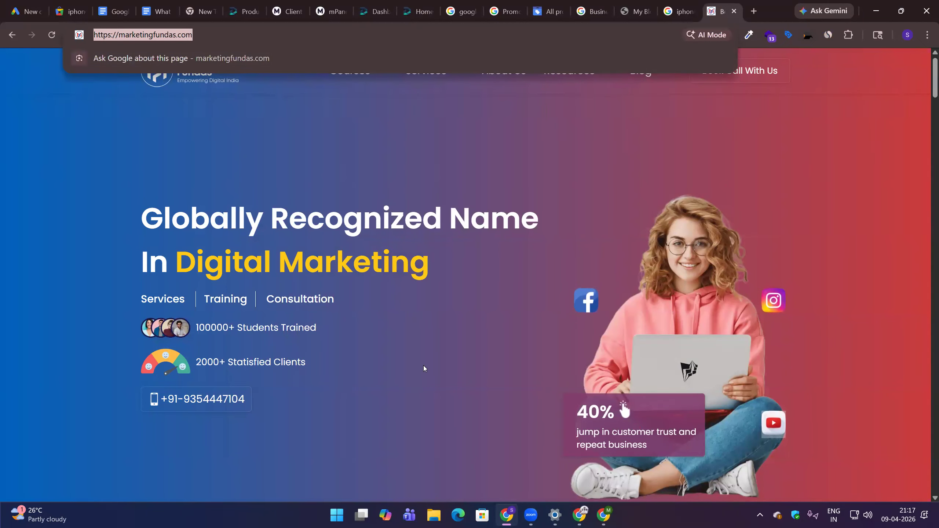
key("ctrl+1")
type("v")
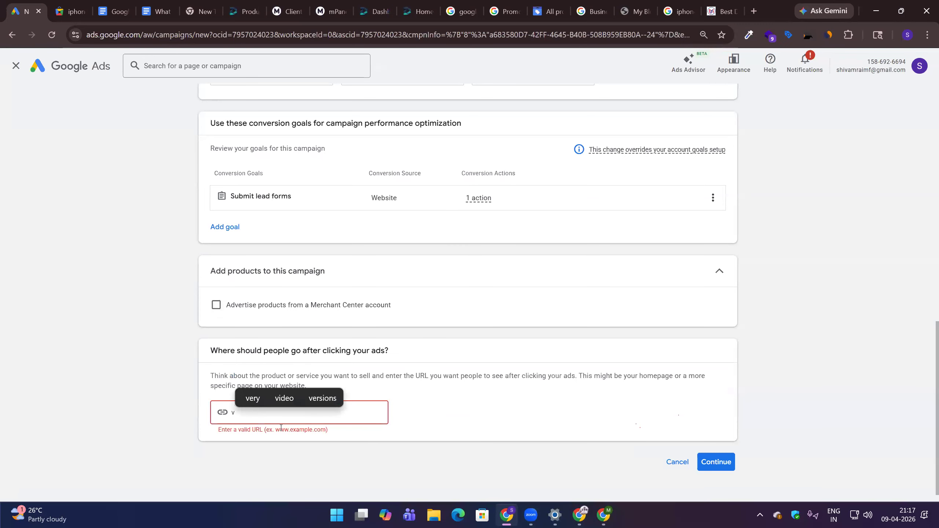
key("BackSpace")
key("ctrl+v")
key("Tab")
key("Tab")
key("Return")
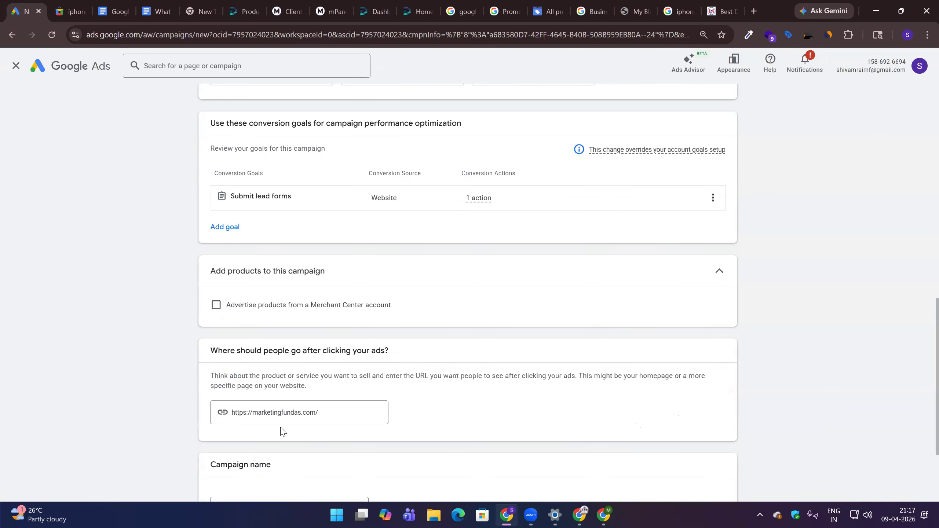
Step: Rename the campaign to 'Performance Max for DM Agency' and continue to bidding
scroll(285, 432, "down", 3)
left_click(293, 382)
key("BackSpace")
key("BackSpace")
type("for ")
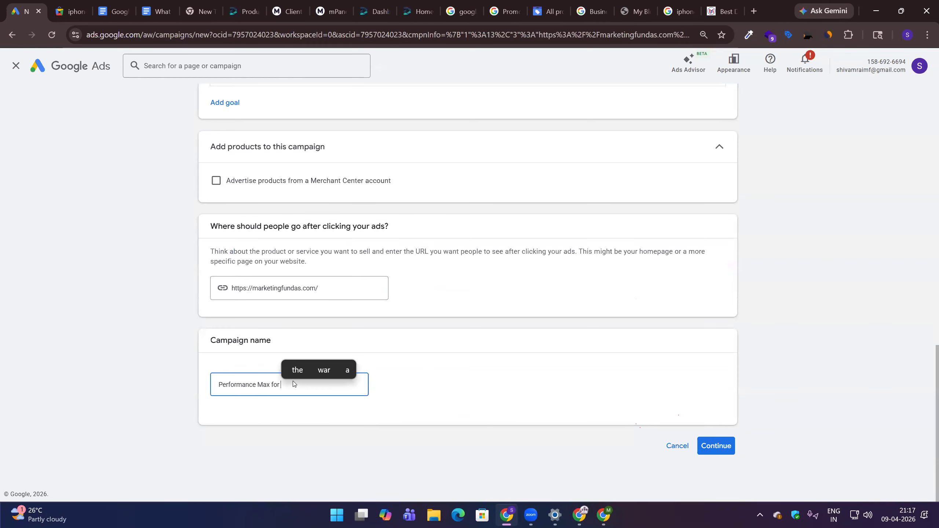
type("DM ")
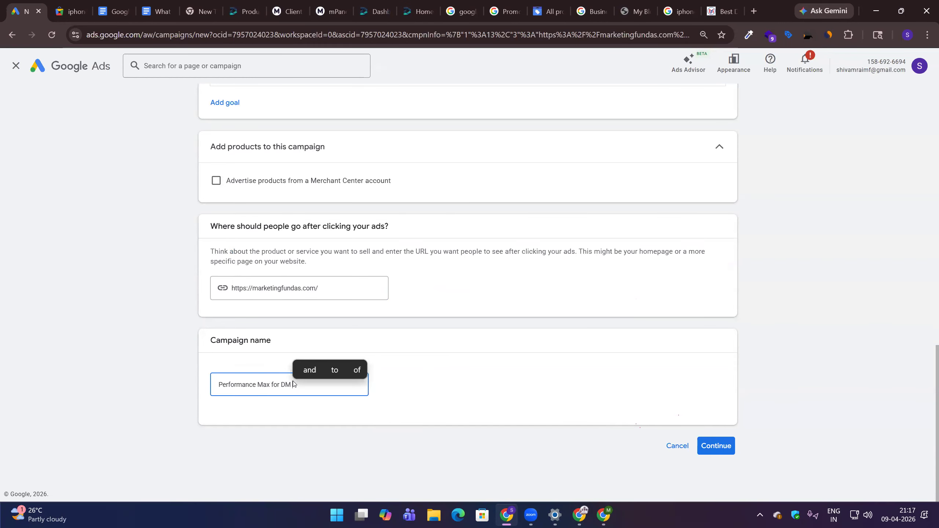
type("Agency")
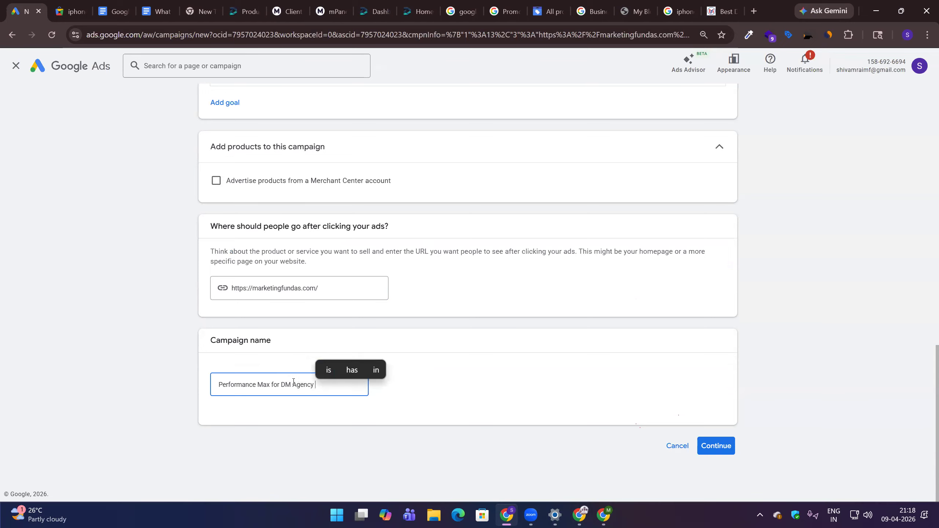
key("Return")
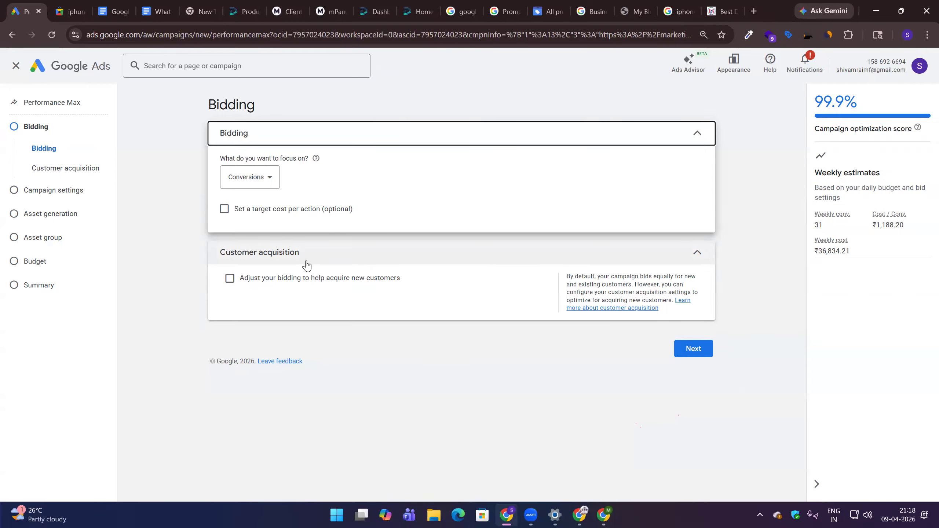
Step: Keep Conversions bidding with new and existing customers bid equally, then go to Campaign settings
left_click(341, 256)
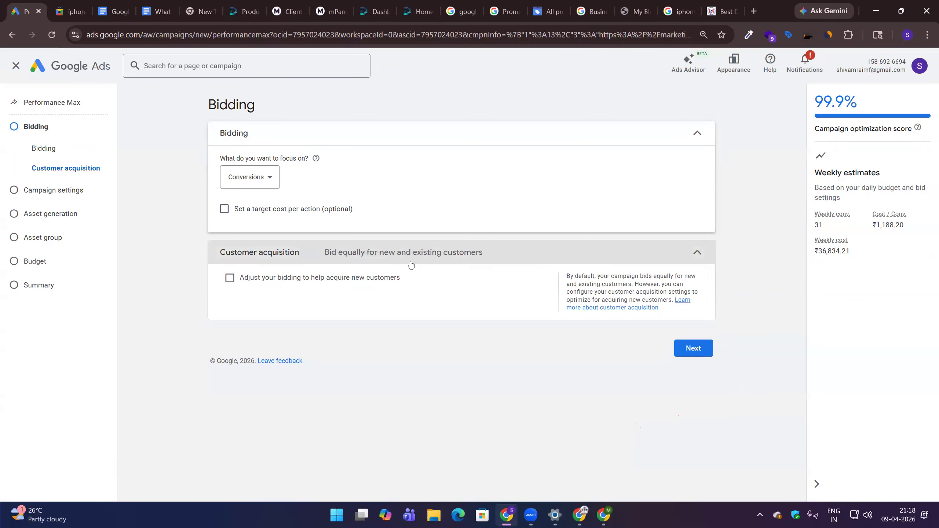
left_click(693, 284)
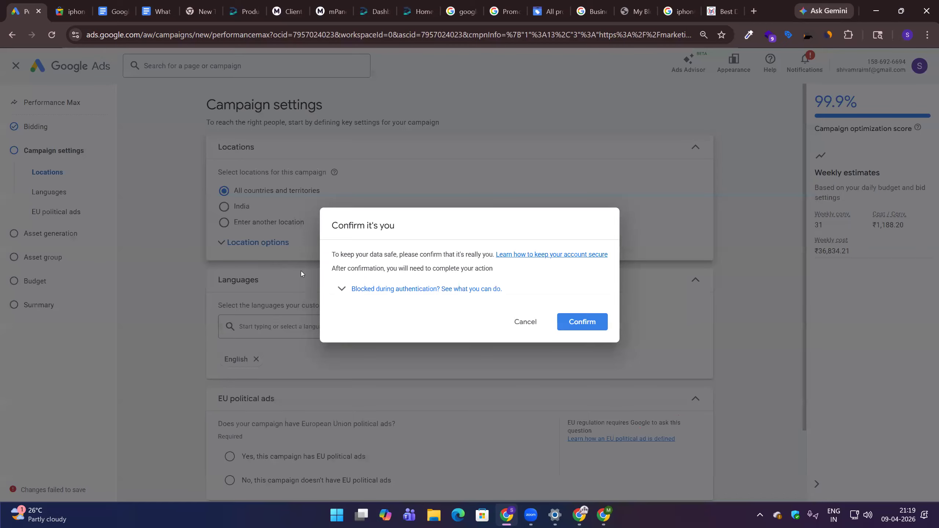
Step: Target India as the campaign location and all languages instead of only English
left_click(524, 322)
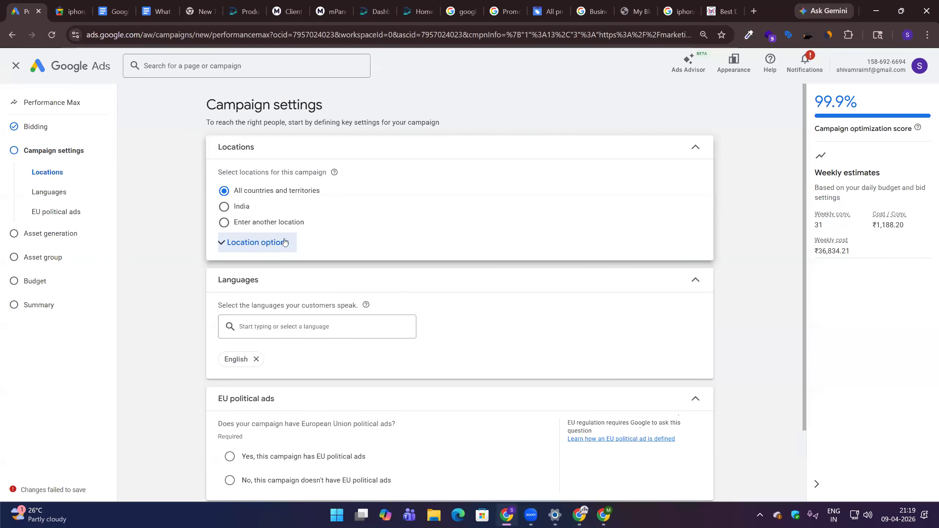
left_click(262, 250)
left_click(246, 223)
left_click(244, 210)
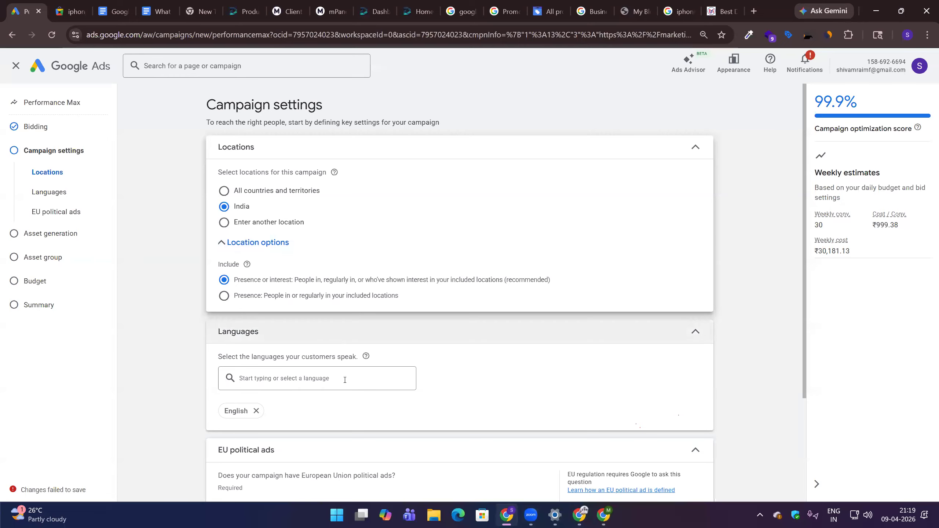
left_click(255, 411)
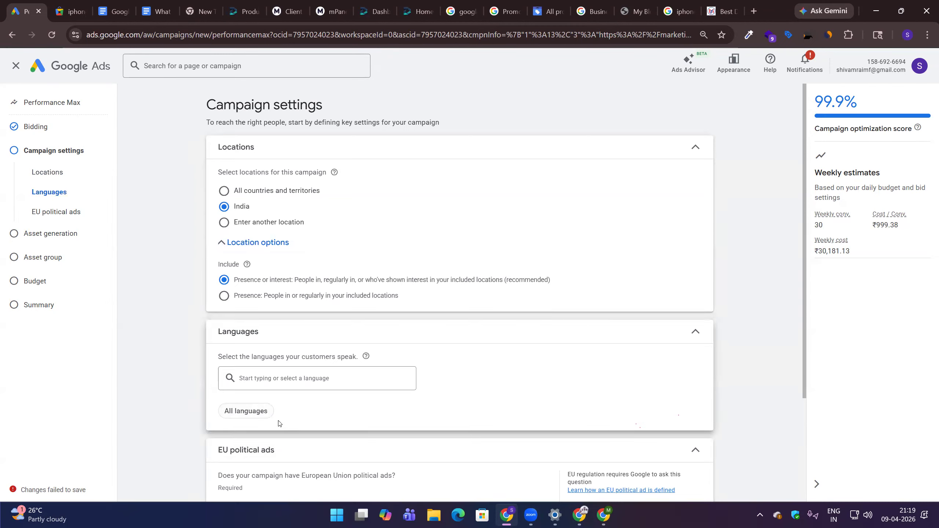
Step: Answer No to EU political ads and expand the additional campaign settings
scroll(285, 429, "down", 3)
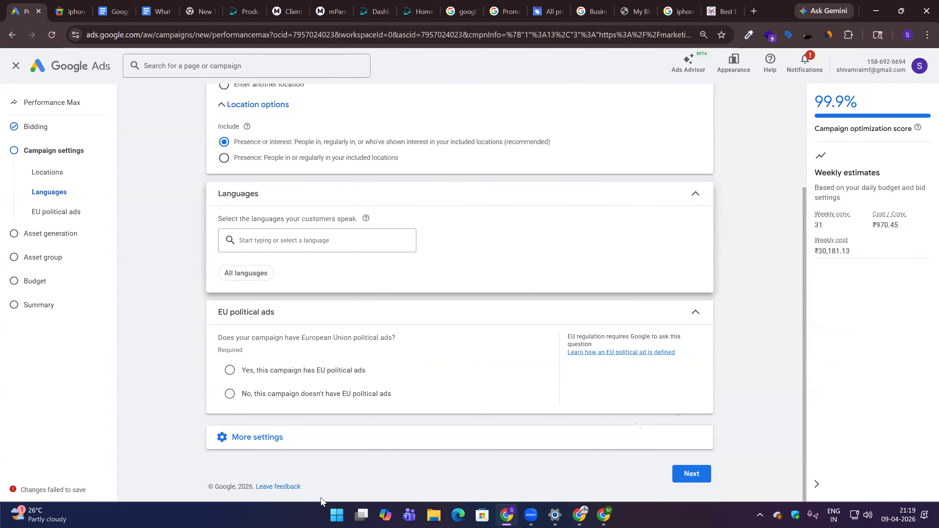
left_click(279, 394)
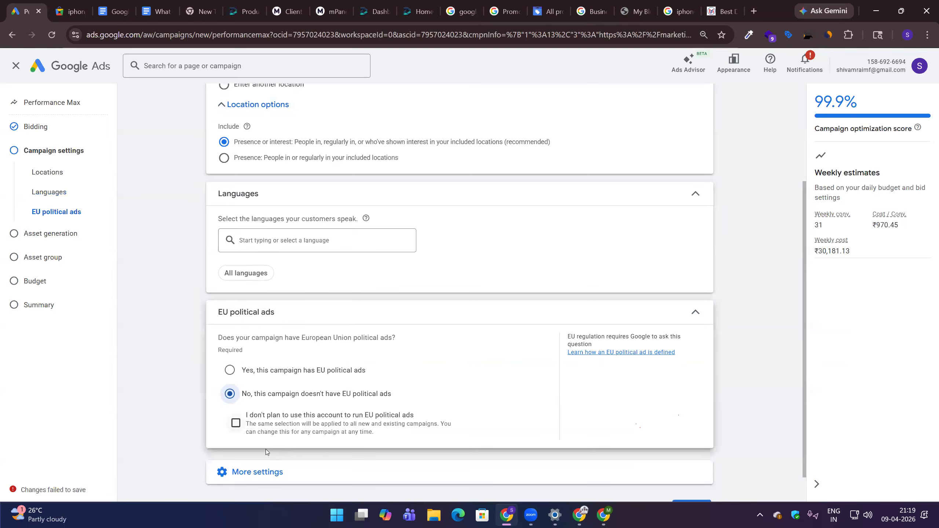
left_click(256, 475)
scroll(306, 448, "down", 4)
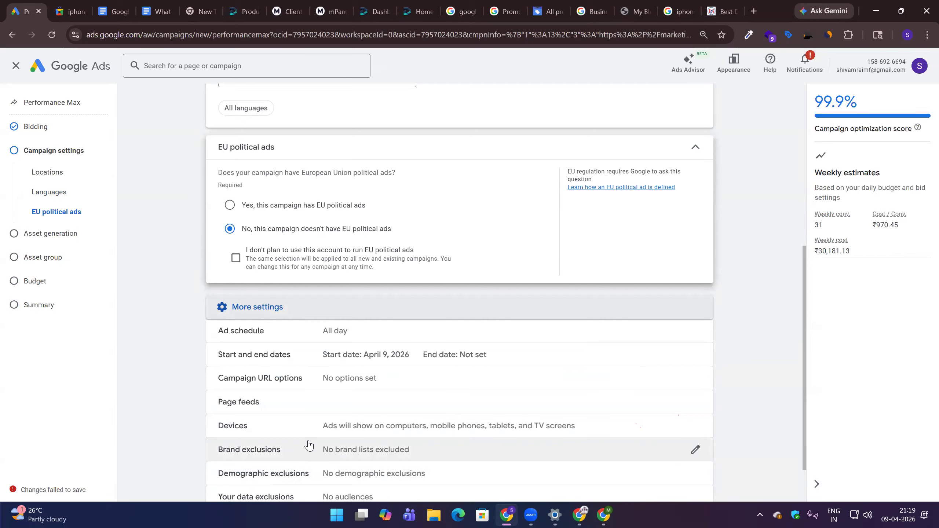
scroll(309, 446, "down", 2)
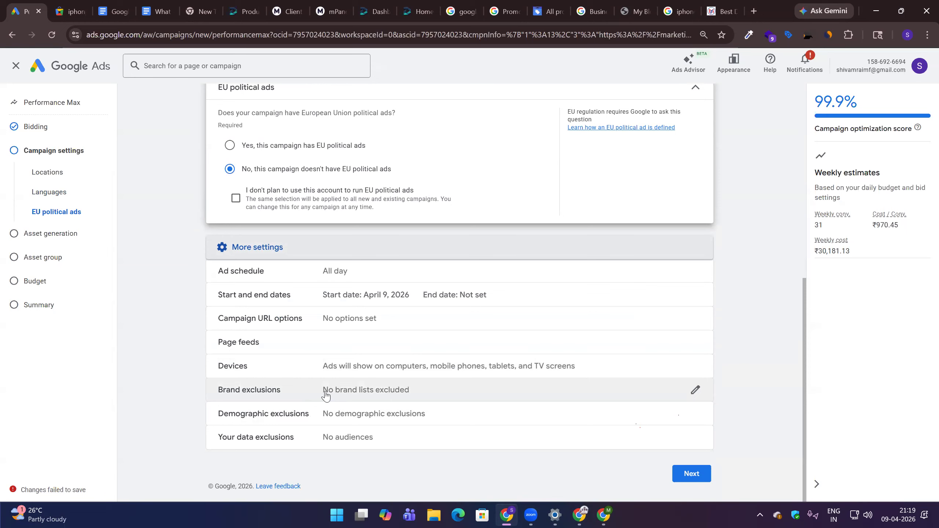
Step: Leave demographic exclusions empty after toggling gender exclusions on and back off
left_click(355, 413)
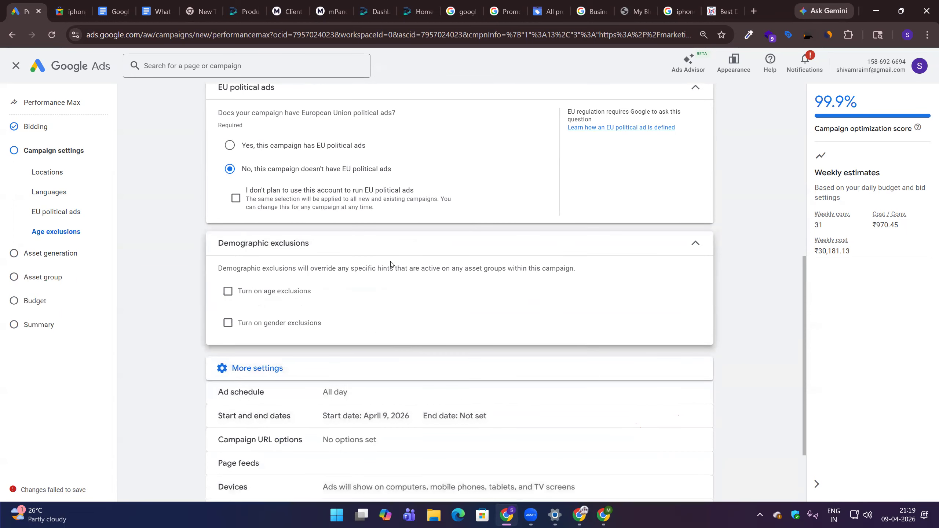
left_click(292, 323)
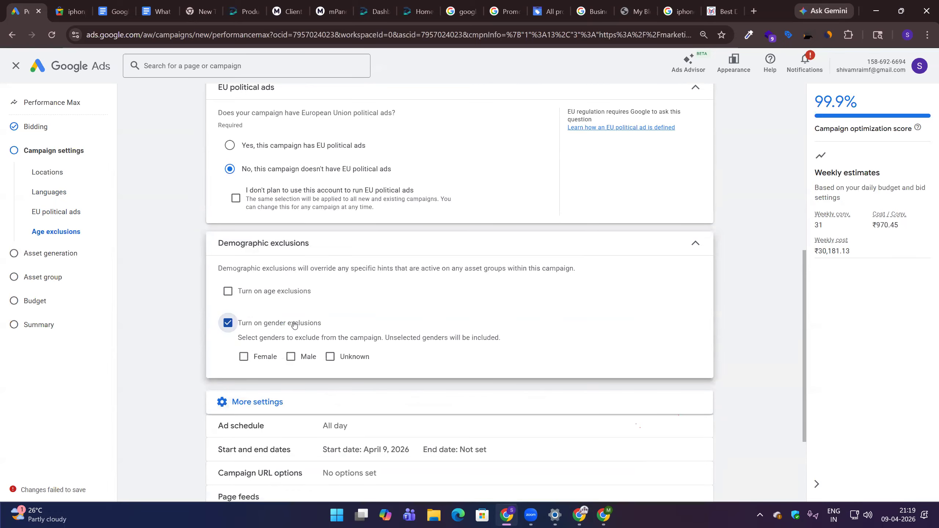
left_click(228, 324)
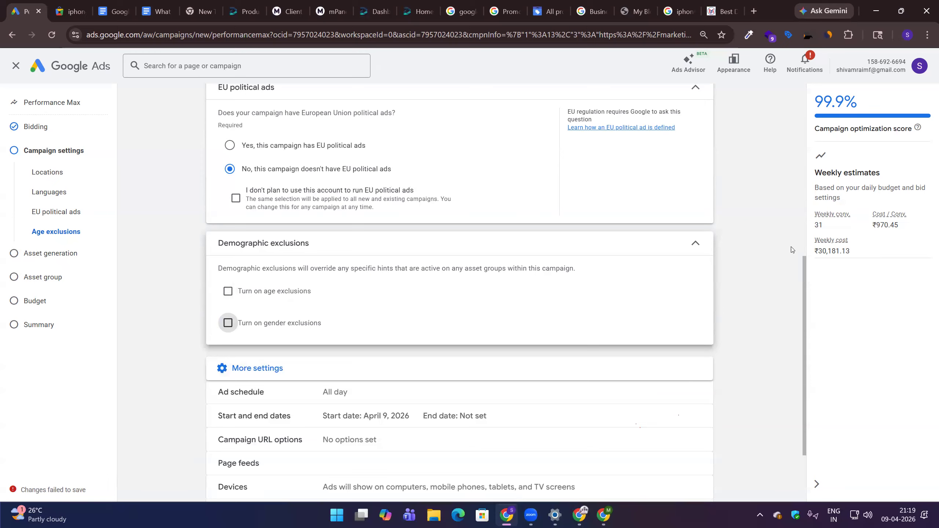
left_click(695, 243)
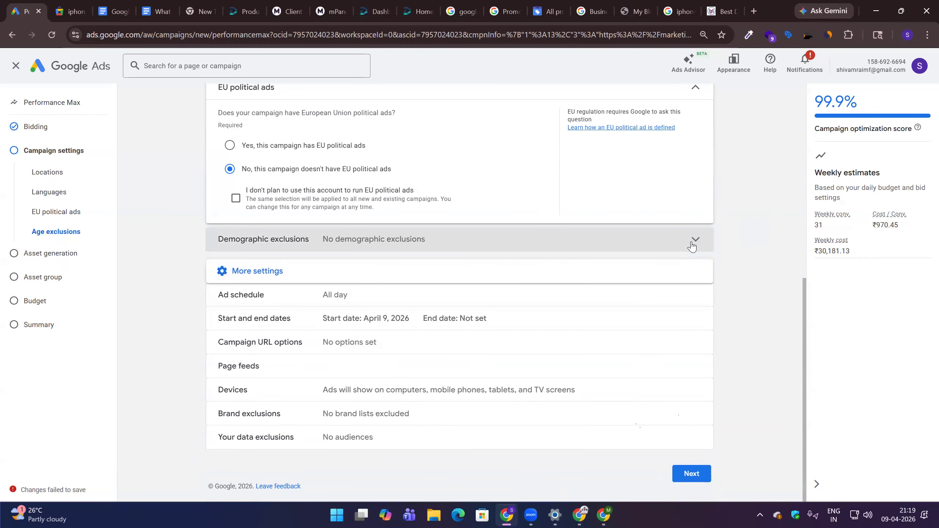
Step: Continue to Asset generation and confirm identity in the 'Confirm it's you' dialog
left_click(693, 473)
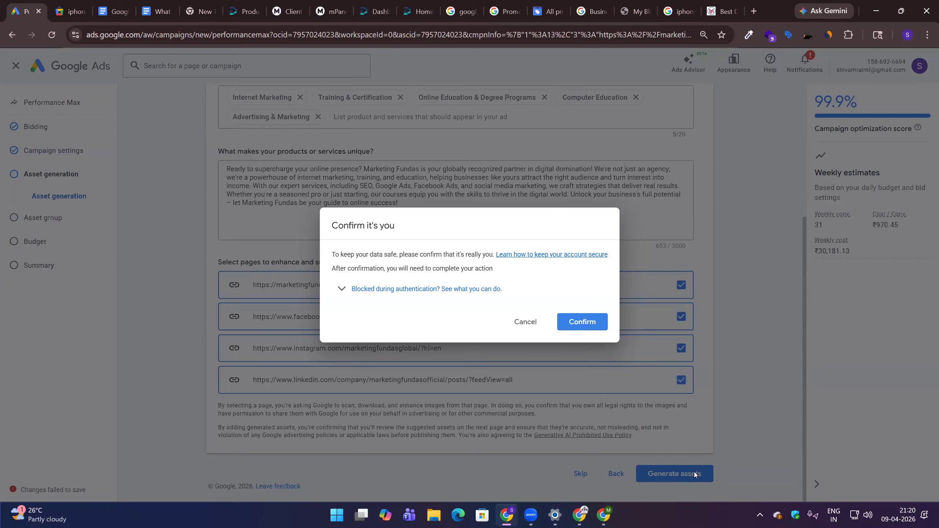
left_click(582, 321)
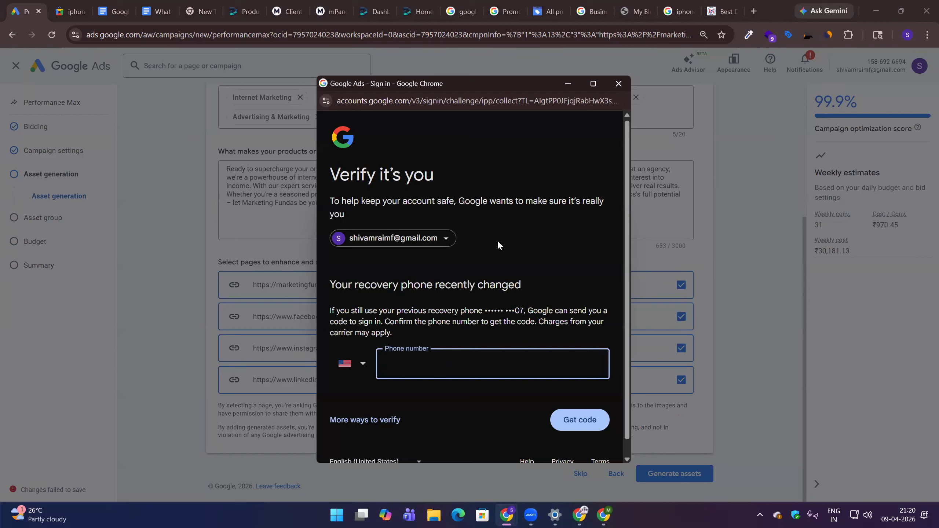
Step: Verify by phone: choose India (+91), enter the phone number, then submit the 6-digit code
left_click(354, 371)
scroll(398, 246, "down", 20)
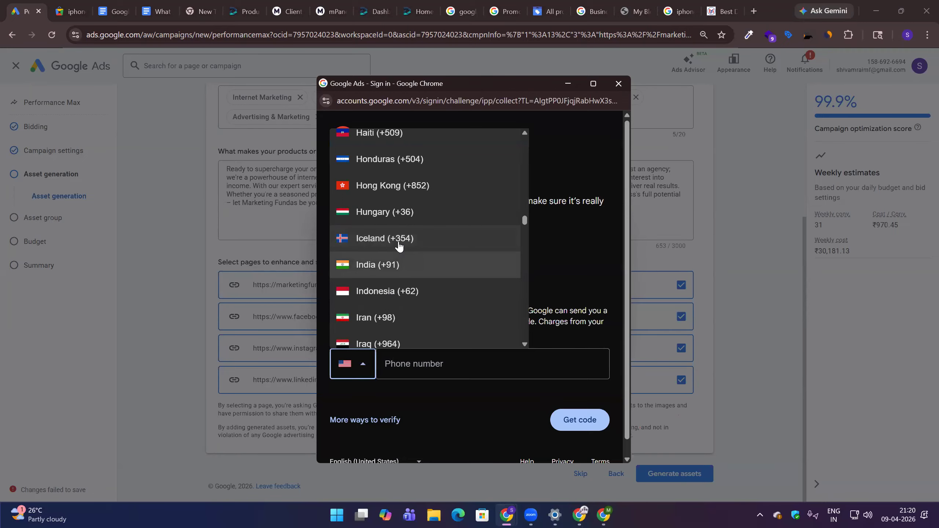
scroll(398, 246, "up", 12)
scroll(398, 246, "down", 12)
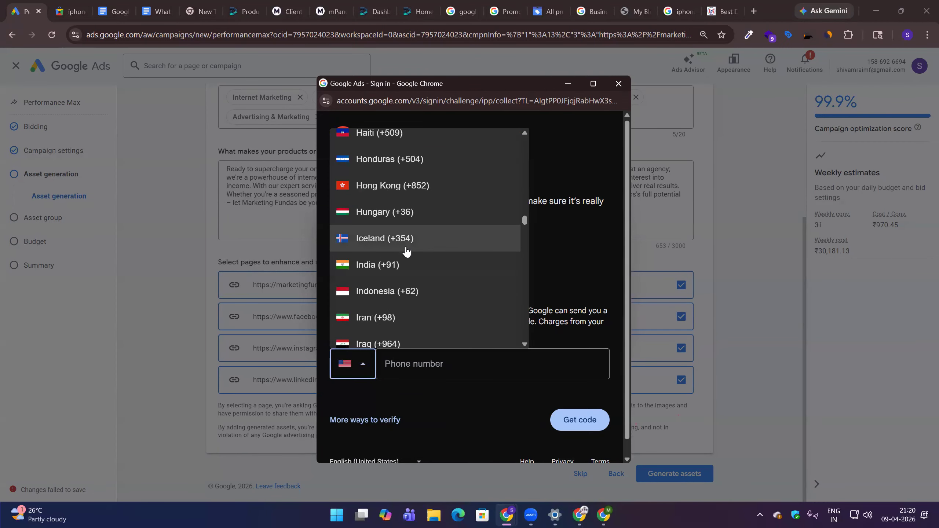
left_click(404, 264)
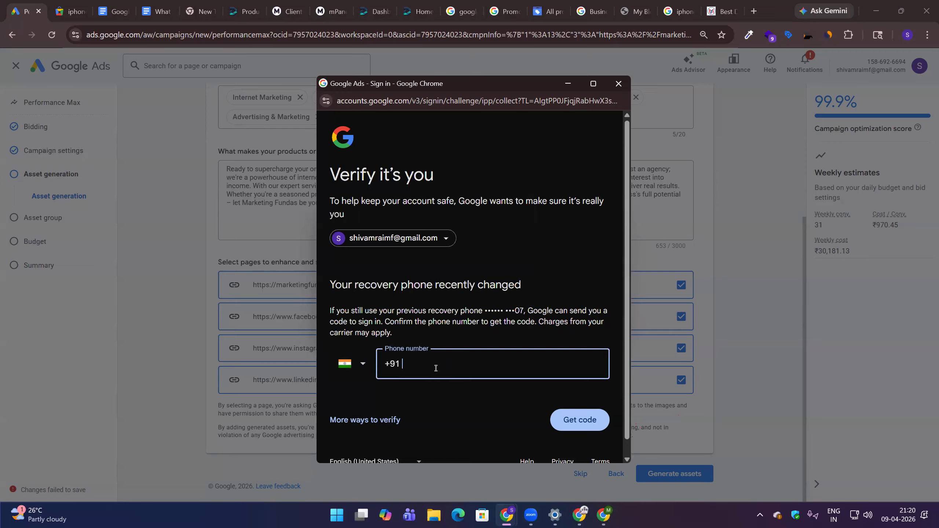
left_click(571, 421)
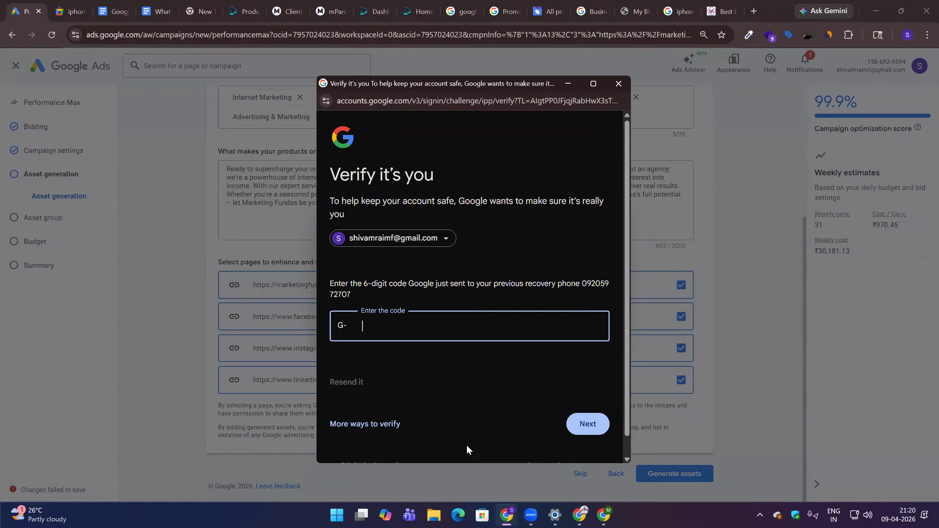
left_click(580, 432)
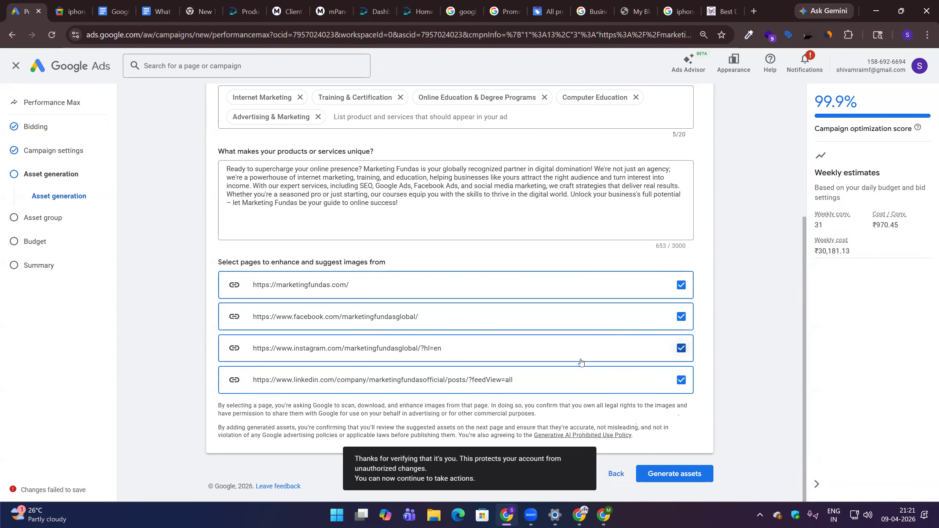
Step: Skip AI asset generation and advance the draft to the asset group step
scroll(615, 405, "up", 1)
scroll(615, 405, "up", 1)
scroll(615, 405, "down", 2)
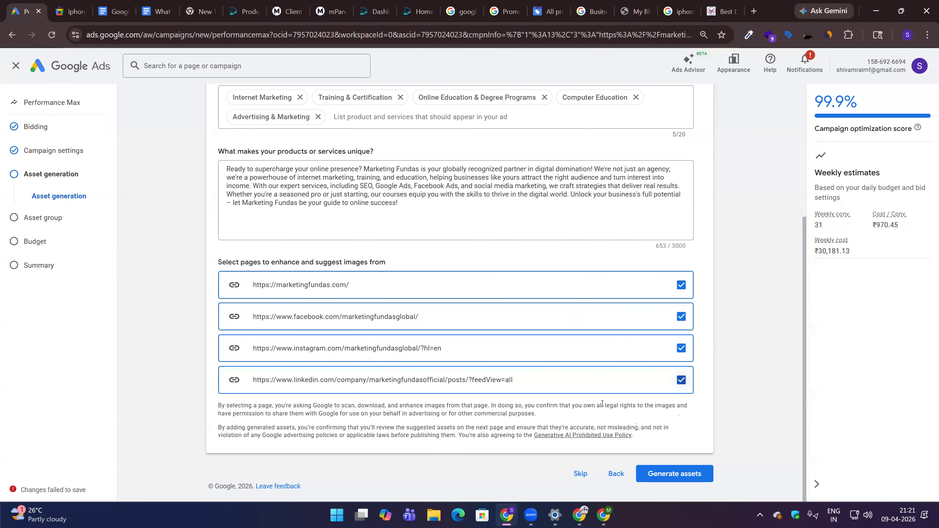
left_click(581, 472)
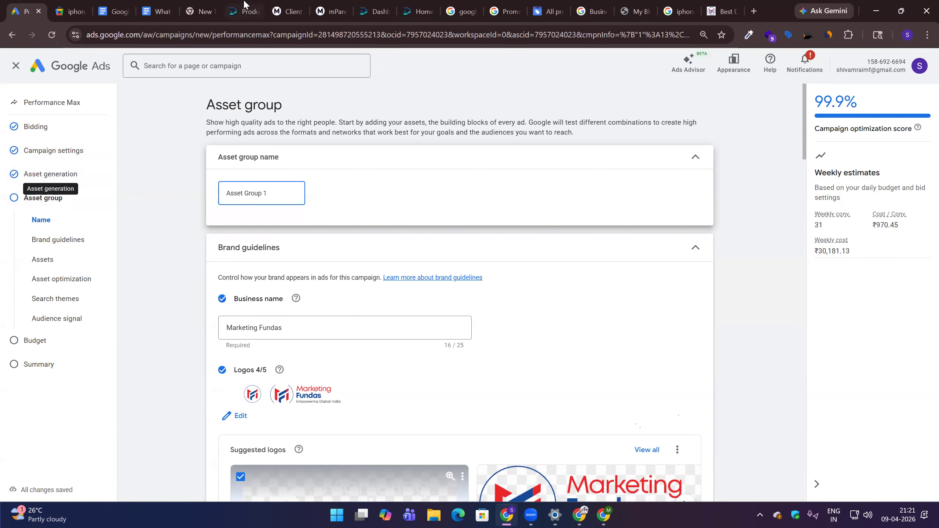
Step: Review Asset Group 1's Incomplete ad strength and expand the Final URL row
scroll(262, 311, "down", 3)
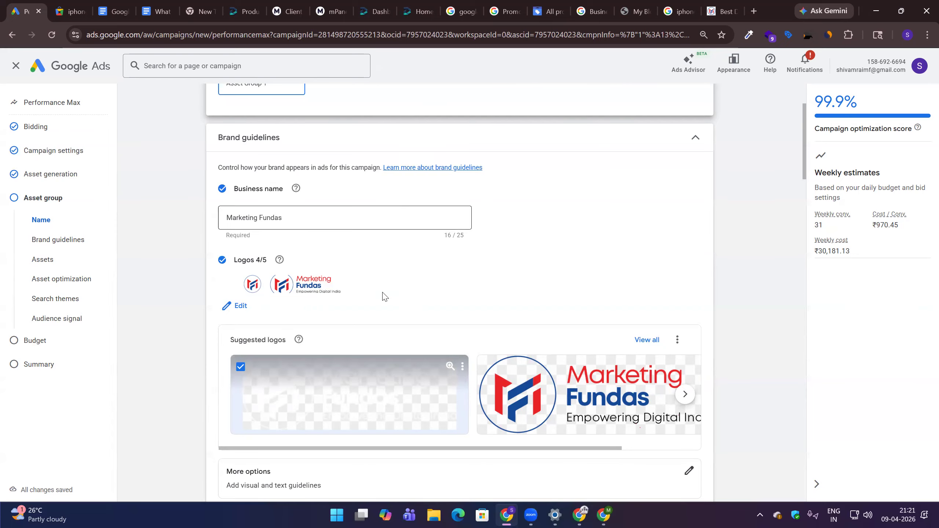
scroll(487, 453, "right", 3)
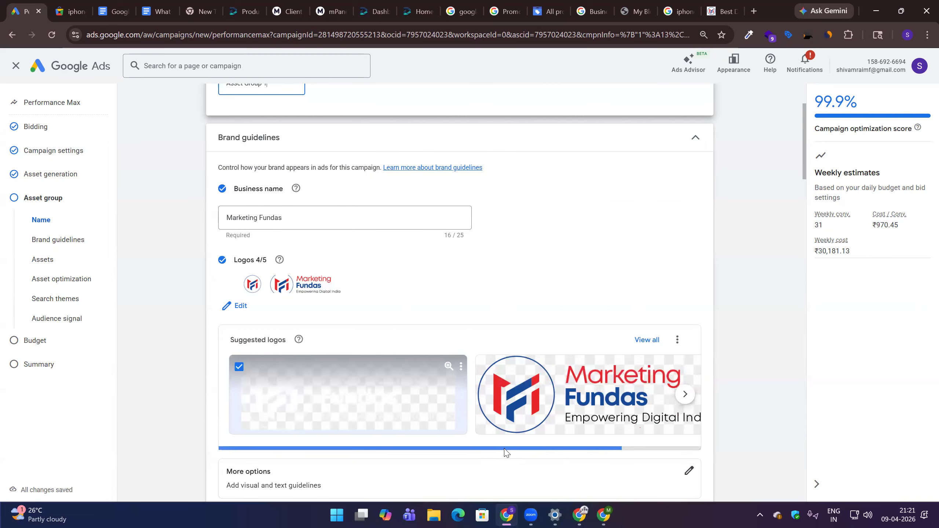
scroll(530, 464, "down", 3)
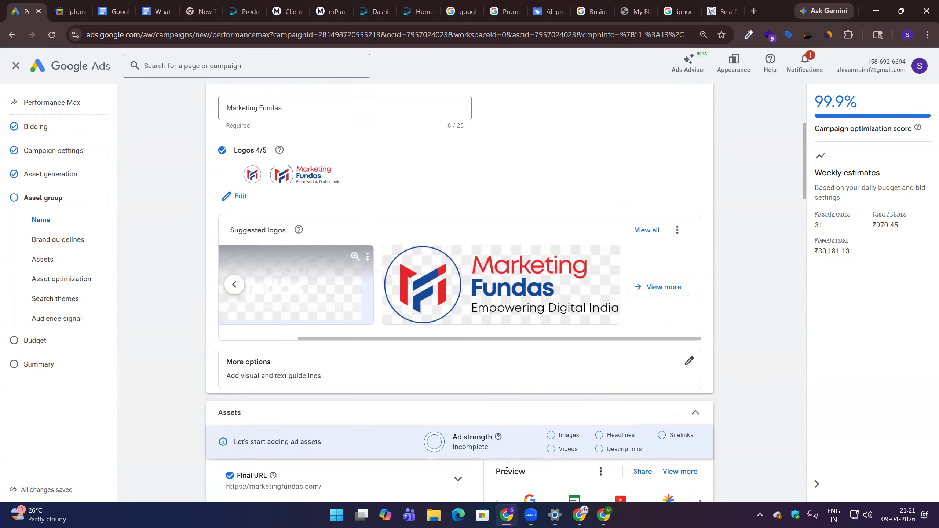
scroll(507, 353, "down", 3)
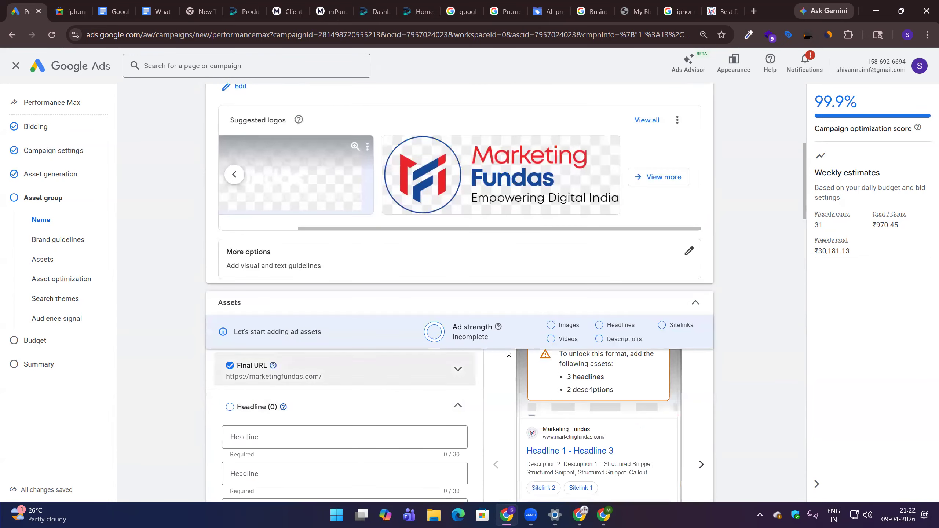
left_click_drag(454, 327, 497, 347)
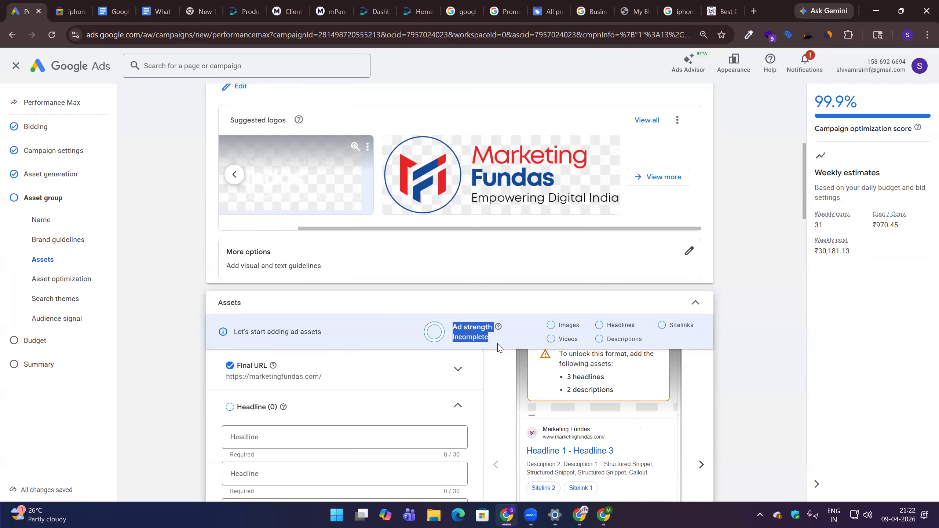
left_click(456, 369)
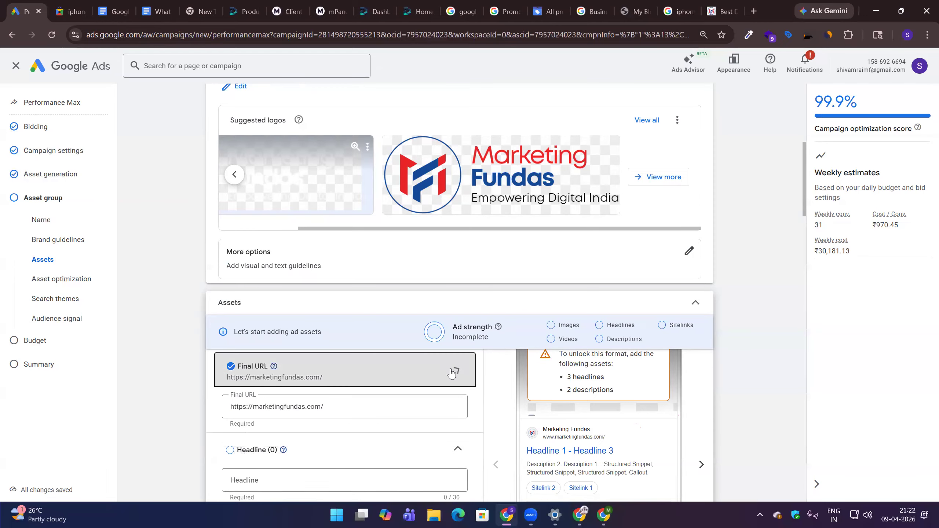
scroll(406, 352, "down", 3)
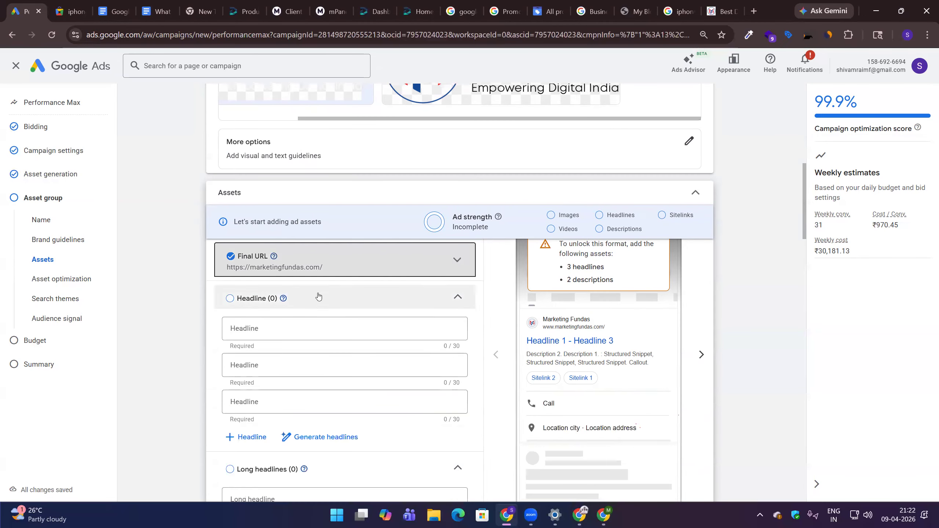
Step: Generate AI headlines from the example description and pick the first six, such as Digital Marketing Courses
left_click(309, 437)
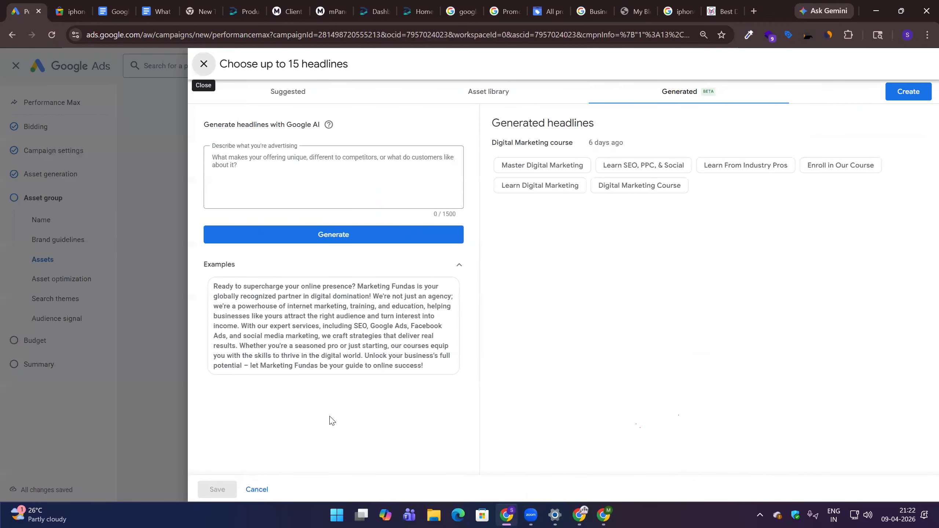
left_click(287, 312)
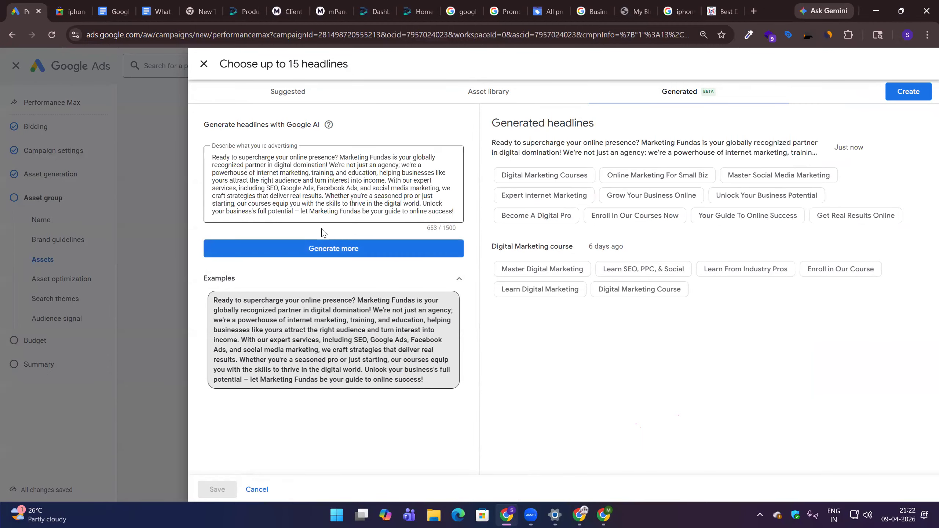
left_click_drag(237, 157, 409, 195)
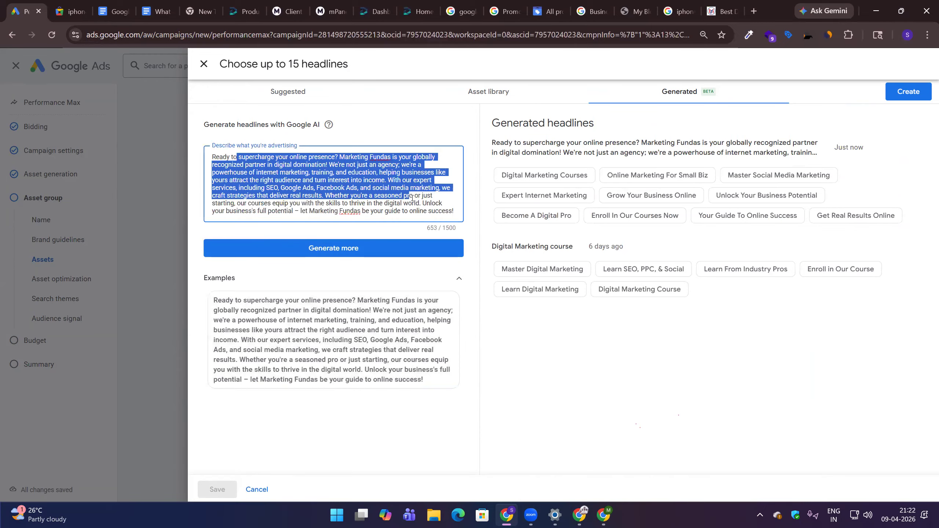
left_click(568, 183)
left_click(667, 176)
left_click(794, 176)
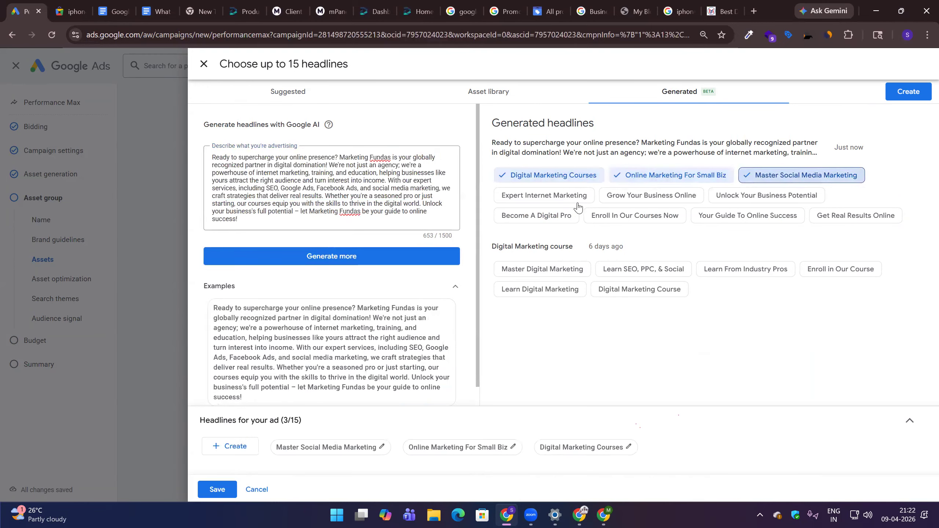
left_click(633, 195)
left_click(780, 195)
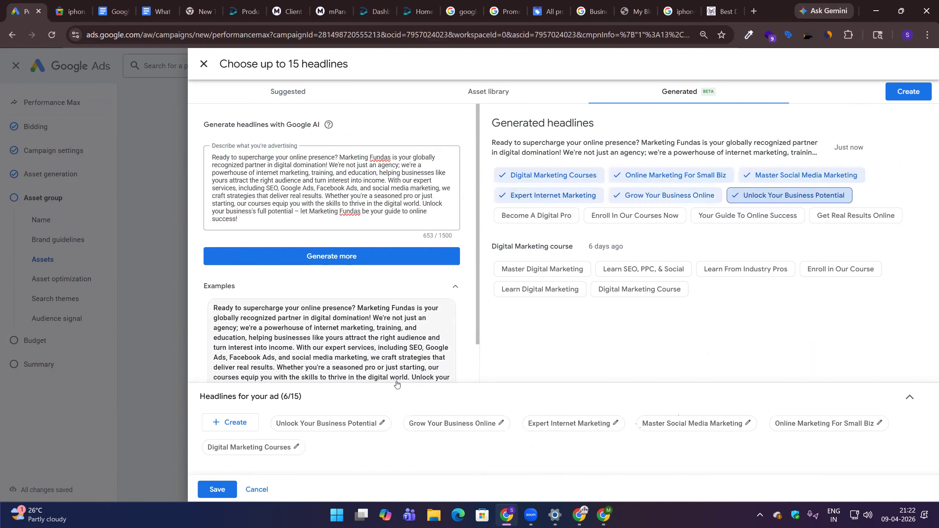
left_click_drag(284, 397, 315, 398)
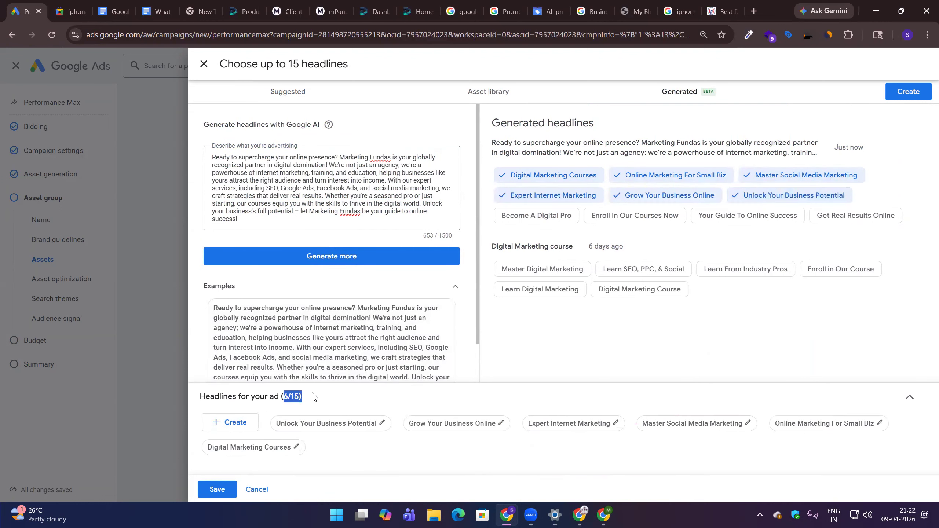
Step: Pick nine more headlines, including Learn SEO, PPC, & Social, and save all 15
left_click(568, 213)
left_click(639, 215)
left_click(773, 215)
left_click(547, 235)
left_click(551, 289)
left_click(640, 288)
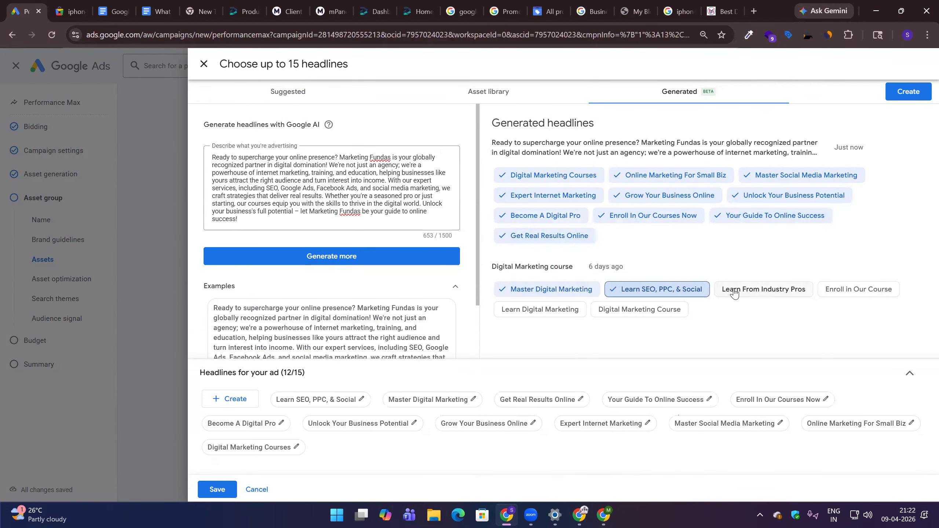
left_click(736, 290)
left_click(620, 311)
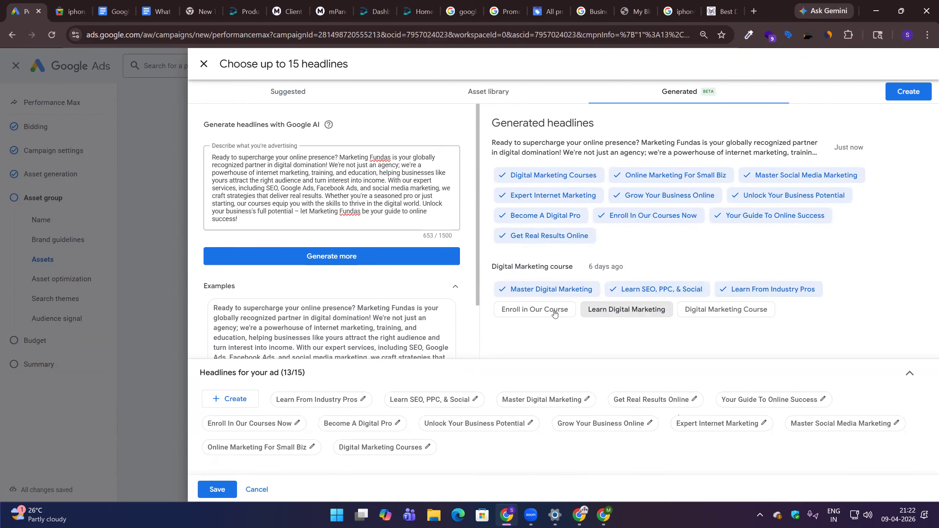
left_click(534, 309)
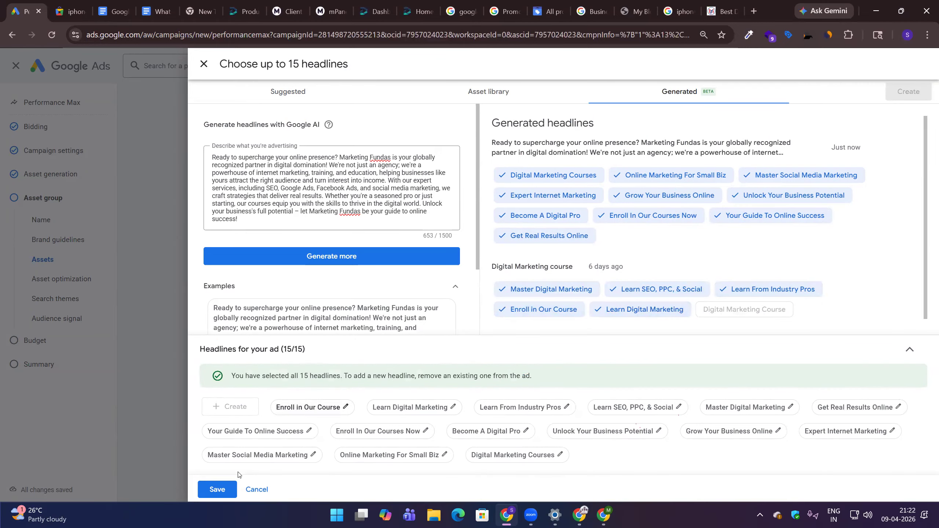
left_click(230, 489)
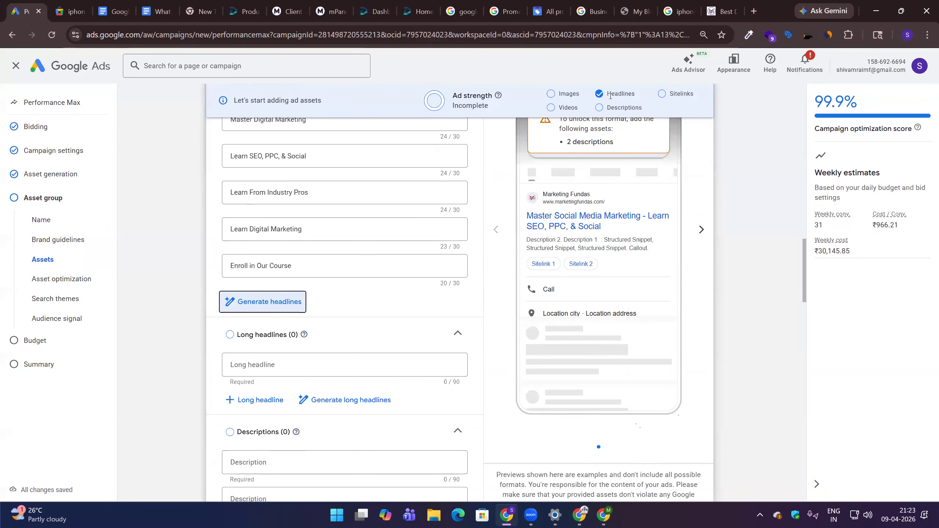
Step: Generate AI long headlines after trimming the business description to its first two sentences
left_click(305, 364)
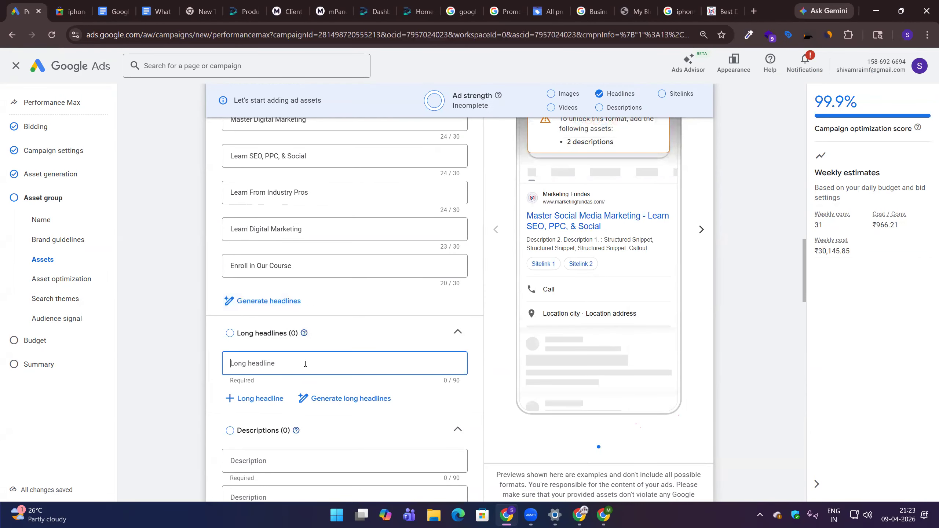
left_click(338, 399)
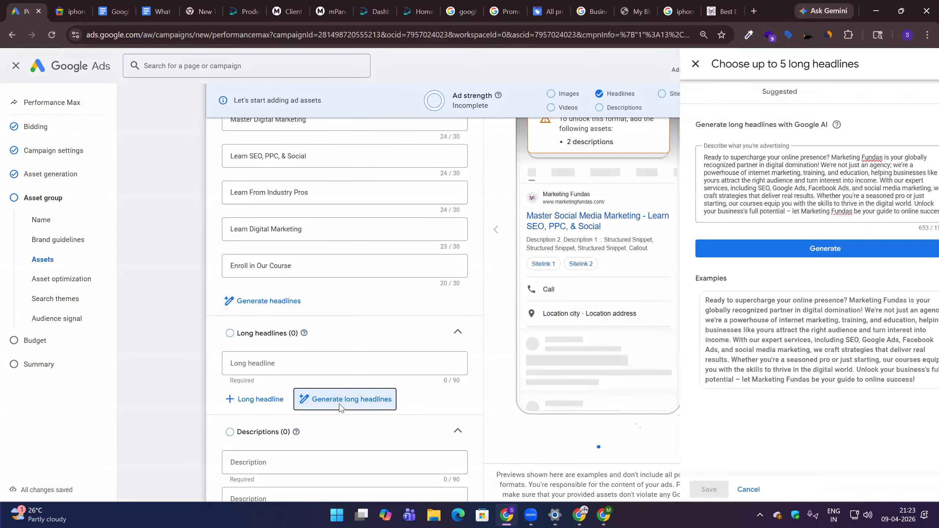
left_click(330, 255)
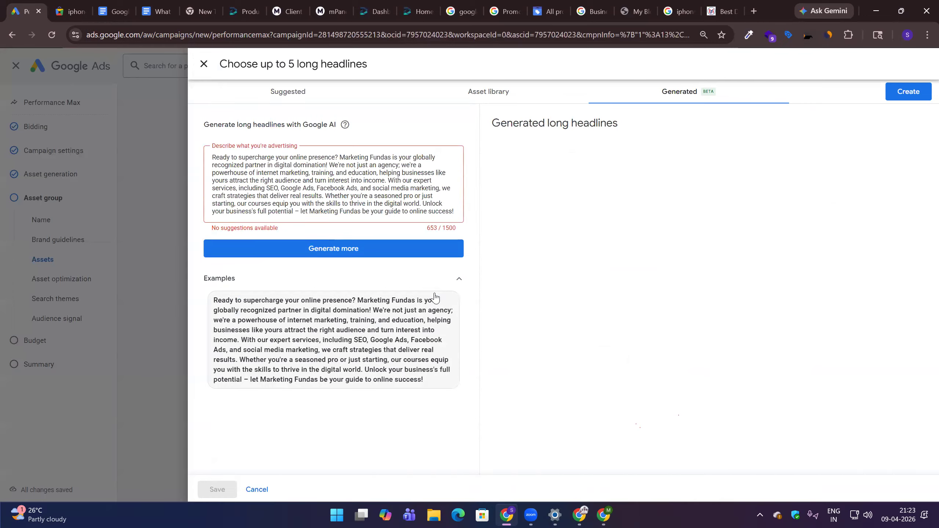
left_click(419, 250)
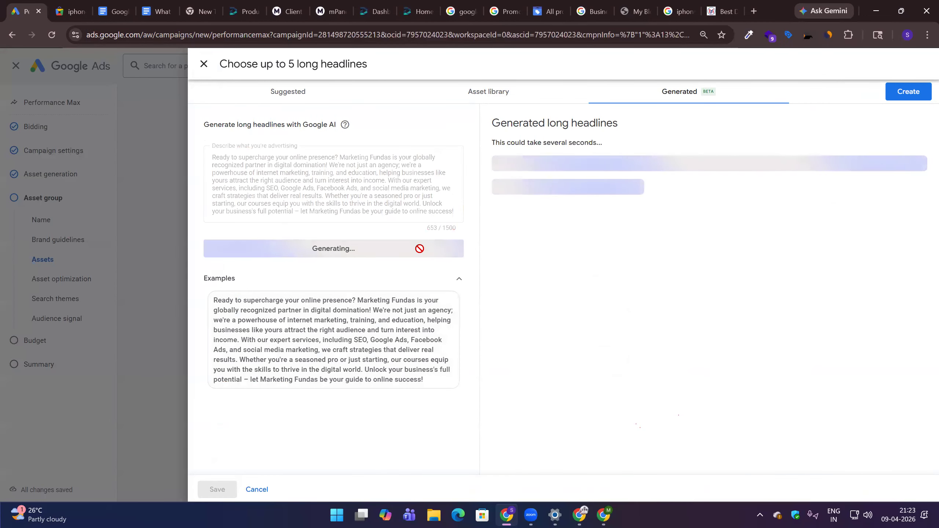
left_click(424, 259)
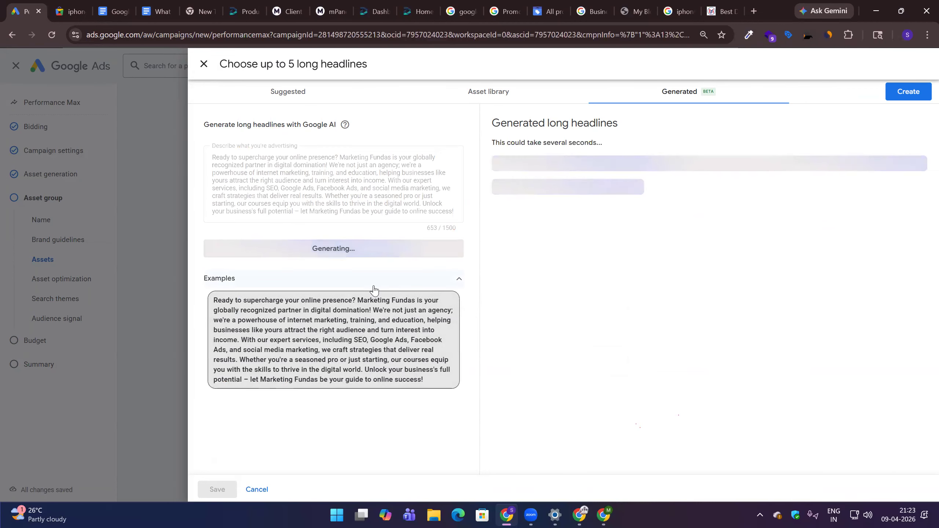
left_click(393, 248)
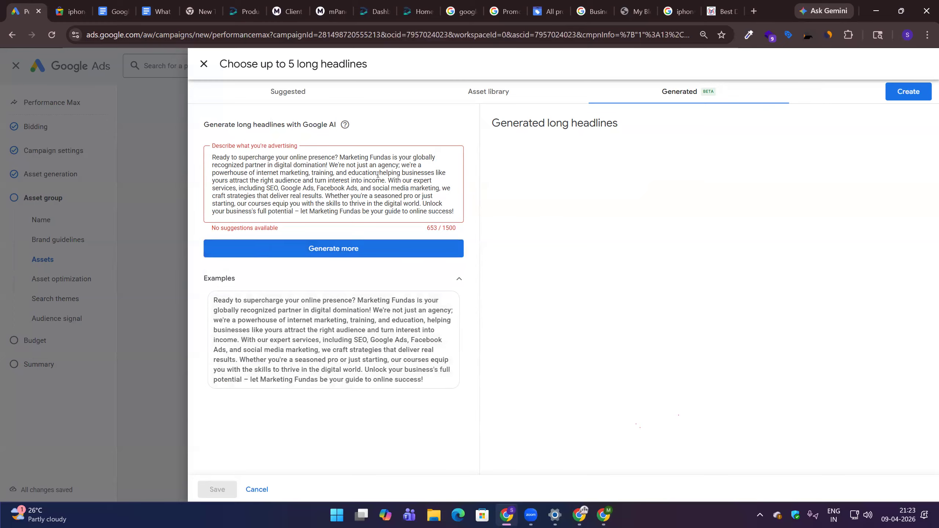
left_click_drag(328, 166, 476, 245)
key("BackSpace")
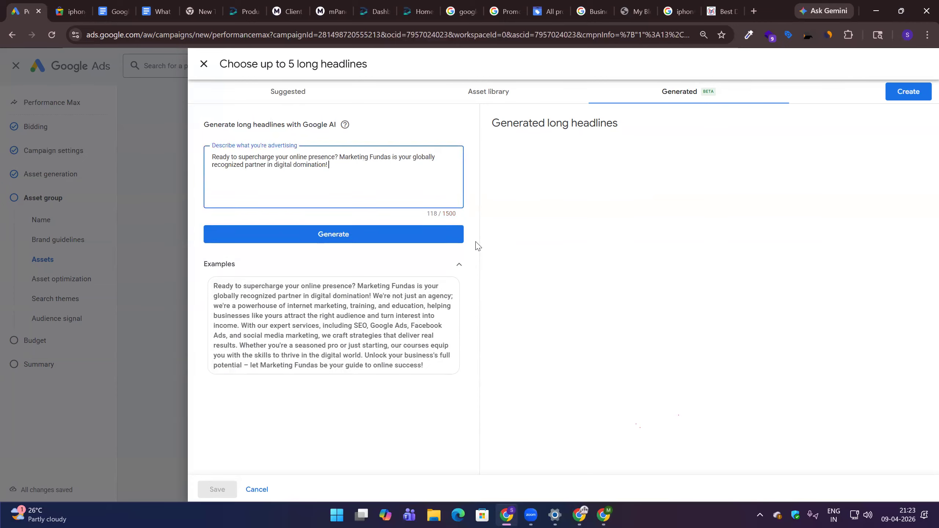
left_click(420, 235)
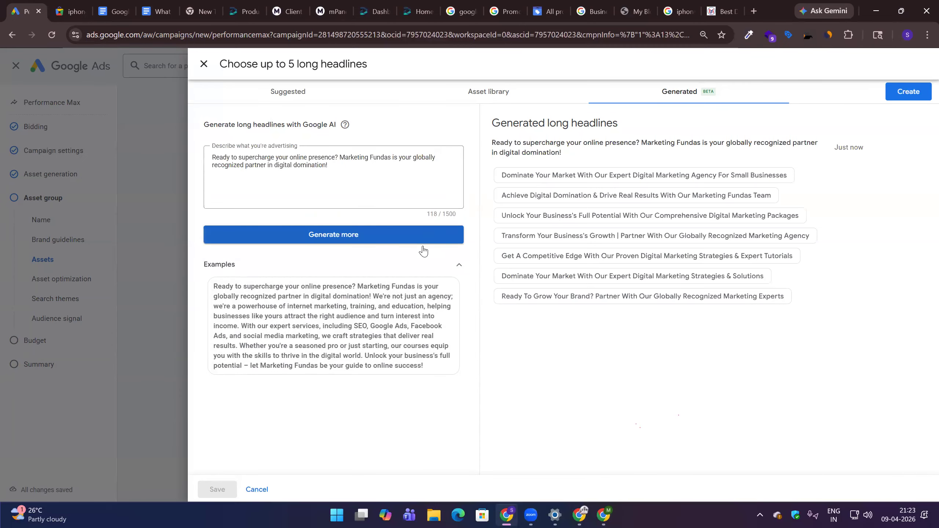
Step: Save five long headlines, including Achieve Digital Domination and the Competitive Edge headline
left_click(565, 184)
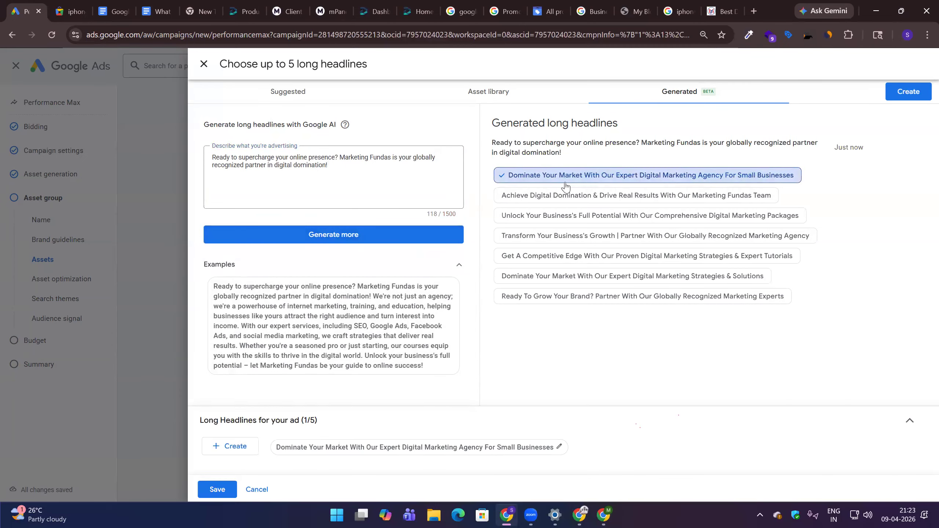
left_click(566, 200)
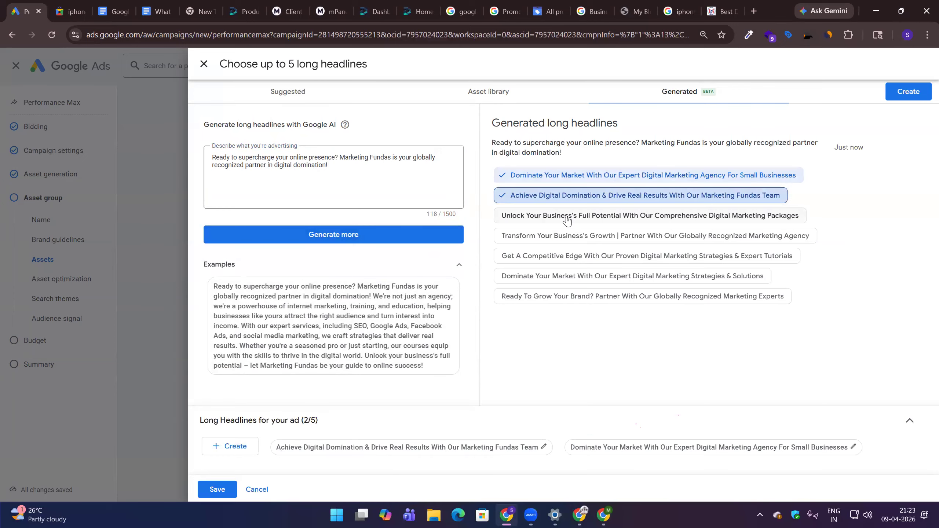
left_click(566, 218)
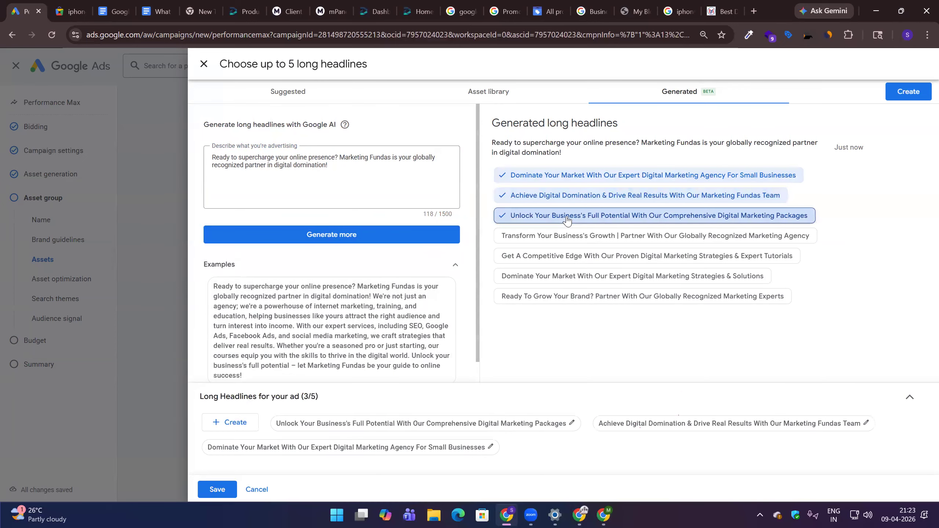
left_click(582, 240)
left_click(582, 258)
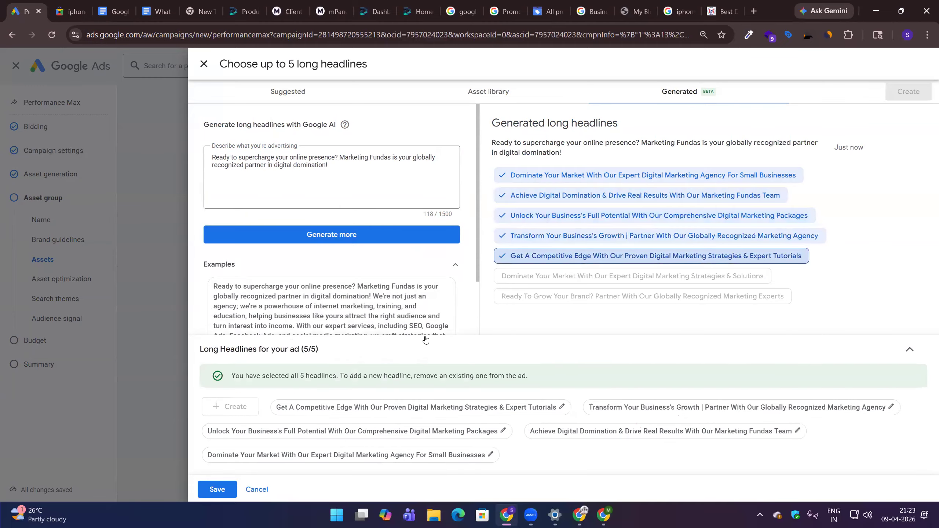
left_click(222, 489)
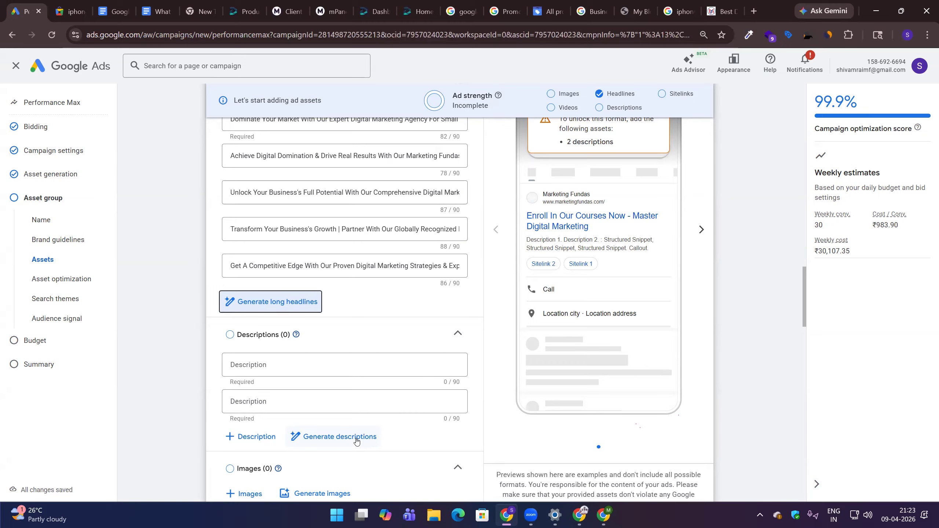
Step: Save the first five AI descriptions, from 'Grow your business online…' to the free consultation one
left_click(283, 360)
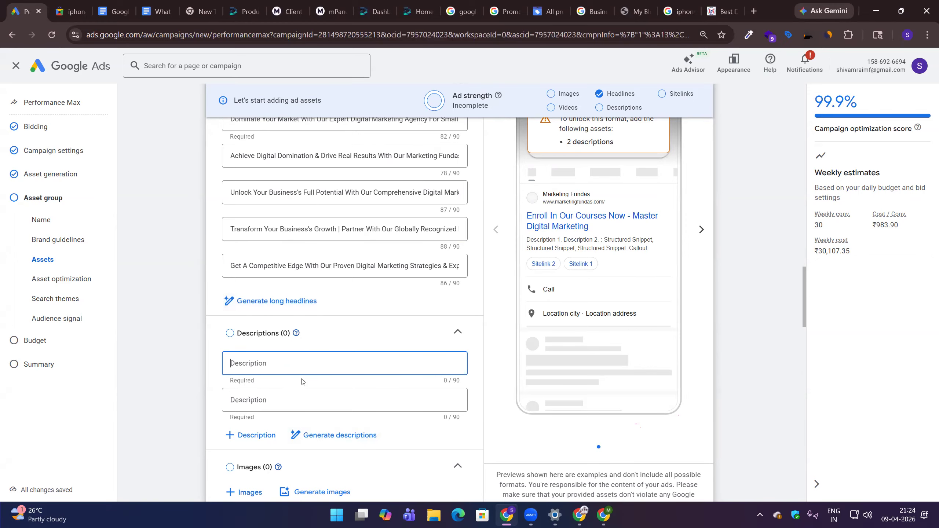
left_click(318, 434)
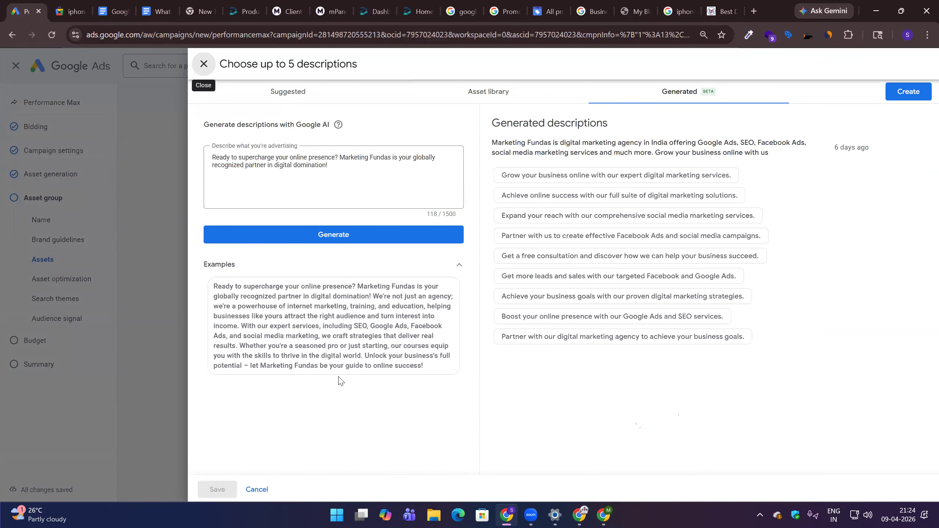
left_click(619, 176)
left_click(608, 195)
left_click(596, 215)
left_click(588, 235)
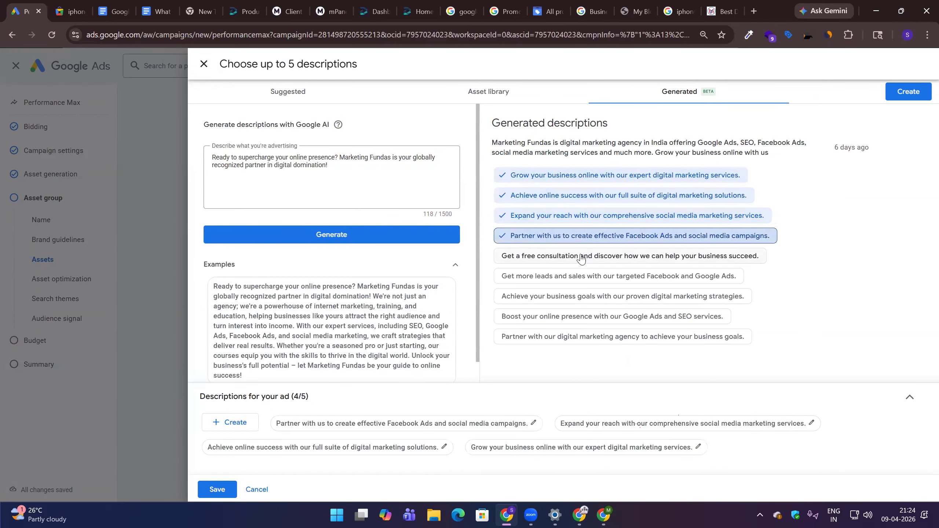
left_click(580, 257)
left_click(205, 490)
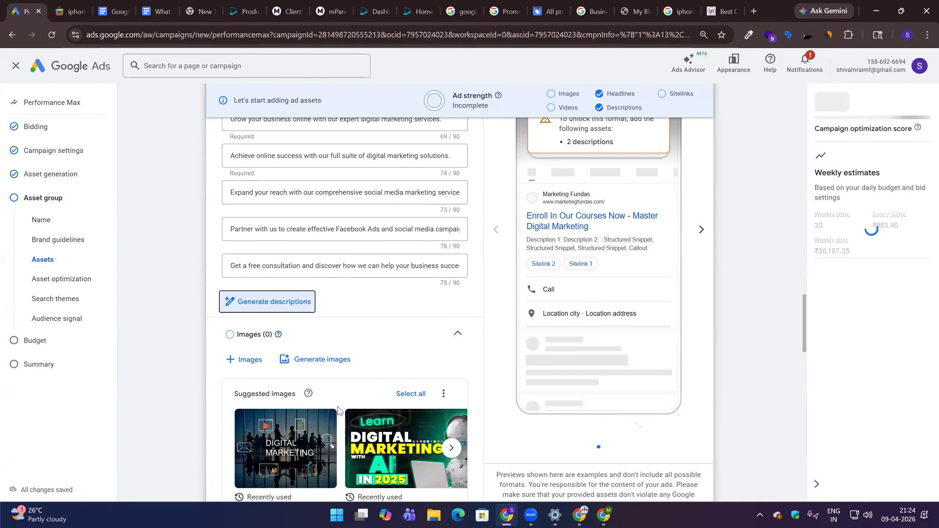
scroll(338, 410, "down", 3)
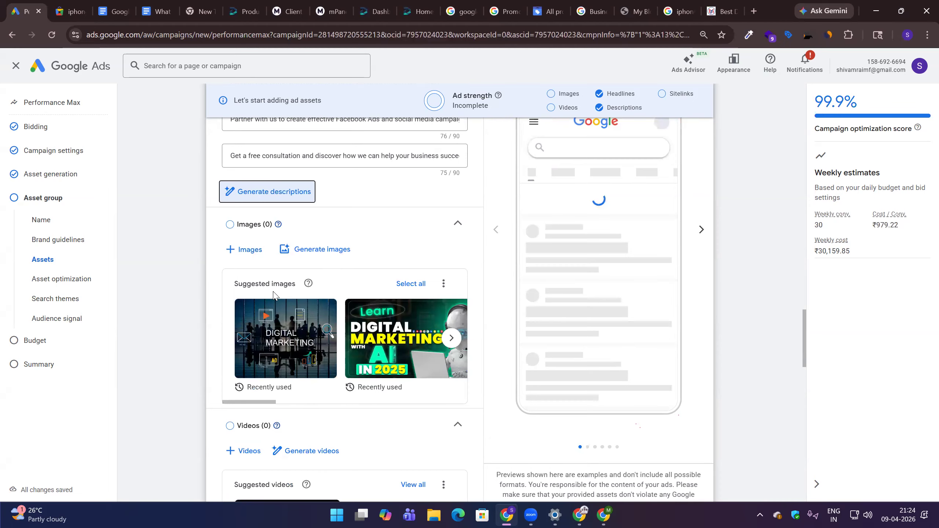
Step: Select all final-URL-based and generated images, 20/20, and save them to the asset group
left_click(248, 257)
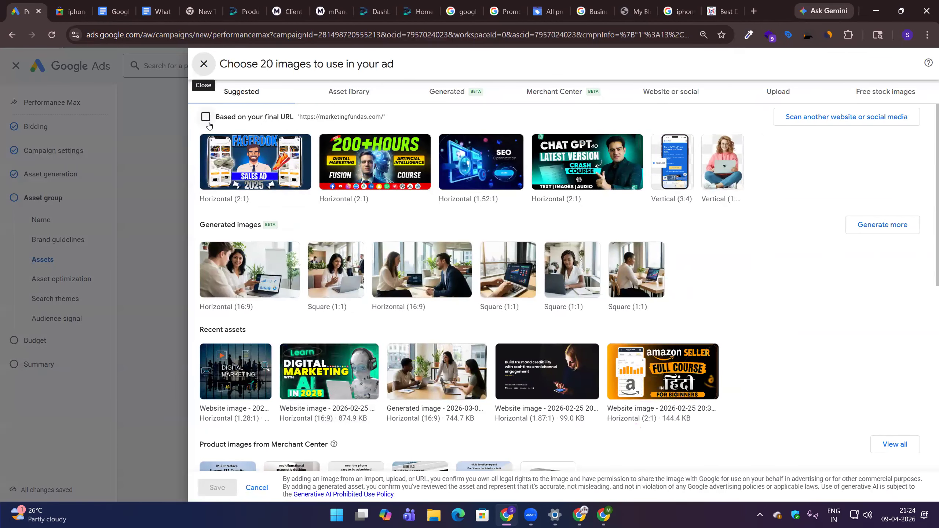
left_click(206, 117)
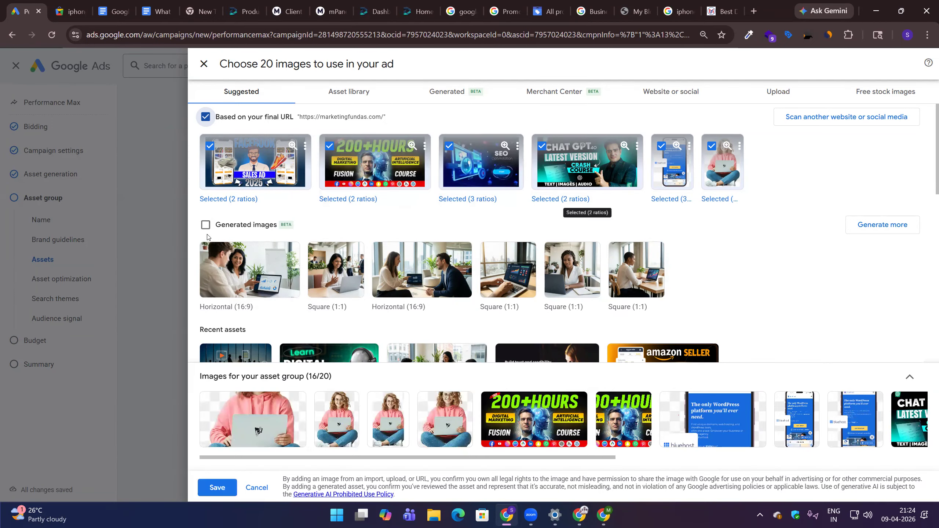
left_click(205, 224)
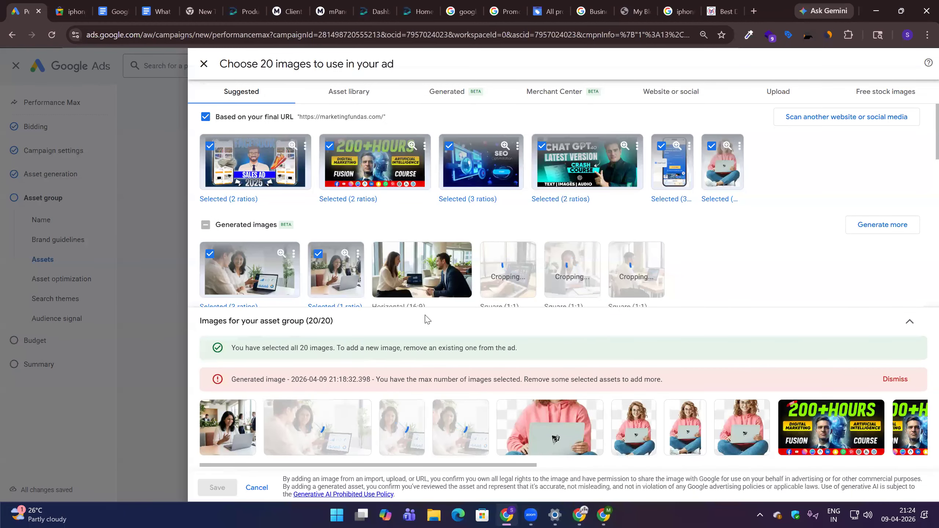
scroll(480, 281, "down", 3)
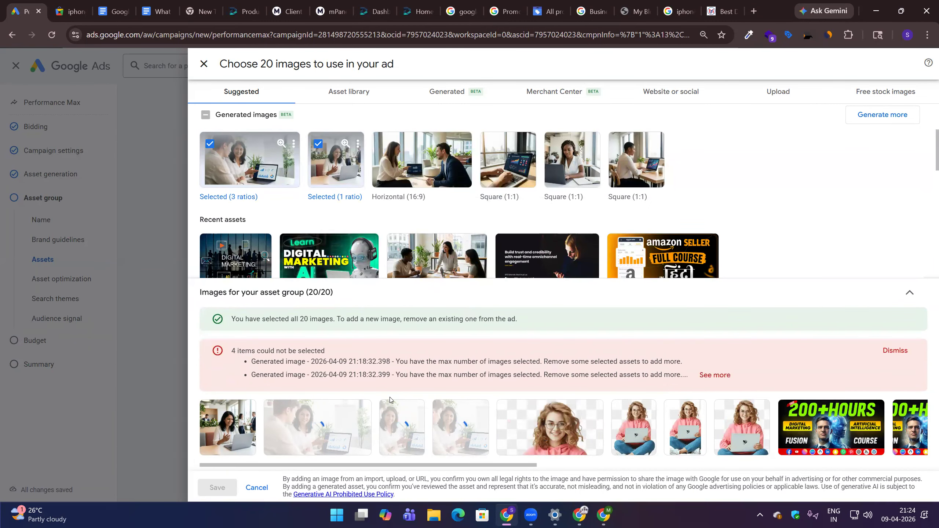
mouse_move(272, 436)
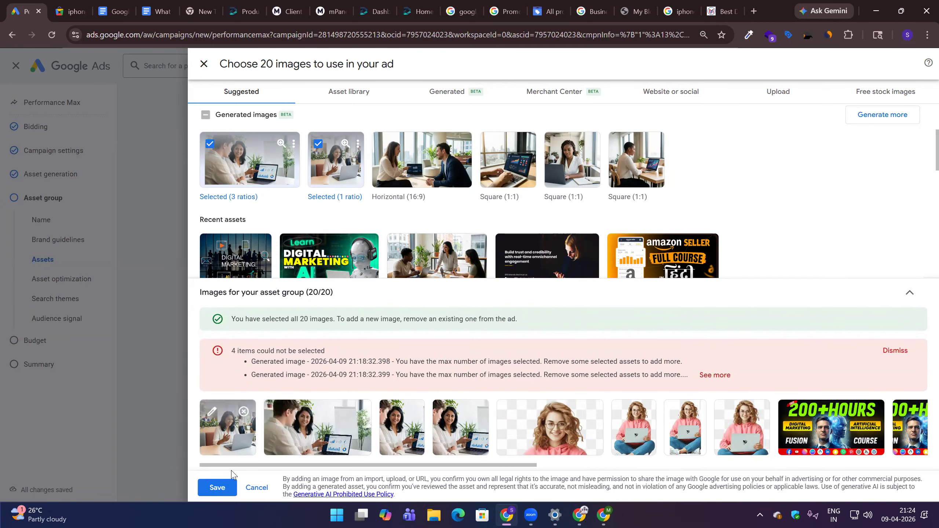
left_click(218, 487)
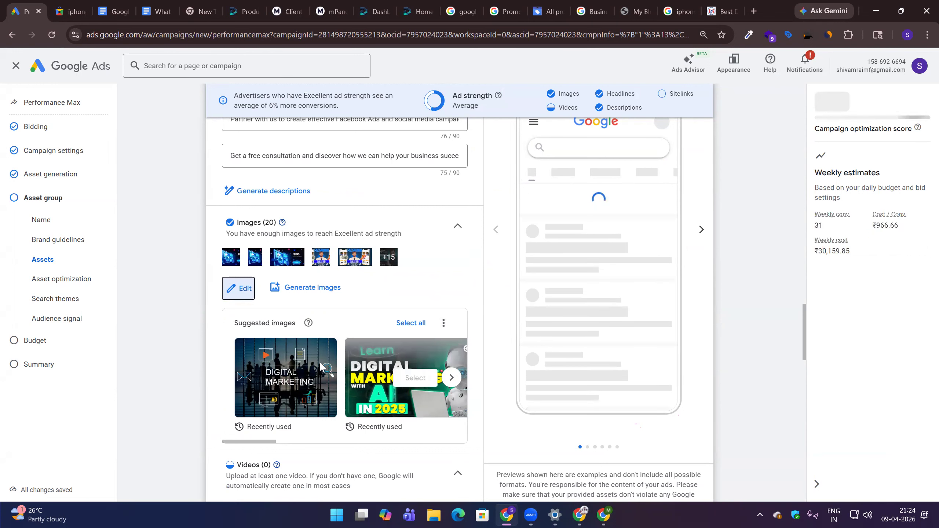
mouse_move(318, 367)
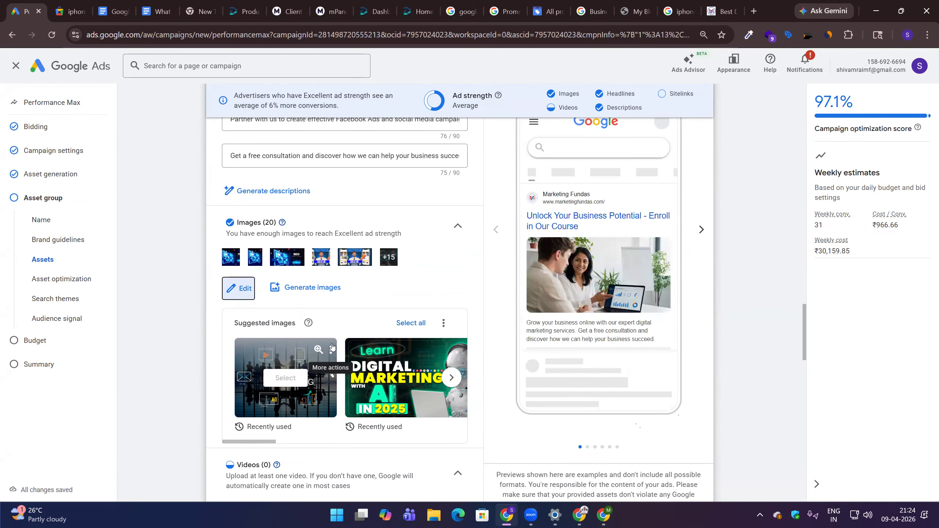
scroll(300, 371, "down", 3)
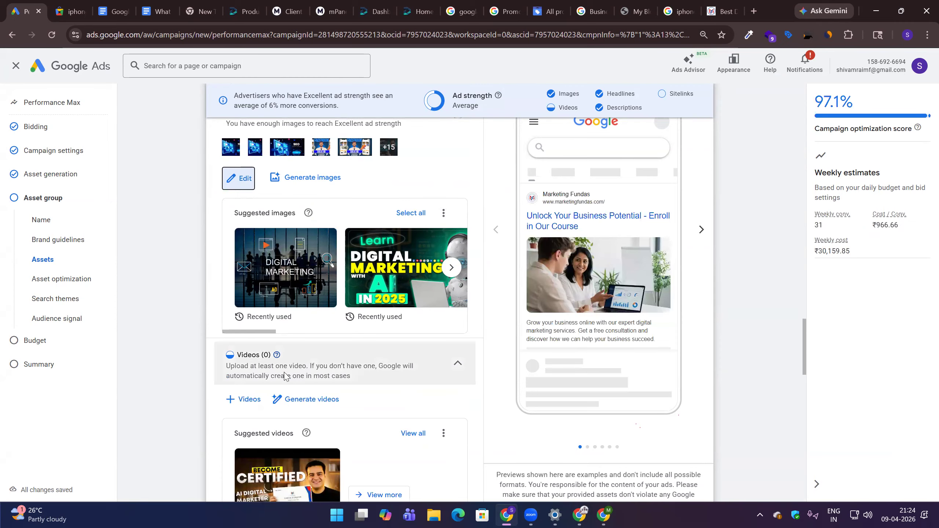
Step: Choose the suggested AI Digital Marketing video for the asset group
left_click(237, 400)
mouse_move(216, 167)
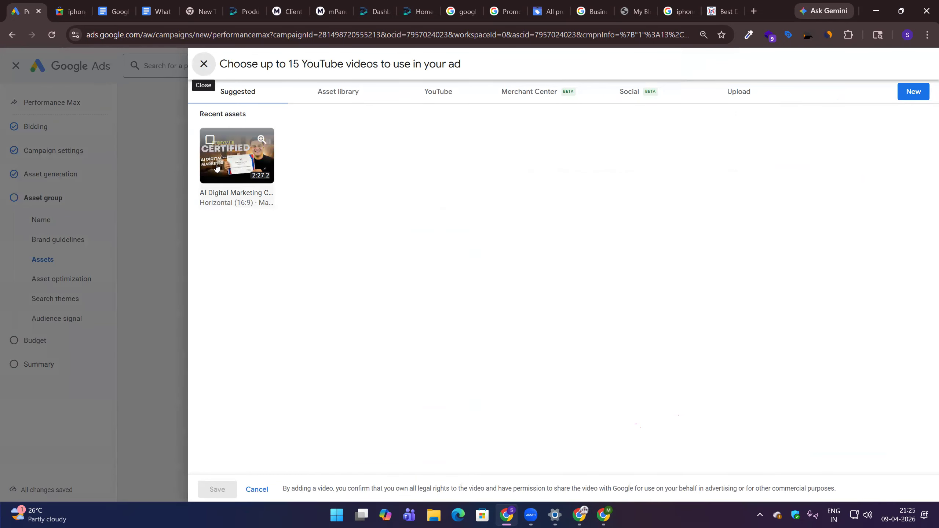
left_click(211, 144)
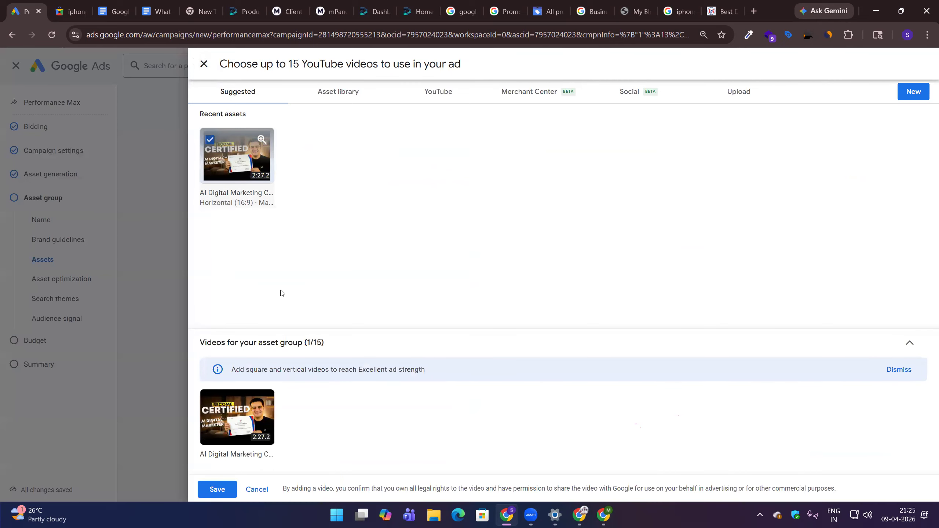
left_click_drag(306, 343, 322, 342)
Step: Browse YouTube results for 'Marketing Fundas', then save the one-video selection
left_click(425, 102)
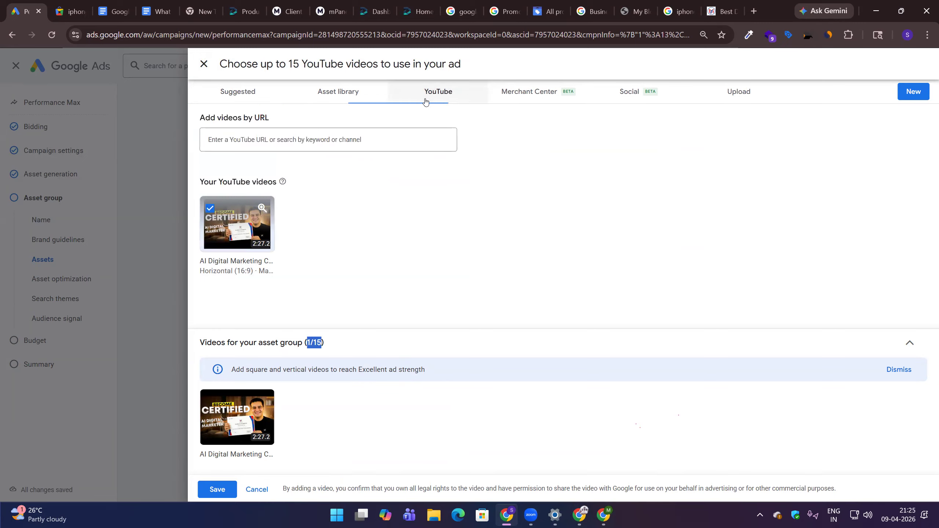
left_click(310, 148)
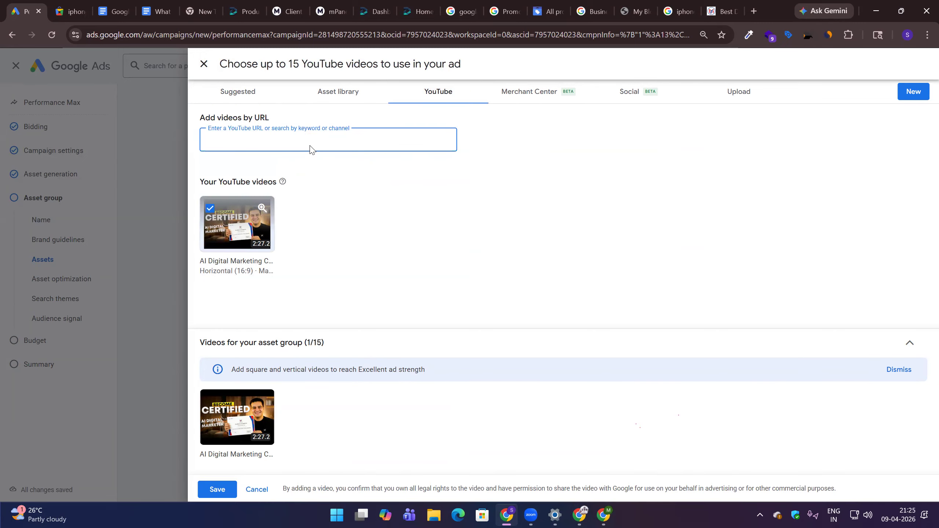
type("Marketing Fundas")
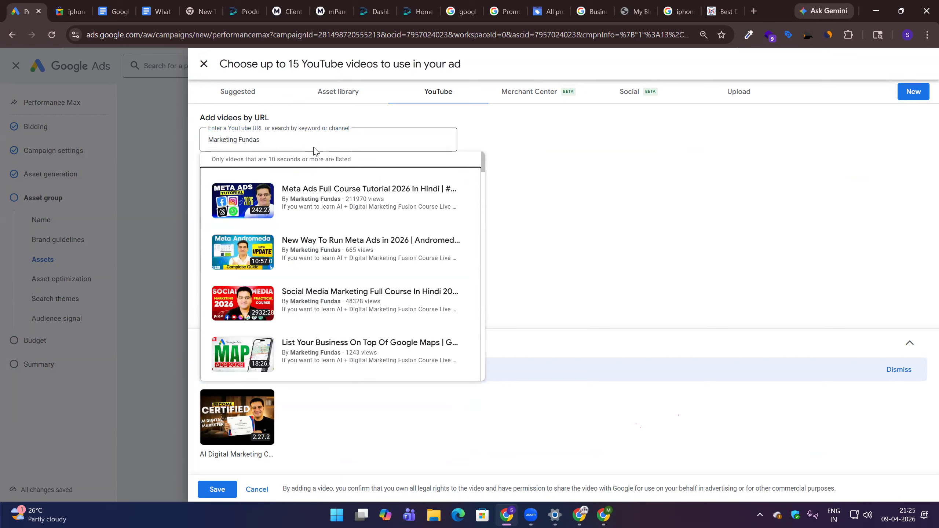
scroll(309, 273, "down", 2)
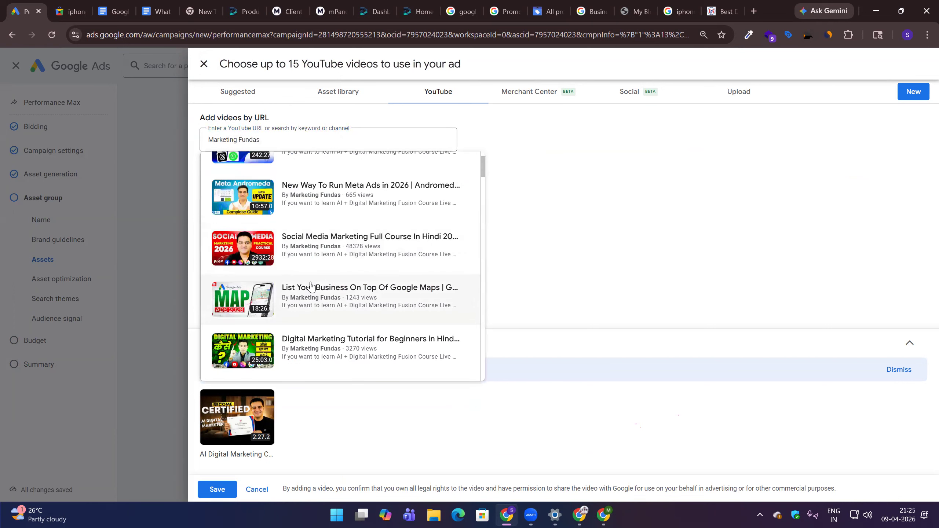
scroll(410, 279, "down", 5)
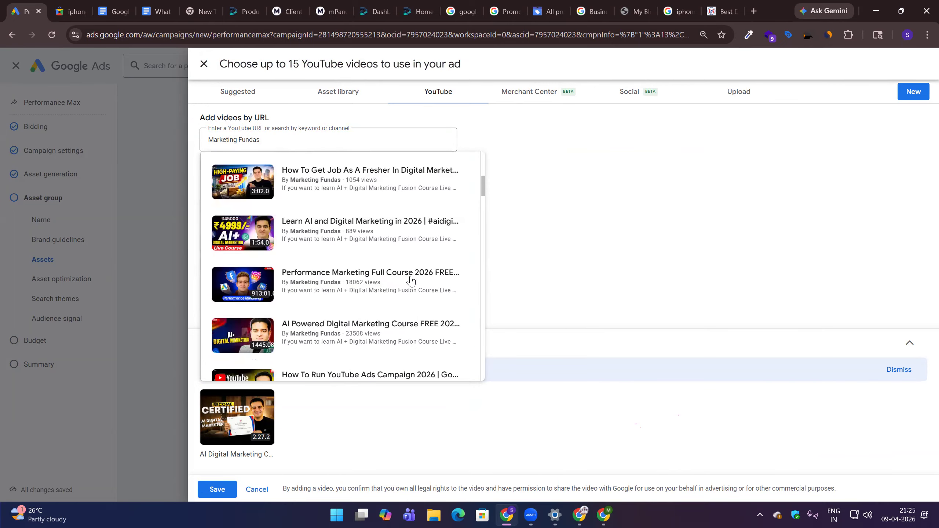
left_click(488, 268)
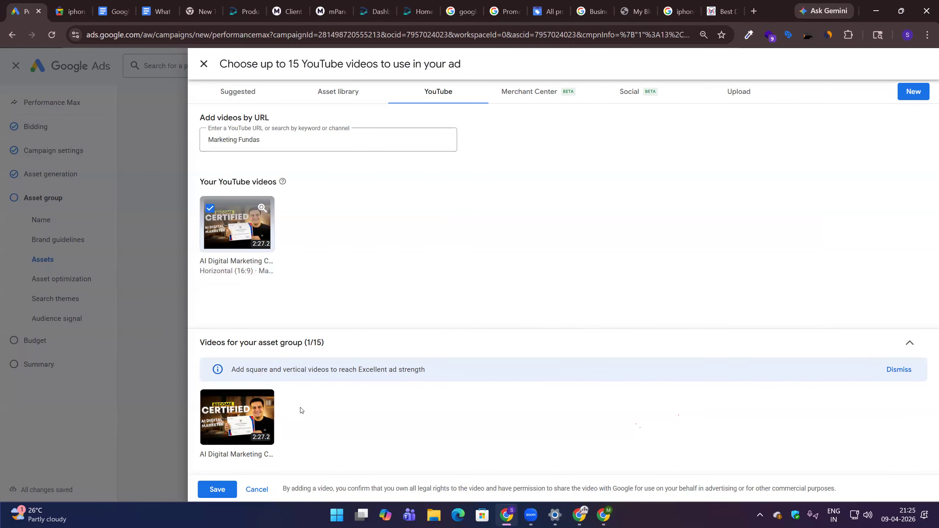
left_click(218, 489)
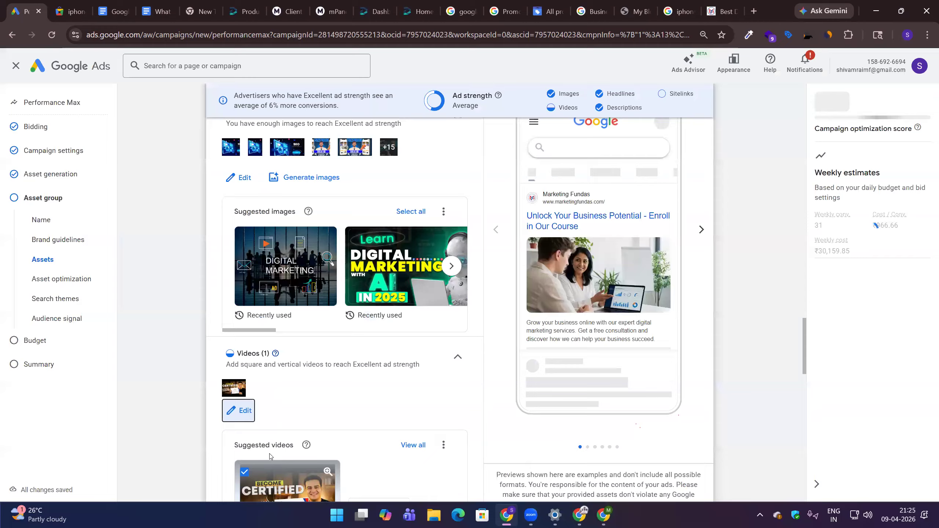
Step: Scroll to Sitelinks and open the Create sitelink form for Sitelink 1
scroll(270, 456, "down", 3)
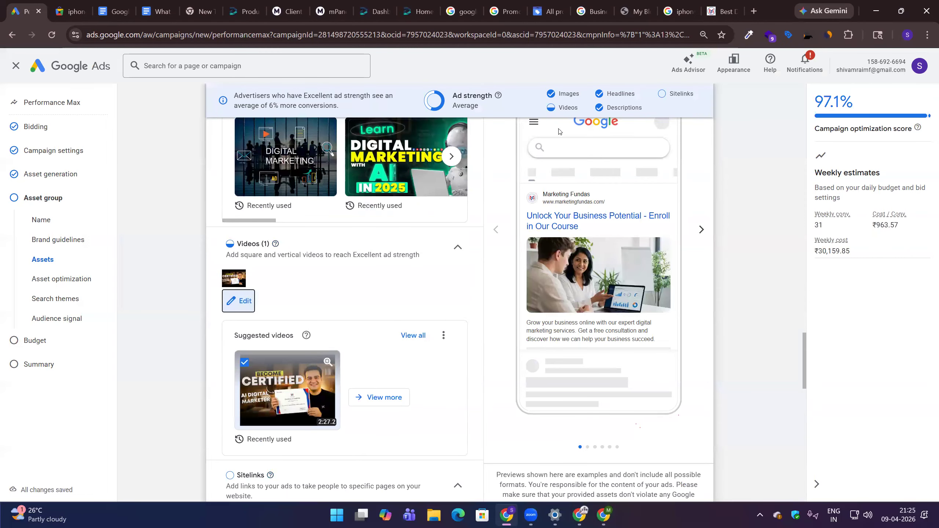
mouse_move(424, 180)
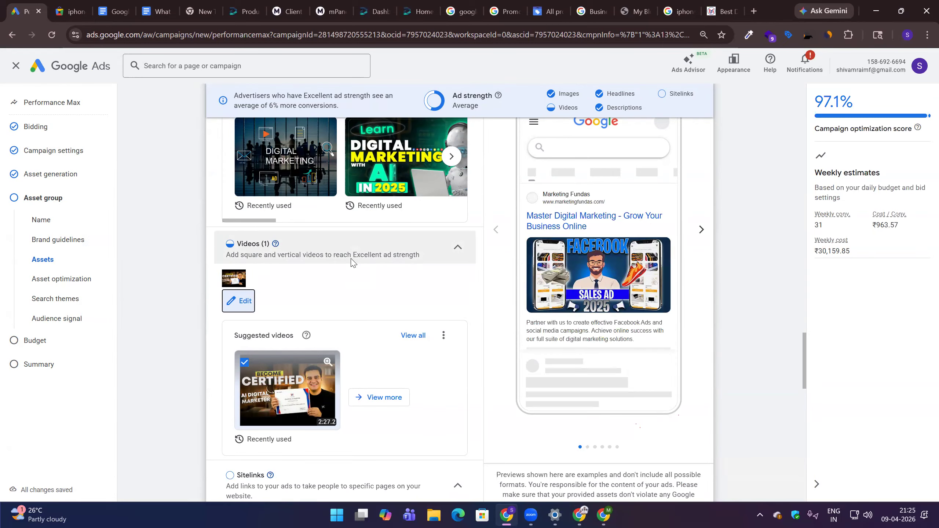
scroll(353, 277, "down", 4)
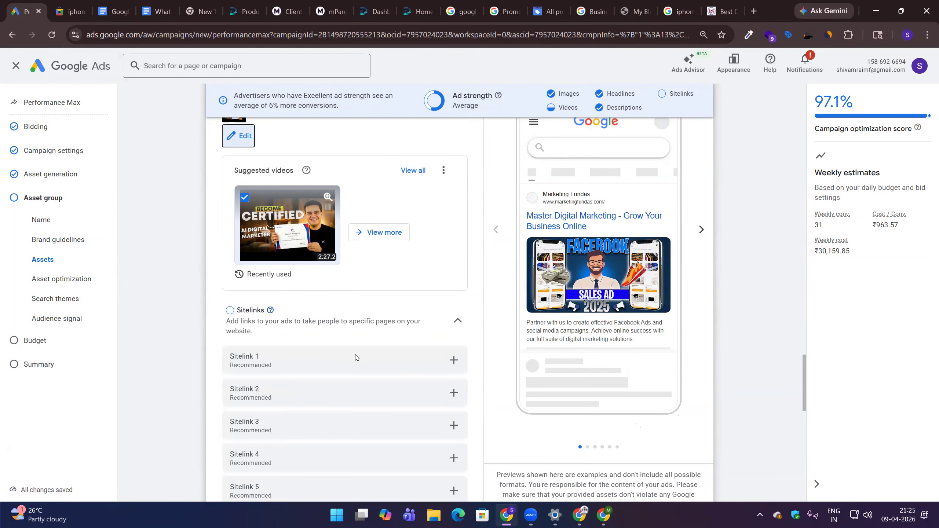
left_click(448, 364)
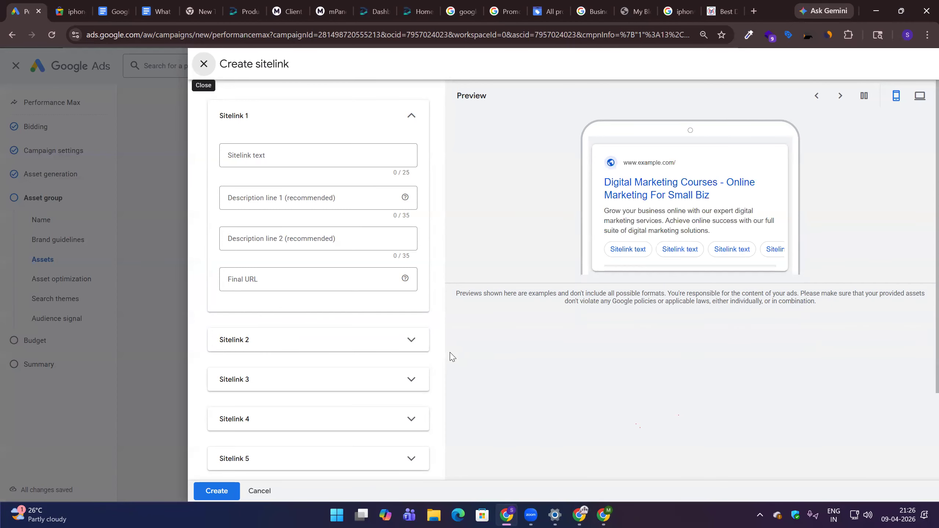
left_click(255, 155)
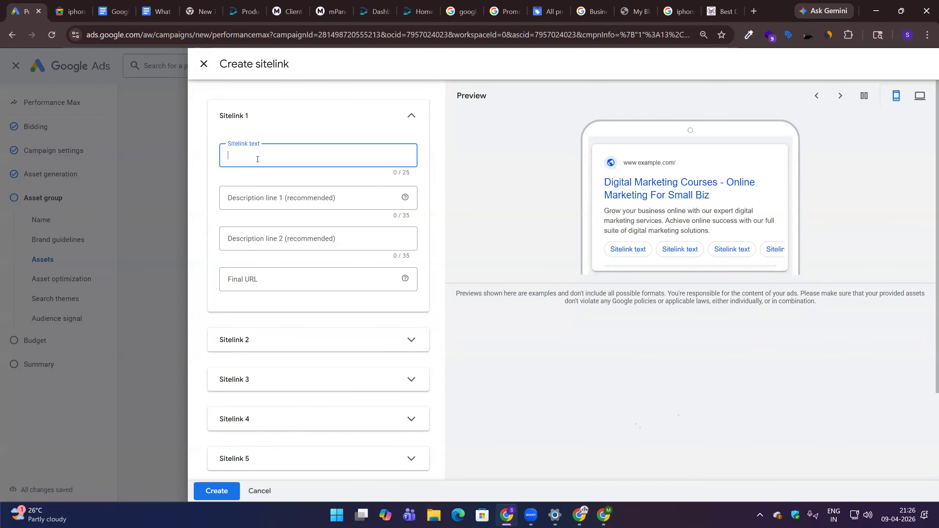
type("About Marketing Fundas")
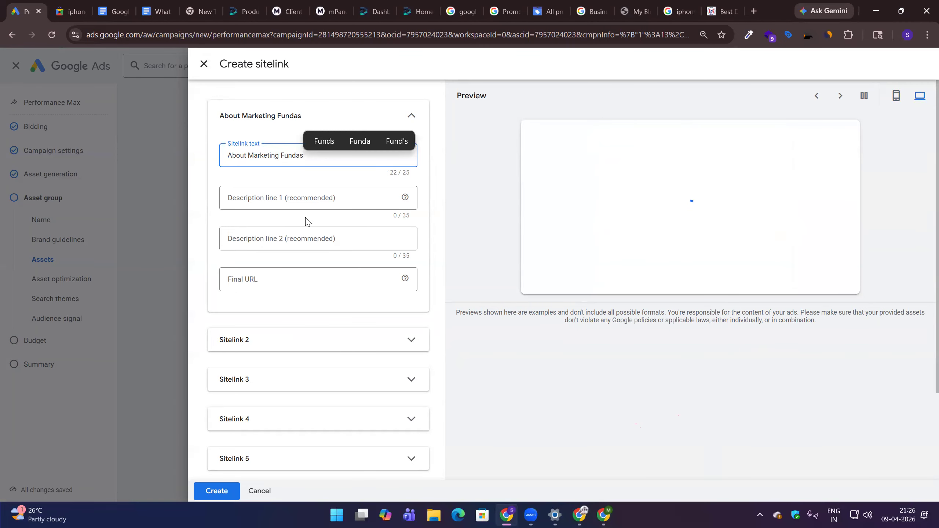
left_click(307, 279)
left_click(726, 13)
left_click(606, 40)
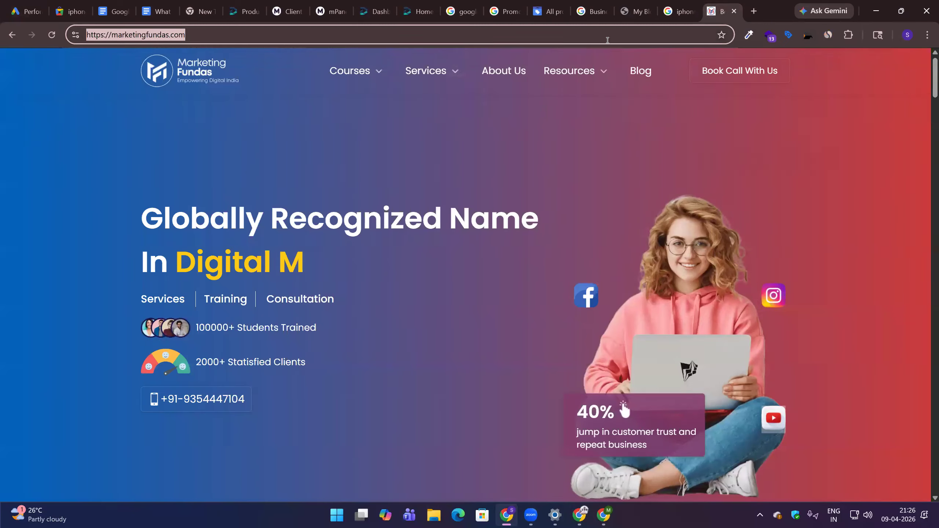
right_click(511, 72)
left_click(547, 189)
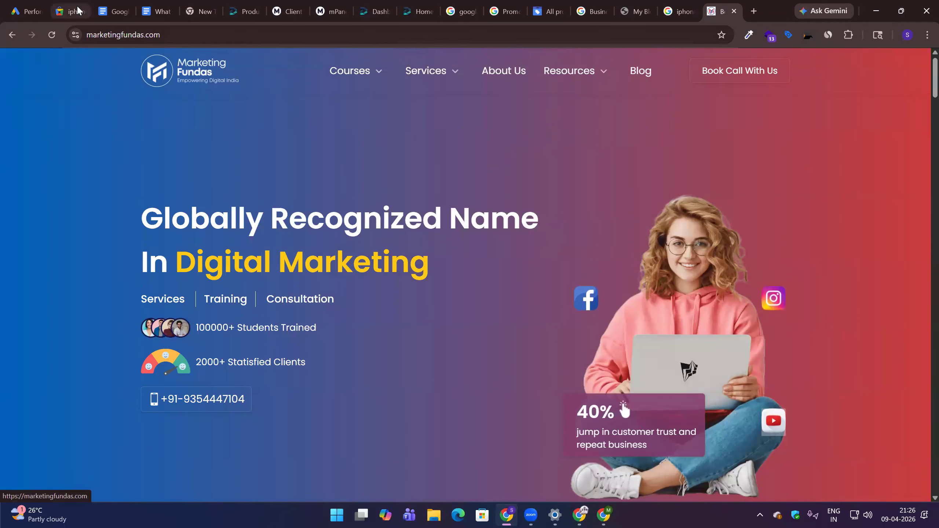
left_click(25, 11)
key("ctrl+v")
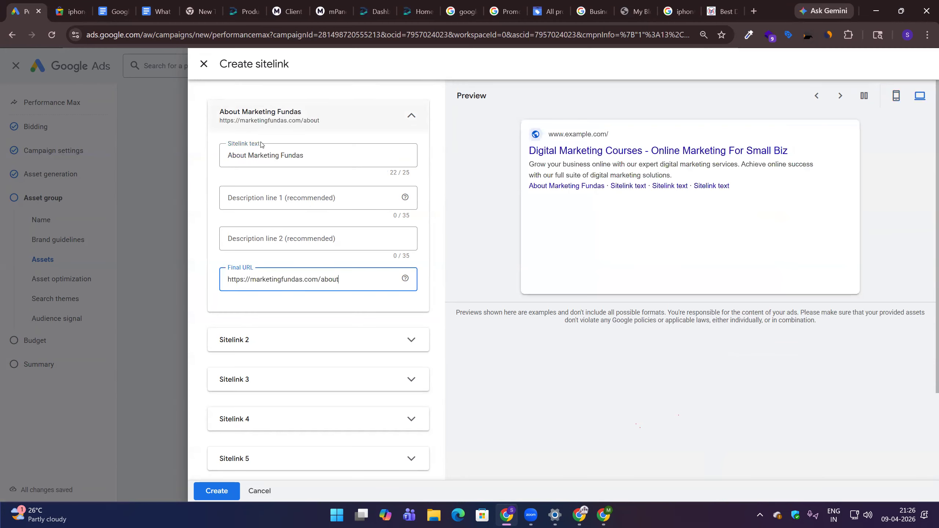
left_click(325, 117)
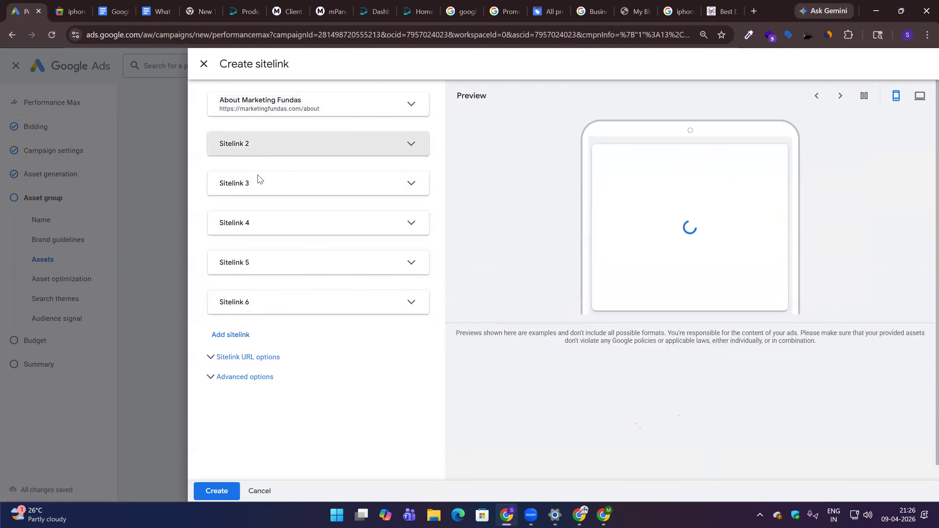
Step: Title the second sitelink 'Contact Marketing fundas'
left_click(251, 190)
type("Contact ")
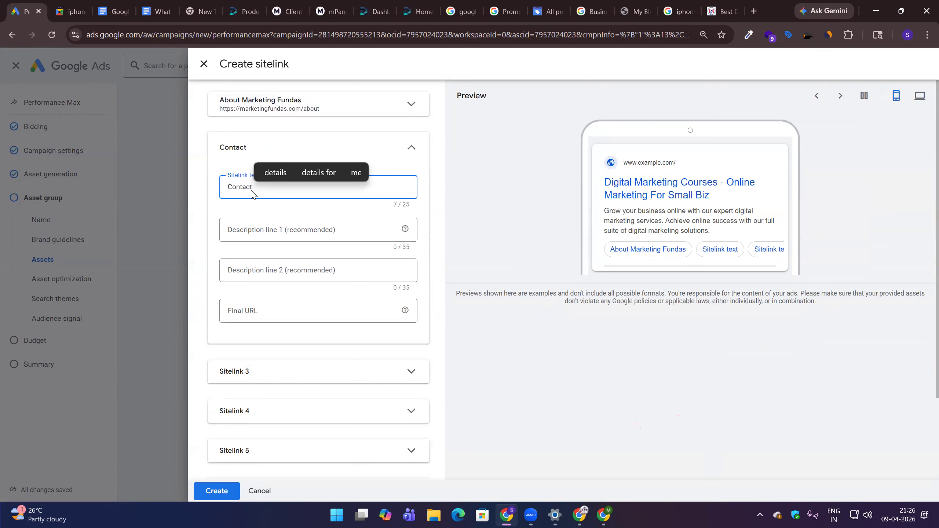
type("Marketin")
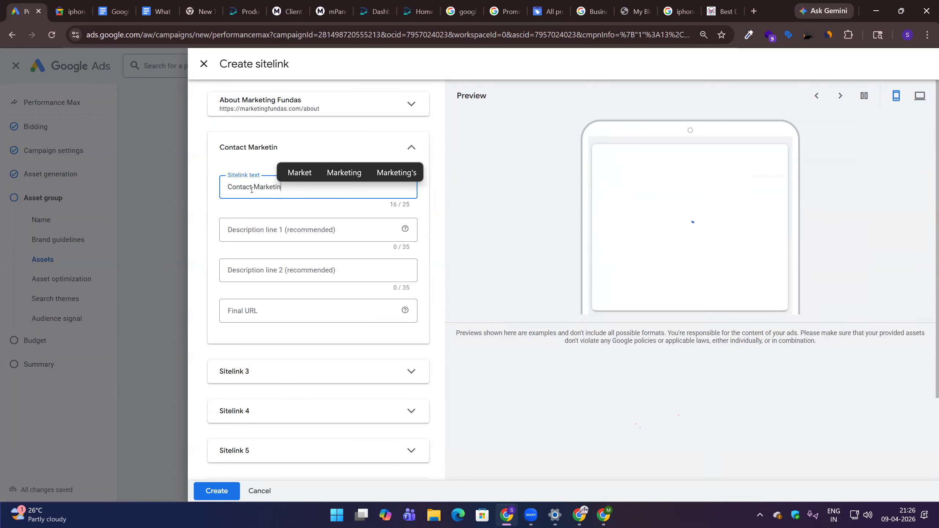
type("g fundas")
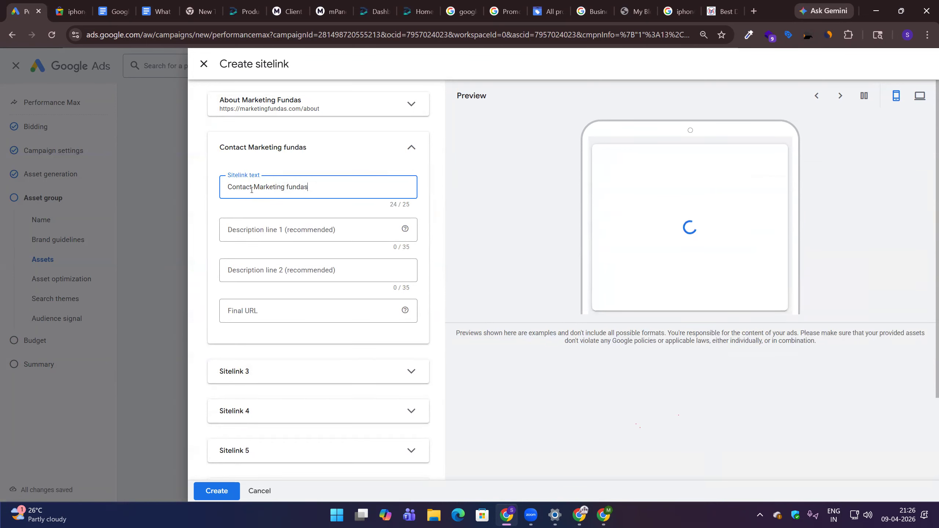
left_click(238, 302)
left_click(712, 4)
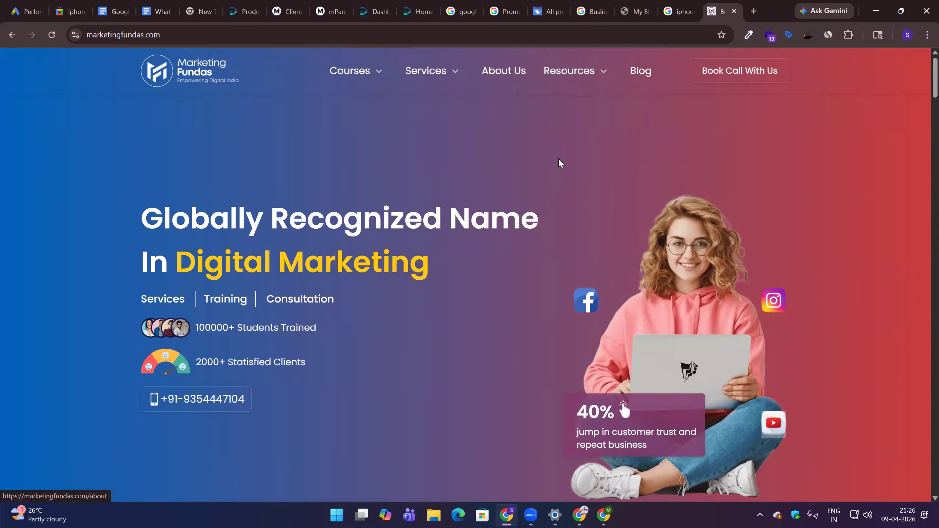
mouse_move(435, 81)
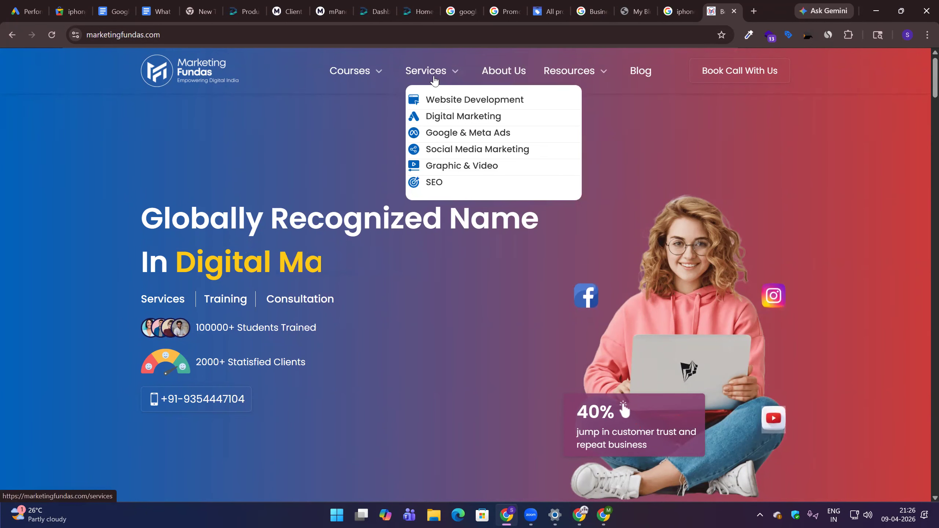
scroll(392, 353, "down", 6)
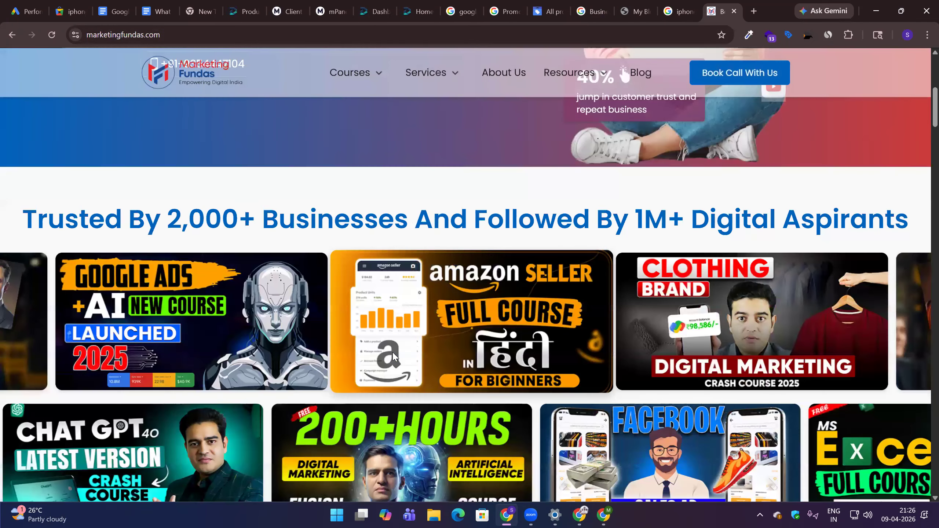
scroll(464, 353, "down", 20)
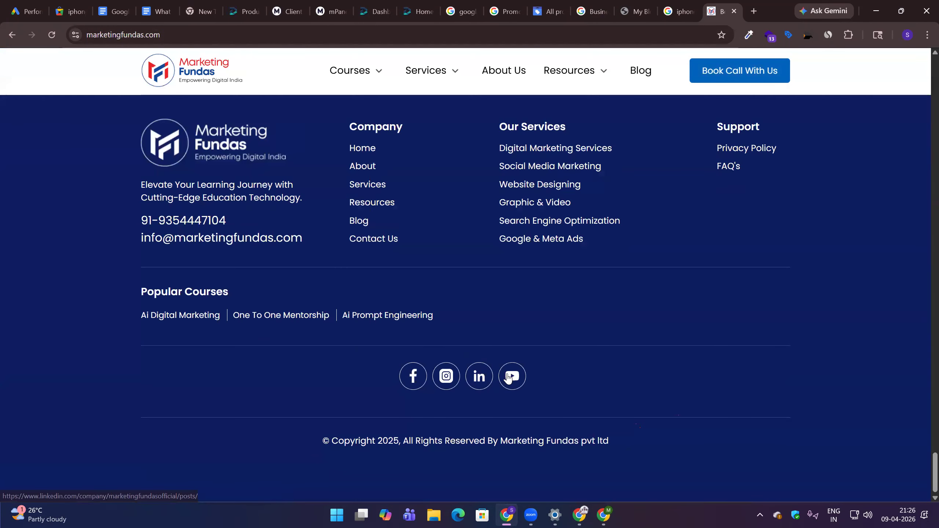
scroll(518, 372, "up", 4)
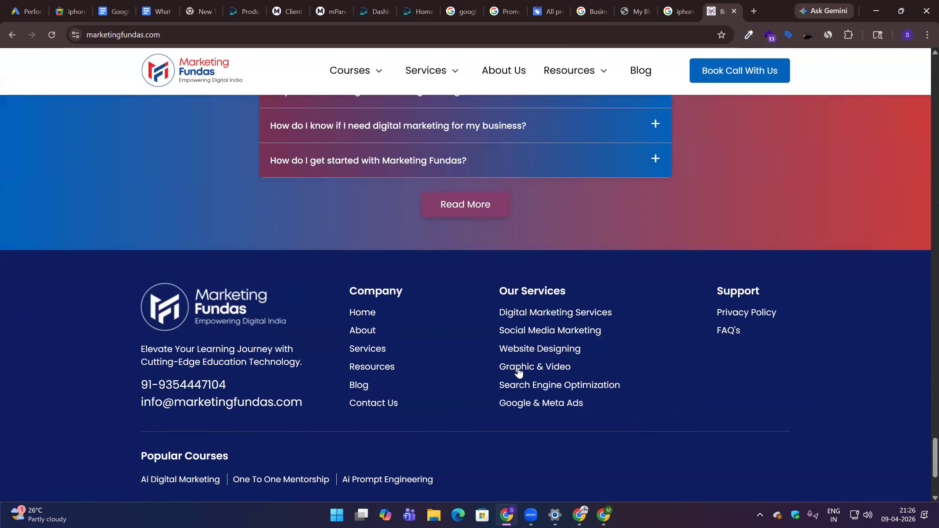
left_click(387, 402)
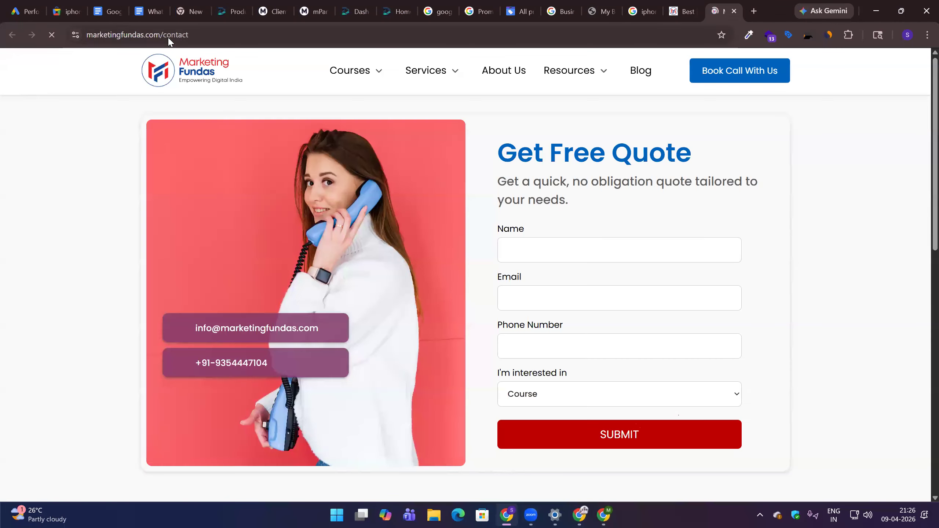
left_click(168, 36)
key("ctrl+c")
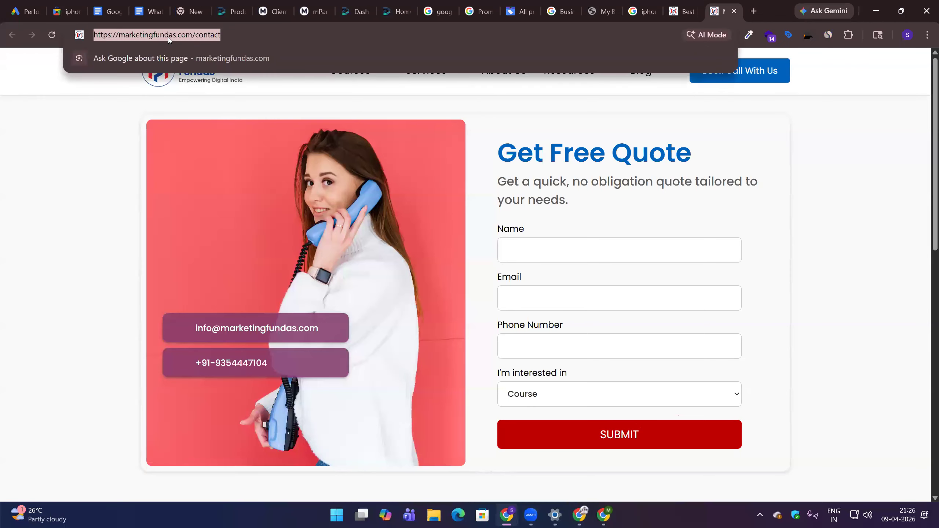
left_click(23, 11)
key("ctrl+v")
left_click(384, 147)
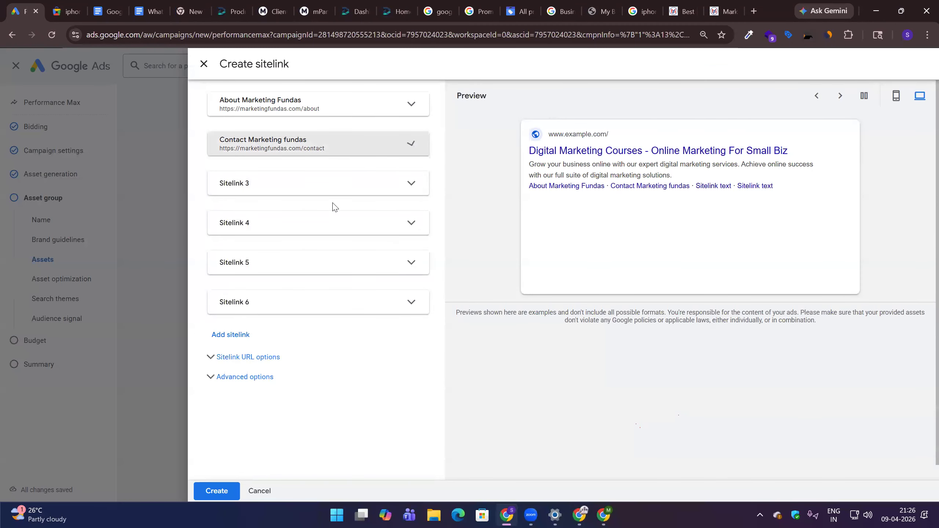
Step: Title the third sitelink 'MF Dm services' and switch to the marketingfundas.com tab
left_click(294, 191)
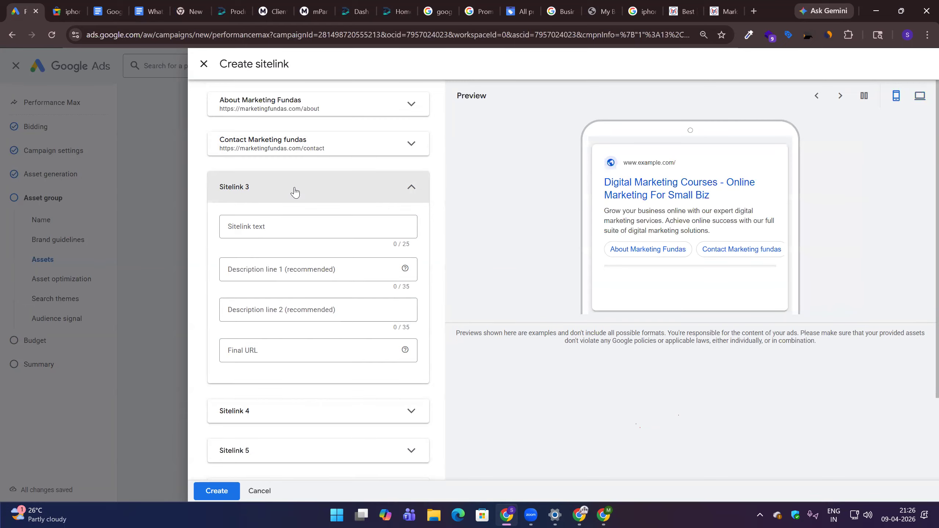
left_click(268, 229)
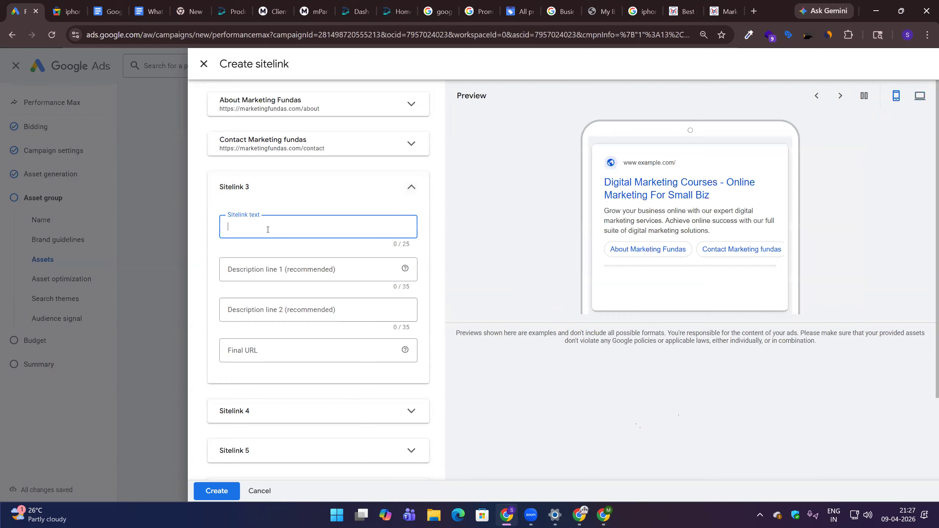
type("Mf")
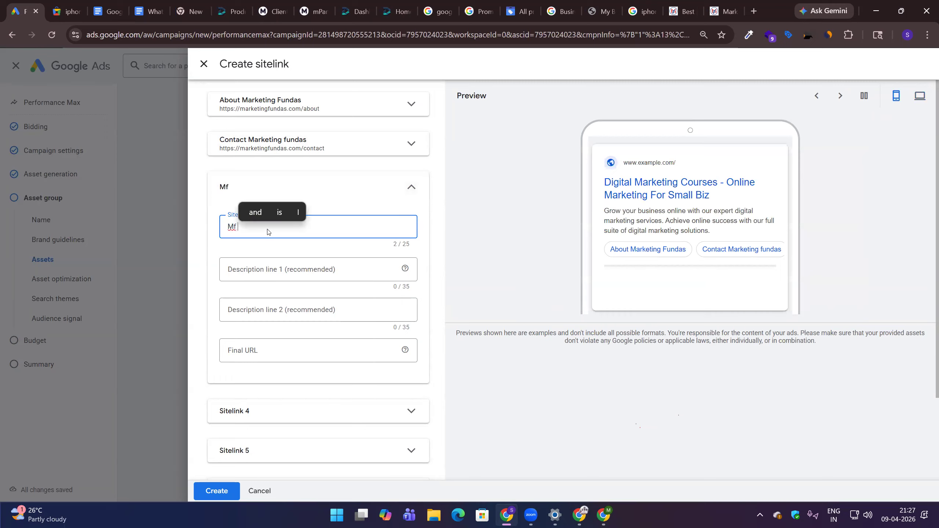
type(";")
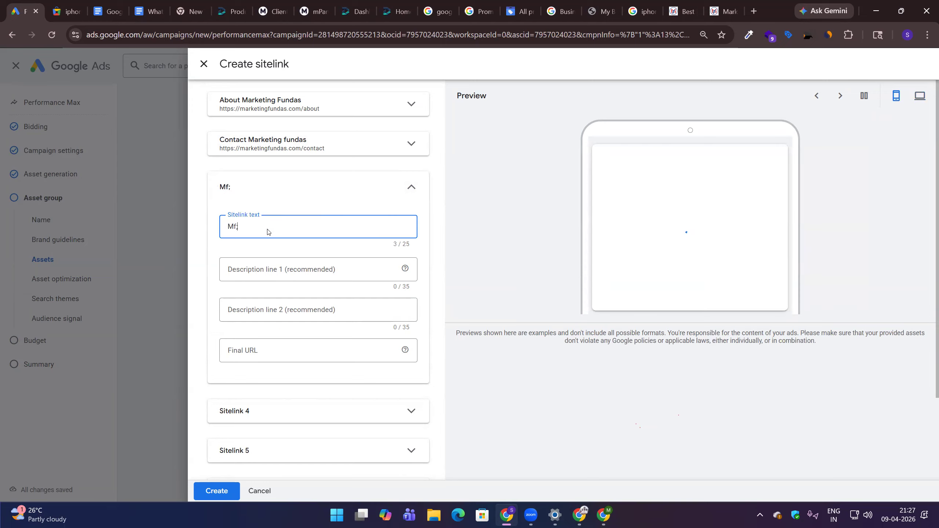
type("s")
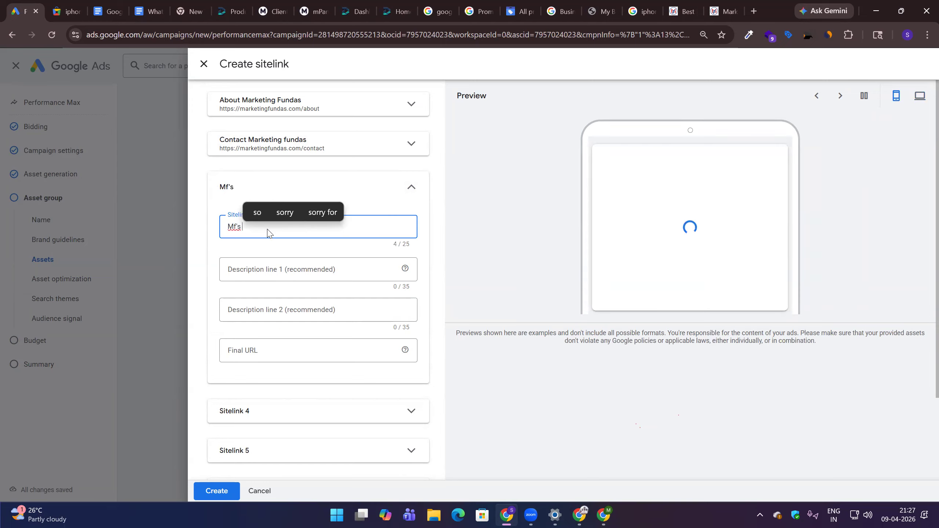
key("BackSpace")
key("BackSpace")
key("BackSpace")
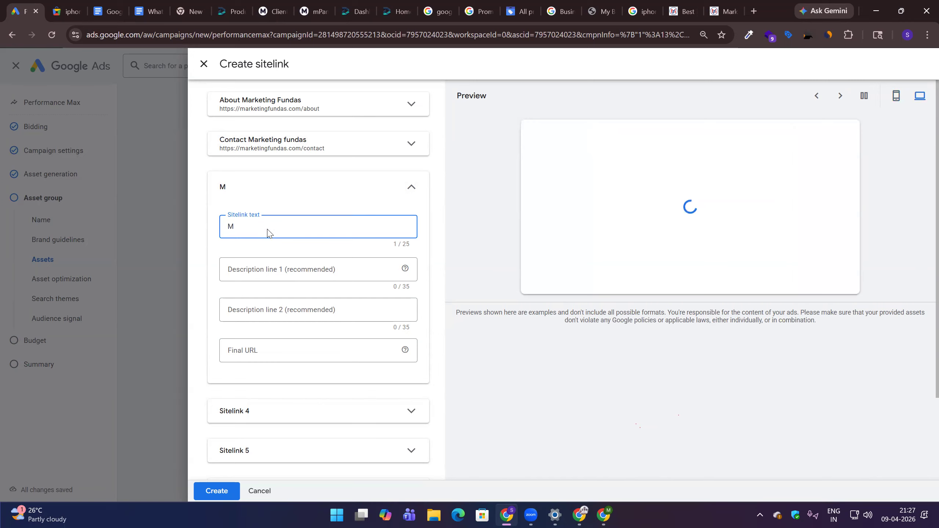
type("F")
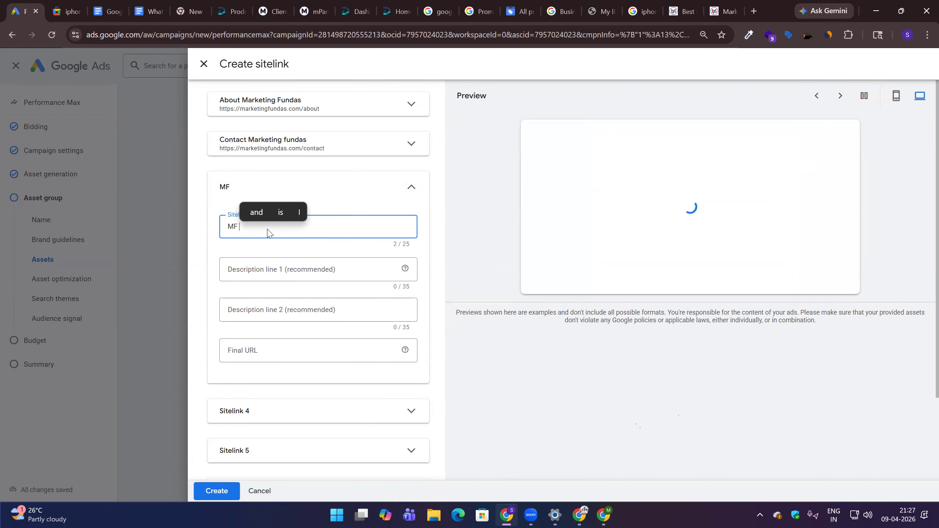
type(" Dm services")
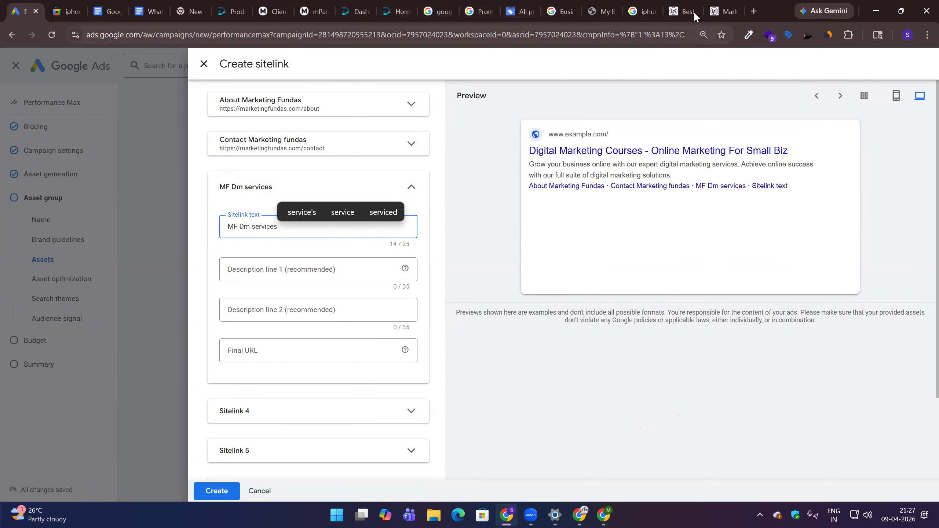
left_click(677, 14)
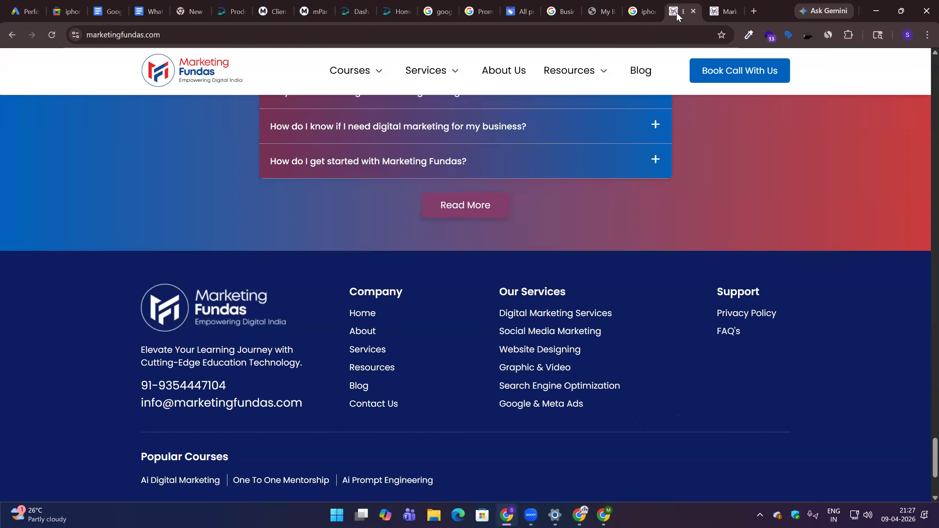
Step: Copy the marketingfundas.com/digital-marketing page address and return to the Google Ads sitelink form, undoing a stray paste
mouse_move(383, 78)
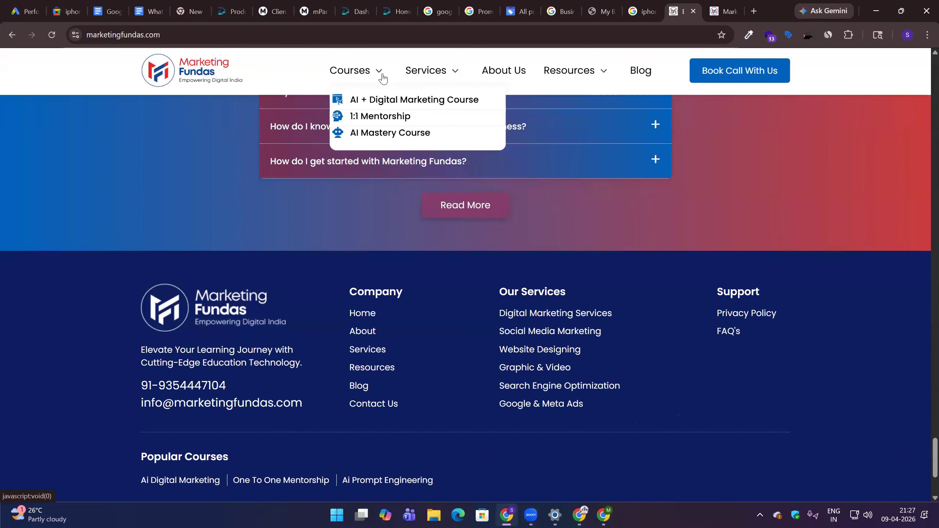
left_click(452, 113)
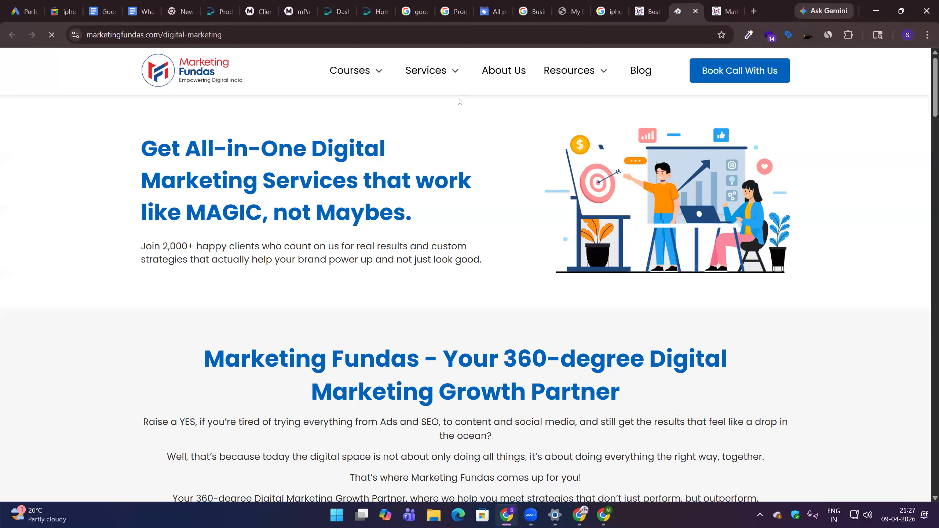
key("ctrl+l")
key("ctrl+c")
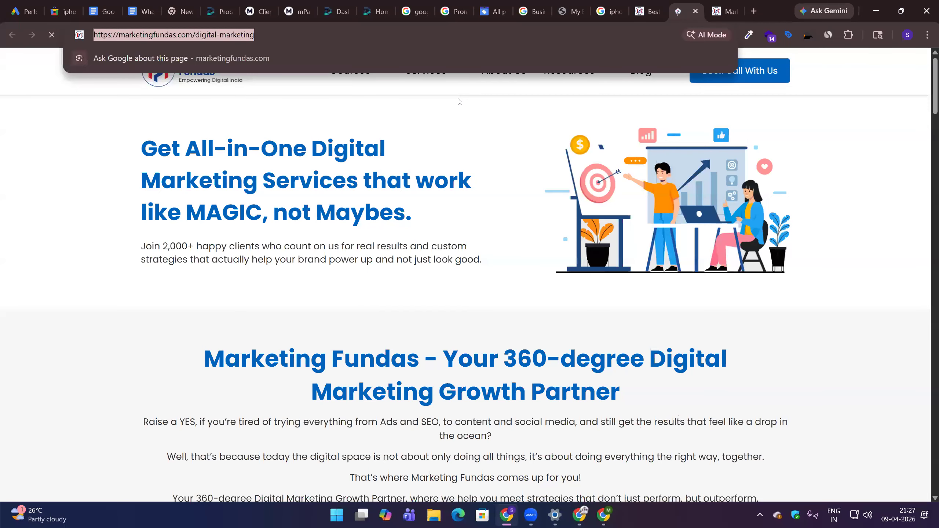
key("ctrl+1")
key("ctrl+v")
key("ctrl+z")
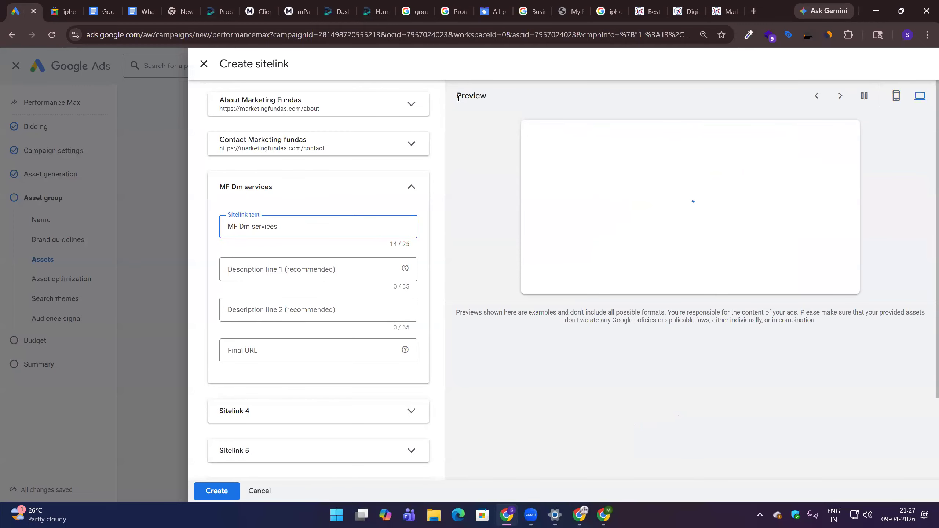
Step: Paste the digital-marketing address as the MF Dm services sitelink's final URL
left_click(255, 349)
key("ctrl+v")
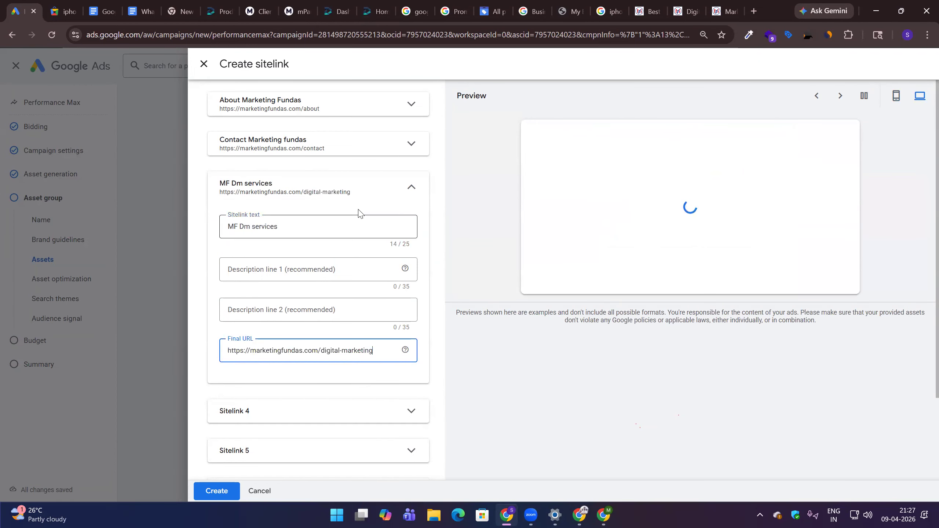
left_click(366, 197)
Step: Add sitelink 4 'Mf SEO Services' with final URL marketingfundas.com/seo copied from the site
left_click(251, 236)
left_click(243, 269)
type("Mf ")
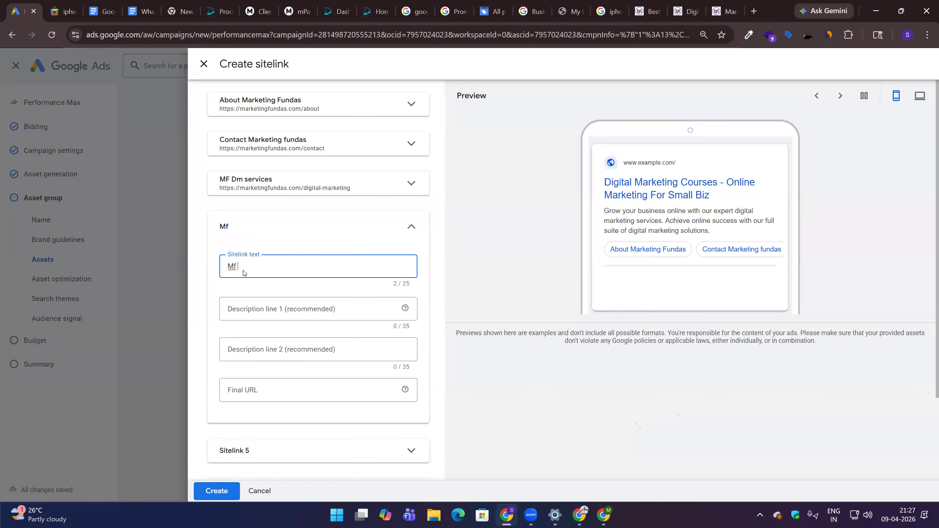
type("SEO S")
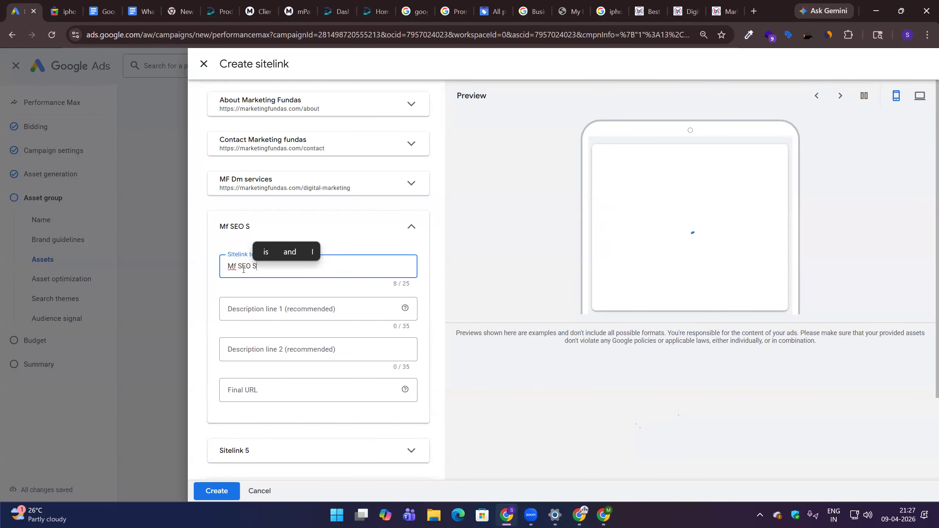
type("ervices")
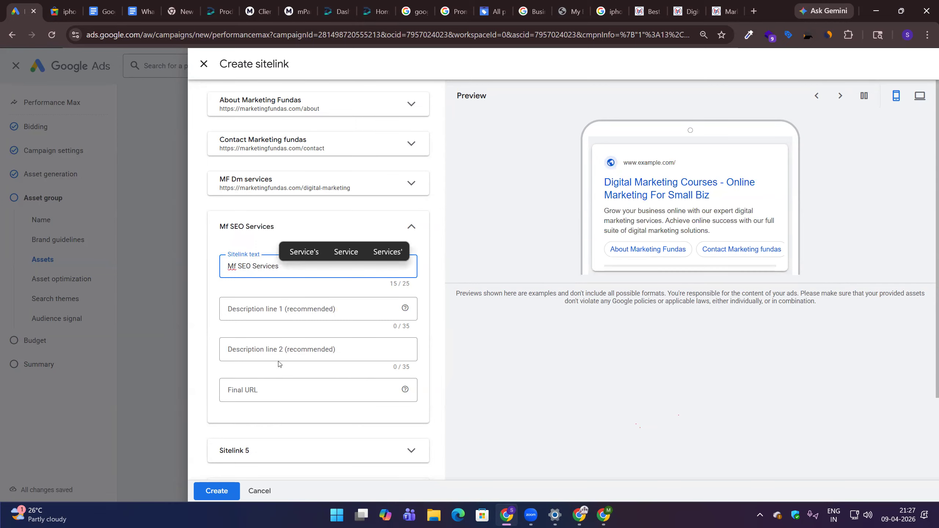
left_click(281, 389)
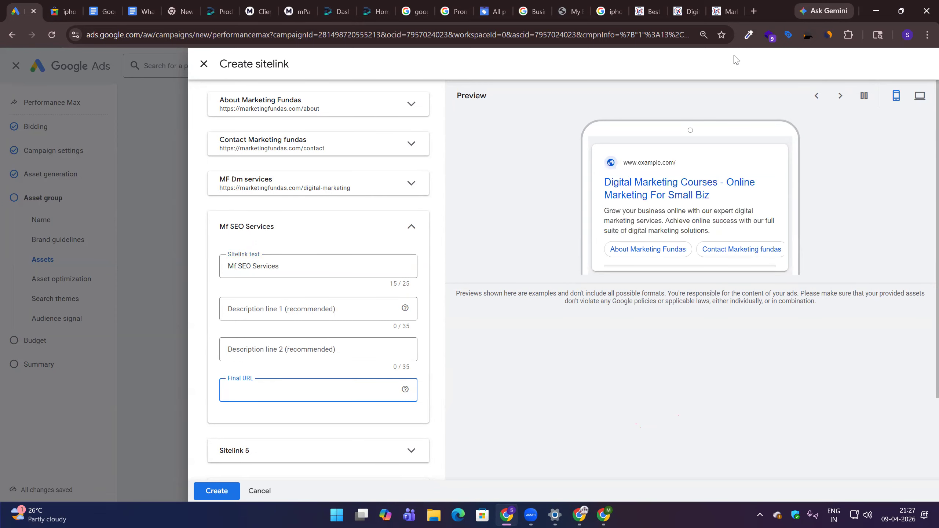
left_click(727, 10)
mouse_move(425, 80)
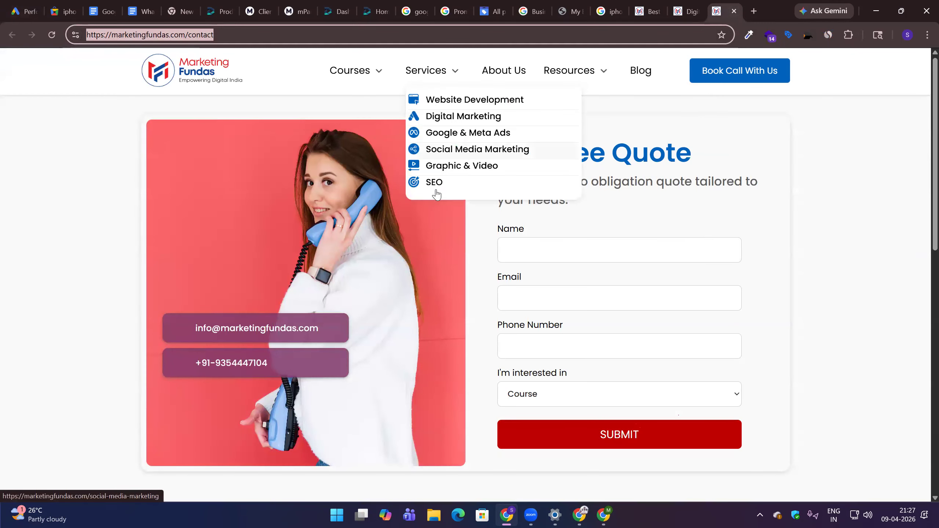
left_click(413, 181)
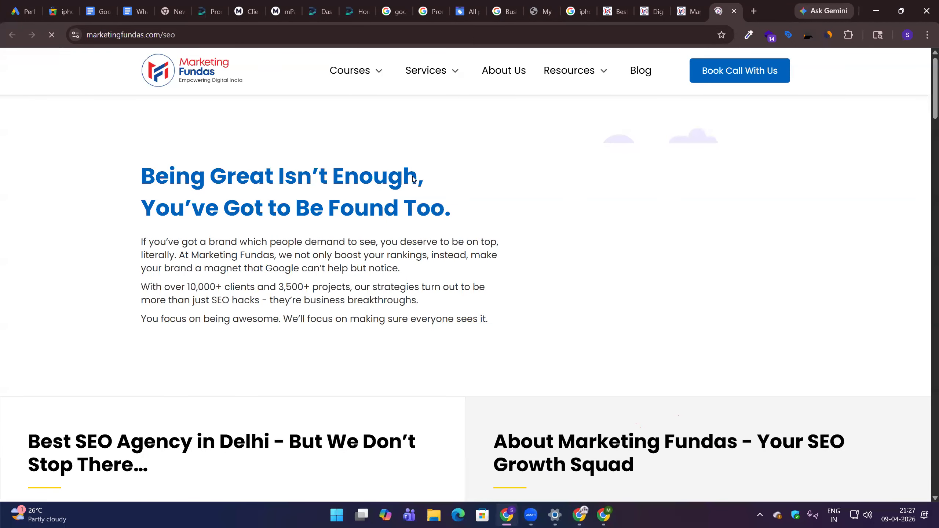
key("ctrl+l")
key("ctrl+c")
key("ctrl+1")
key("ctrl+v")
left_click(384, 222)
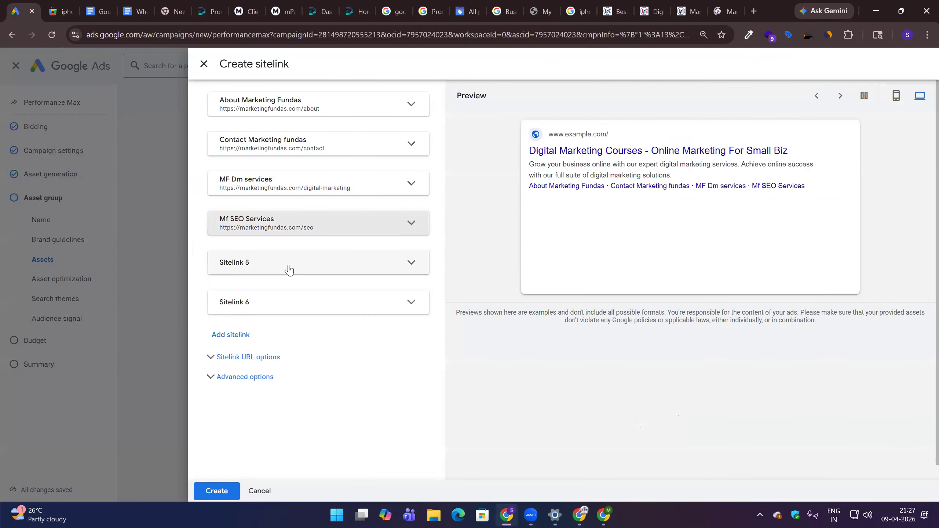
Step: Name the fifth sitelink 'Mf Google Ads Services'
left_click(287, 265)
left_click(268, 302)
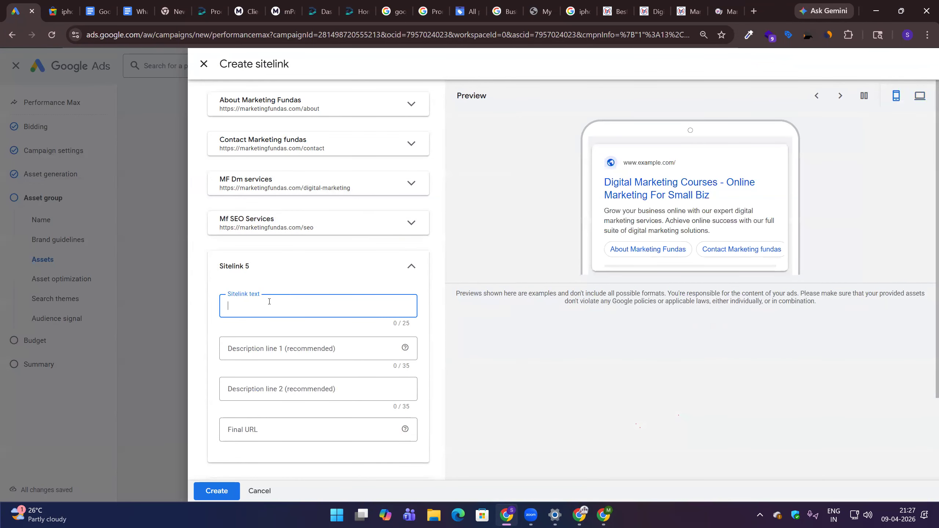
type("Mf")
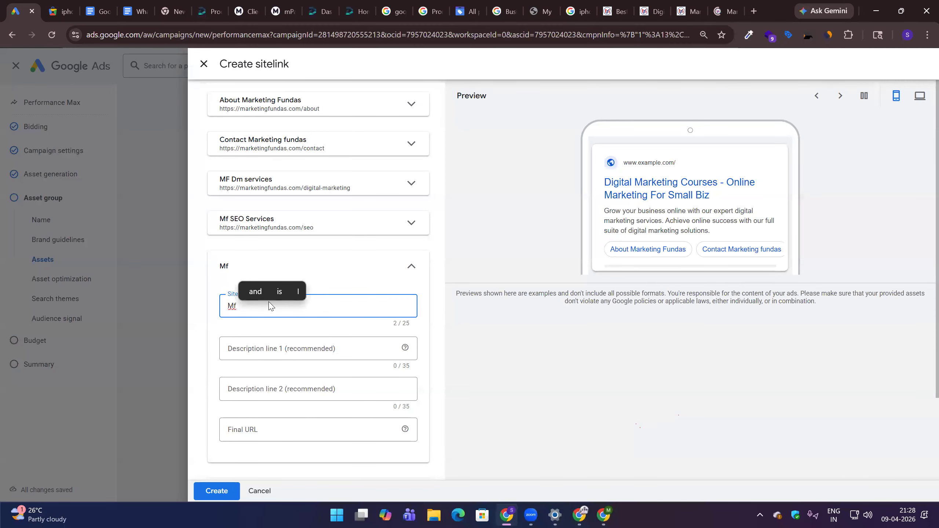
type(" Google Ads")
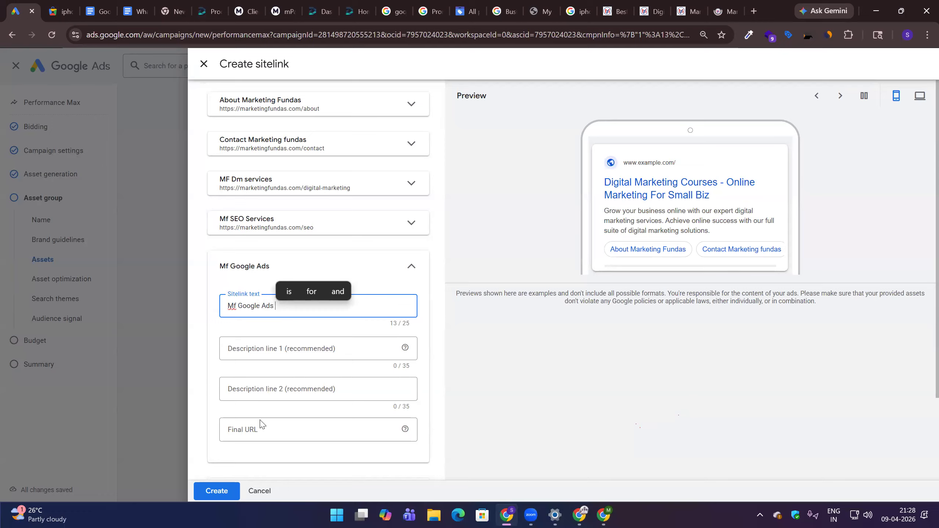
type(" Services")
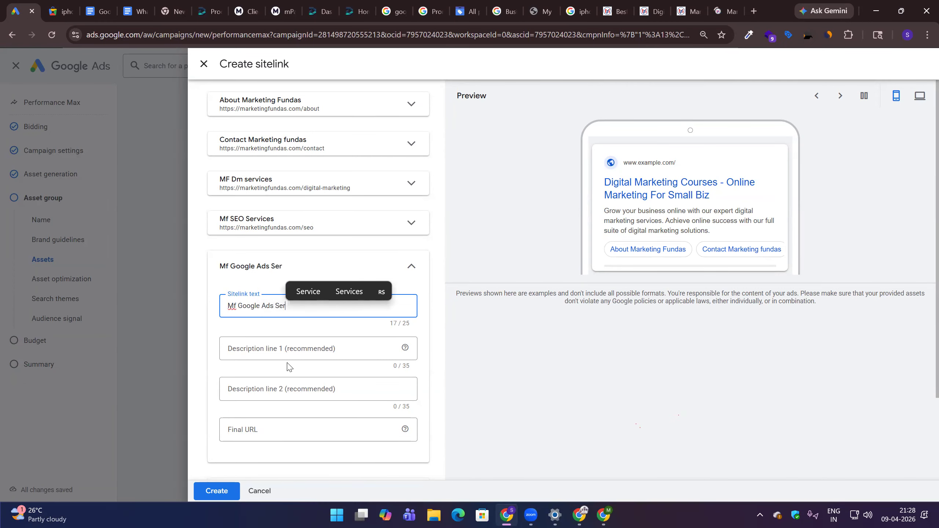
Step: Set the fifth sitelink's final URL to the marketingfundas.com/meta Google & Meta Ads page
left_click(255, 428)
left_click(722, 8)
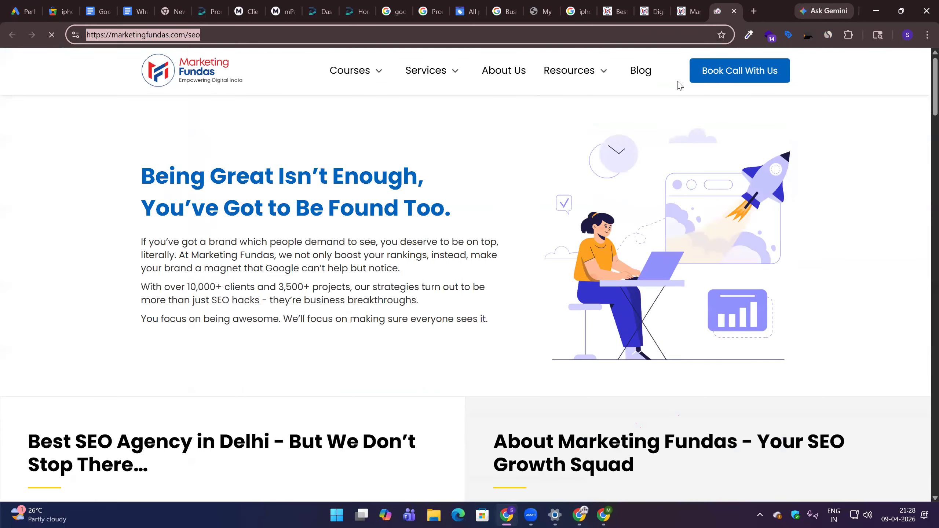
mouse_move(550, 72)
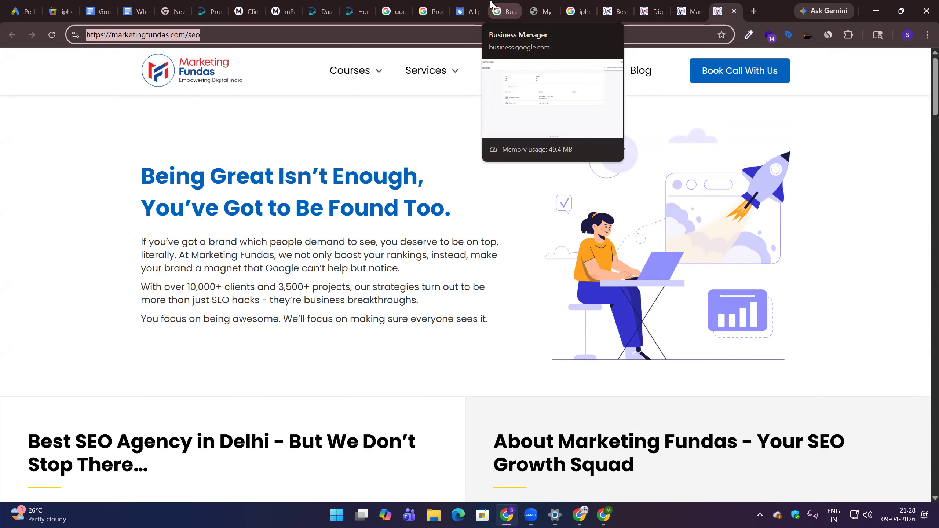
mouse_move(443, 125)
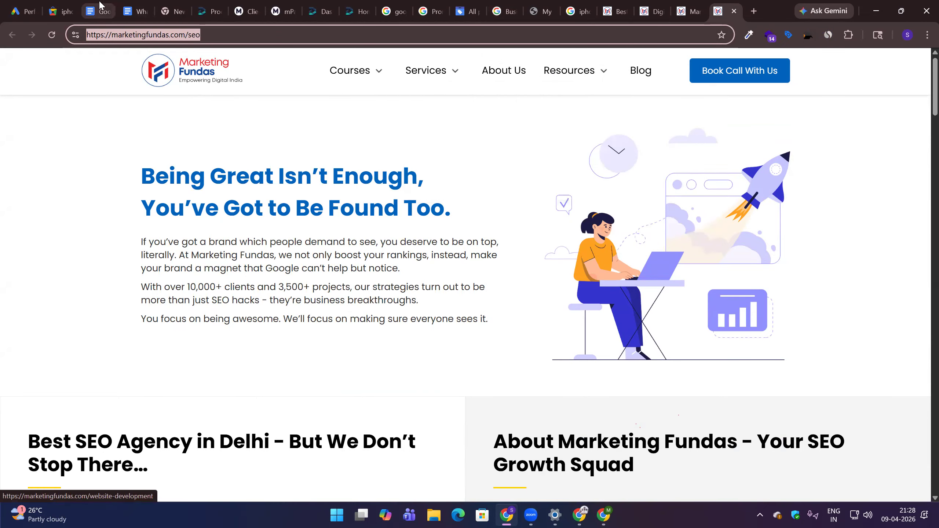
left_click(23, 11)
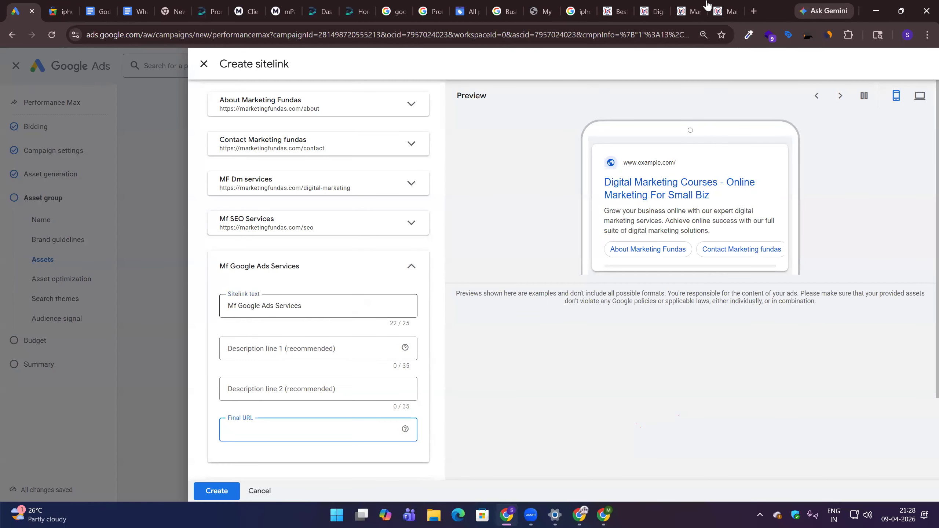
left_click(720, 11)
mouse_move(439, 104)
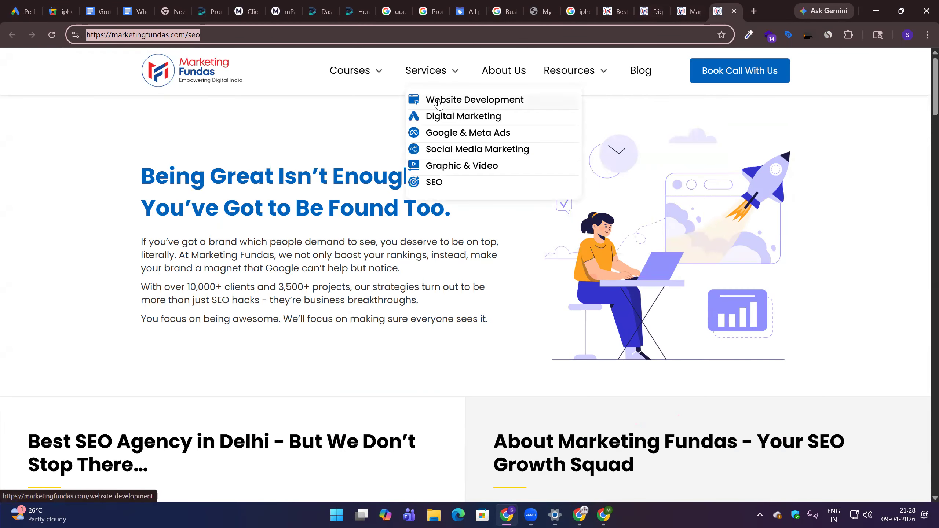
left_click(442, 122)
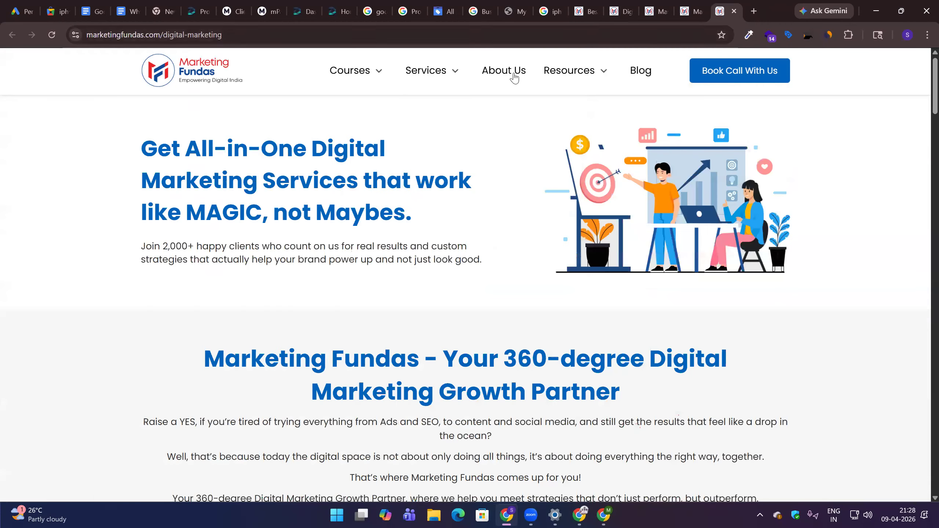
mouse_move(446, 76)
left_click(448, 133)
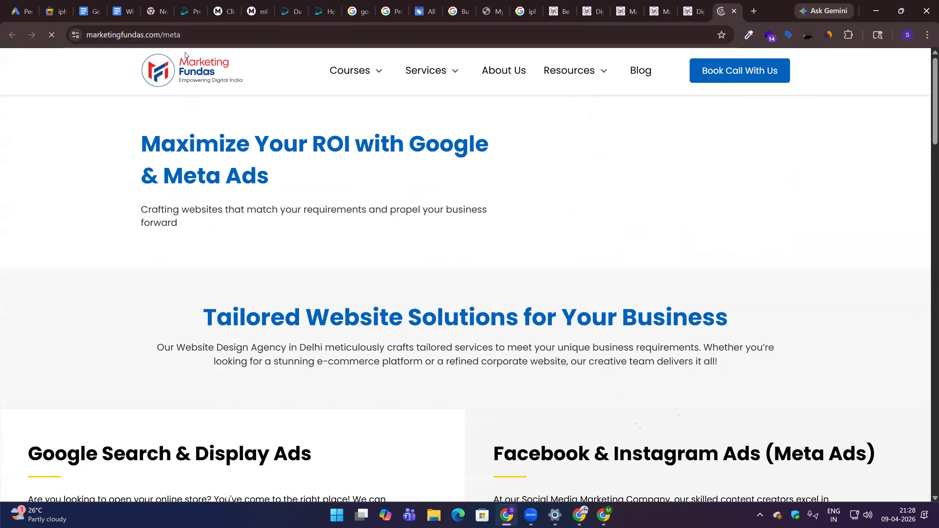
left_click(192, 37)
key("ctrl+c")
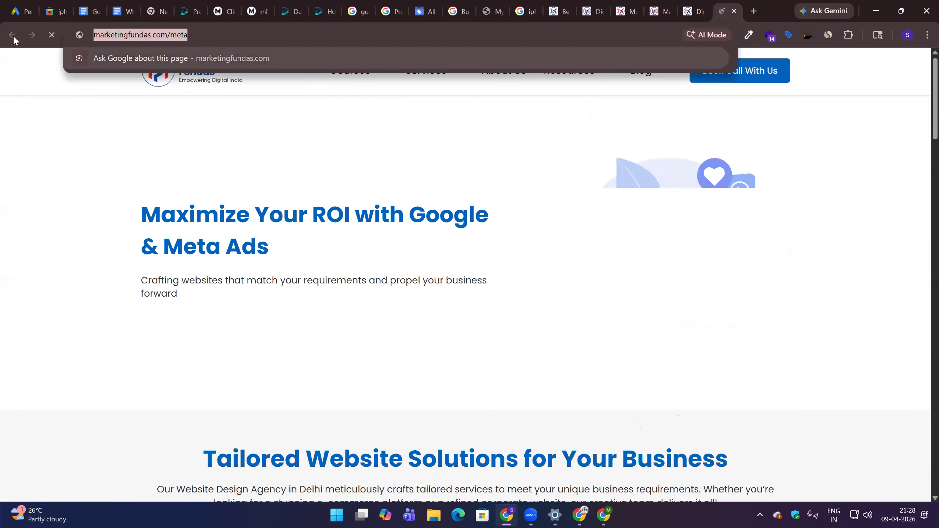
left_click(18, 11)
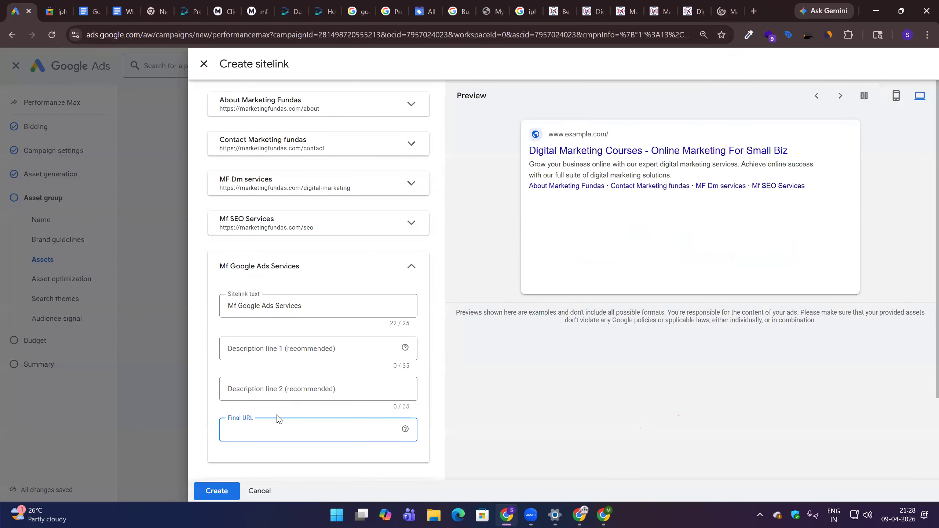
key("ctrl+v")
left_click(351, 273)
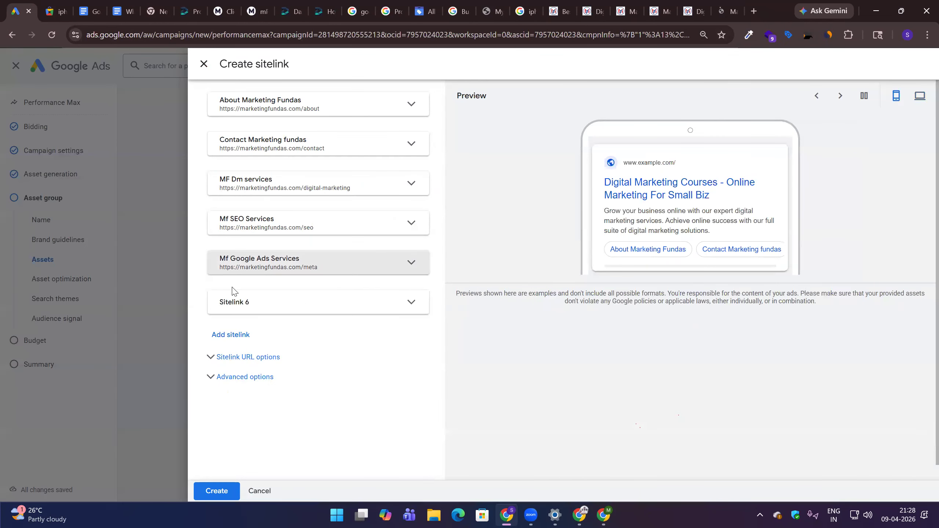
Step: Shorten the fifth sitelink's text to 'Mf Ads Services'
left_click(254, 268)
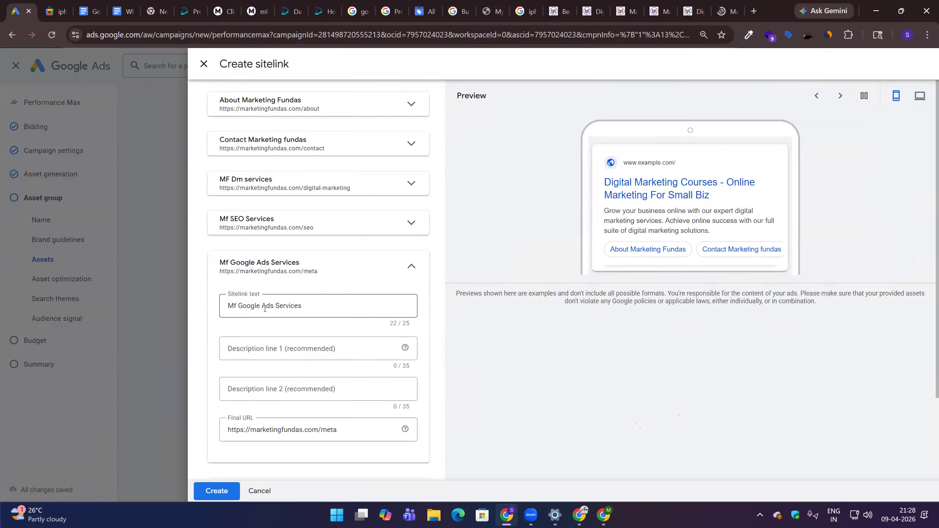
left_click_drag(265, 308, 238, 309)
key("BackSpace")
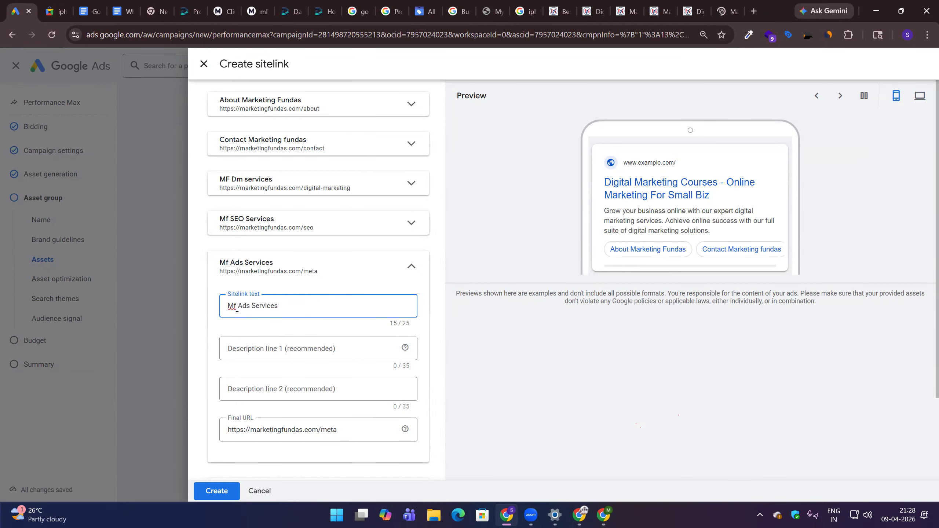
left_click(351, 276)
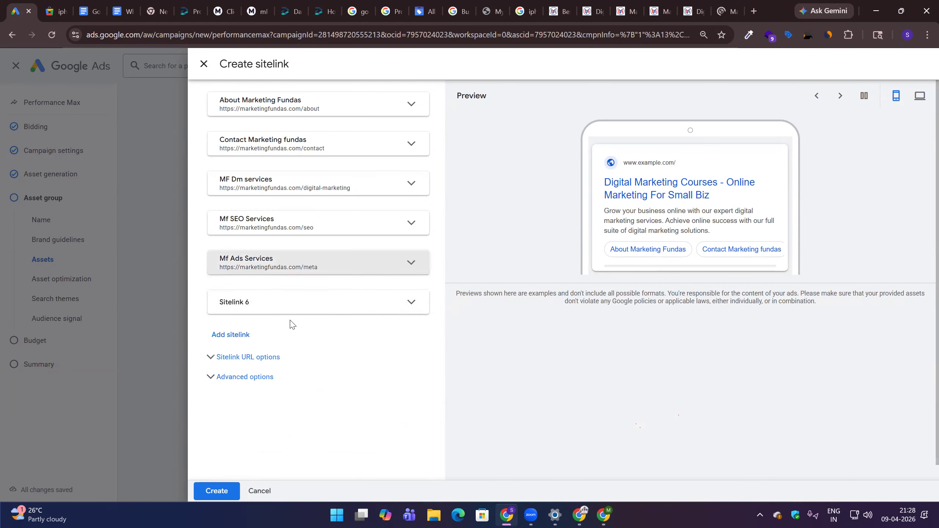
Step: Name the sixth sitelink 'MF Website Designing', trimmed to fit 25 characters
left_click(253, 305)
left_click(249, 344)
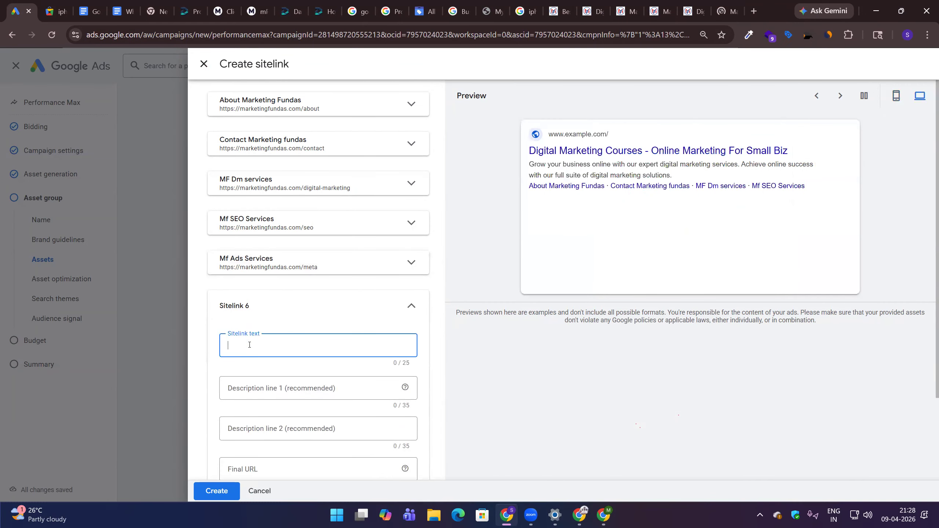
type("MF Website Des")
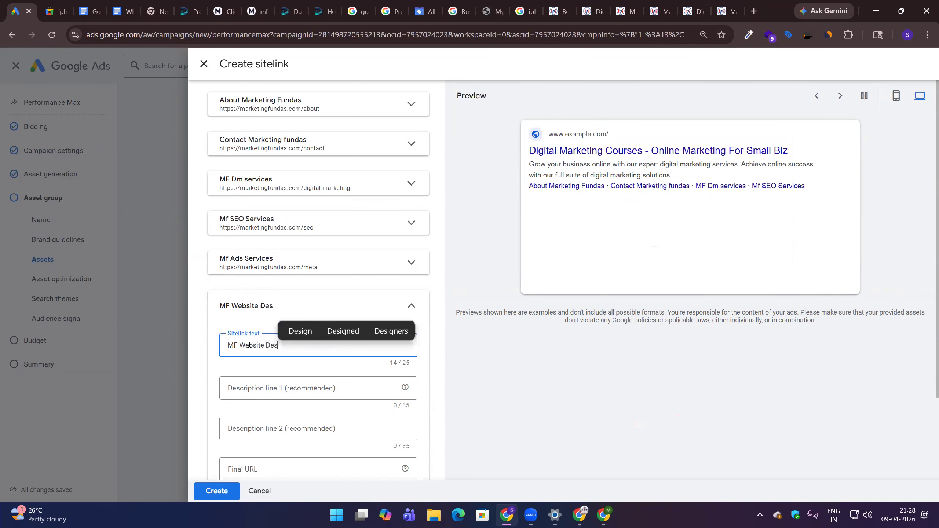
type("igning ")
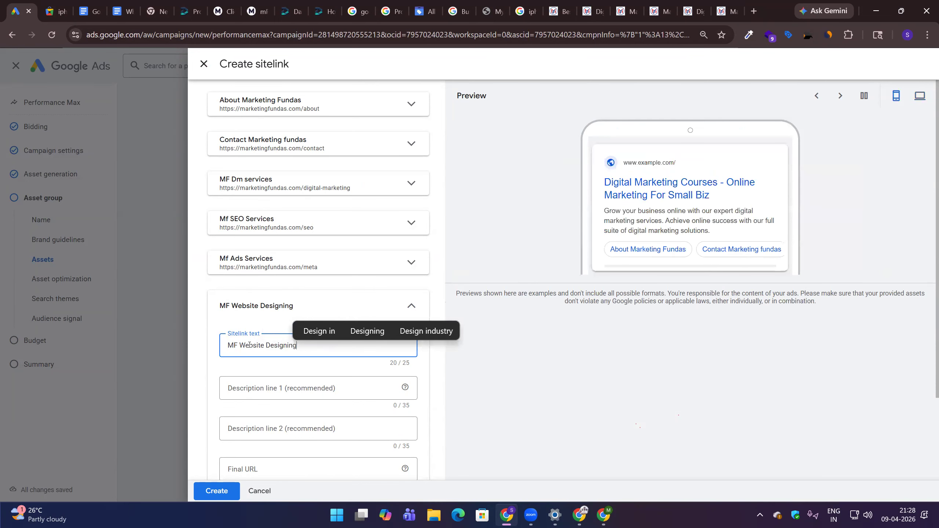
type("Servi")
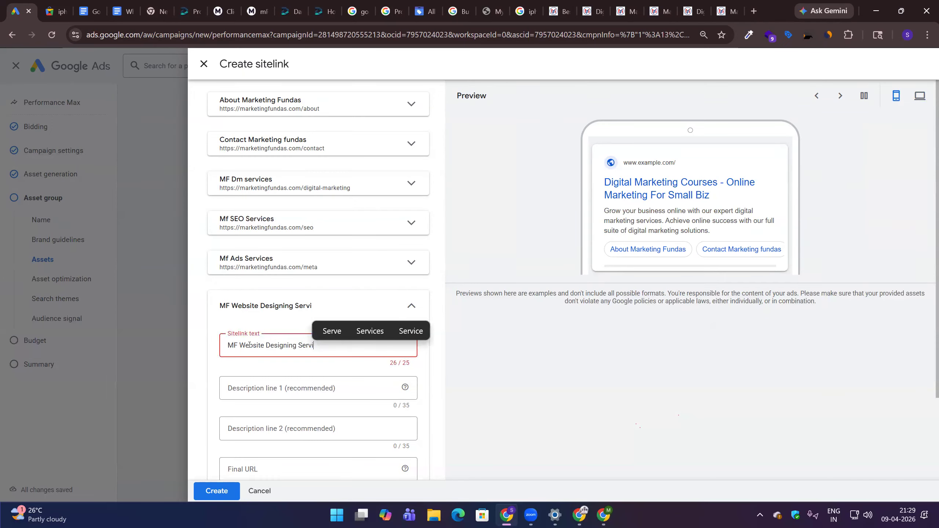
left_click(369, 331)
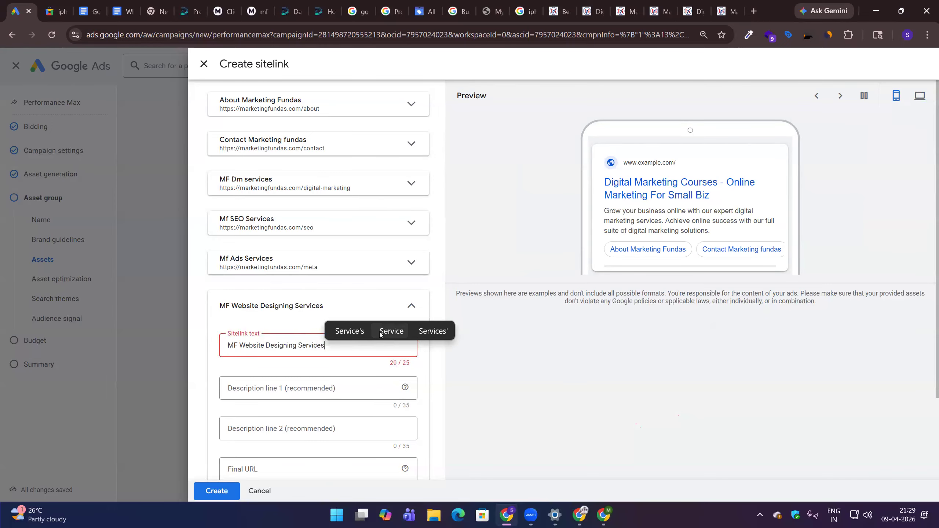
key("BackSpace")
key("BackSpace")
key("BackSpace")
key("BackSpace")
key("BackSpace")
key("BackSpace")
key("BackSpace")
key("BackSpace")
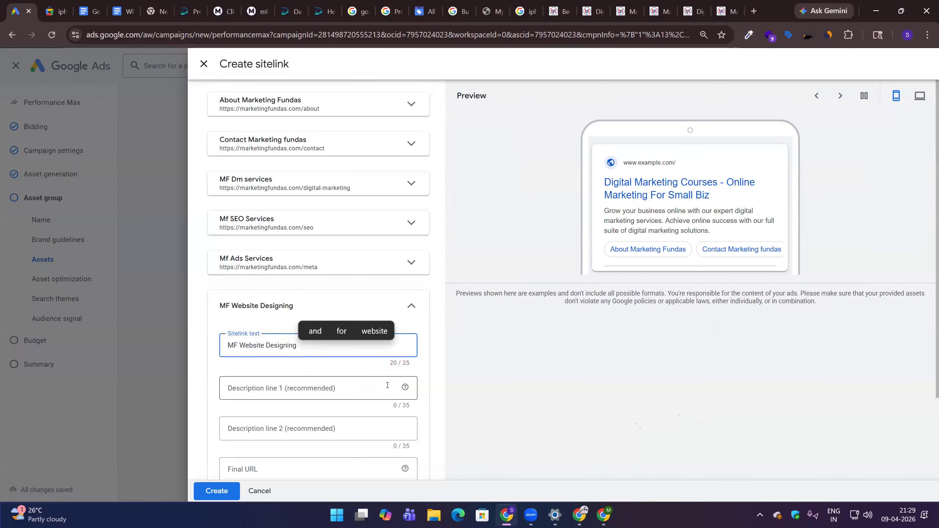
scroll(274, 360, "down", 3)
Step: Set the sixth sitelink's final URL to marketingfundas.com/website-development from the site
left_click(272, 367)
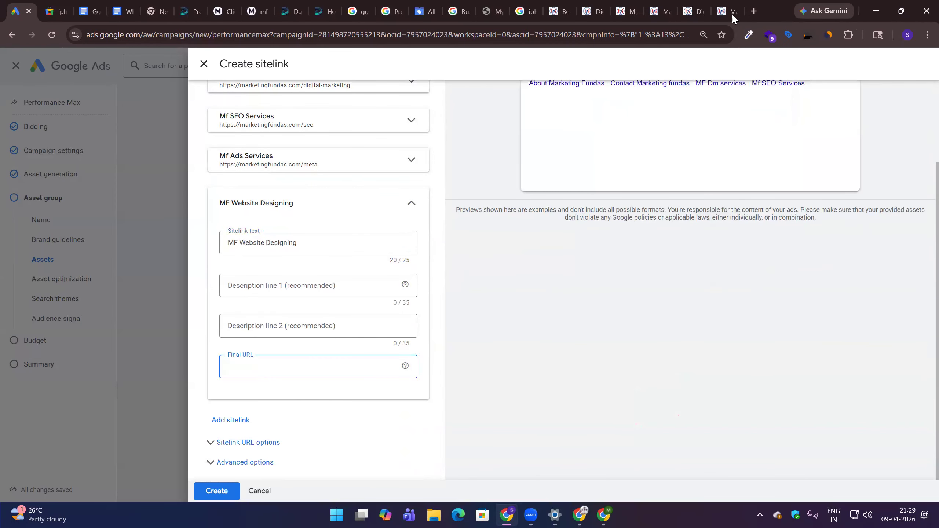
left_click(732, 13)
mouse_move(443, 84)
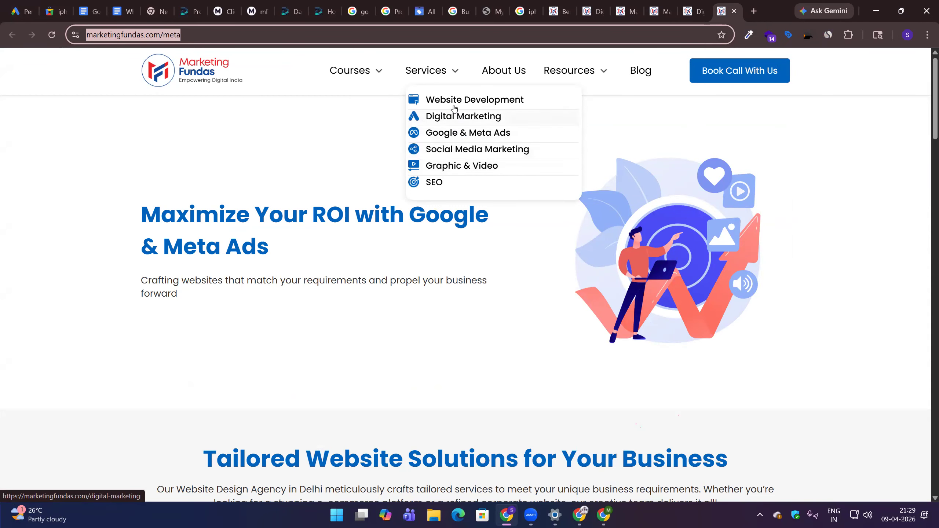
left_click(428, 99)
double_click(187, 37)
left_click(187, 36)
key("ctrl+c")
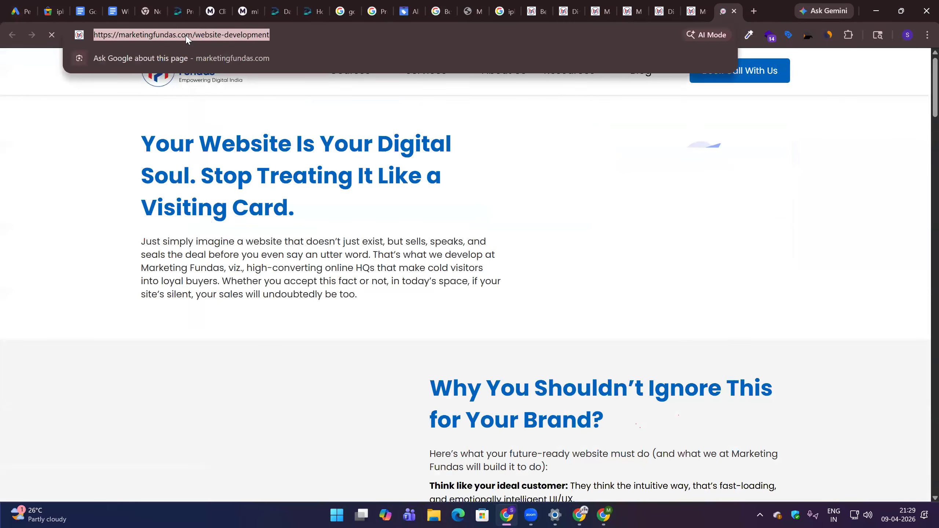
left_click(35, 16)
key("ctrl+v")
left_click(411, 213)
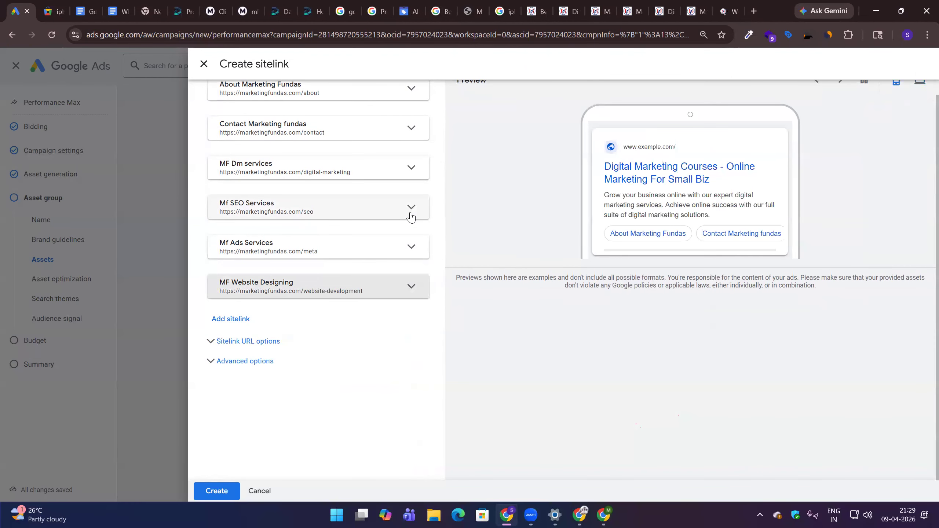
Step: Create the six sitelinks, collapse the Sitelinks section, and open the full Suggested videos chooser
left_click(233, 491)
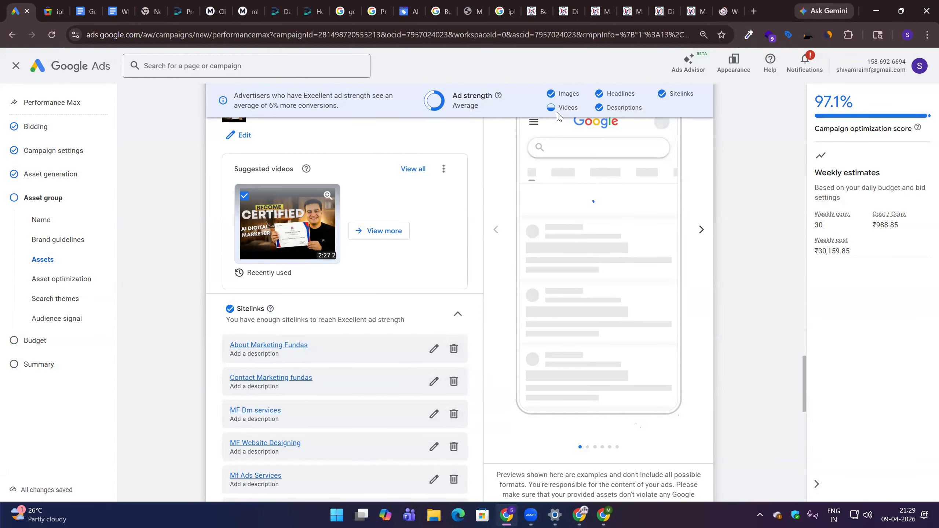
left_click(450, 319)
scroll(237, 331, "up", 4)
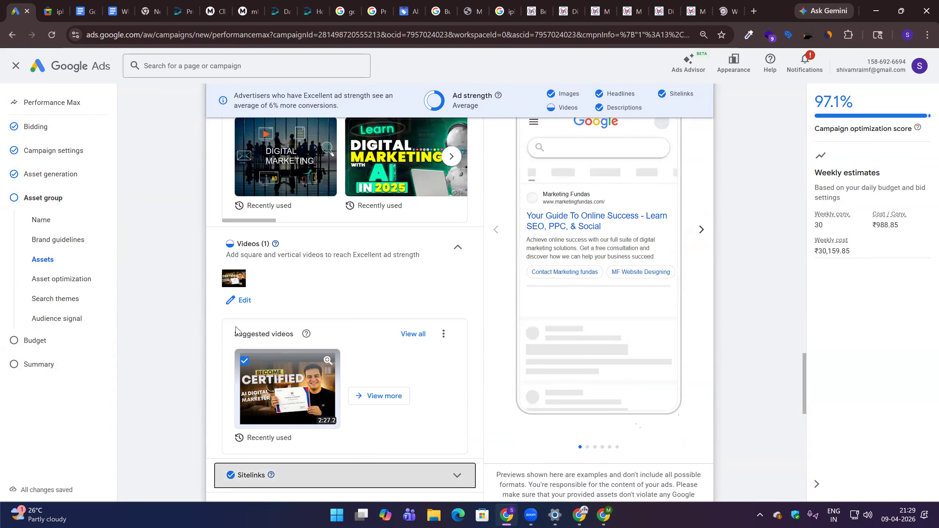
left_click(376, 397)
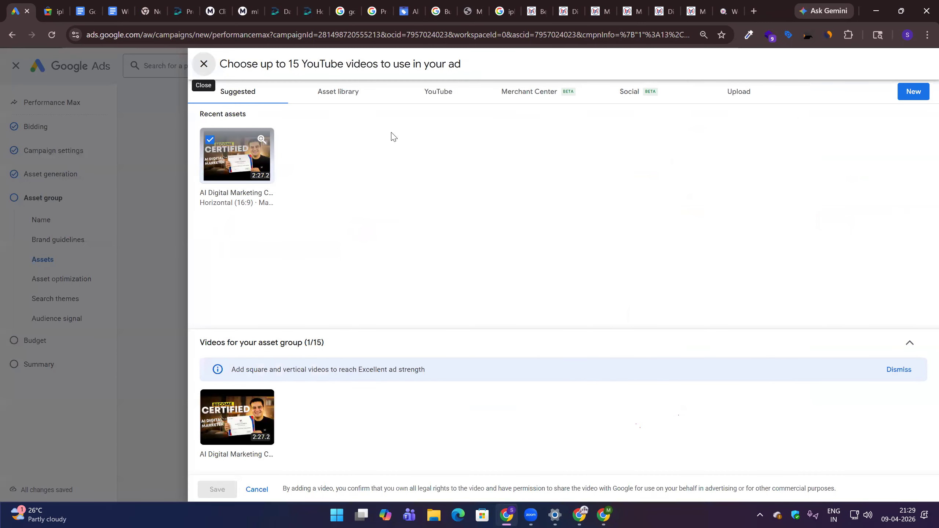
Step: Add the ₹4999 course and Meta Ads Full Course library videos, bringing the group to three videos
left_click(336, 104)
mouse_move(301, 238)
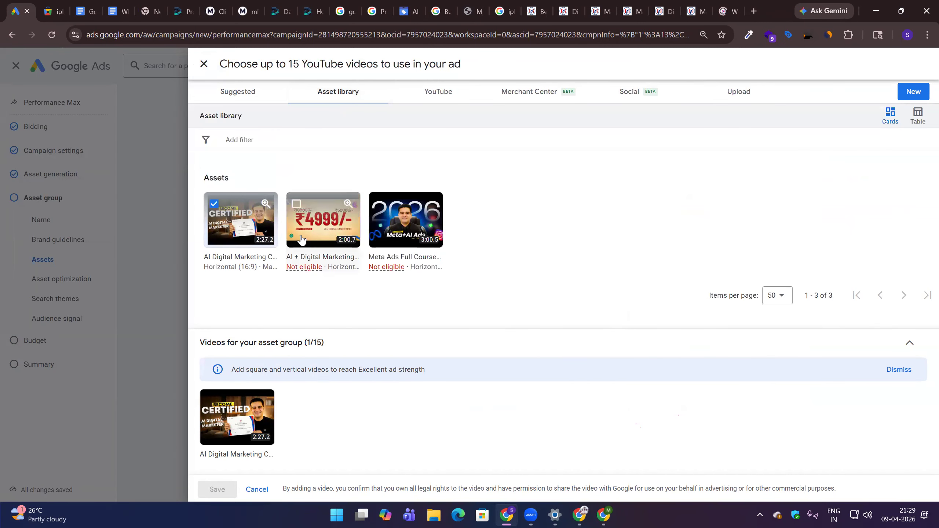
left_click(297, 204)
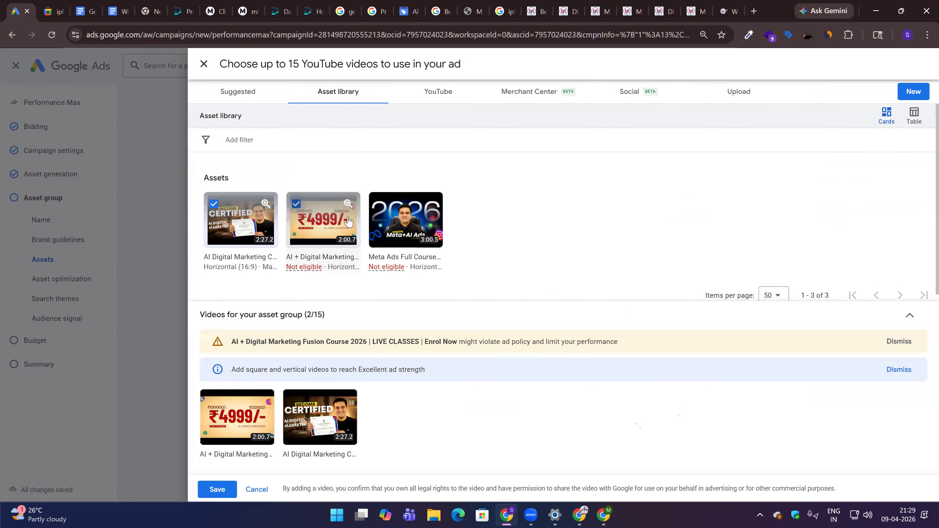
left_click(378, 205)
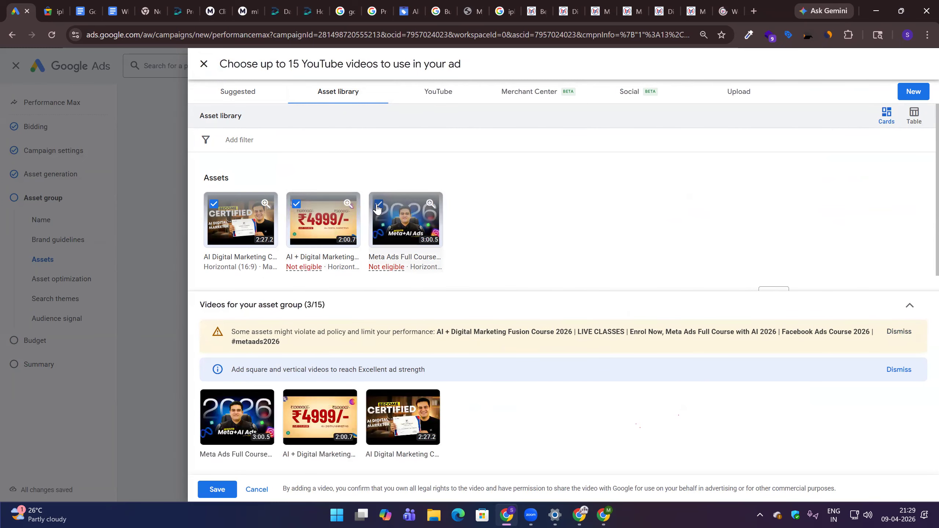
mouse_move(222, 446)
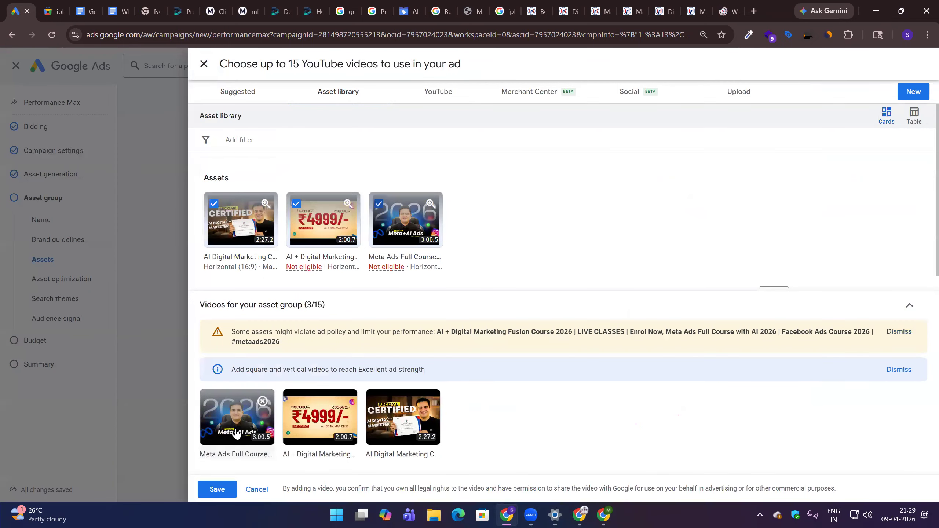
left_click(222, 490)
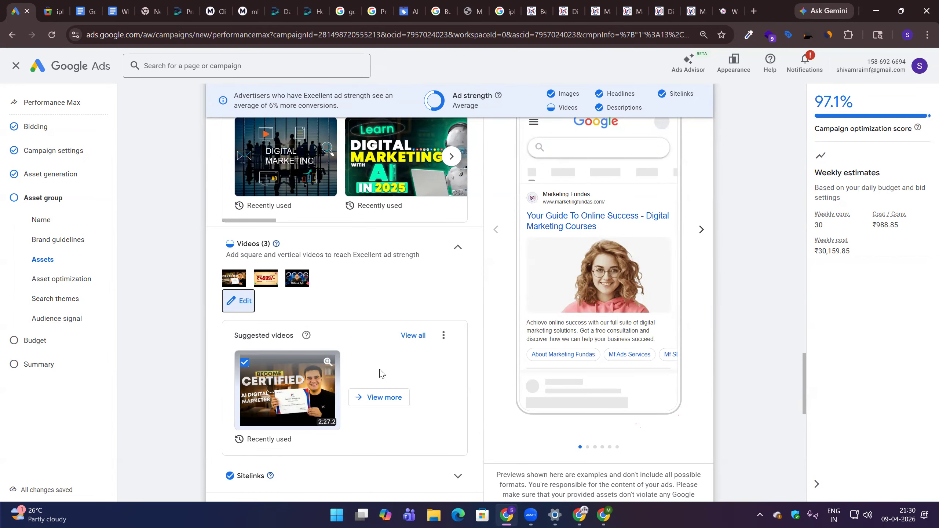
scroll(385, 378, "down", 2)
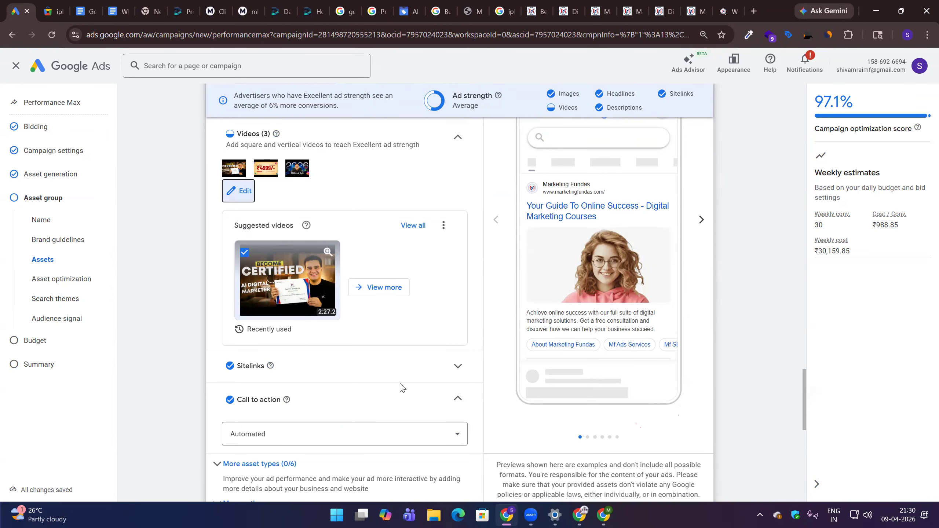
scroll(355, 381, "down", 1)
scroll(384, 426, "down", 3)
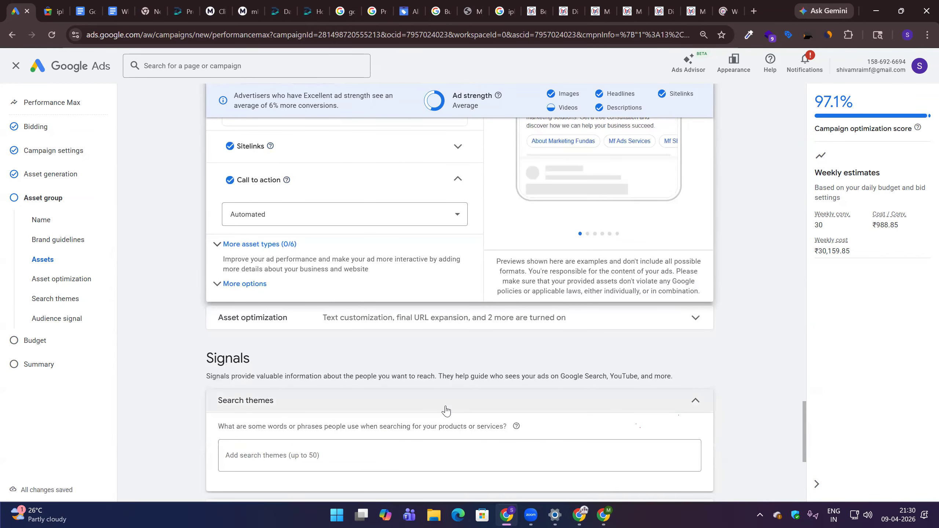
scroll(446, 410, "down", 2)
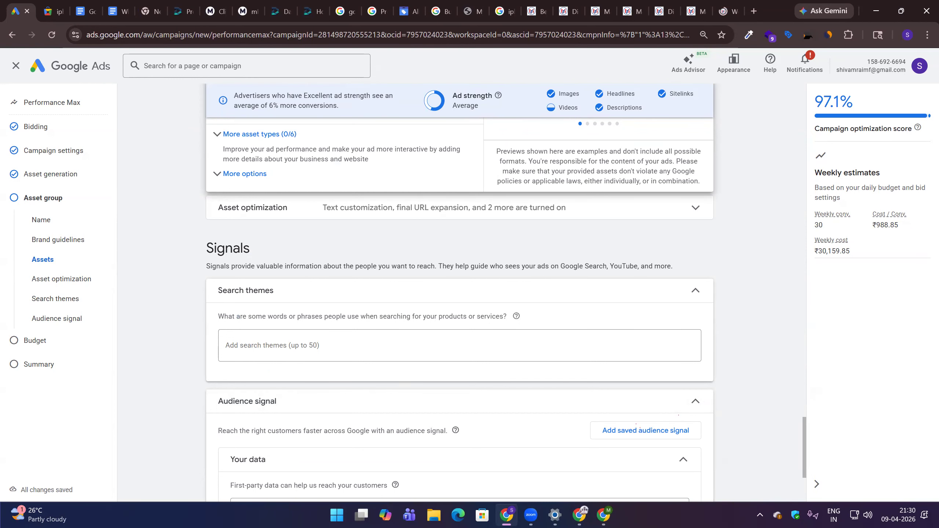
scroll(460, 292, "down", 1)
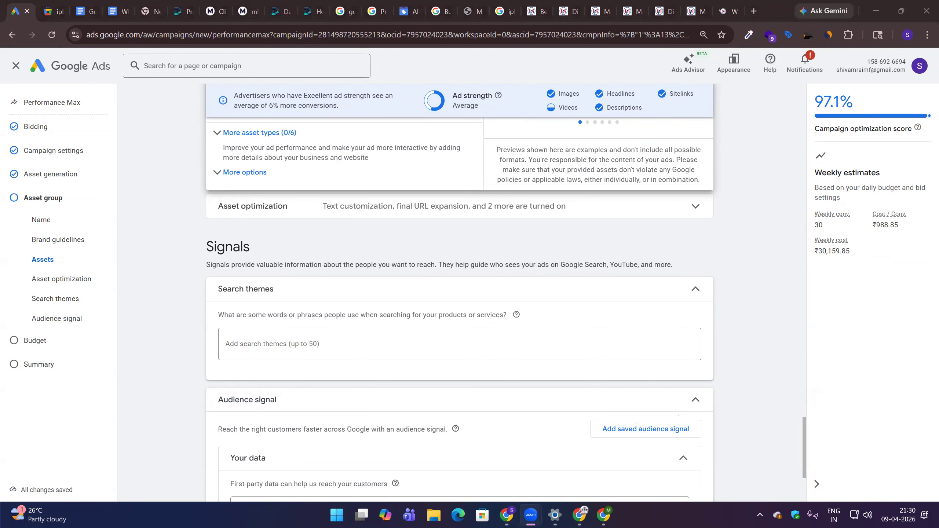
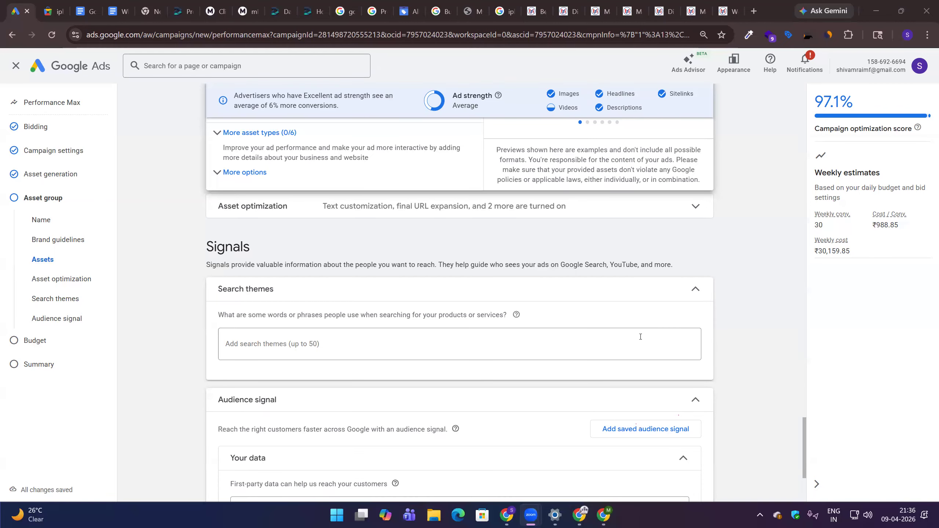
Step: Attach the saved 'dm audience' as the asset group's audience signal and continue to Budget
scroll(514, 324, "down", 1)
scroll(531, 330, "down", 2)
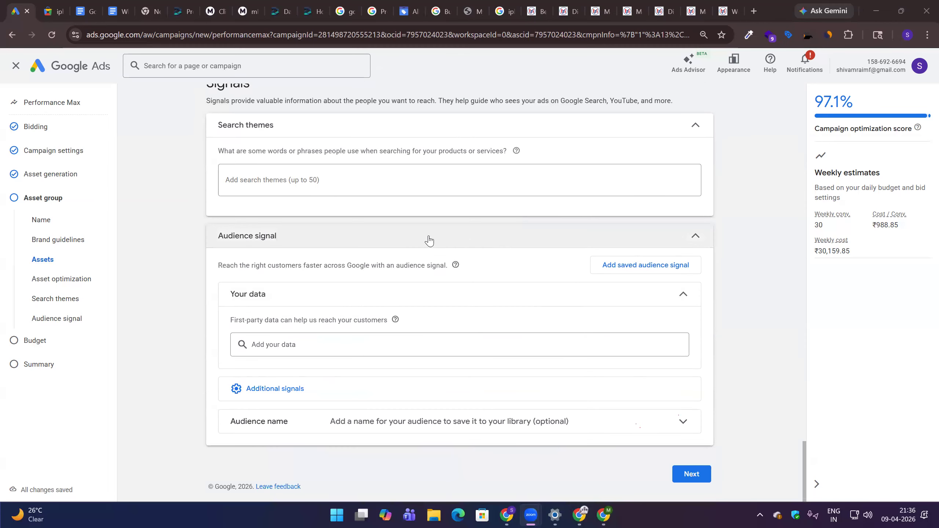
left_click_drag(229, 242, 318, 242)
left_click(478, 294)
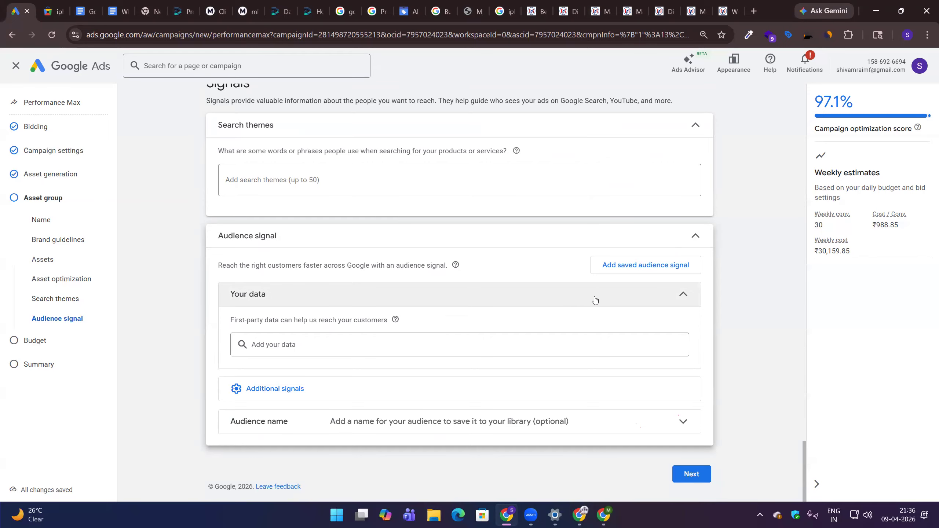
left_click(630, 268)
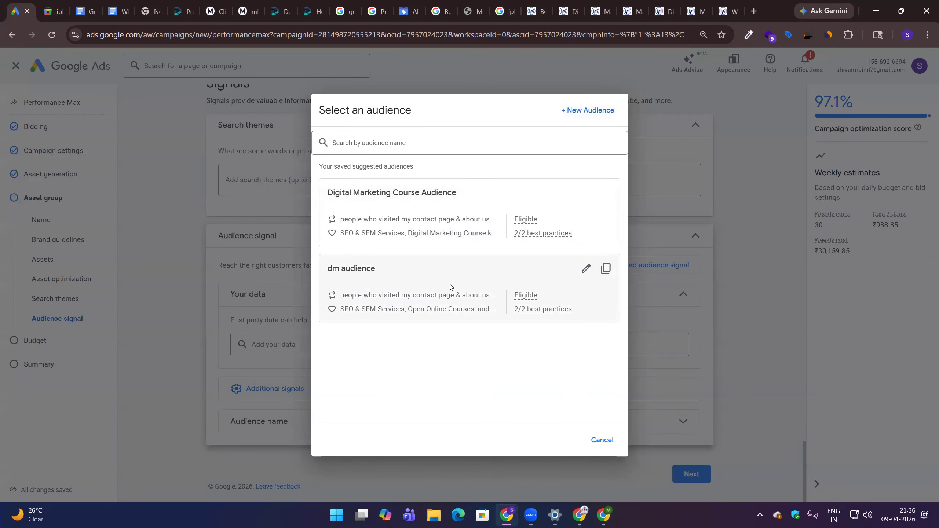
left_click(441, 292)
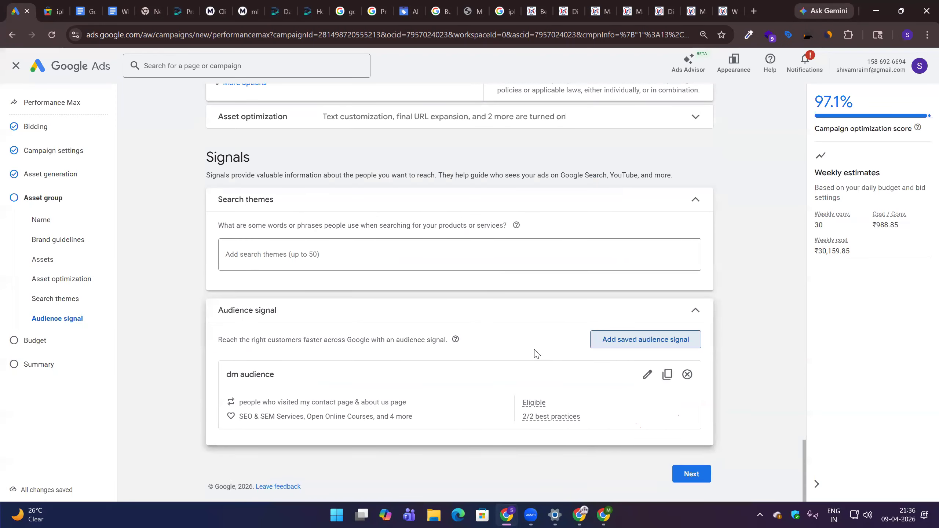
left_click(688, 476)
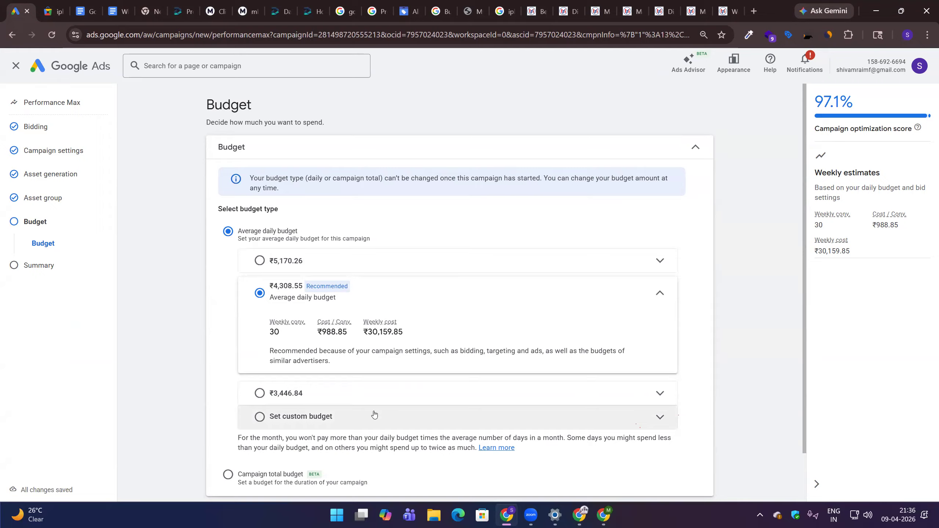
Step: Replace the ₹4,308.55 budget with a custom ₹2,000 average daily budget and continue to Summary
scroll(313, 337, "down", 1)
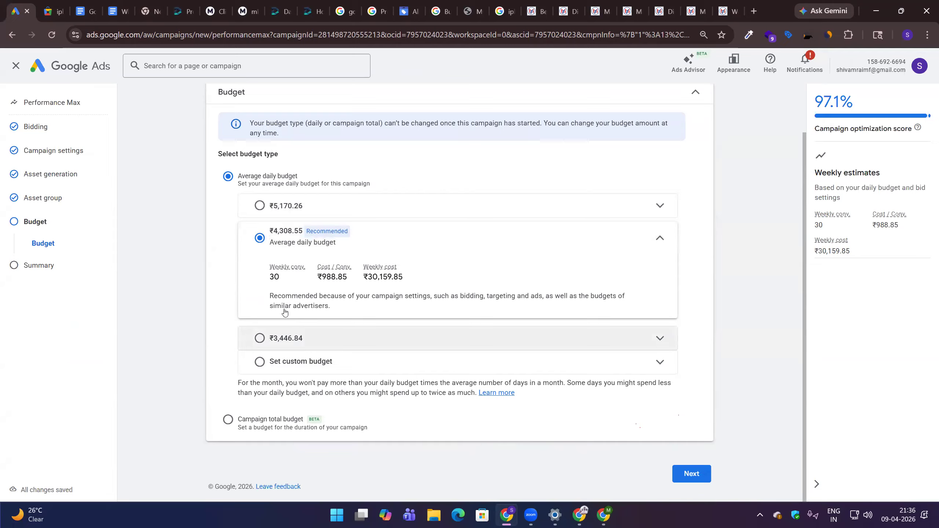
left_click(296, 362)
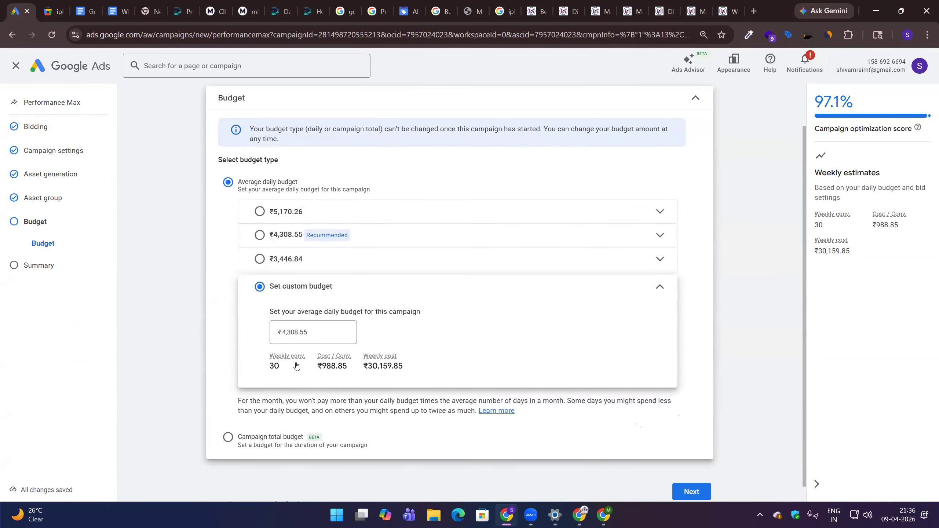
left_click(310, 333)
double_click(309, 332)
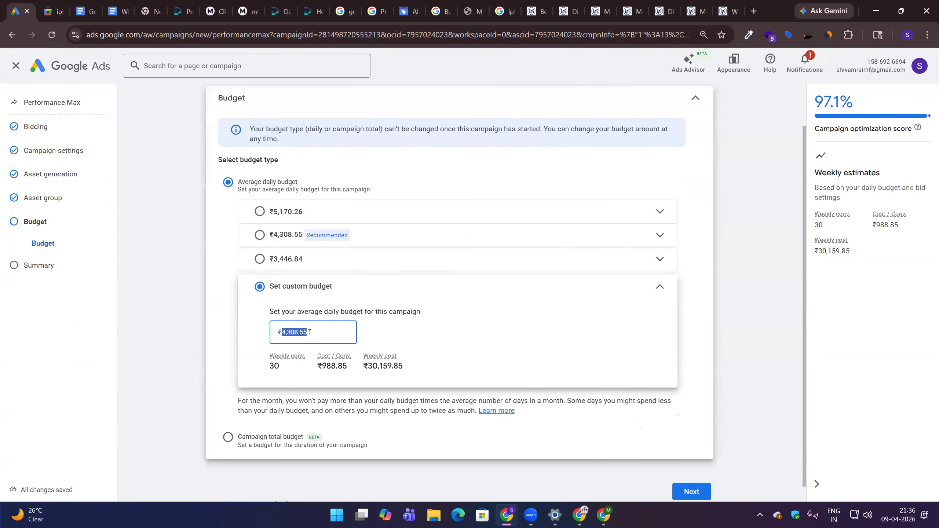
type("2,")
type("00")
type("0")
key("Tab")
left_click(689, 473)
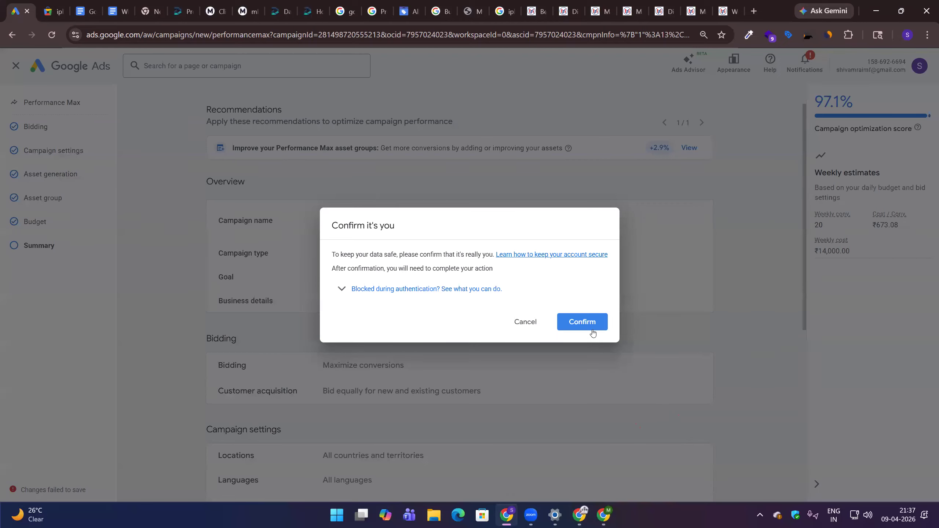
Step: Confirm identity by entering the India (+91) recovery phone number and the 6-digit code sent to it
left_click(593, 322)
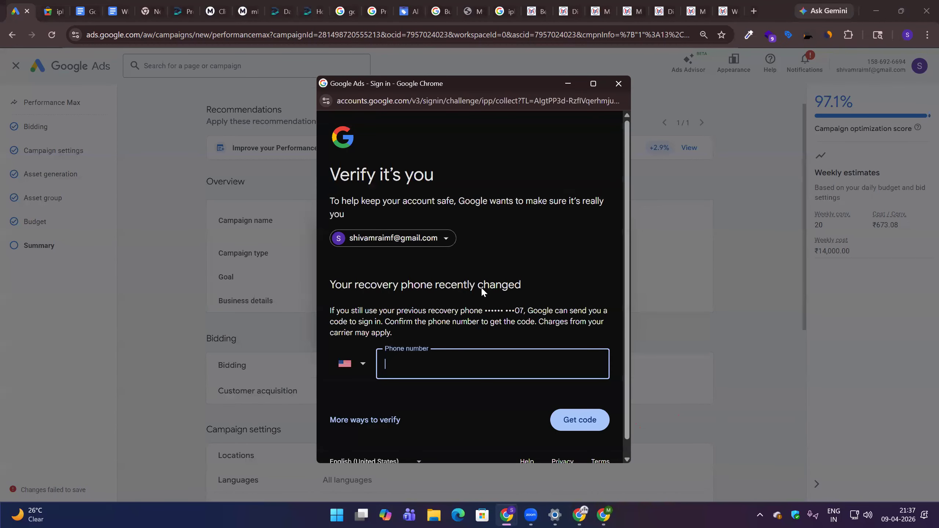
left_click(362, 364)
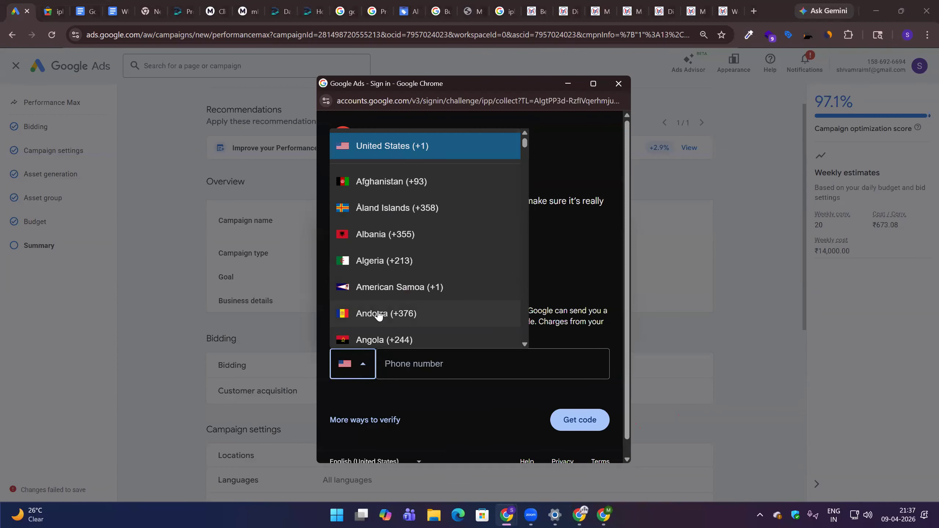
type("in")
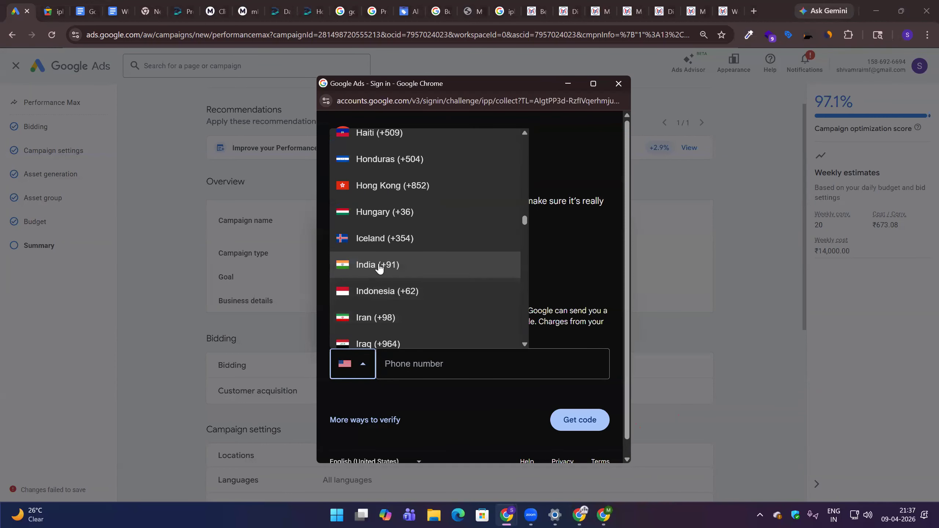
left_click(379, 269)
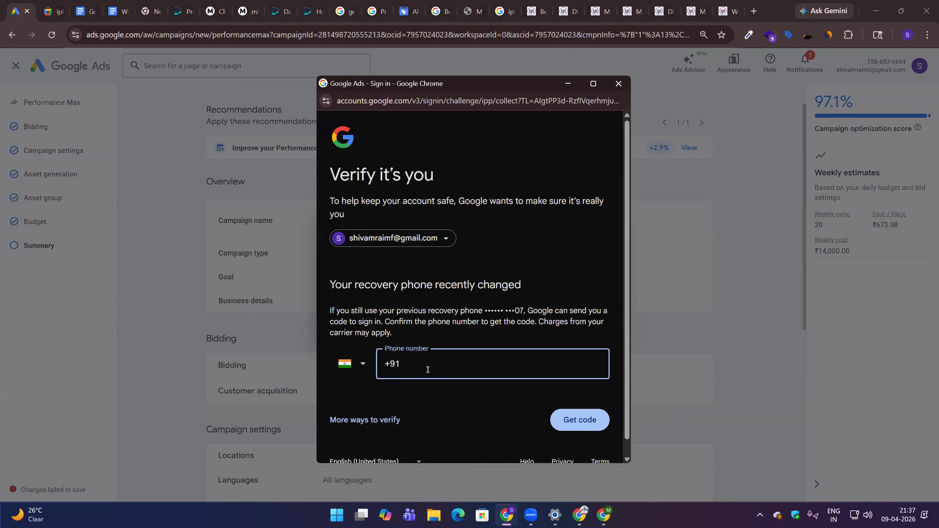
left_click(569, 417)
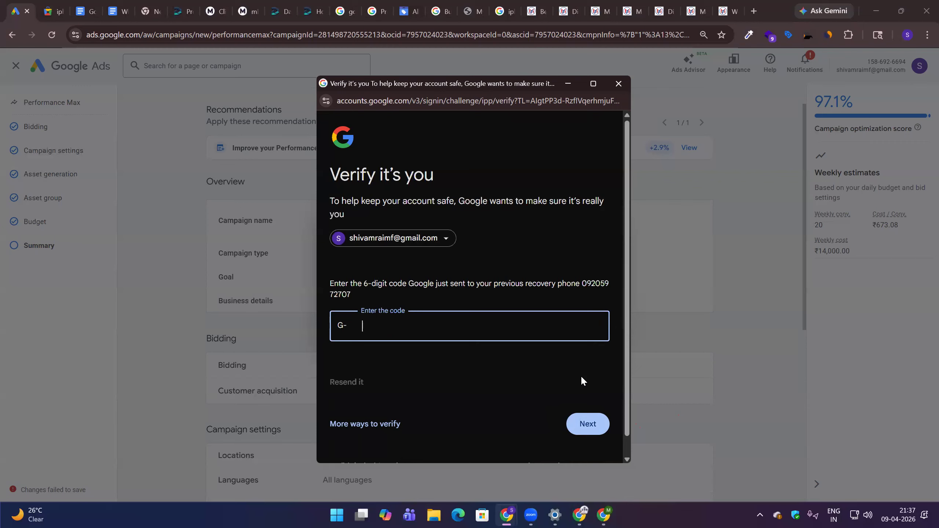
left_click(592, 422)
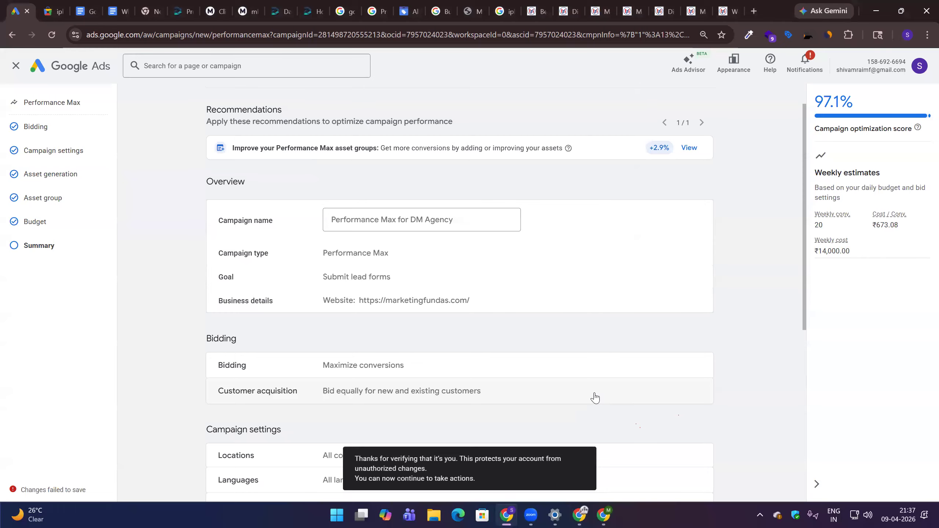
Step: Review the asset group's assets from the recommendation, then continue to the budget step
scroll(601, 393, "down", 5)
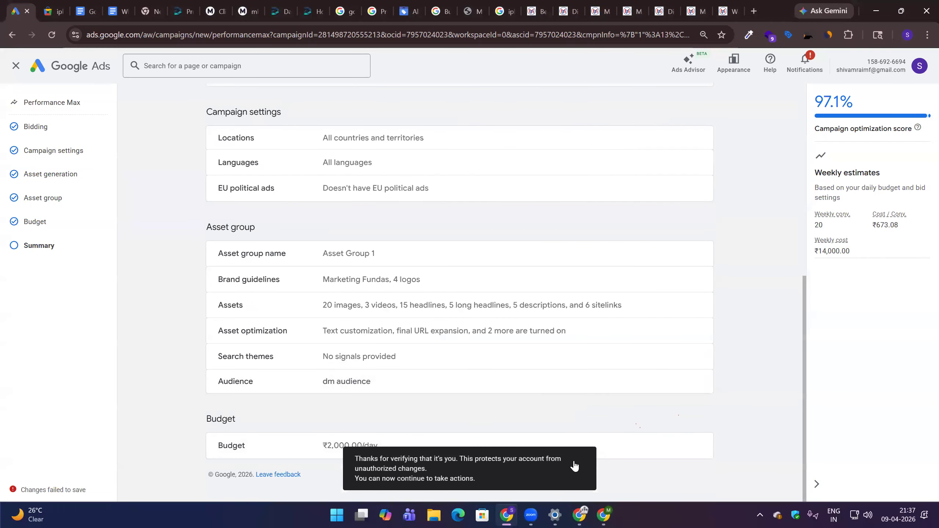
scroll(744, 446, "up", 5)
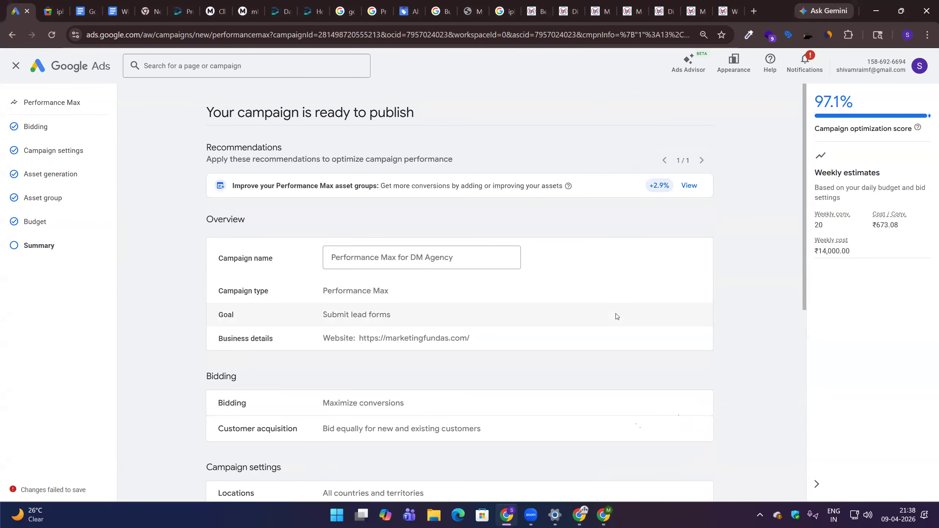
scroll(615, 316, "down", 5)
scroll(616, 318, "up", 5)
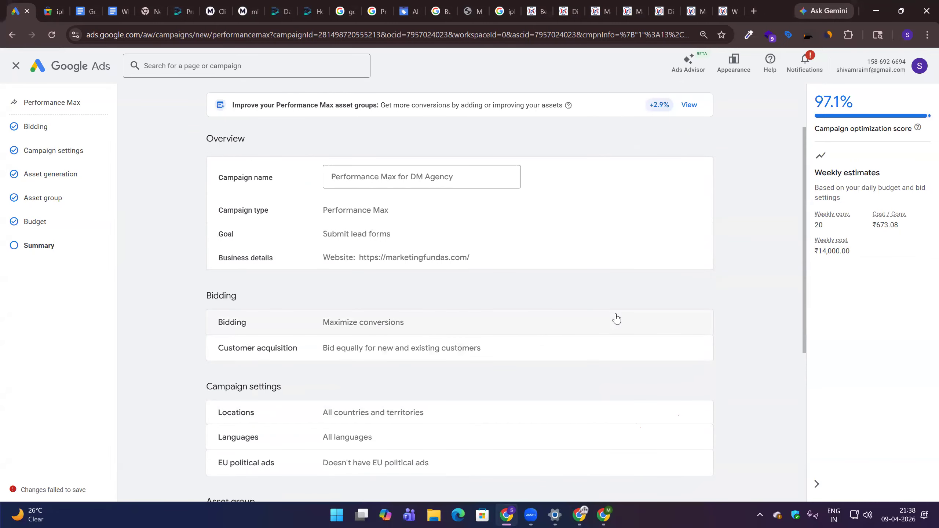
scroll(616, 318, "up", 2)
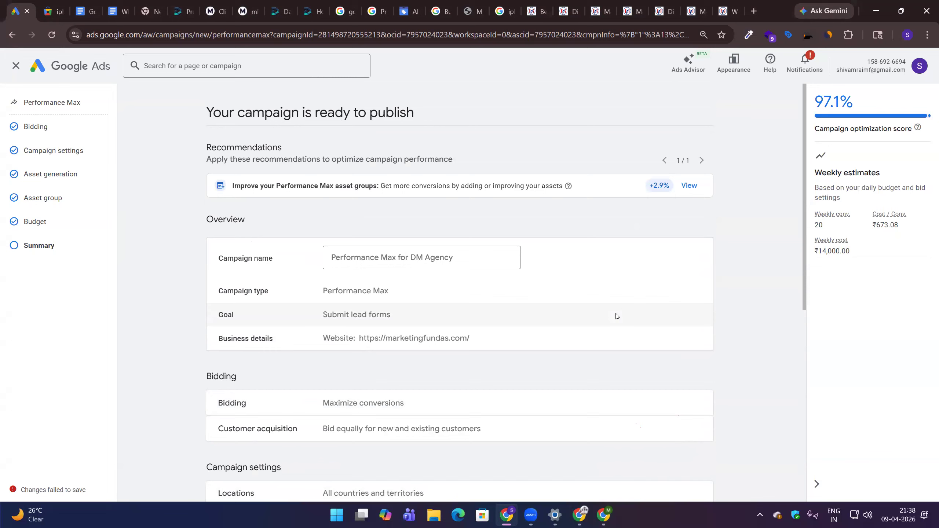
scroll(570, 302, "down", 5)
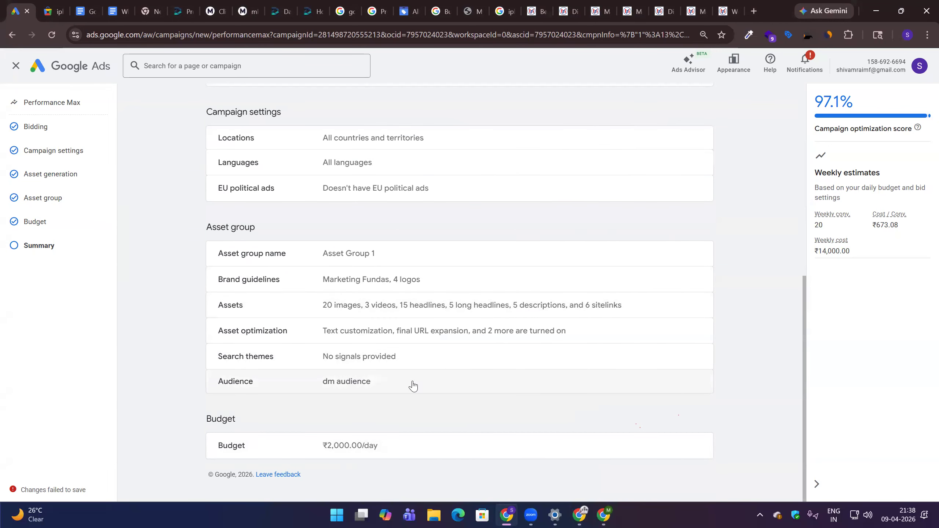
scroll(418, 368, "up", 3)
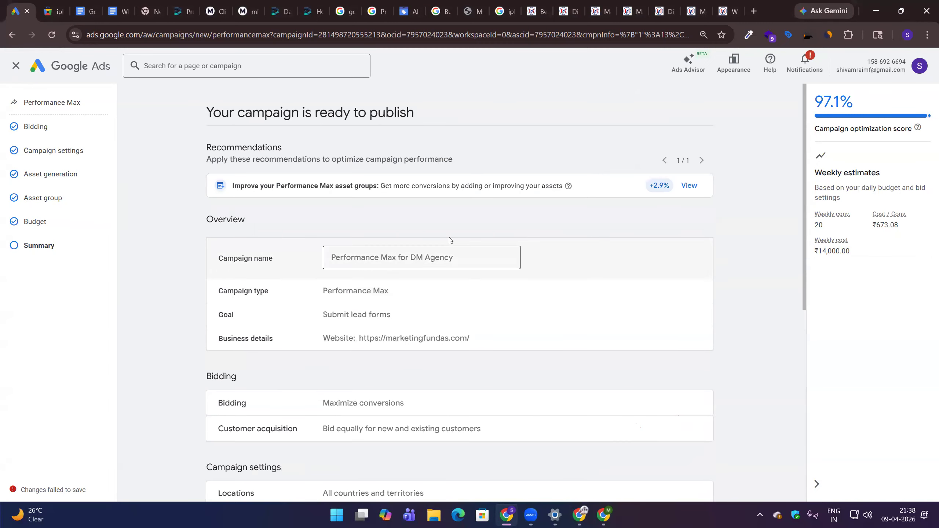
left_click(689, 185)
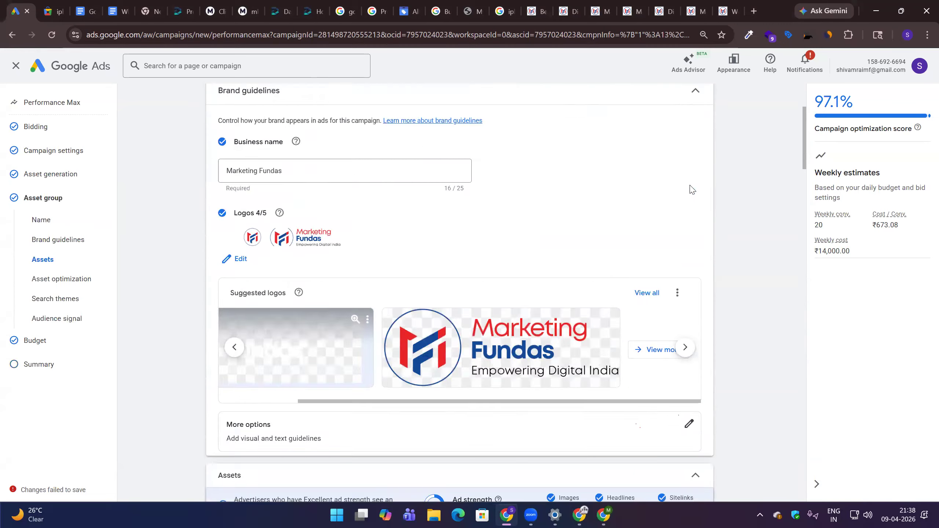
scroll(425, 282, "up", 5)
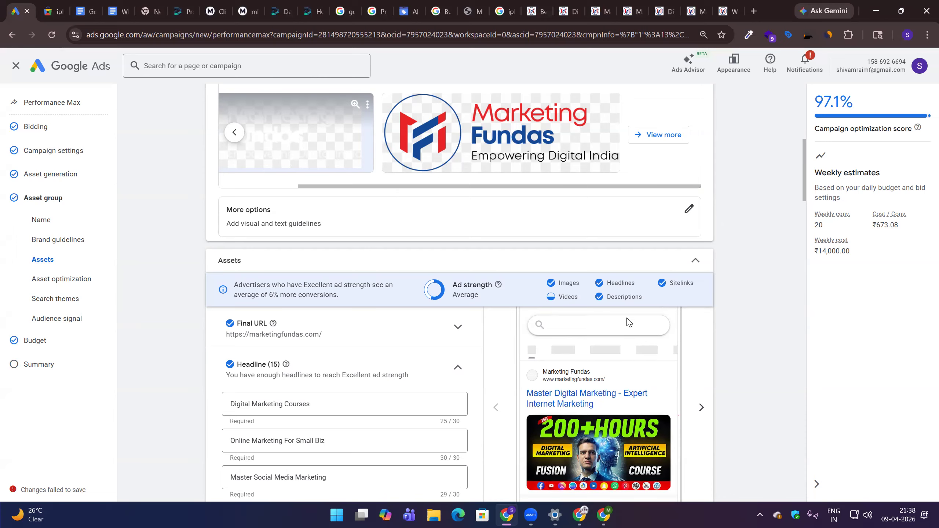
scroll(610, 318, "down", 12)
scroll(452, 370, "down", 18)
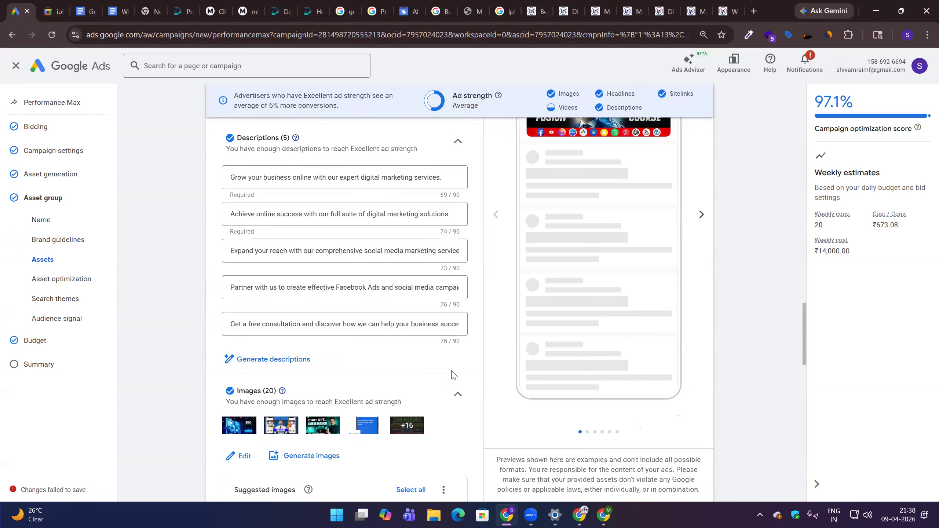
scroll(451, 373, "down", 15)
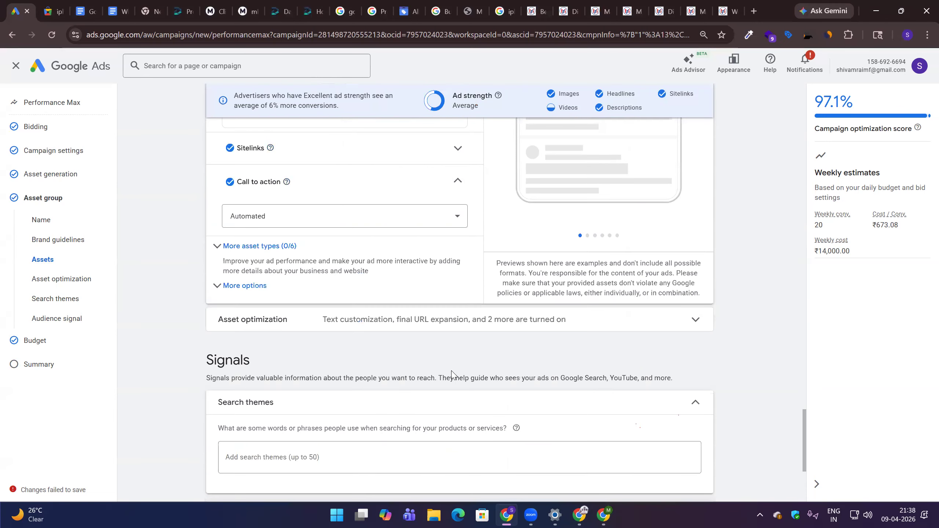
left_click(691, 474)
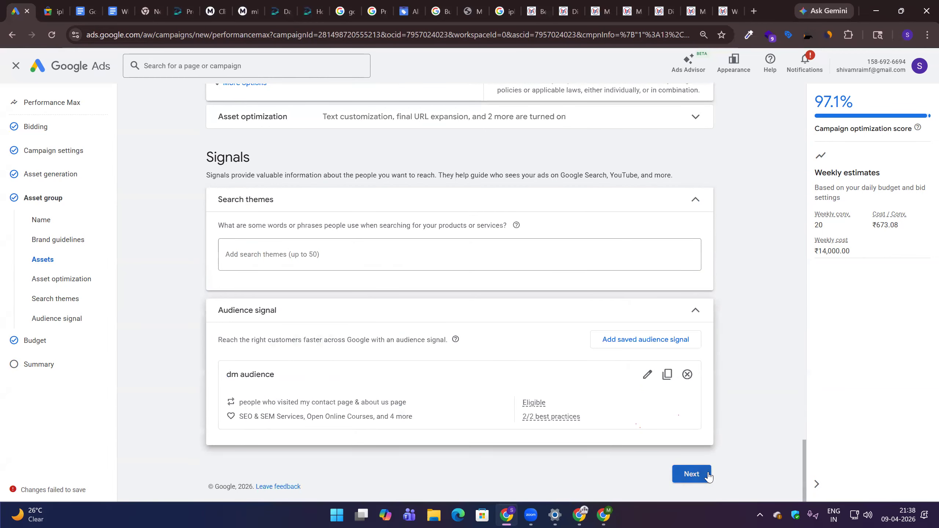
Step: Select the recommended ₹4,308.55 daily budget and return to the campaign summary
scroll(411, 392, "down", 3)
scroll(377, 314, "up", 3)
left_click(270, 283)
scroll(610, 425, "down", 1)
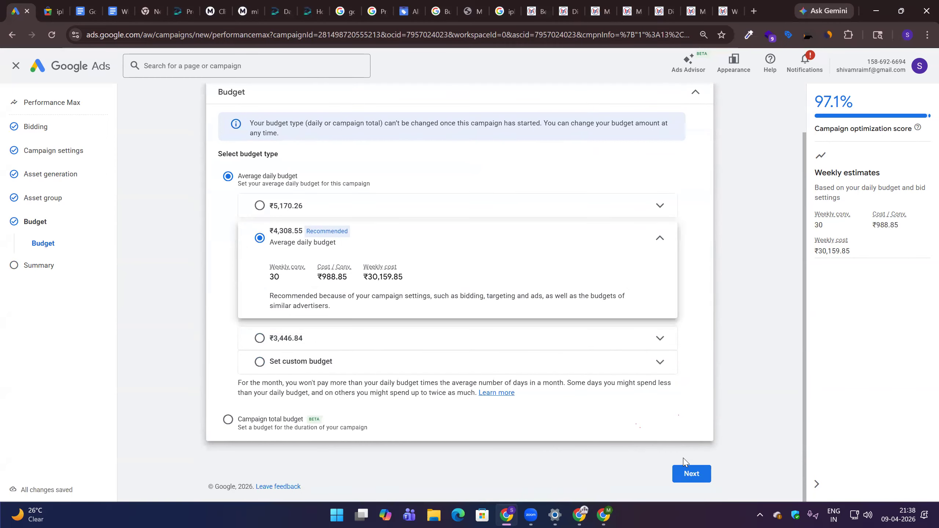
left_click(686, 468)
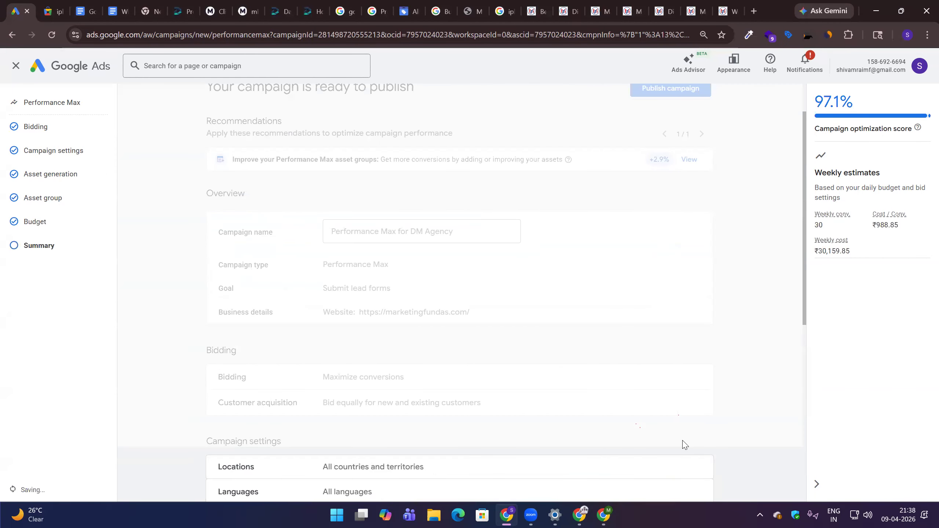
Step: Publish the Performance Max for DM Agency campaign and return to the account Overview
scroll(702, 393, "up", 1)
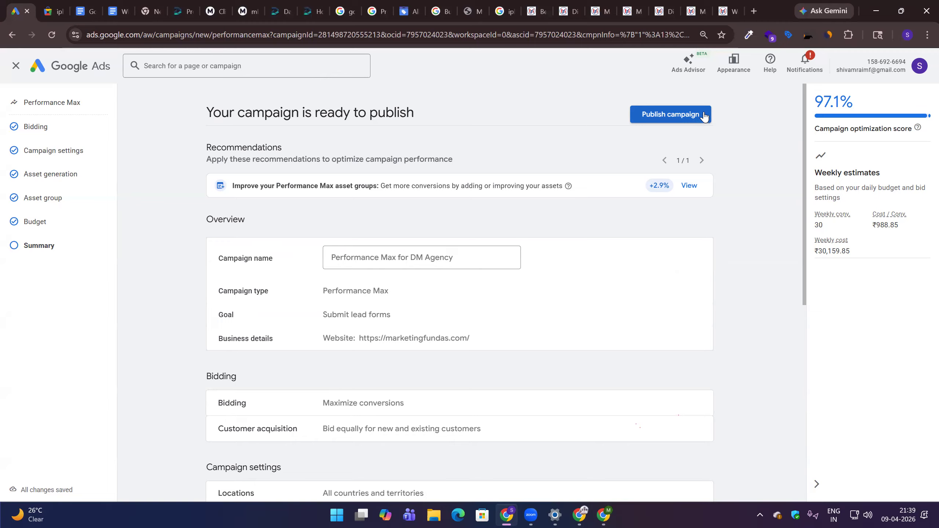
left_click(668, 118)
scroll(429, 236, "down", 4)
scroll(419, 301, "up", 4)
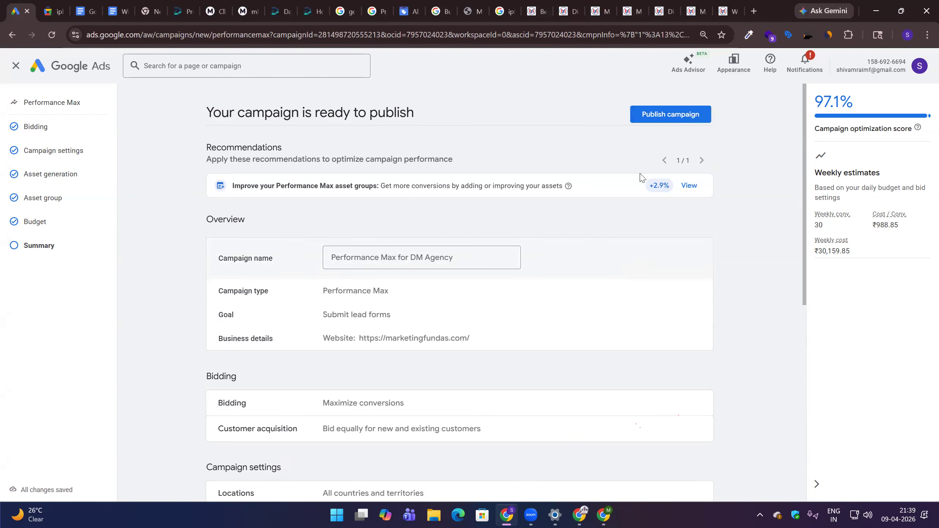
left_click(657, 118)
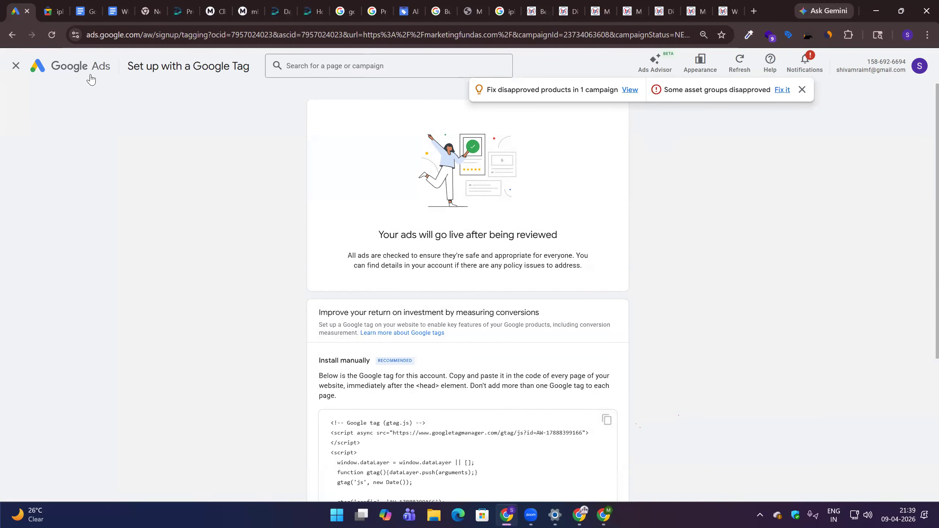
left_click(85, 73)
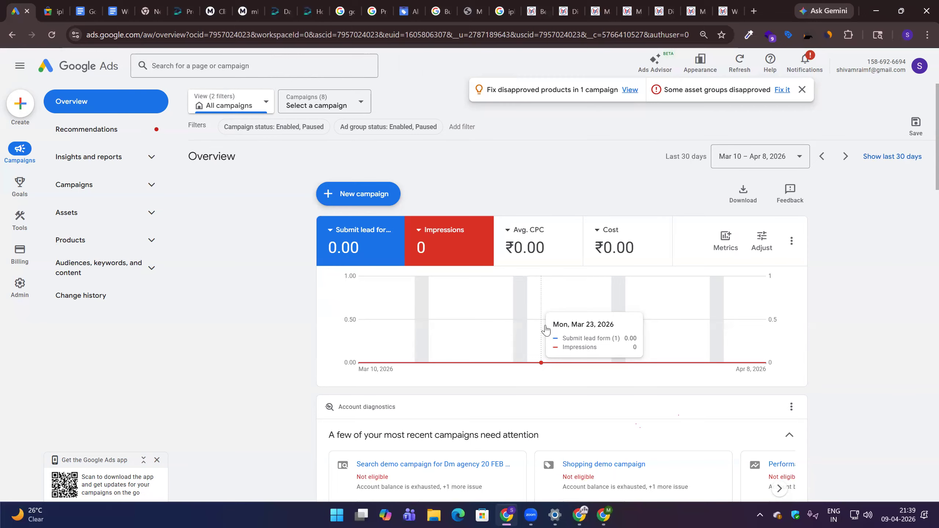
Step: Choose New campaign from the Overview's + New campaign menu
left_click(373, 200)
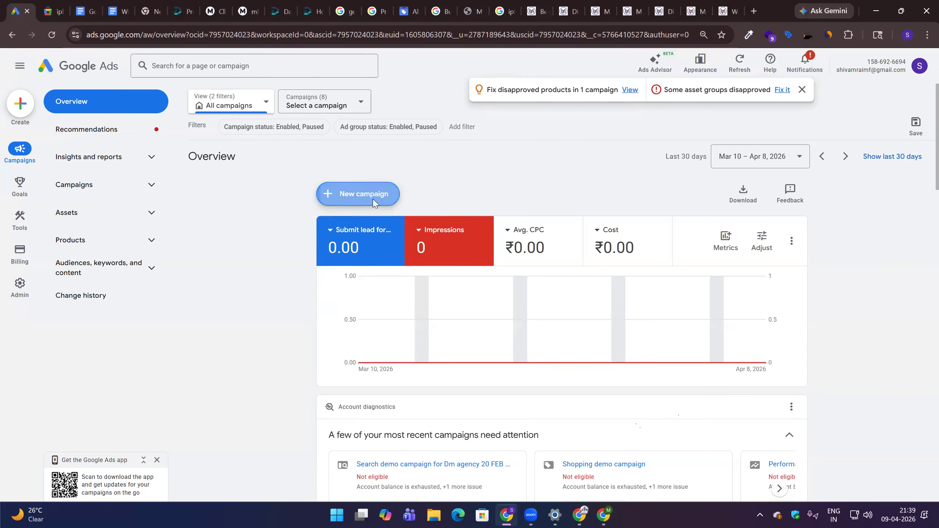
left_click(372, 200)
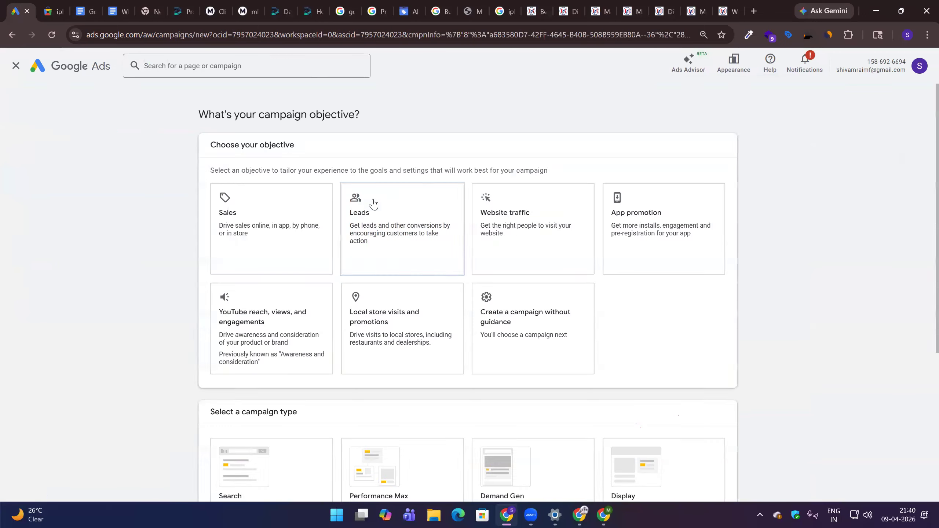
Step: Create a Shopping campaign without an objective's guidance
left_click(517, 332)
scroll(518, 332, "down", 5)
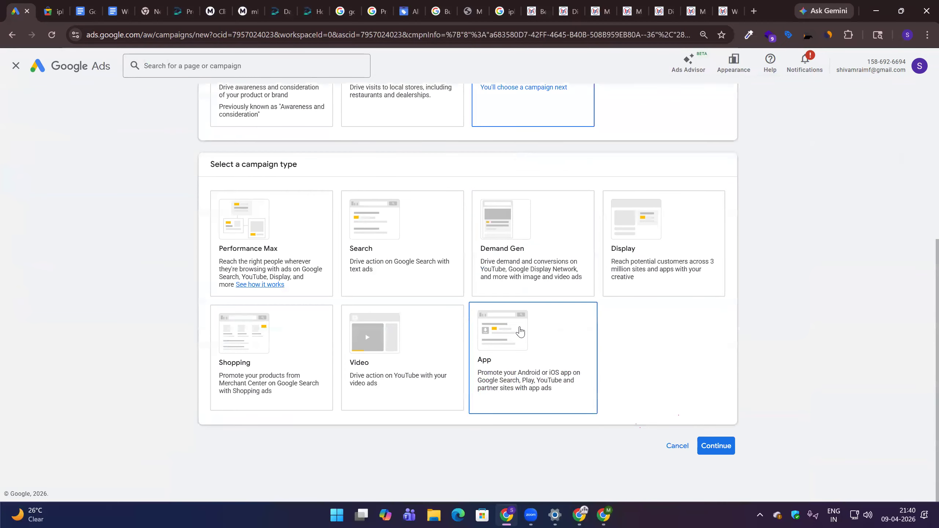
left_click(247, 331)
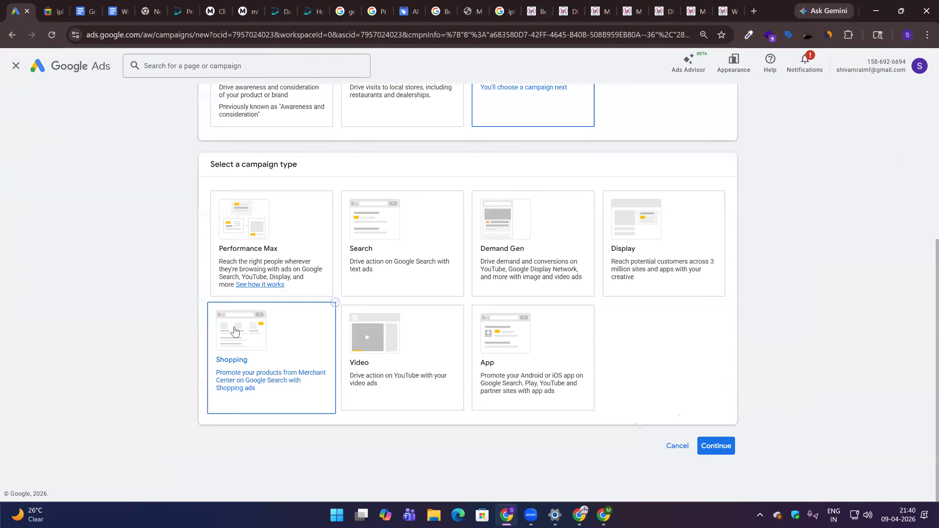
scroll(279, 245, "up", 4)
Step: Remove the Add to cart, Engagements, Page views and YouTube follow-on views goals, keeping only Purchases
left_click(712, 204)
left_click(745, 213)
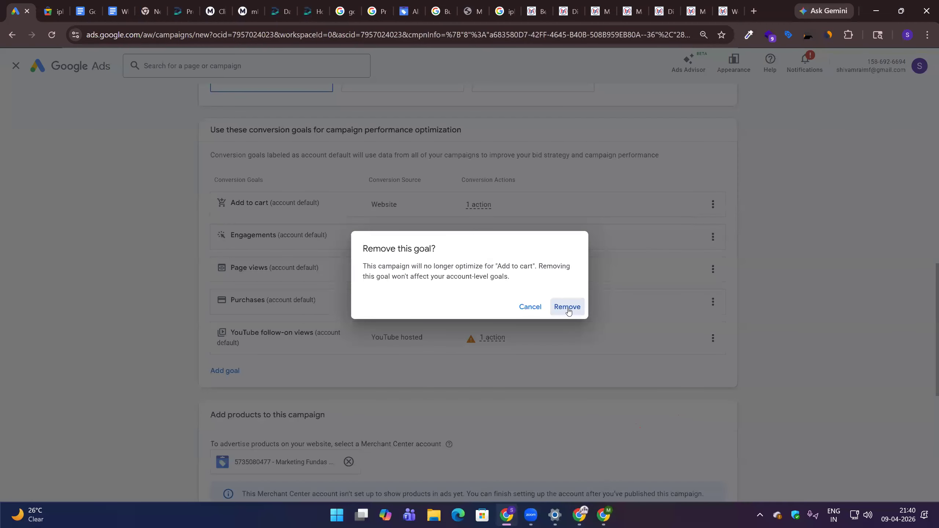
left_click(568, 308)
left_click(712, 204)
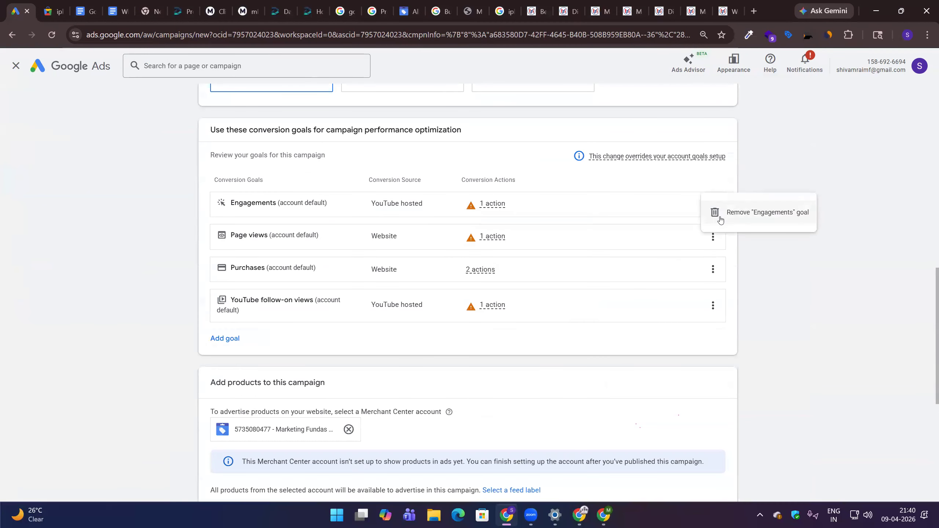
left_click(719, 216)
left_click(577, 307)
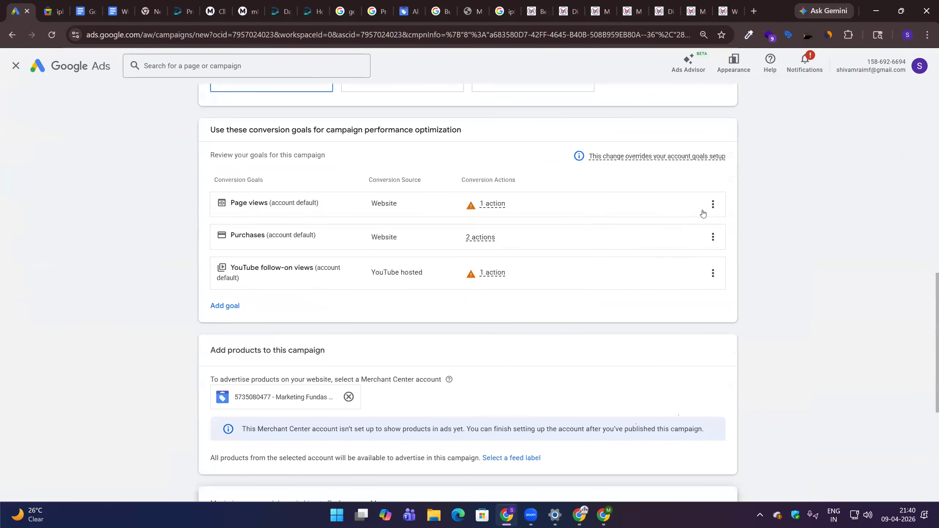
left_click(712, 204)
left_click(718, 223)
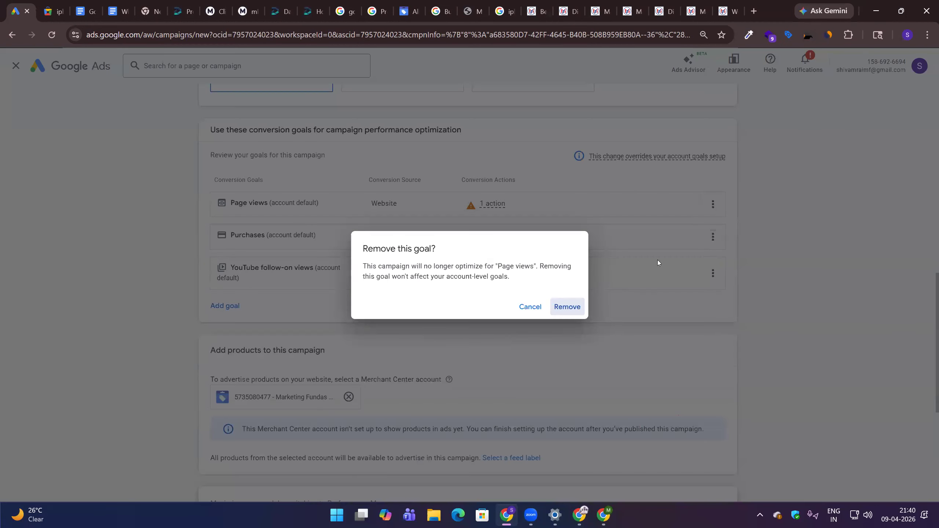
left_click(572, 309)
left_click(713, 240)
left_click(737, 254)
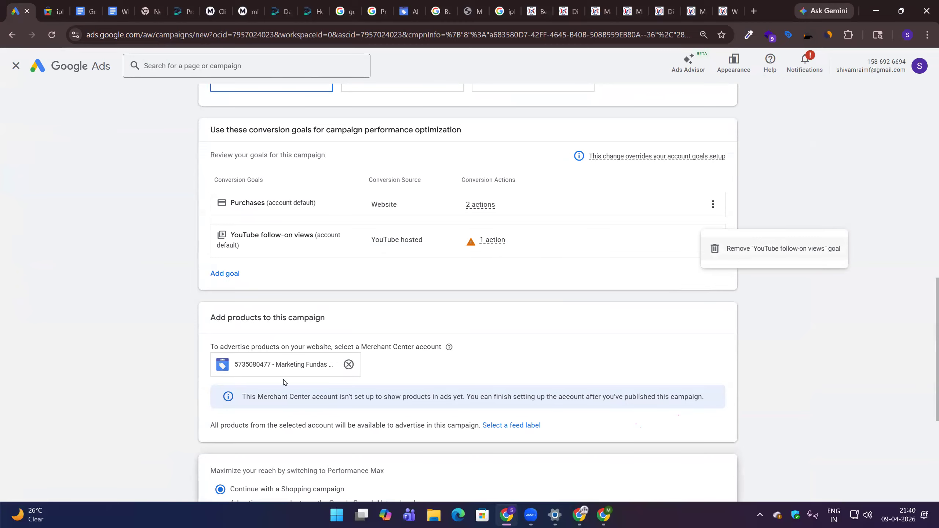
left_click(565, 307)
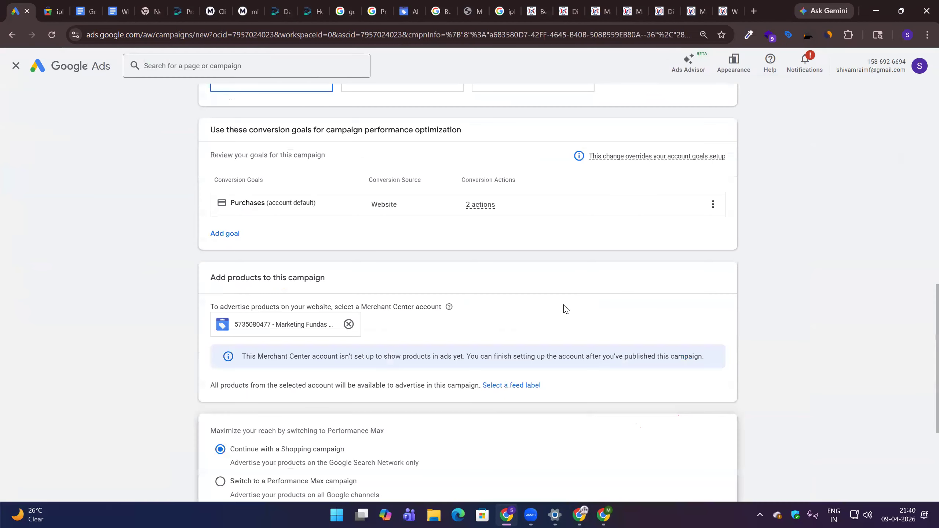
Step: Switch to Performance Max, name it 'Performance Max for shopping ads', and continue to bidding
scroll(290, 374, "down", 4)
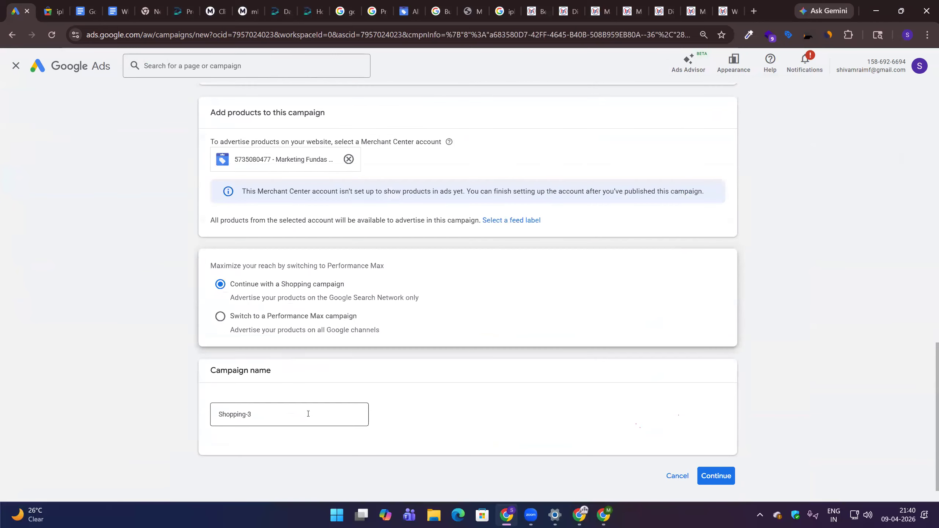
left_click(221, 318)
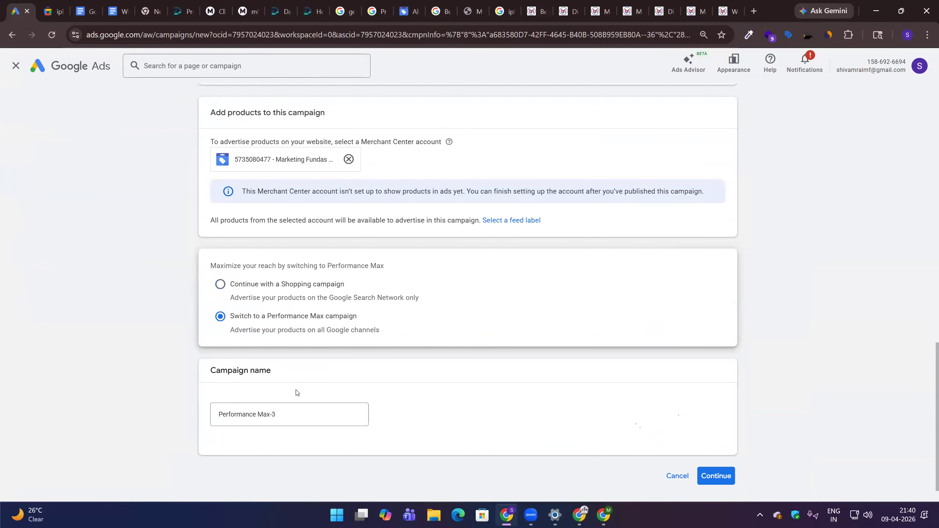
left_click(293, 412)
key("BackSpace")
key("BackSpace")
type("for ")
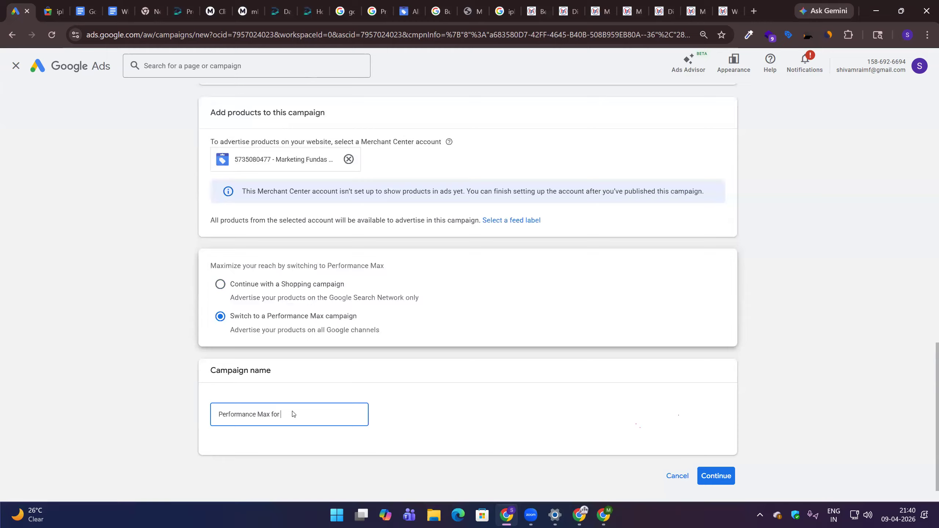
type("shopping ")
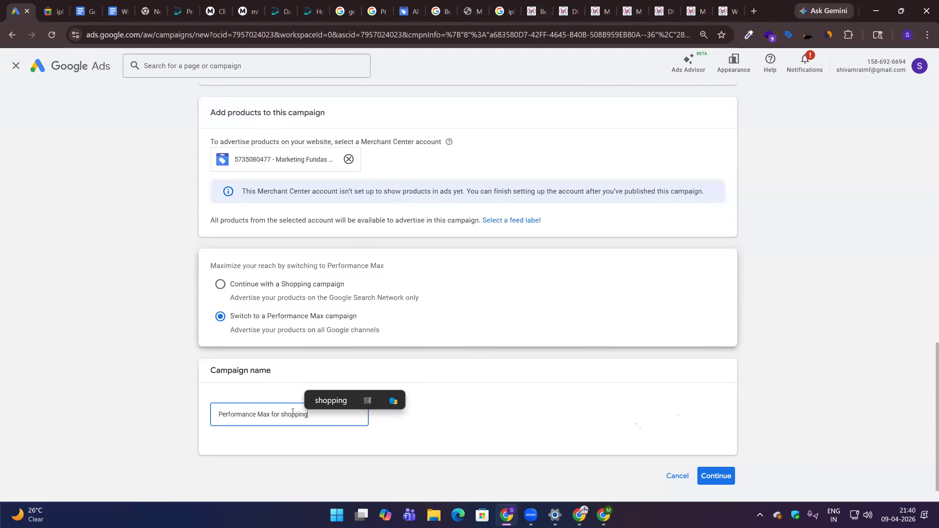
type("ads")
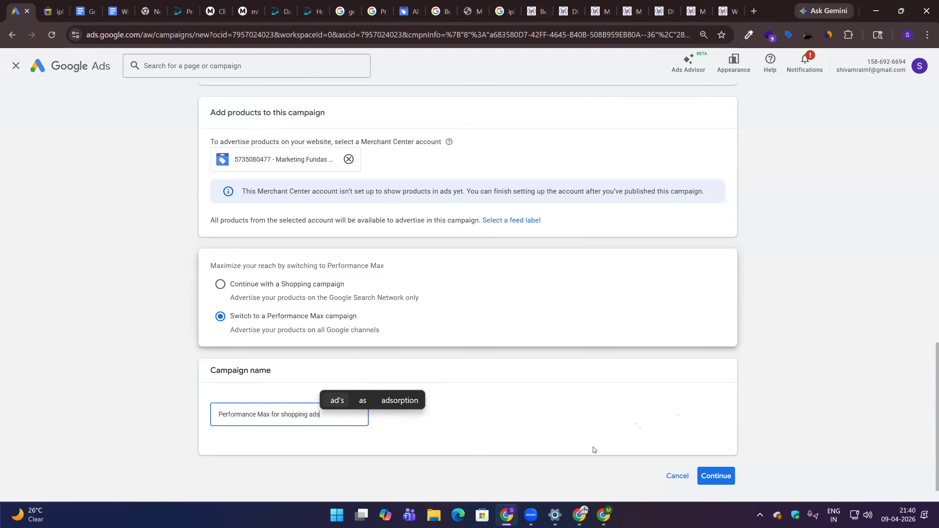
left_click(716, 475)
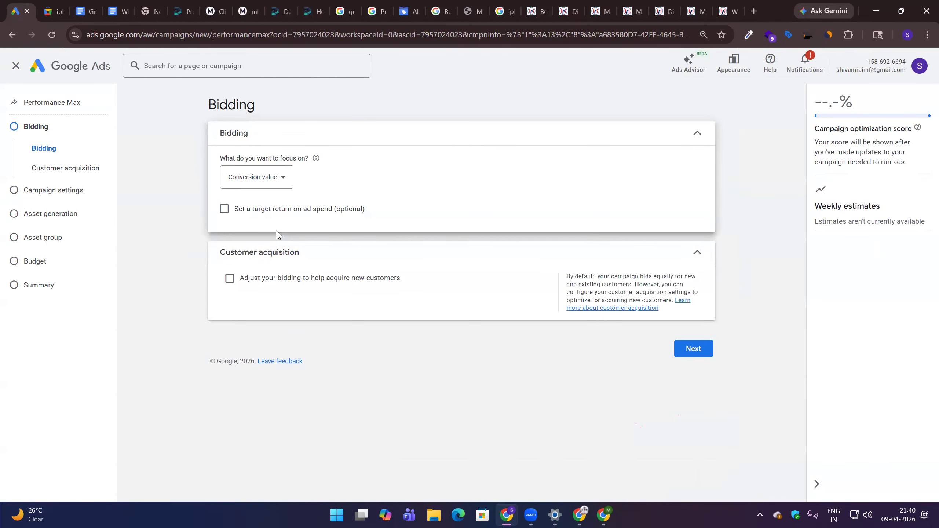
Step: Settle the bidding focus on Conversions and proceed to campaign settings
left_click(244, 180)
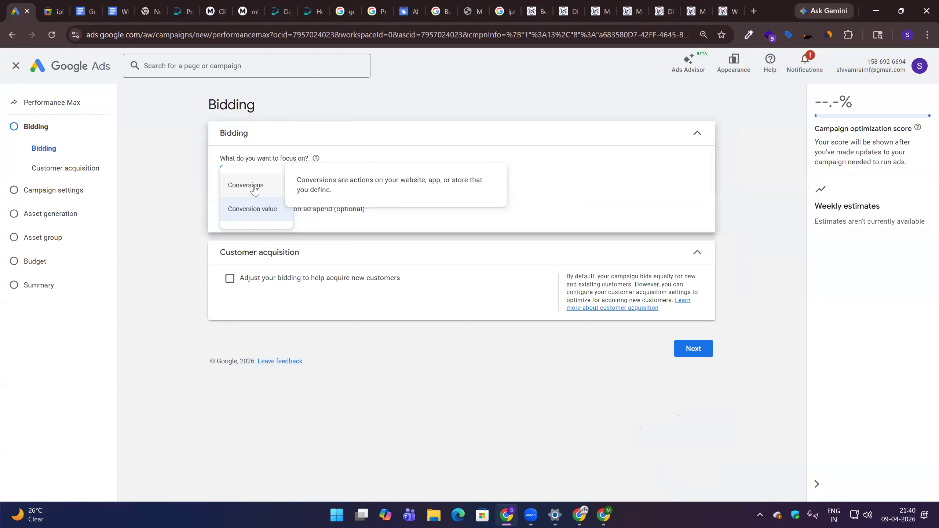
left_click(254, 188)
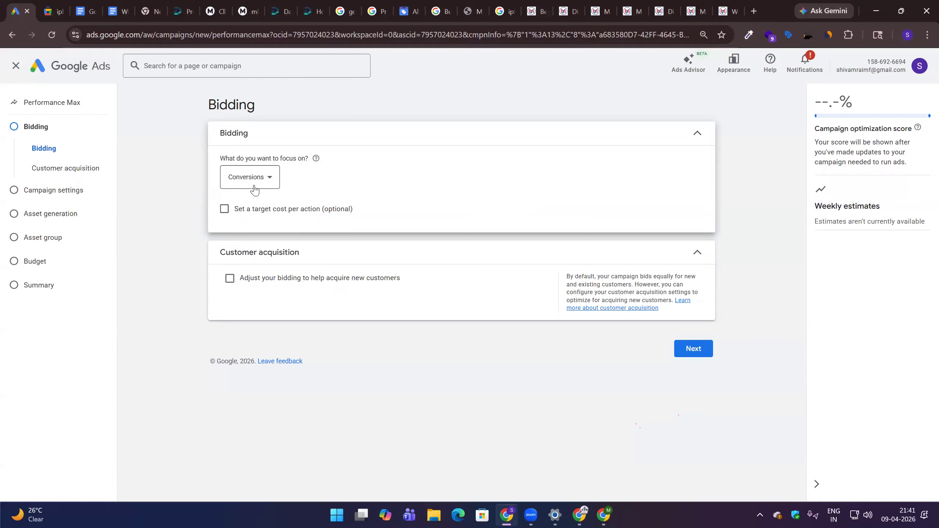
left_click(254, 188)
left_click(253, 210)
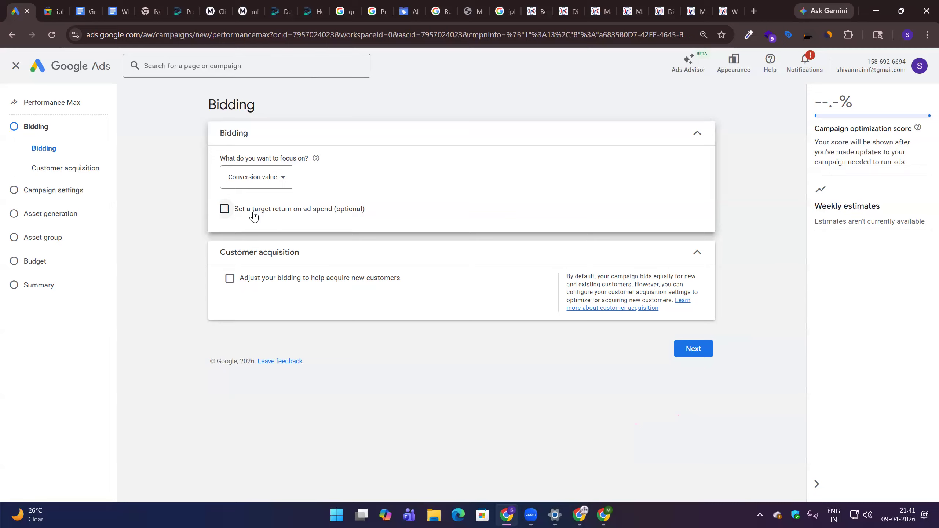
left_click(259, 182)
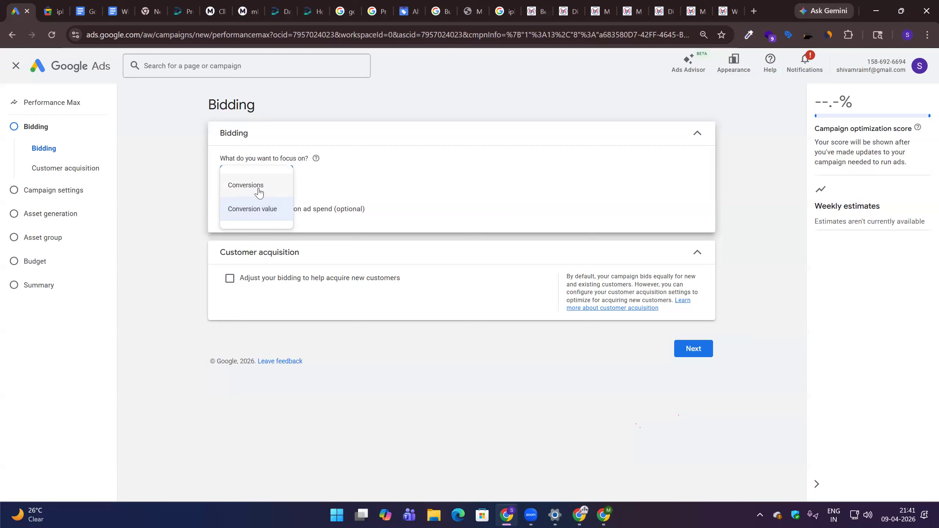
left_click(262, 190)
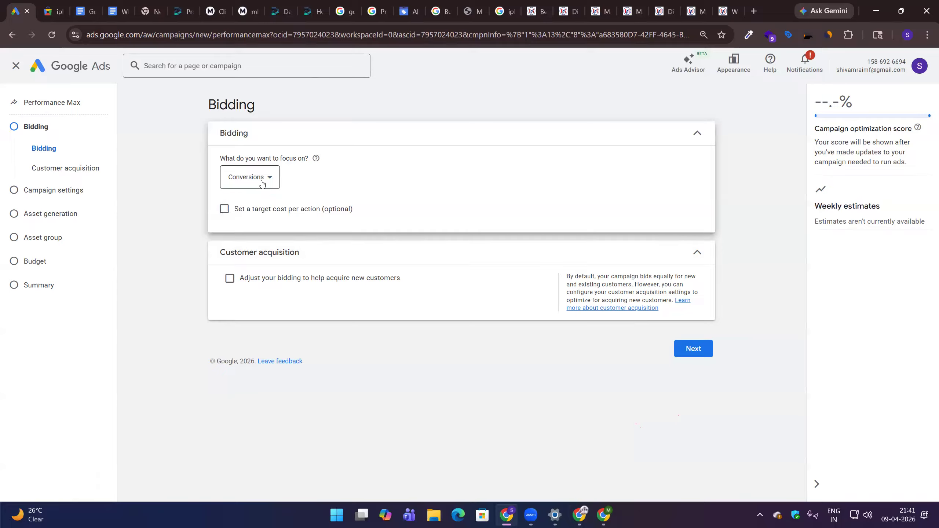
left_click(699, 354)
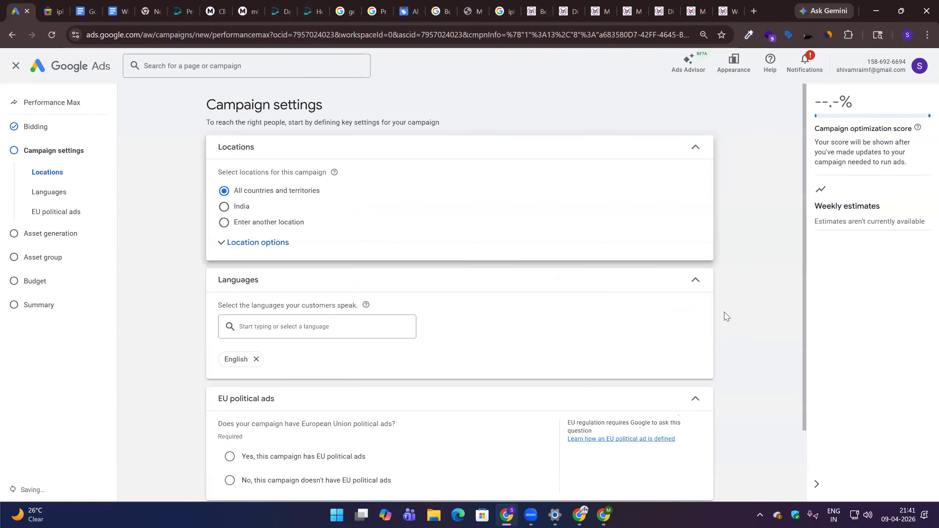
Step: Target India in all languages and declare the campaign has no EU political ads
left_click(242, 207)
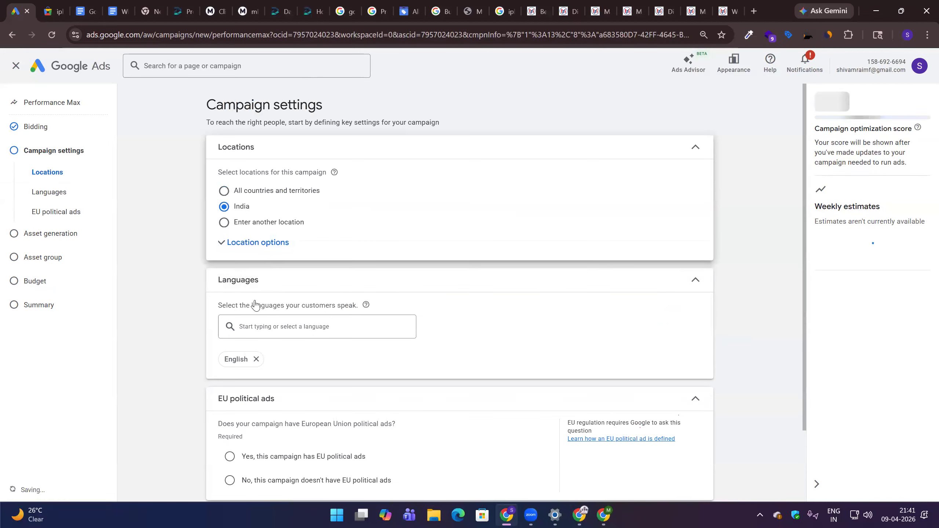
scroll(255, 304, "down", 2)
left_click(255, 273)
left_click(247, 394)
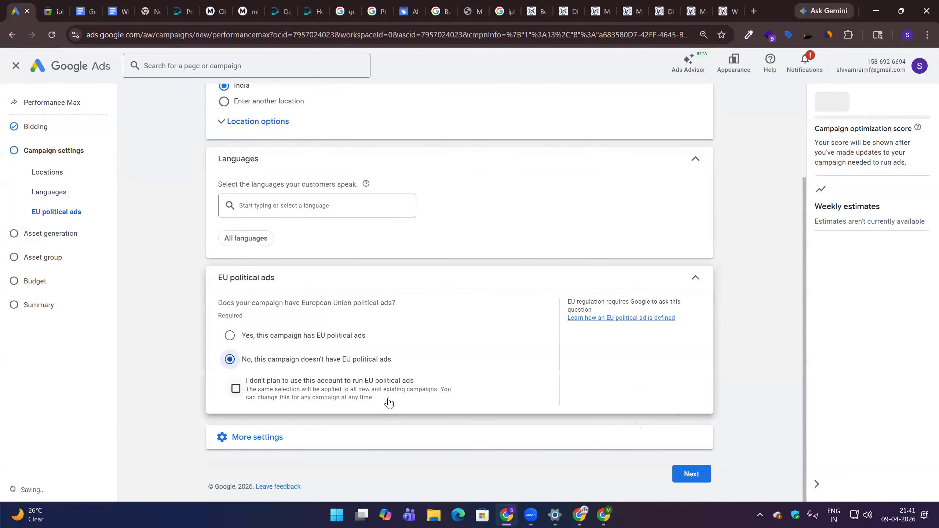
left_click(392, 435)
scroll(419, 411, "down", 4)
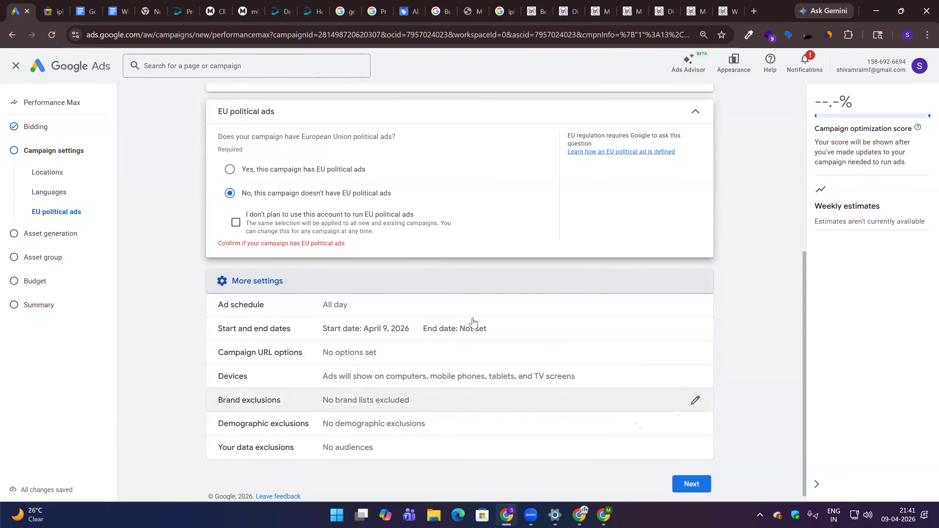
left_click(691, 484)
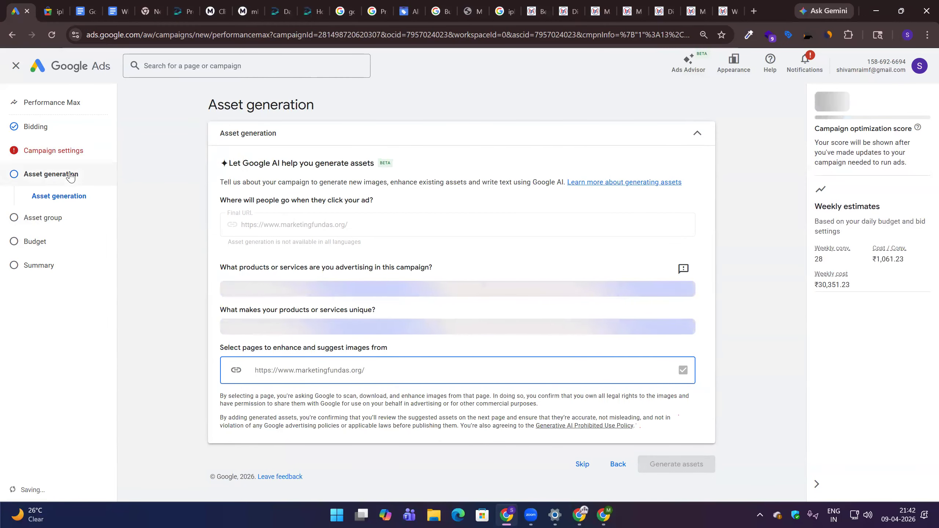
Step: Tick the account's no-EU-political-ads declaration, continue, and skip asset generation
left_click(53, 150)
scroll(373, 406, "down", 4)
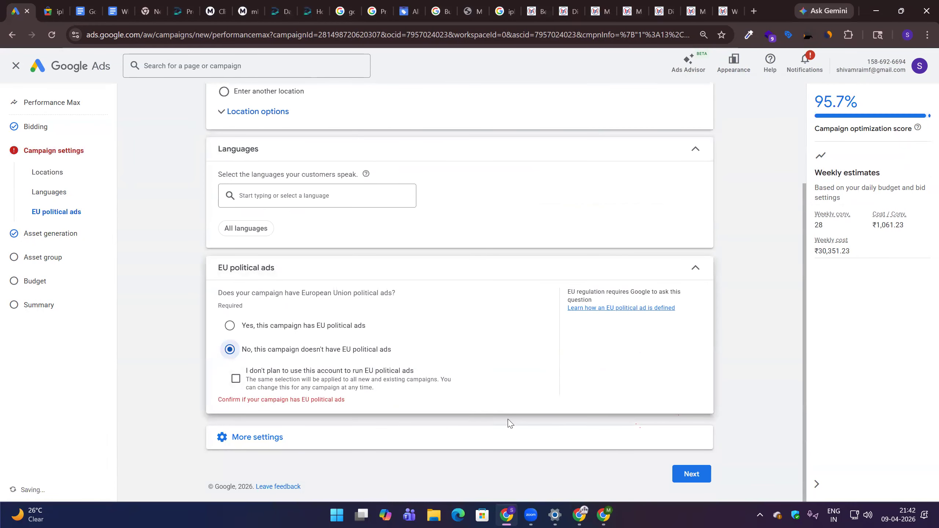
left_click(236, 378)
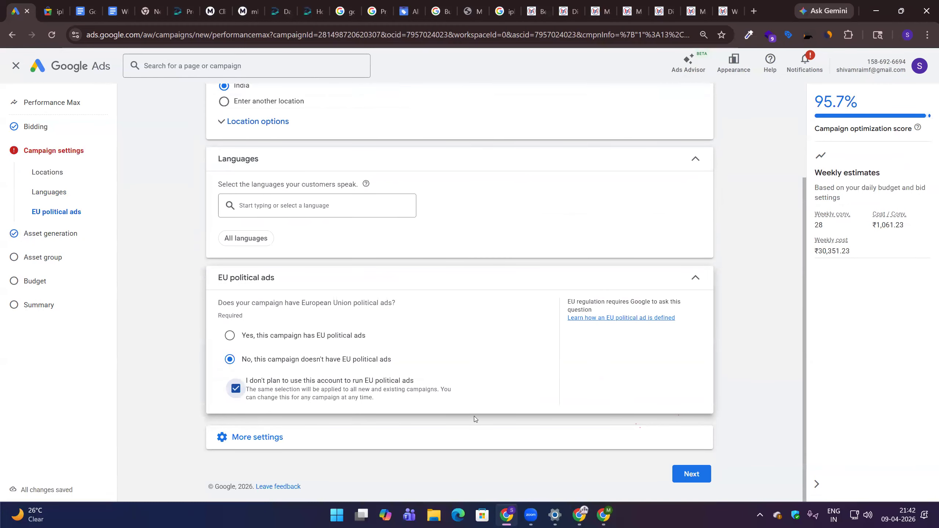
left_click(689, 475)
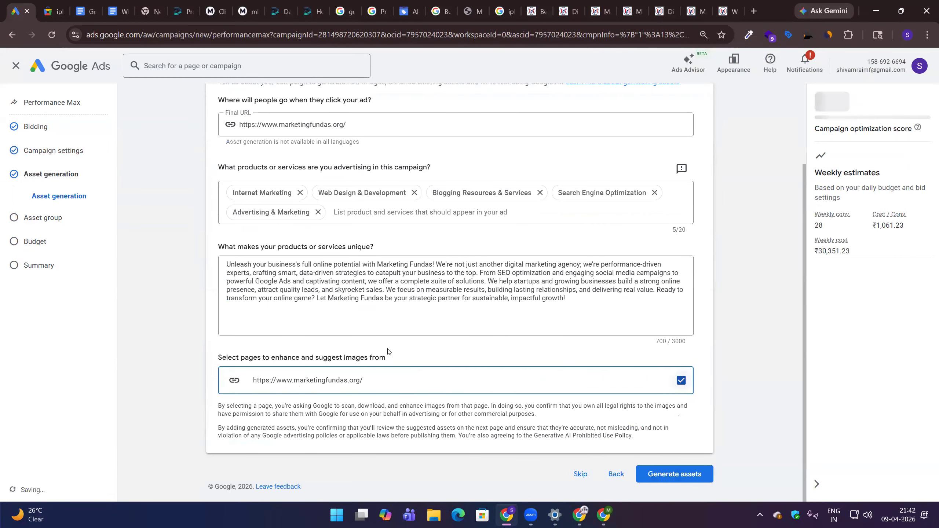
scroll(554, 296, "down", 3)
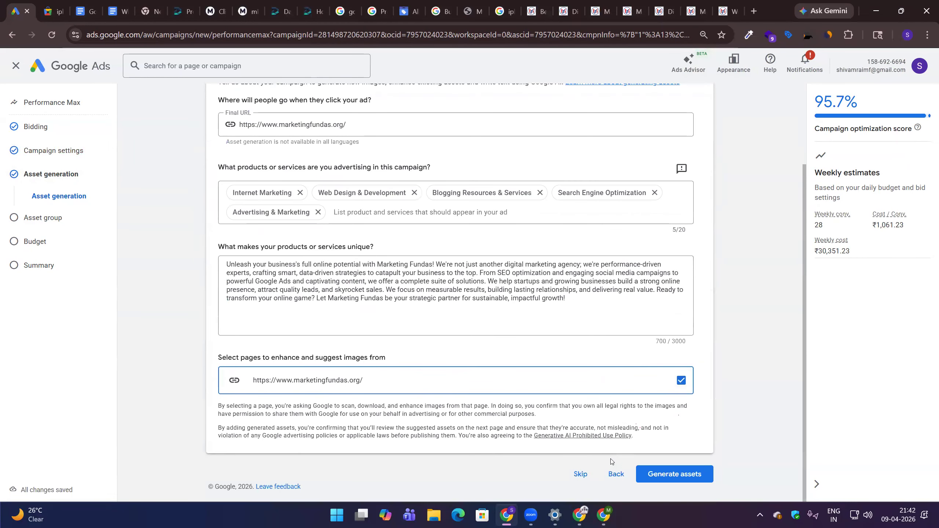
left_click(583, 476)
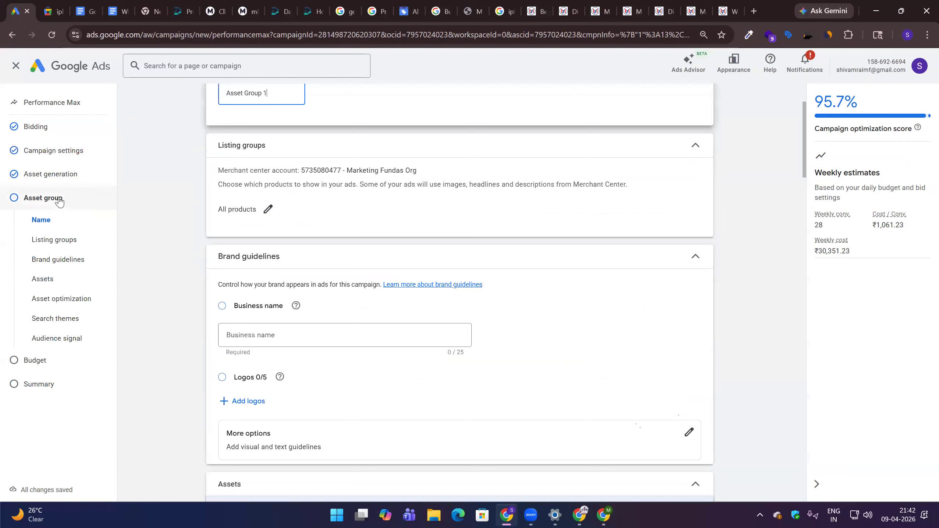
Step: Set listing groups to a selection of products with Apparel & Accessories ticked
left_click(53, 211)
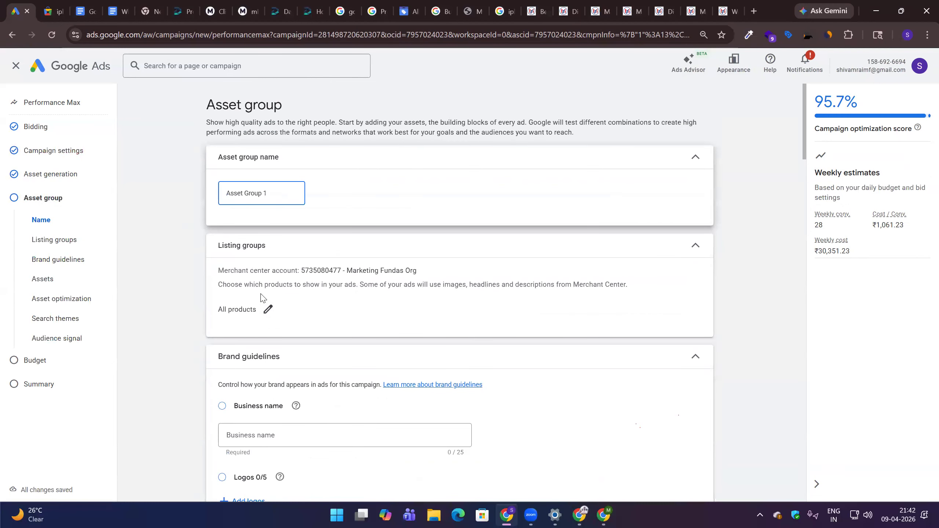
left_click(267, 309)
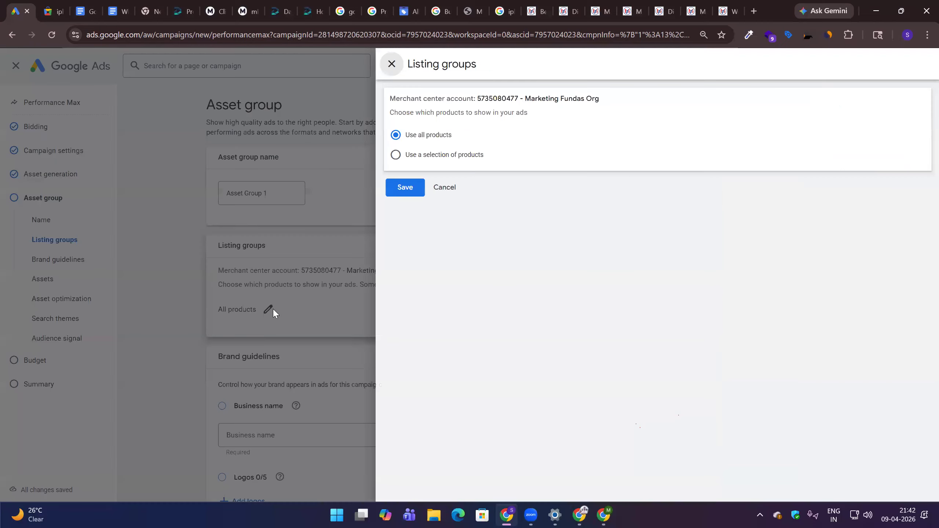
left_click(432, 155)
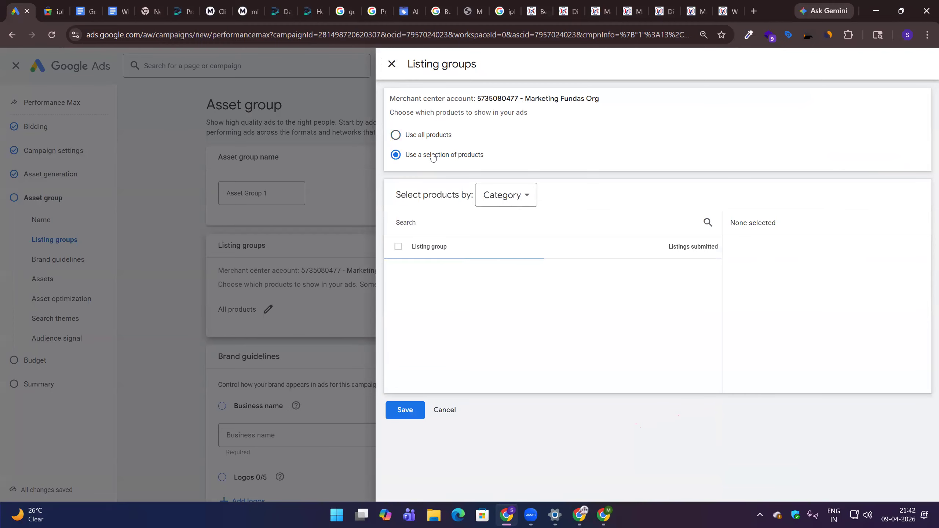
left_click(398, 271)
scroll(446, 370, "down", 1)
scroll(446, 371, "down", 3)
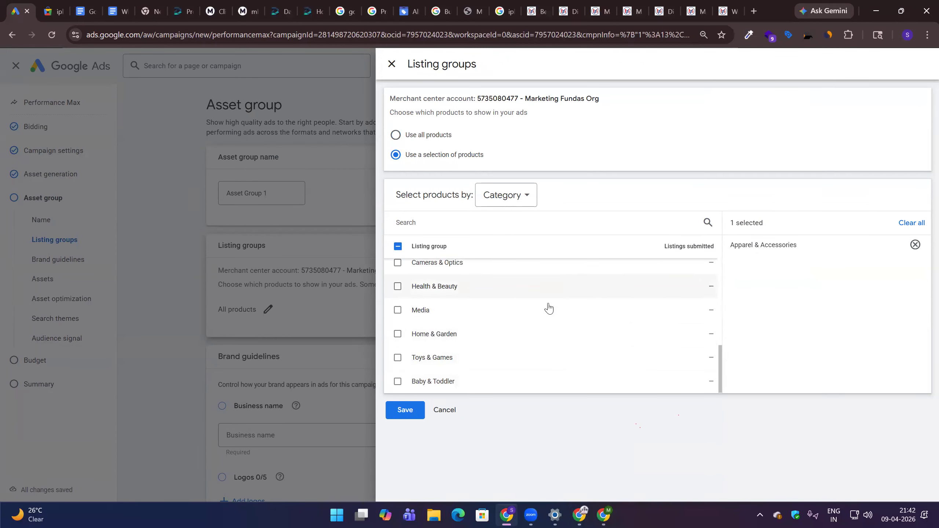
Step: Try selecting by brand, return to Category, and save the Apparel & Accessories listing group
left_click(508, 197)
mouse_move(513, 341)
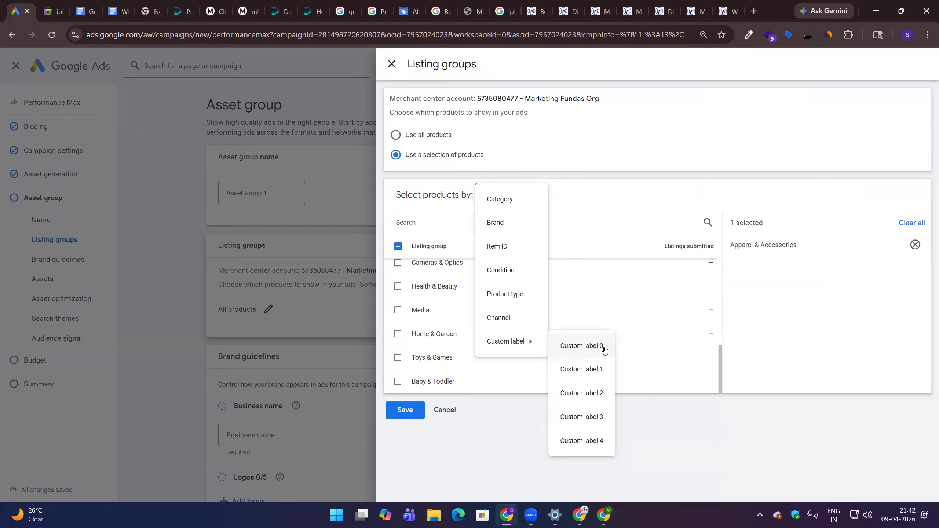
scroll(435, 331, "up", 3)
scroll(435, 327, "up", 5)
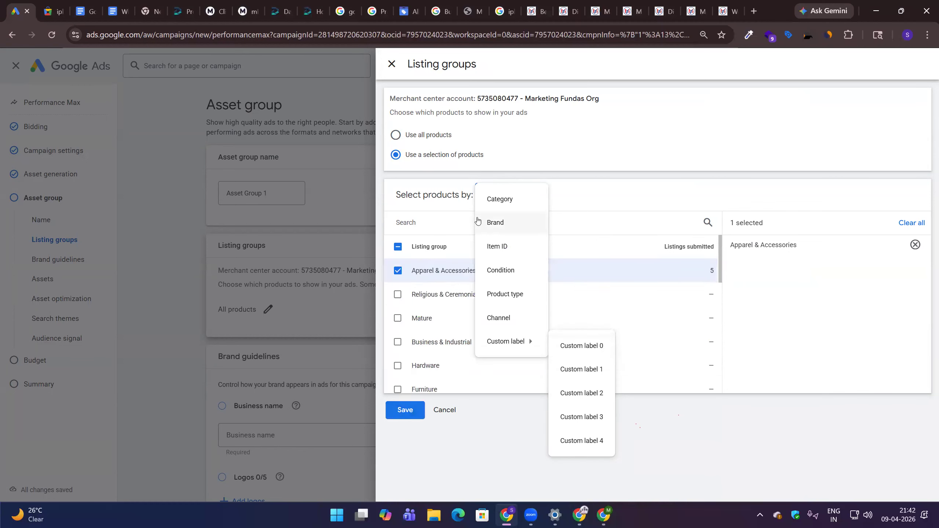
left_click(496, 222)
left_click(500, 198)
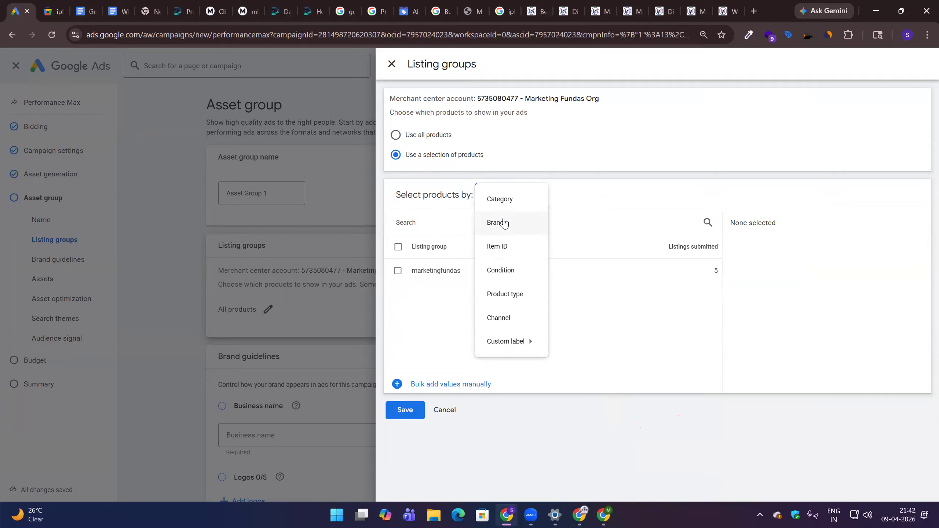
left_click(501, 207)
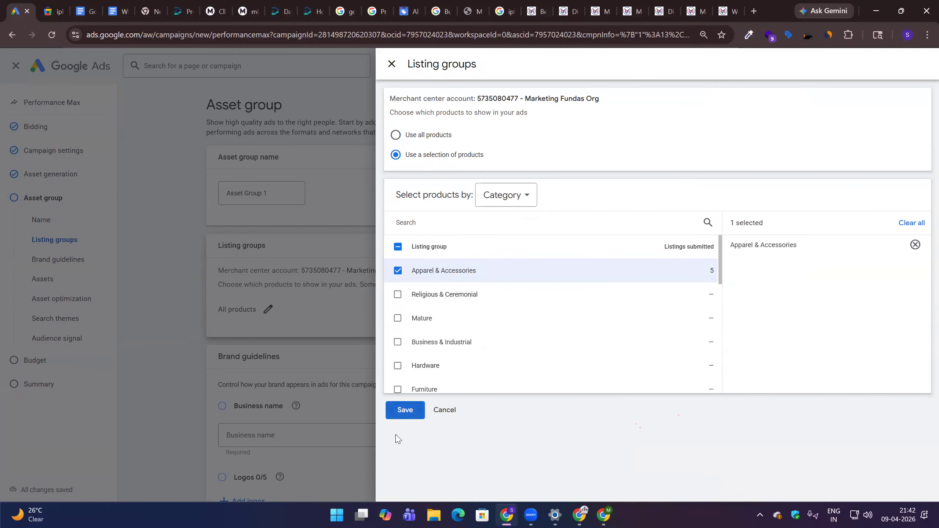
left_click(406, 410)
scroll(430, 444, "down", 3)
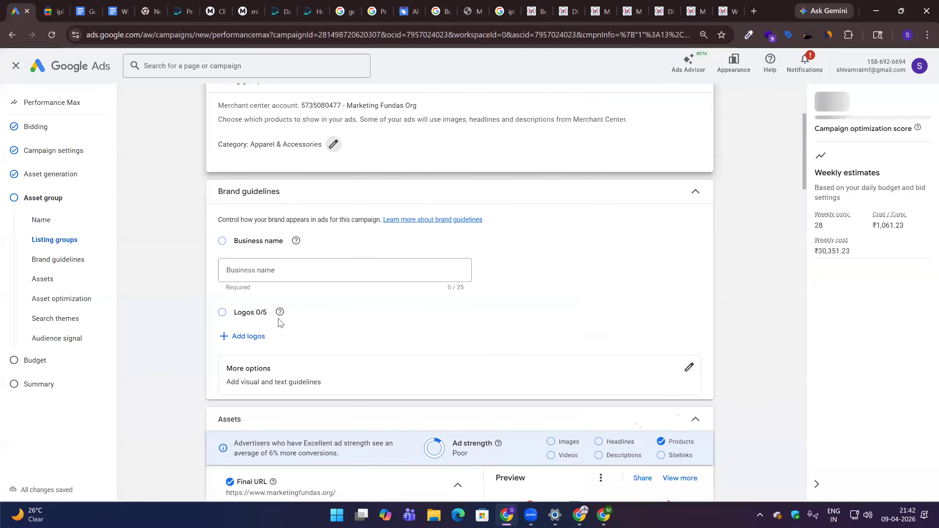
Step: Enter Marketing Fundas Org as the brand's business name
left_click(252, 275)
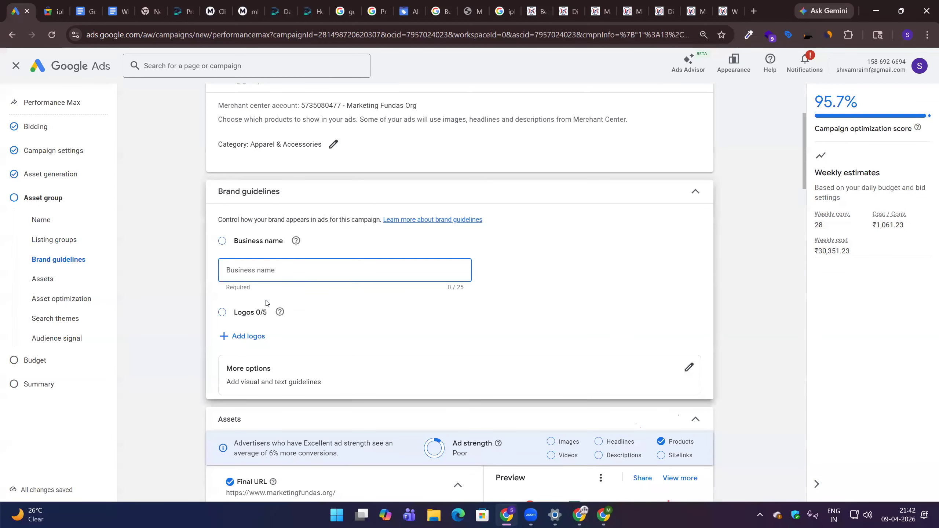
type("Marketing")
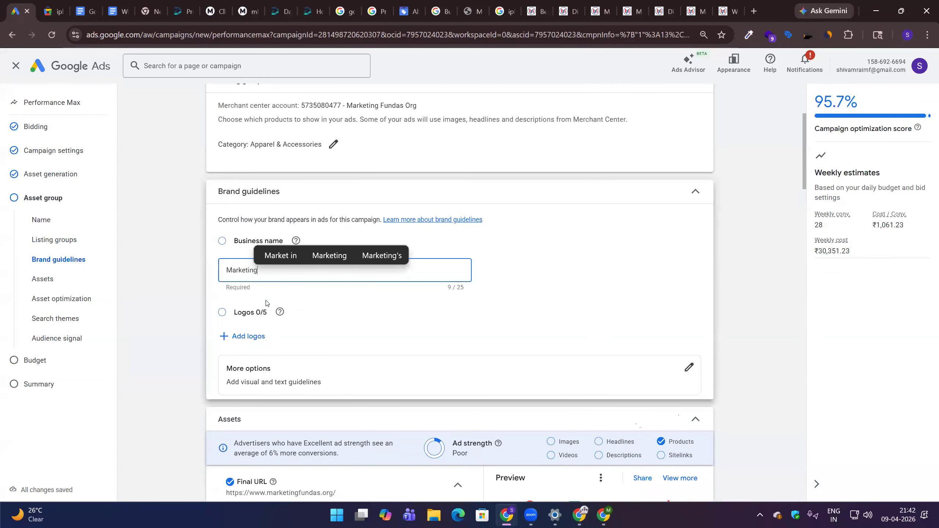
type(" Fundas Org")
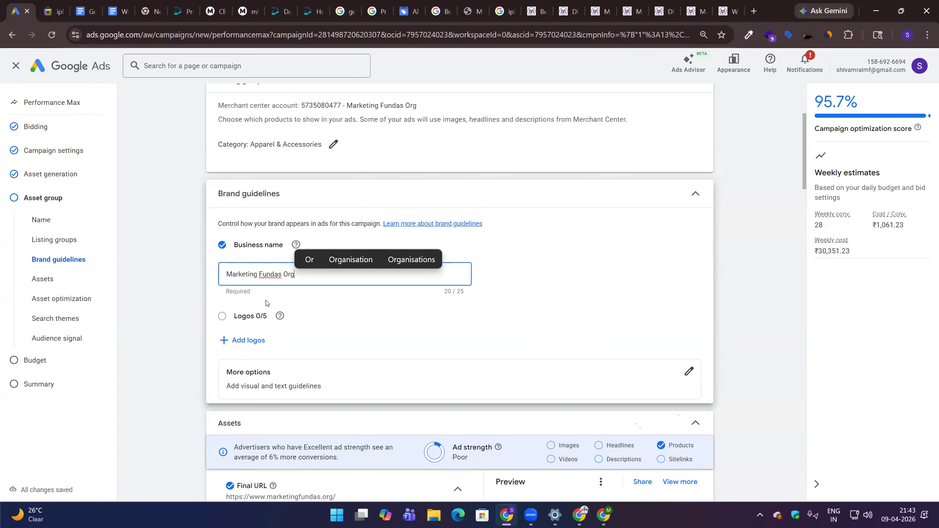
scroll(282, 338, "down", 4)
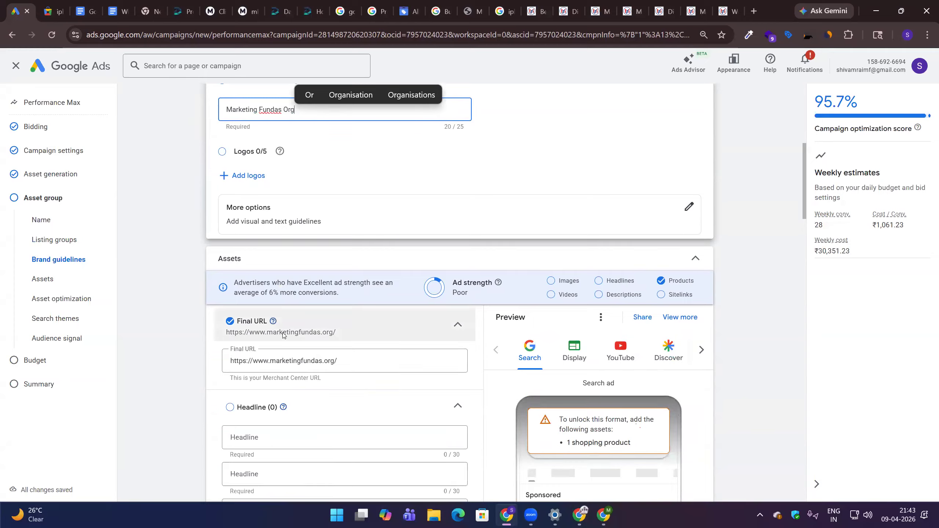
Step: Pick the Marketing Fundas logo images and save them to the brand guidelines
left_click(245, 176)
scroll(473, 288, "down", 5)
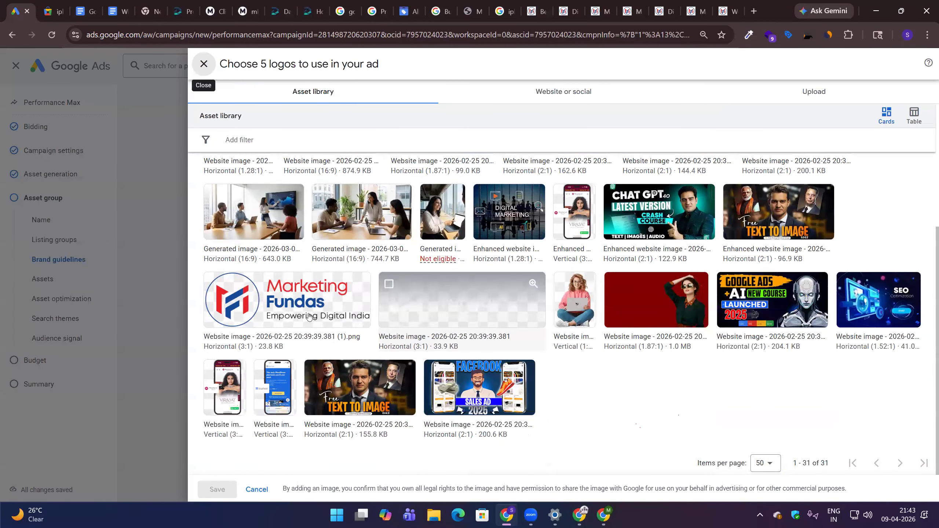
left_click(257, 315)
left_click(409, 298)
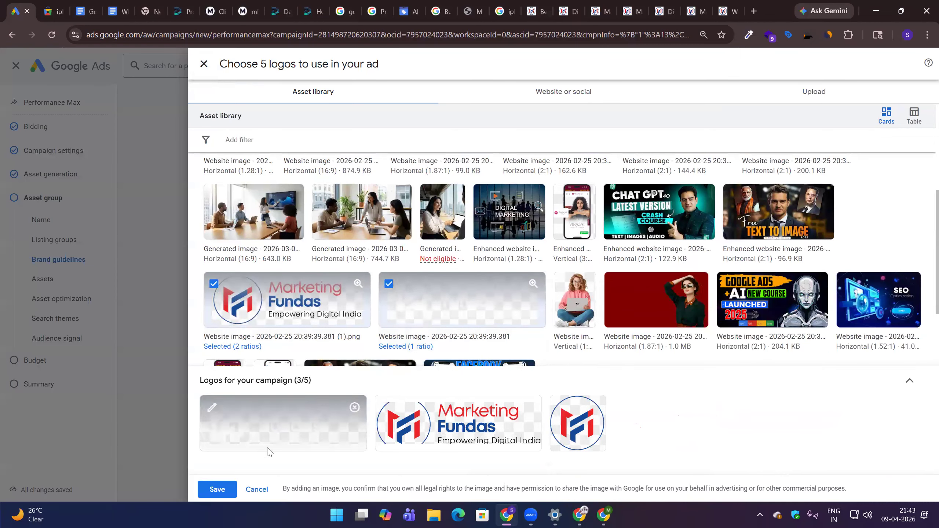
left_click(217, 489)
Step: Move on to the Final URL field and the first headline slot
scroll(314, 359, "down", 1)
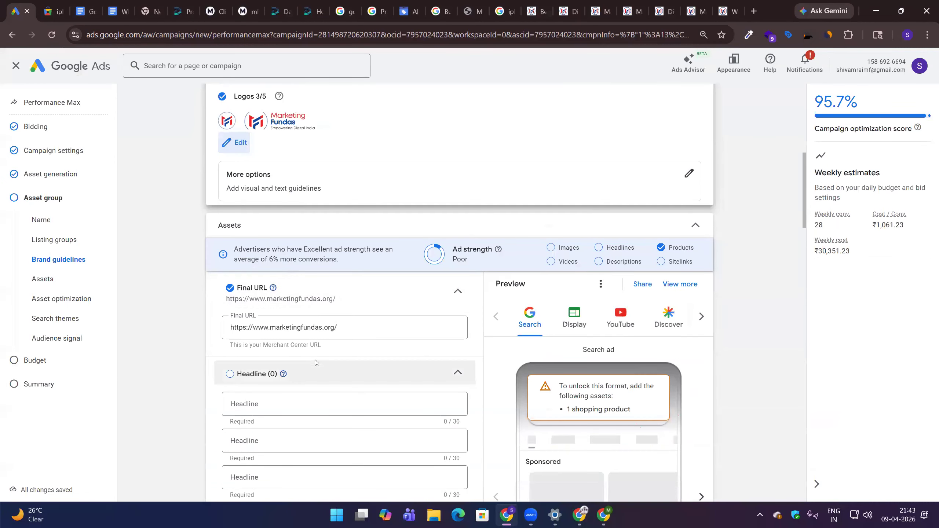
left_click(375, 329)
left_click(310, 413)
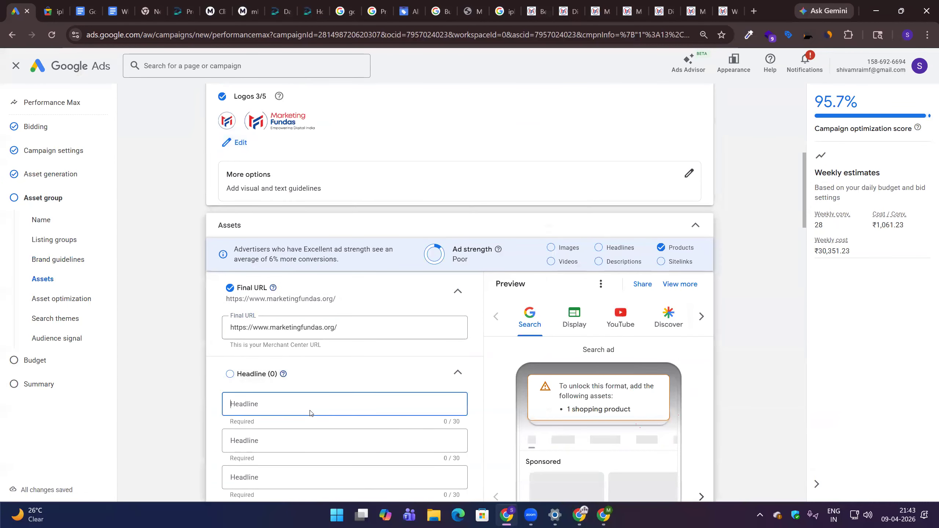
Step: Preview the ad as a display ad and enter Huge Range as the first headline
scroll(309, 414, "down", 5)
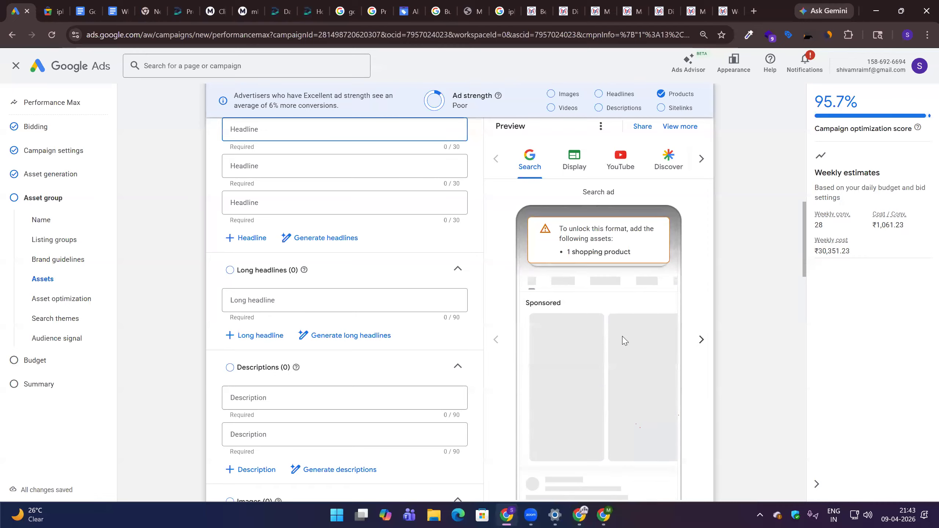
left_click(574, 160)
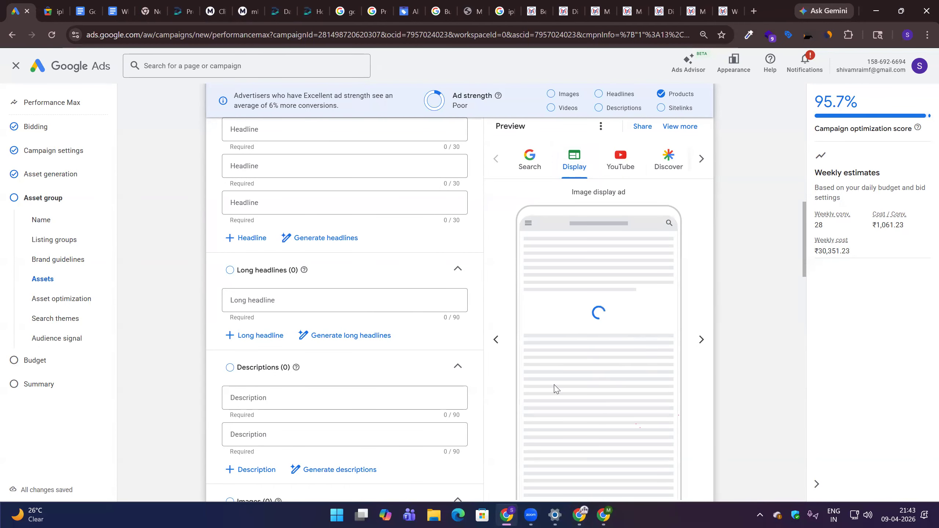
scroll(572, 388, "up", 4)
left_click(282, 295)
left_click(320, 408)
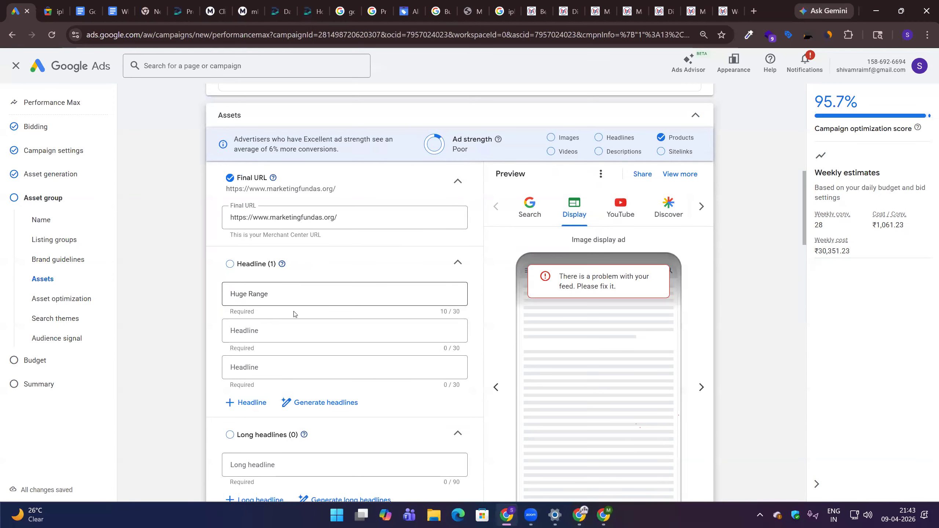
Step: Generate AI headlines and add five, Digital Marketing For Startups through Grow Your Business Online
left_click(318, 402)
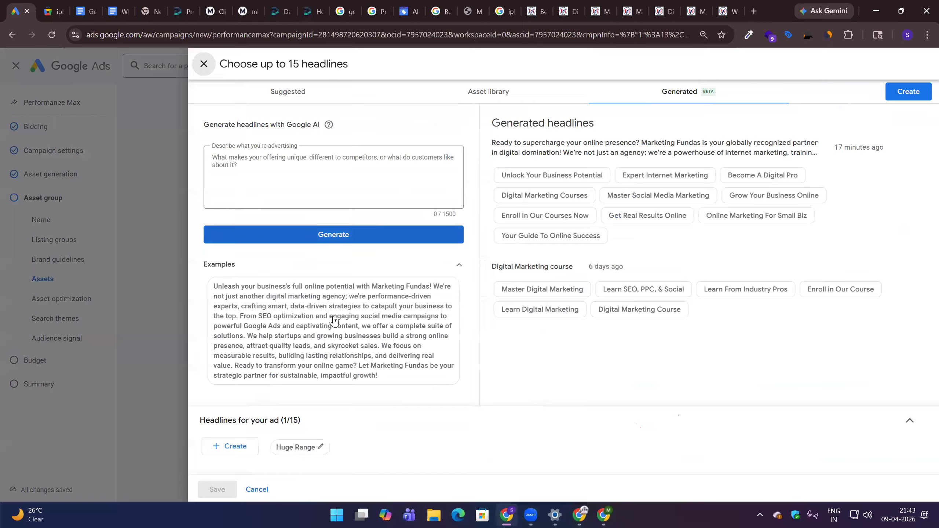
left_click(353, 293)
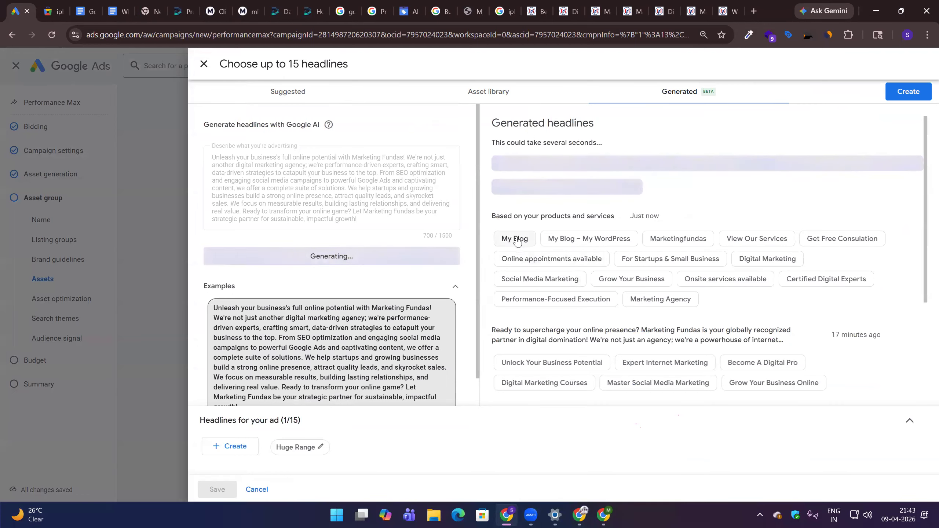
left_click(646, 176)
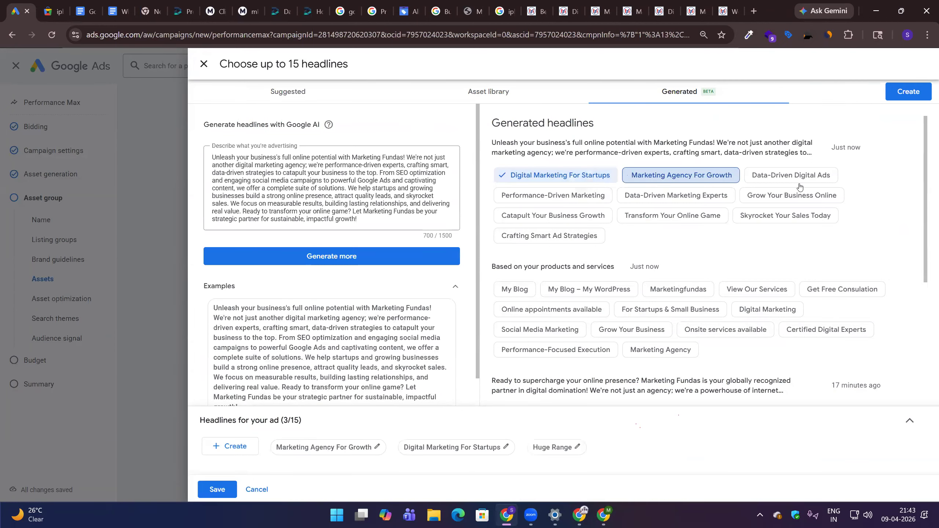
left_click(780, 175)
left_click(555, 195)
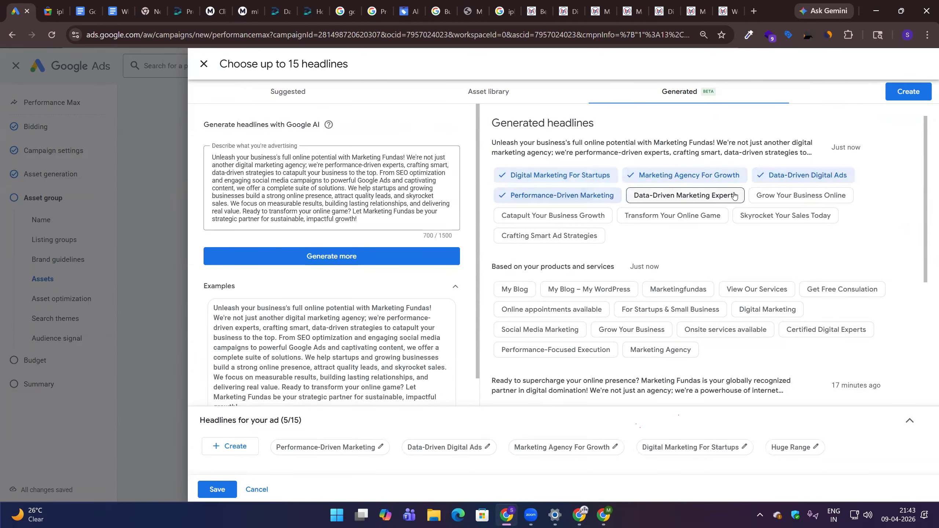
left_click(684, 195)
left_click(813, 195)
Step: Add the rest, Catapult Your Business Growth through Social Media Marketing, and save all 15
left_click(588, 215)
left_click(679, 215)
left_click(795, 216)
left_click(549, 235)
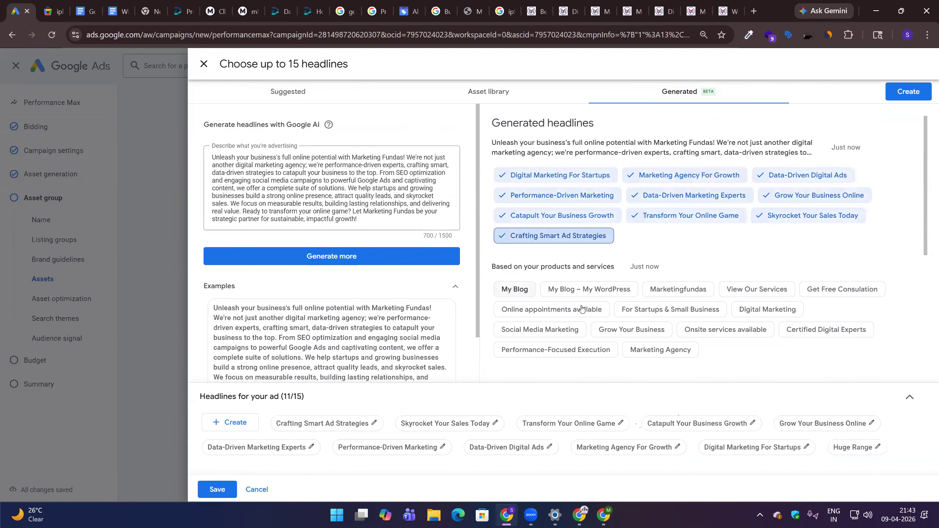
left_click(551, 309)
left_click(670, 309)
left_click(757, 311)
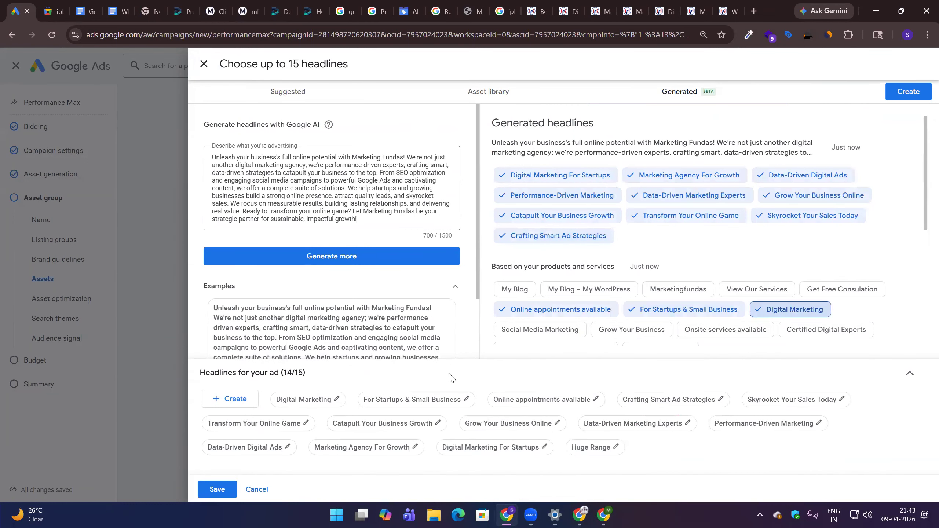
left_click(543, 330)
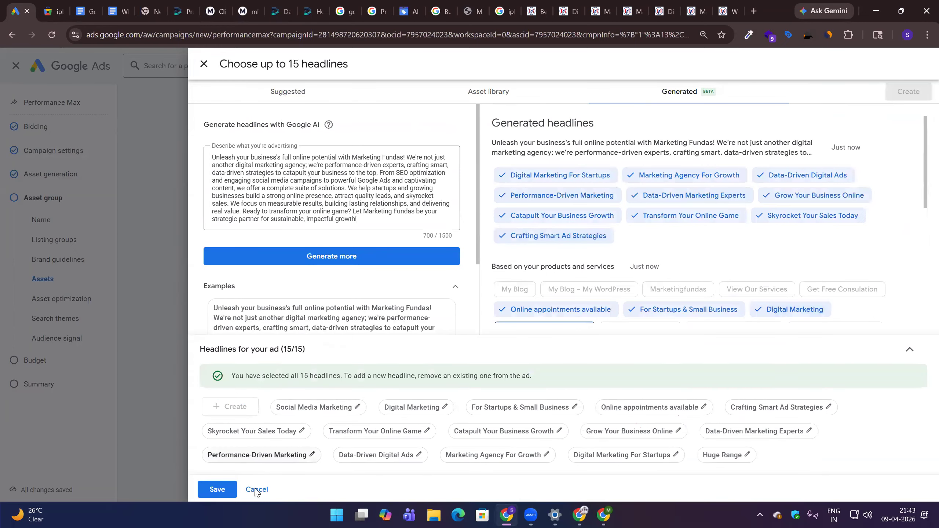
left_click(217, 489)
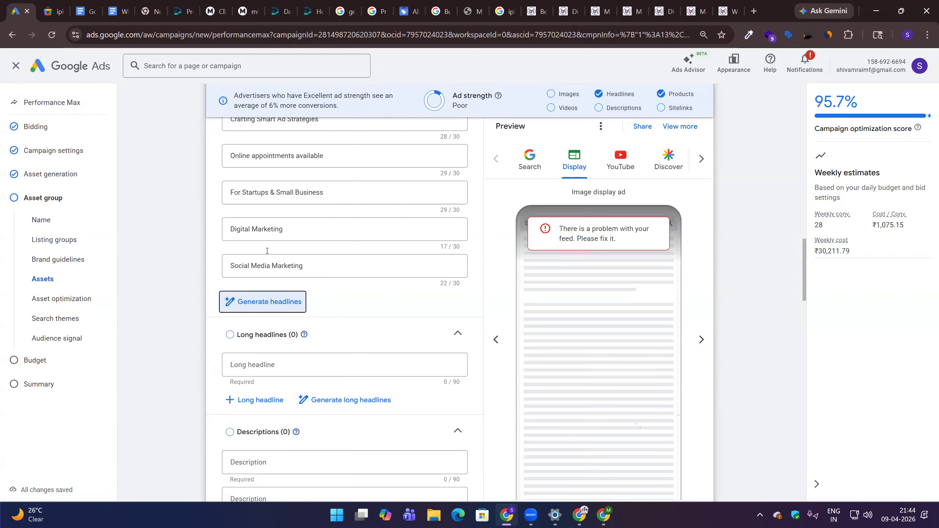
scroll(358, 290, "up", 3)
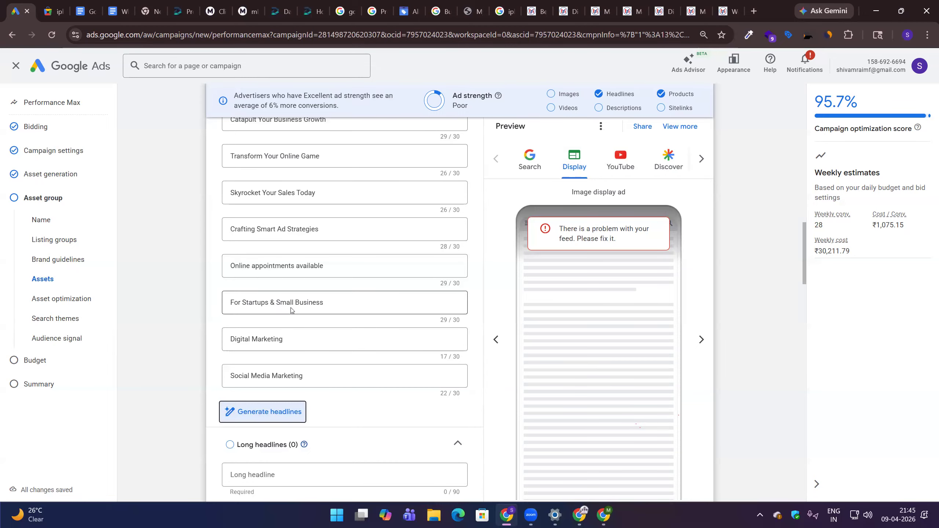
Step: Generate and save five AI long headlines, from Performance-Driven Marketing Experts to Achieve Digital Domination
scroll(253, 355, "up", 5)
scroll(302, 362, "down", 4)
scroll(301, 362, "down", 6)
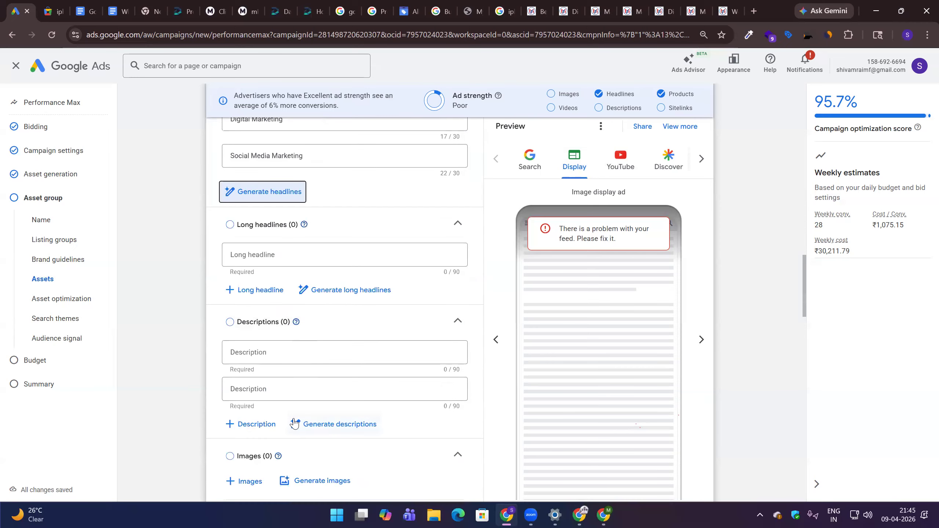
left_click(319, 296)
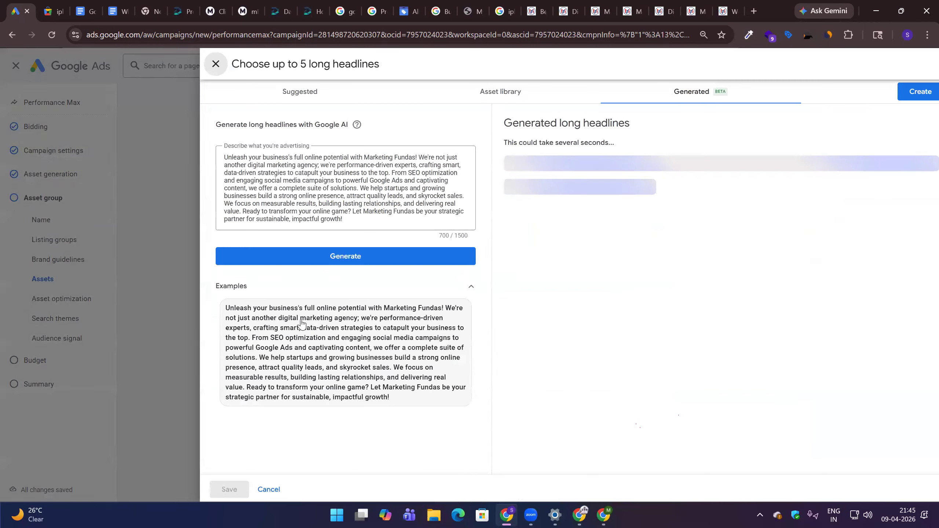
left_click(333, 256)
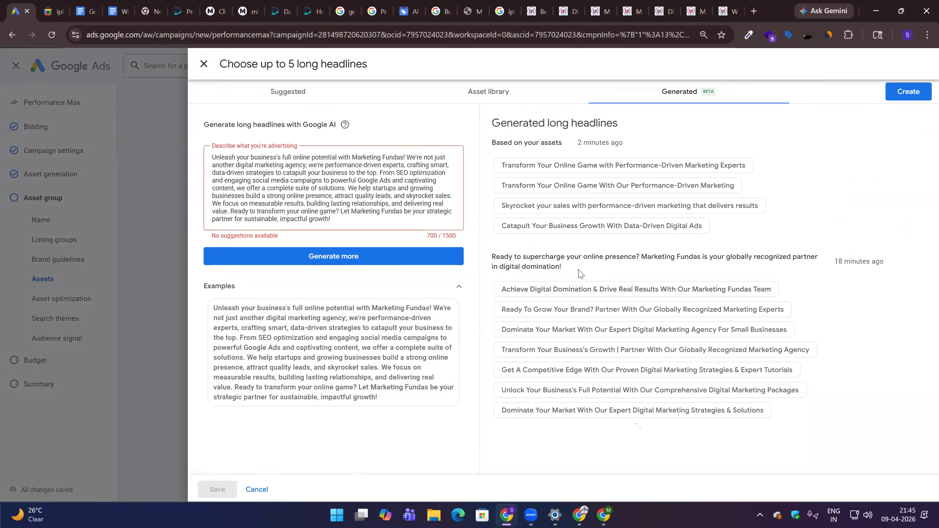
left_click(561, 165)
left_click(555, 185)
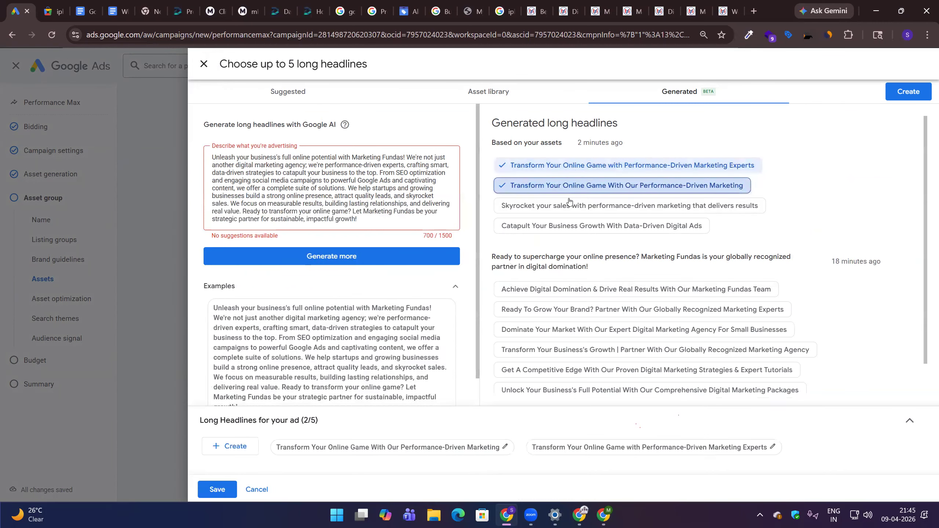
left_click(564, 206)
left_click(565, 224)
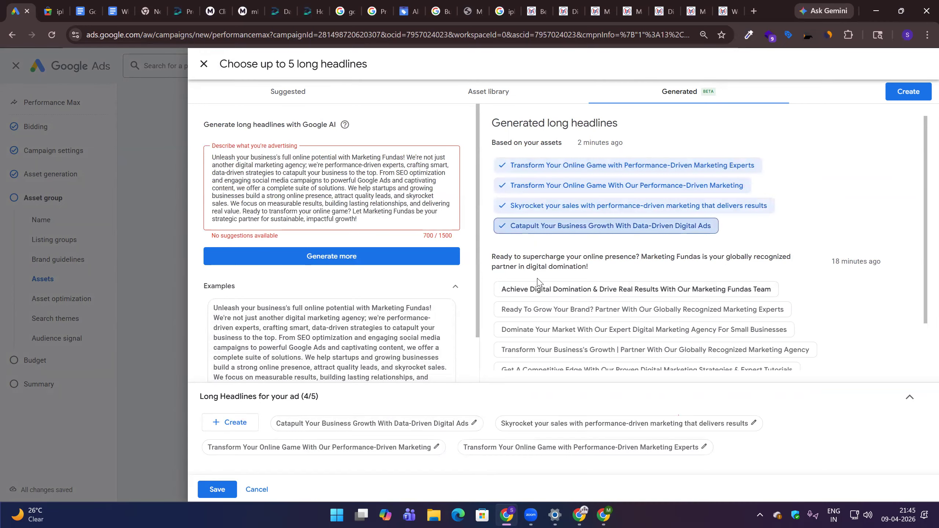
left_click(541, 289)
left_click(217, 489)
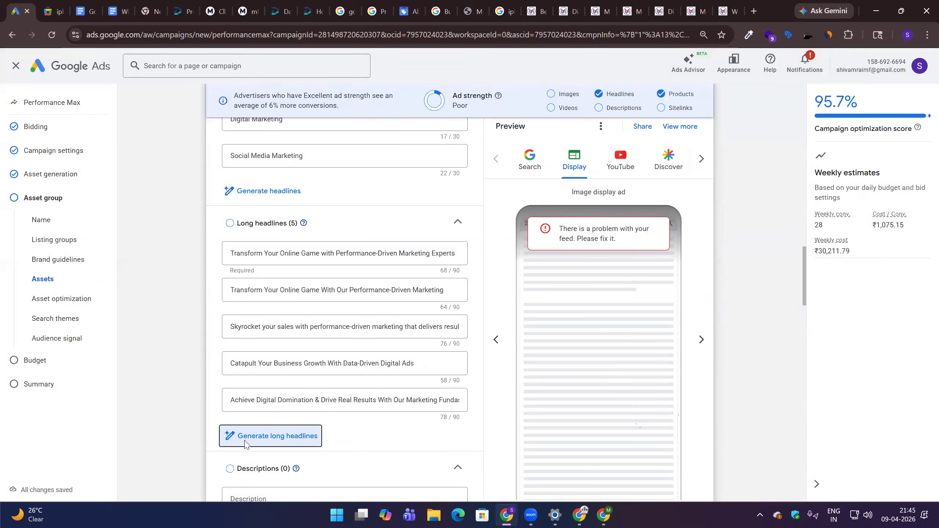
Step: Generate and save five AI descriptions, from Data-driven digital ads to Data-driven strategies
scroll(392, 366, "down", 2)
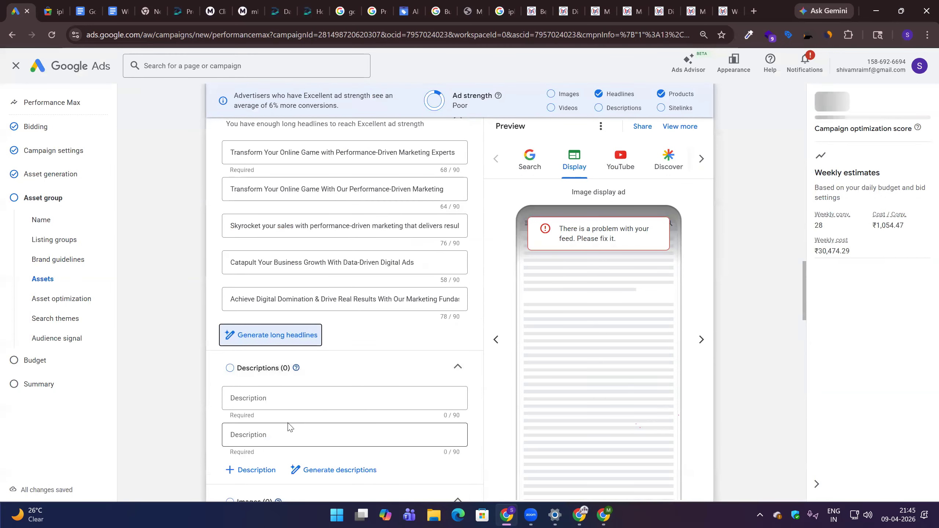
left_click(357, 468)
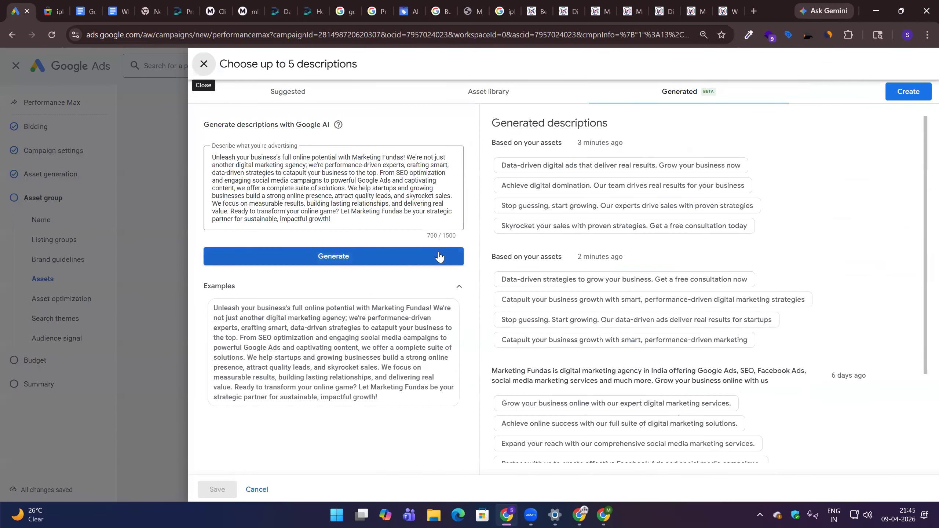
left_click(438, 254)
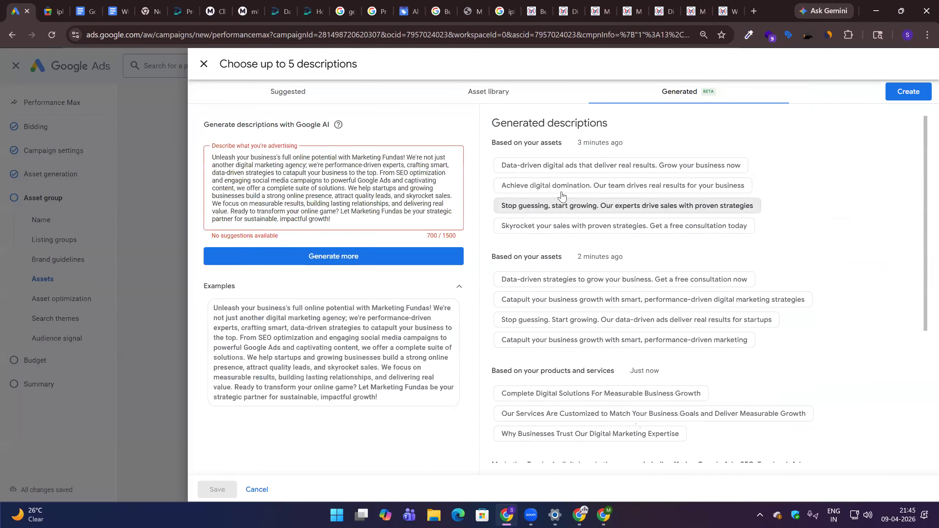
left_click(572, 165)
left_click(573, 205)
left_click(572, 185)
left_click(573, 225)
left_click(543, 287)
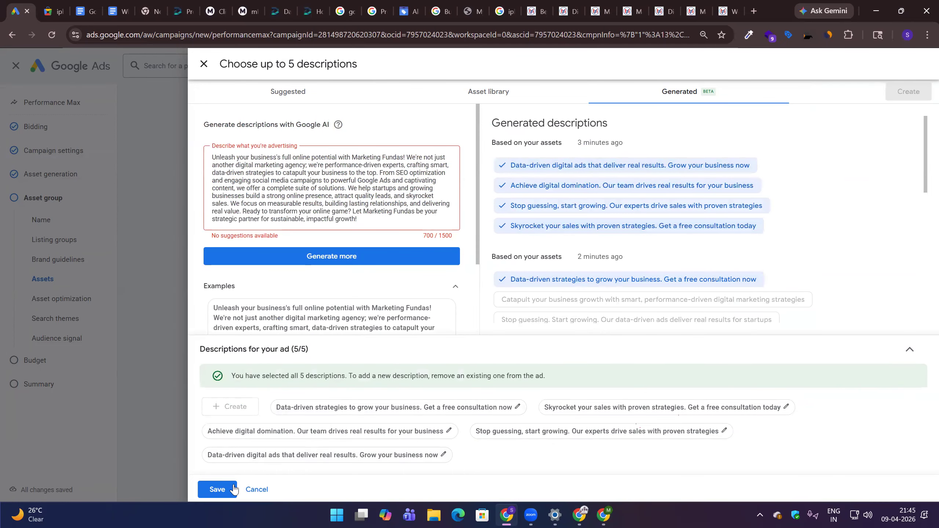
left_click(218, 488)
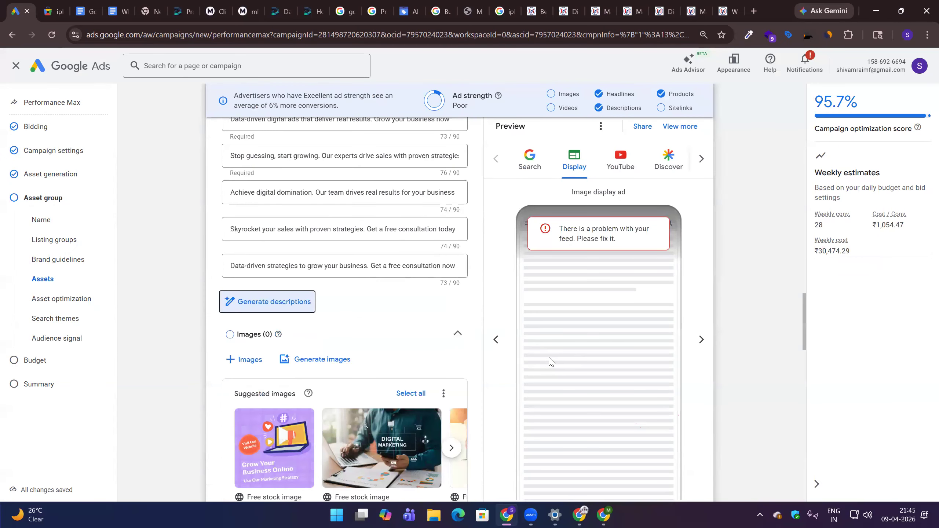
scroll(370, 333, "down", 4)
Step: Generate new AI images using the brown jacket and blue shirt products as references
mouse_move(286, 275)
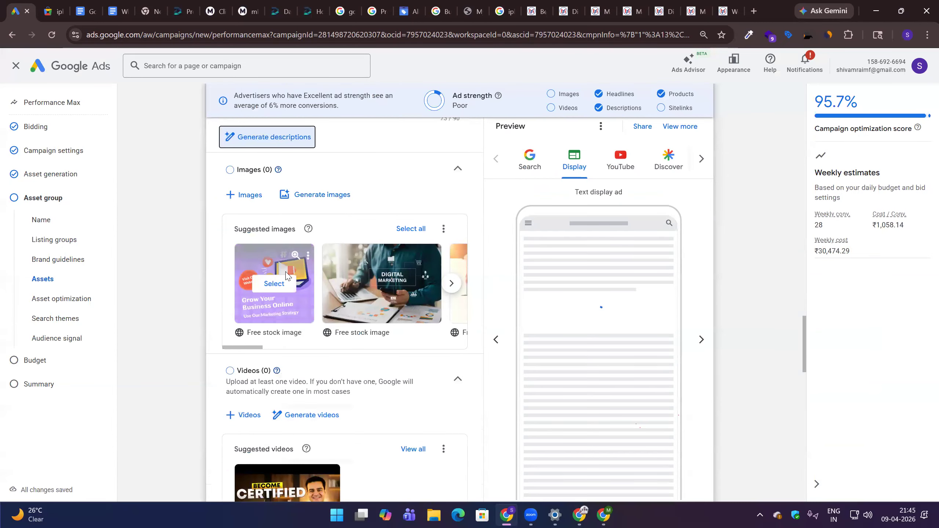
left_click(249, 195)
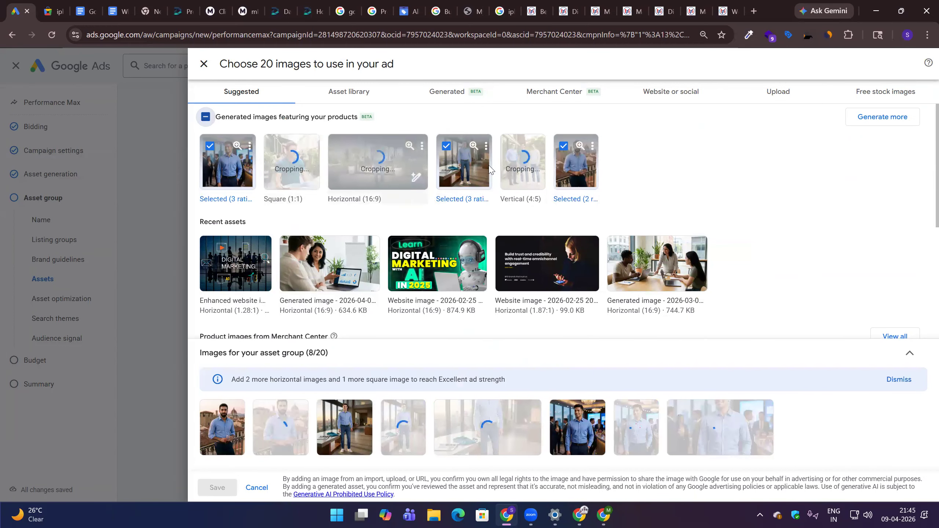
scroll(367, 290, "down", 5)
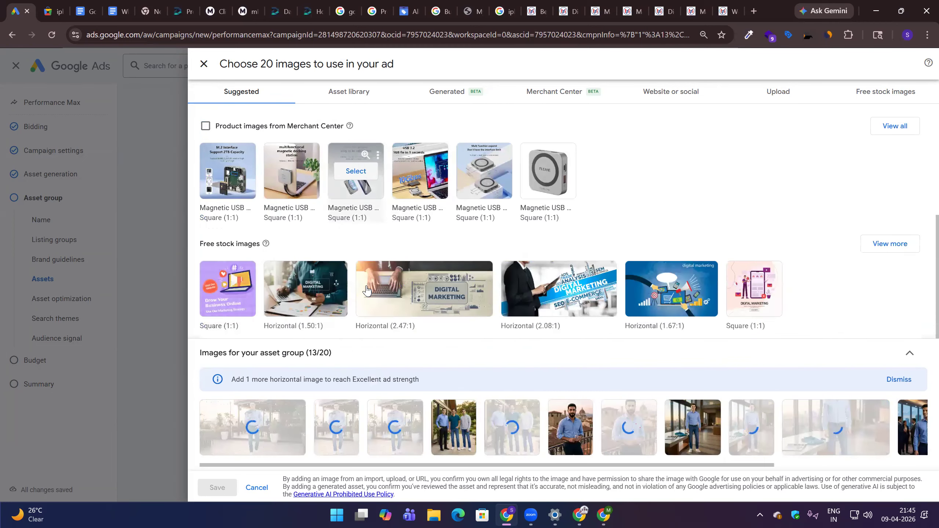
scroll(780, 288, "up", 5)
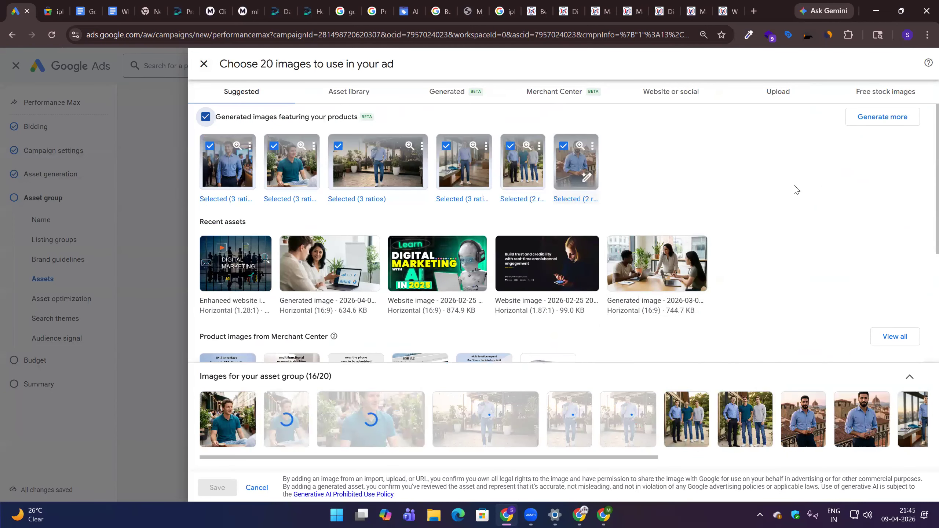
left_click(896, 119)
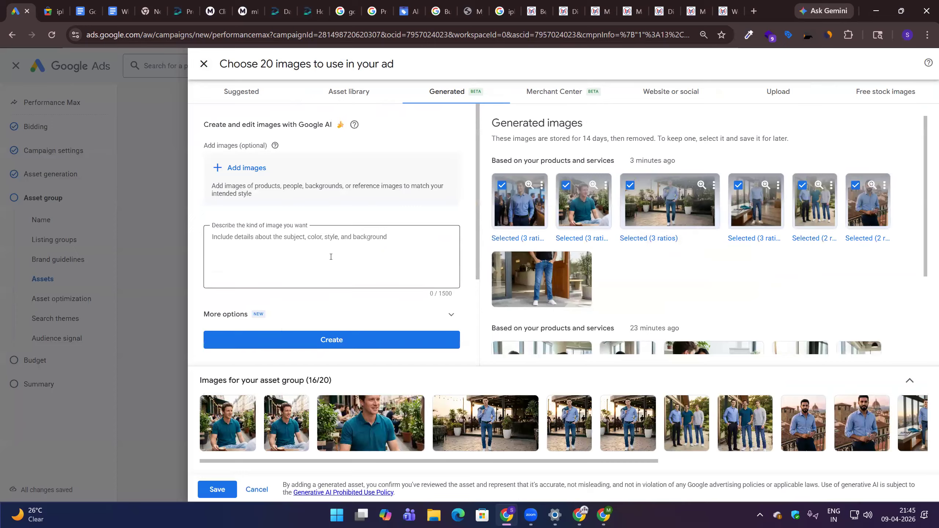
left_click(287, 339)
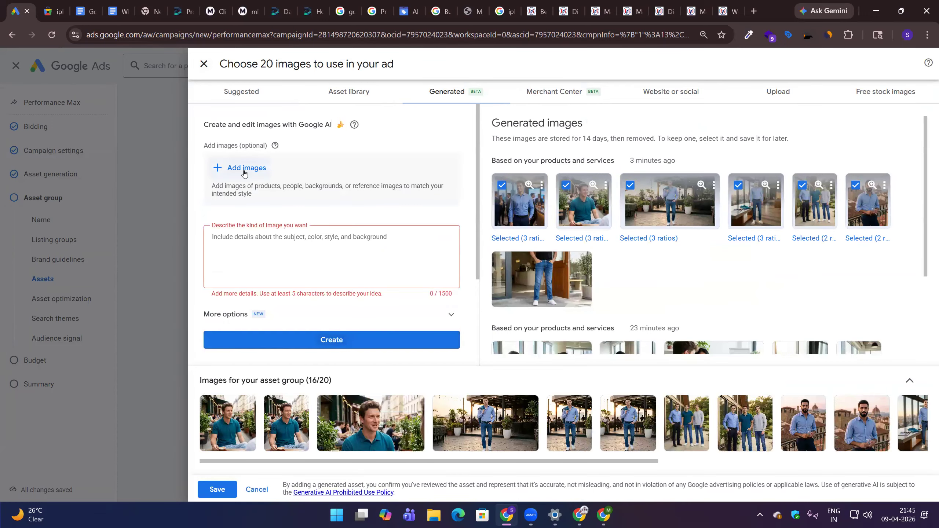
left_click(244, 171)
left_click(422, 181)
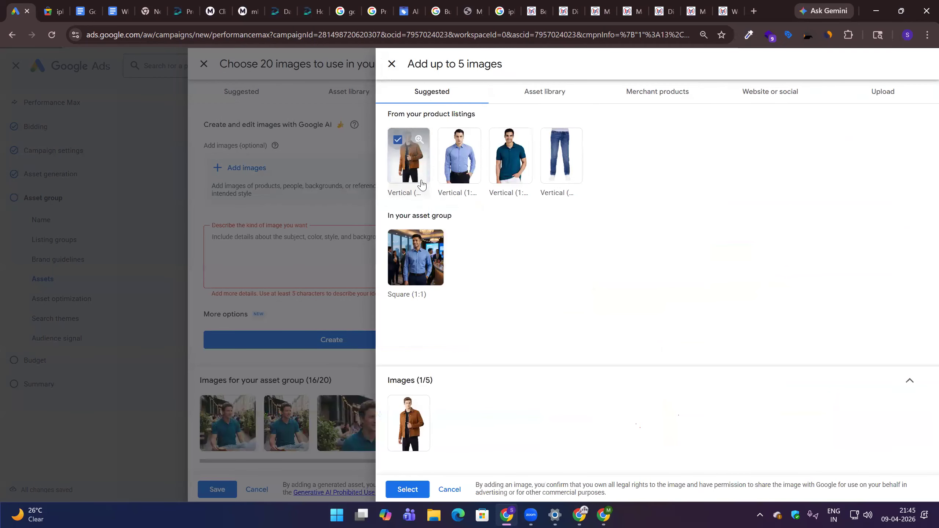
left_click(458, 160)
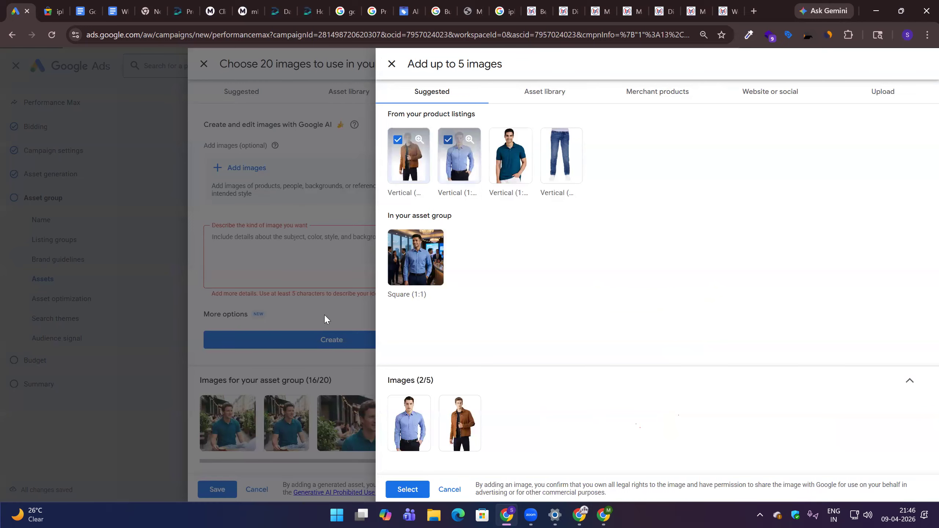
left_click(409, 490)
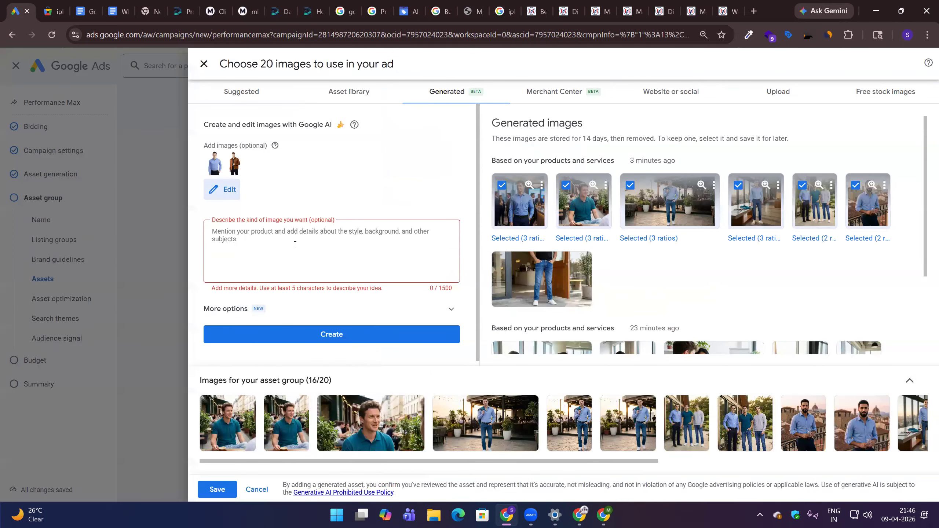
left_click(332, 335)
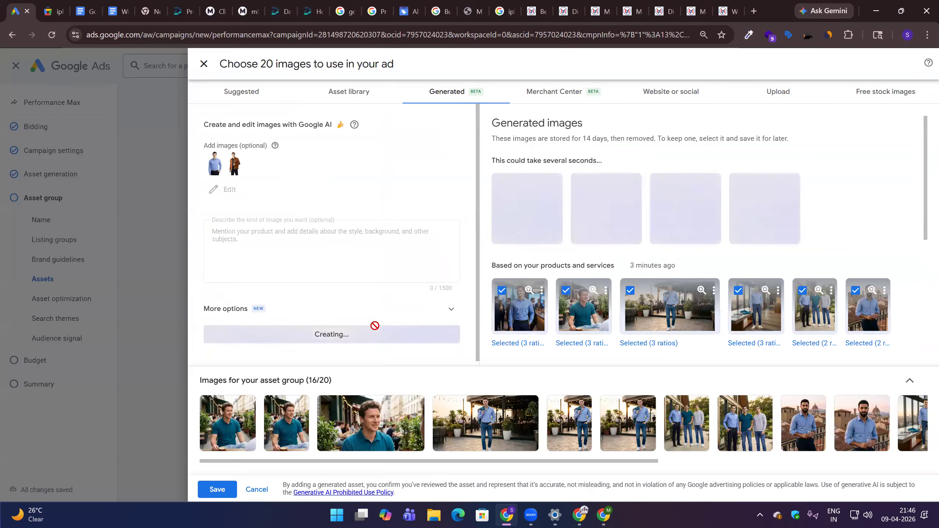
Step: Select seven generated images to bring the asset group to 20/20 and save
scroll(372, 301, "down", 1)
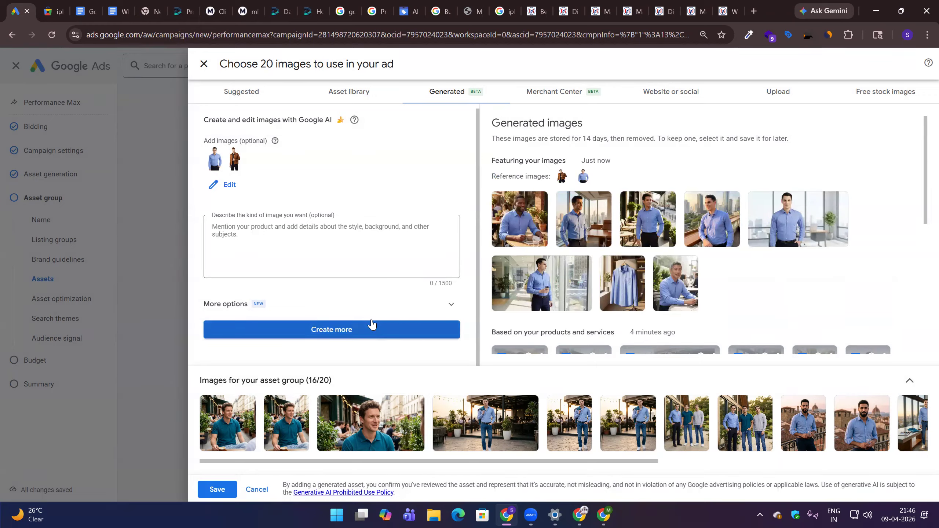
left_click(527, 222)
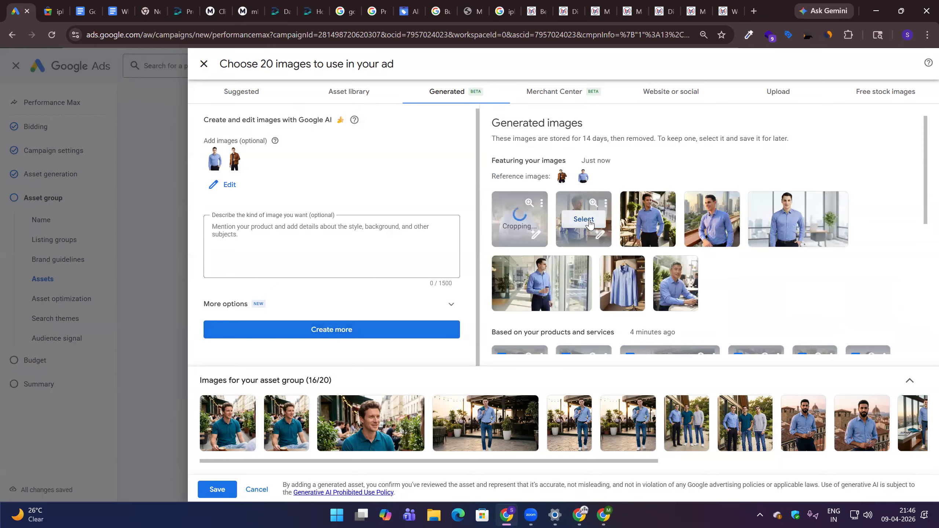
left_click(583, 220)
left_click(648, 220)
left_click(712, 219)
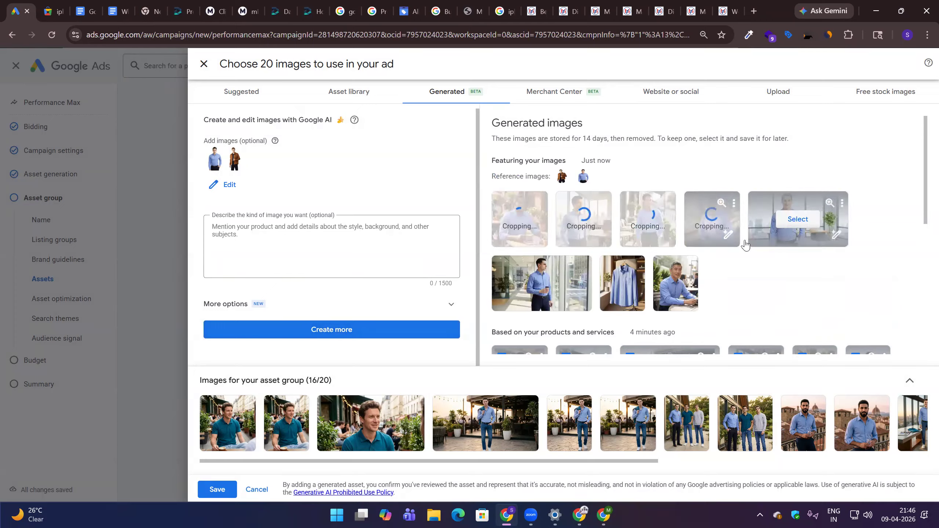
left_click(796, 220)
left_click(542, 283)
left_click(672, 283)
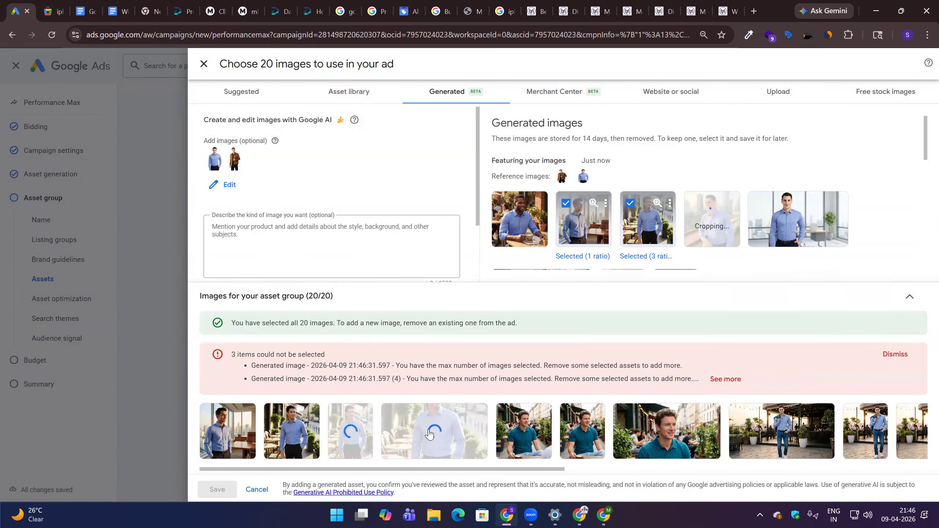
left_click(217, 490)
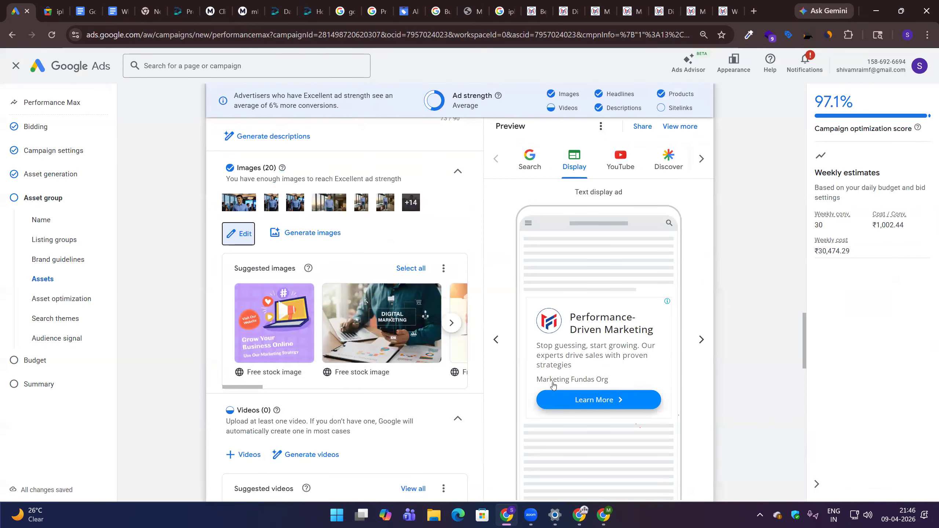
Step: Preview the YouTube and Discover formats, then attach the suggested certification video
scroll(227, 395, "down", 4)
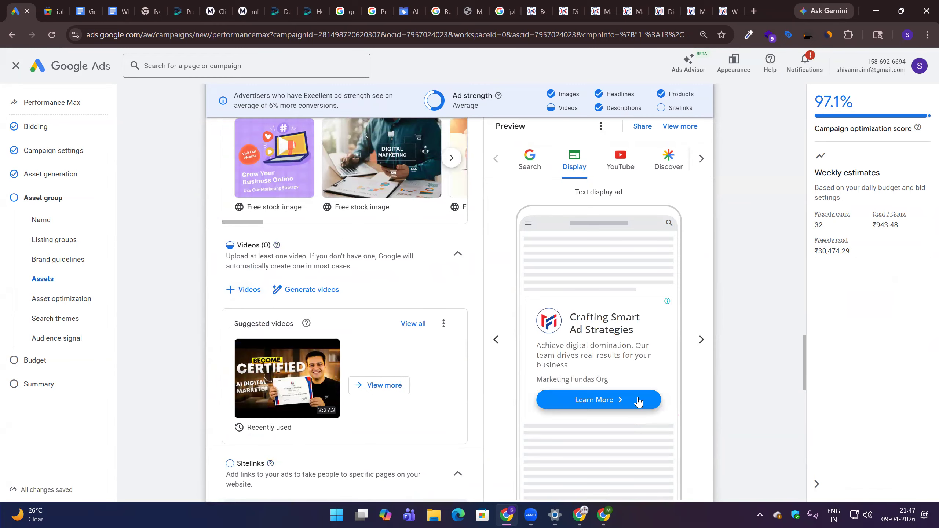
left_click(637, 176)
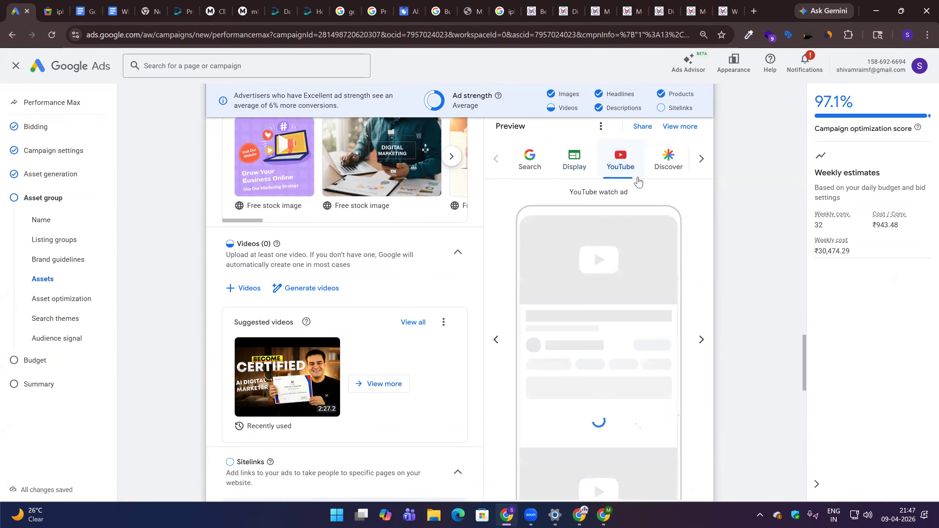
left_click(660, 169)
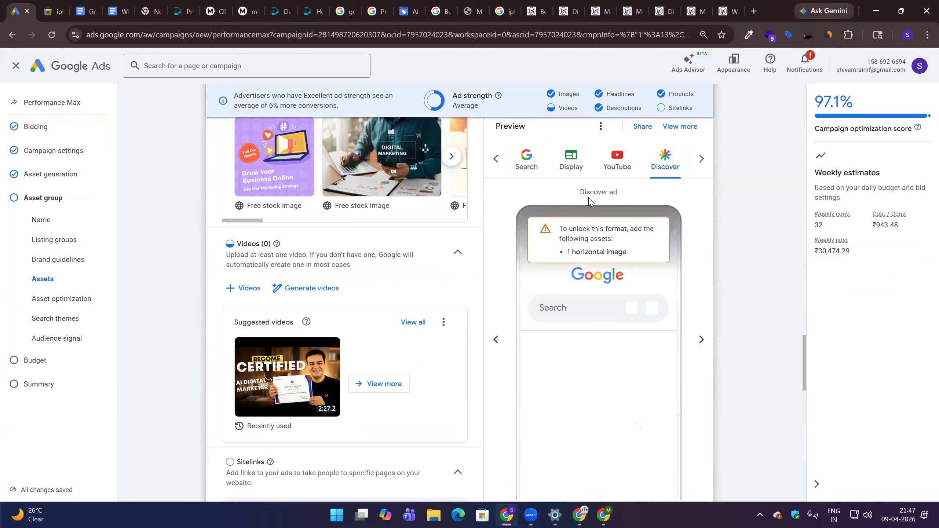
mouse_move(253, 381)
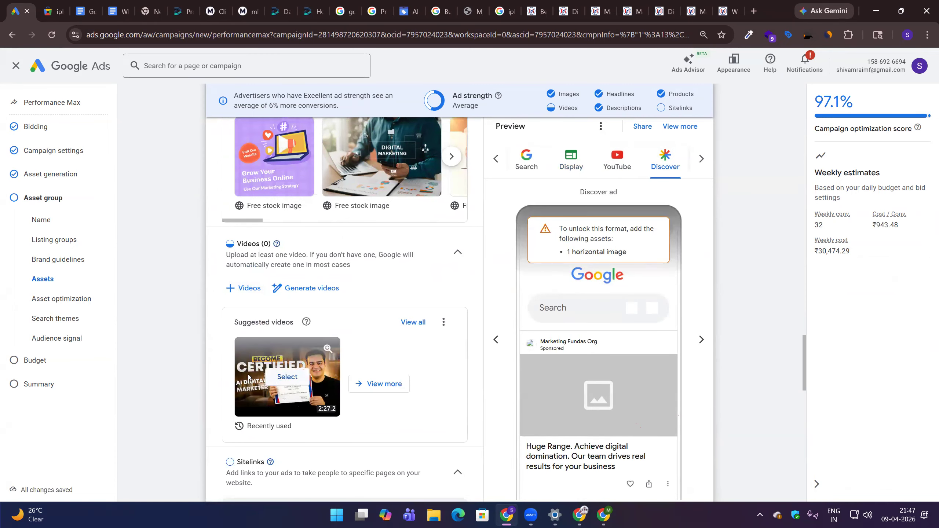
left_click(281, 377)
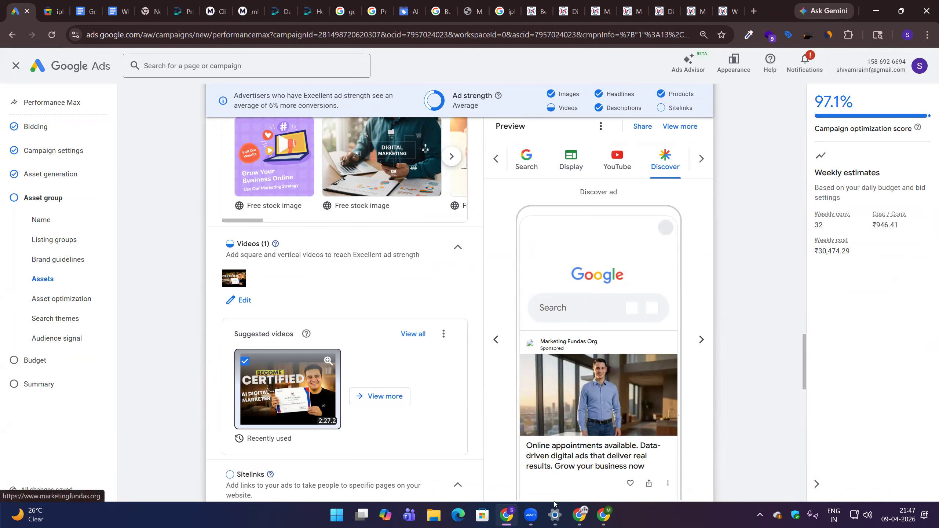
scroll(326, 388, "down", 5)
scroll(312, 370, "down", 12)
scroll(296, 395, "down", 3)
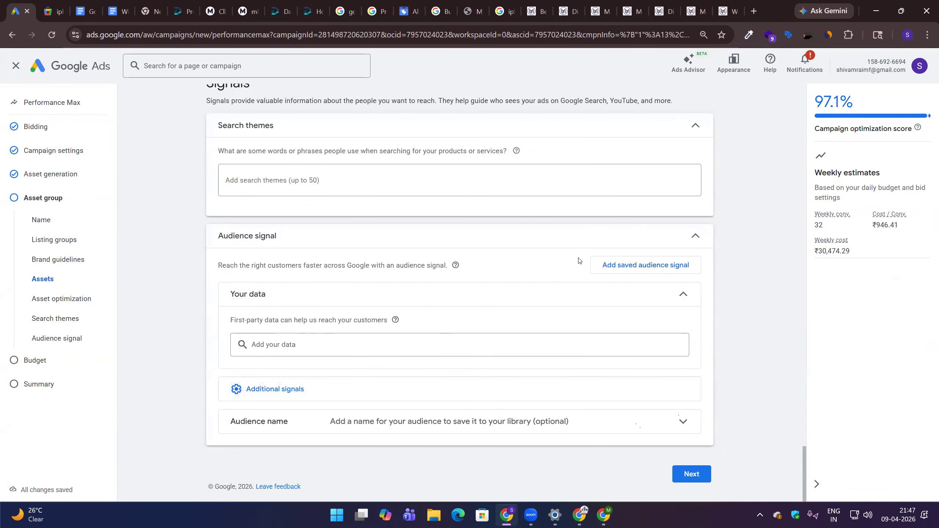
Step: Use dm audience as the audience signal and continue to the budget step
left_click(643, 261)
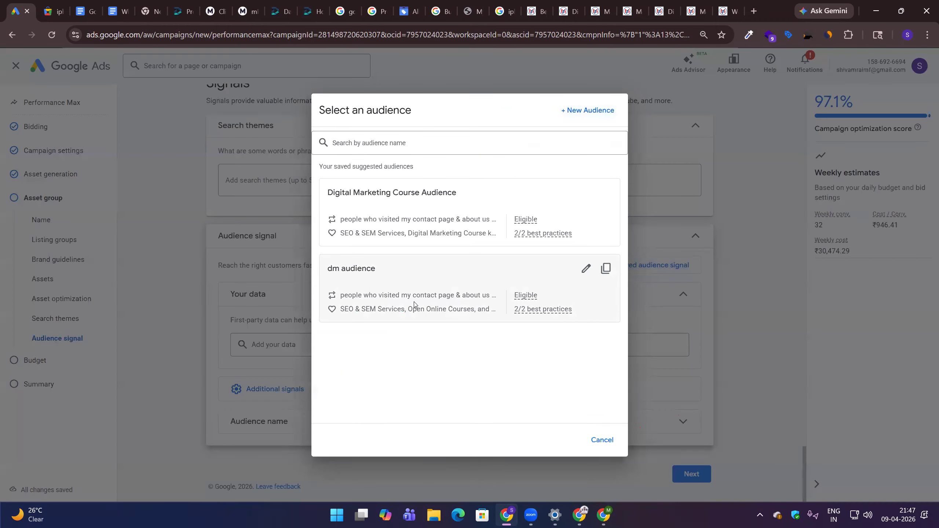
left_click(414, 305)
left_click(694, 475)
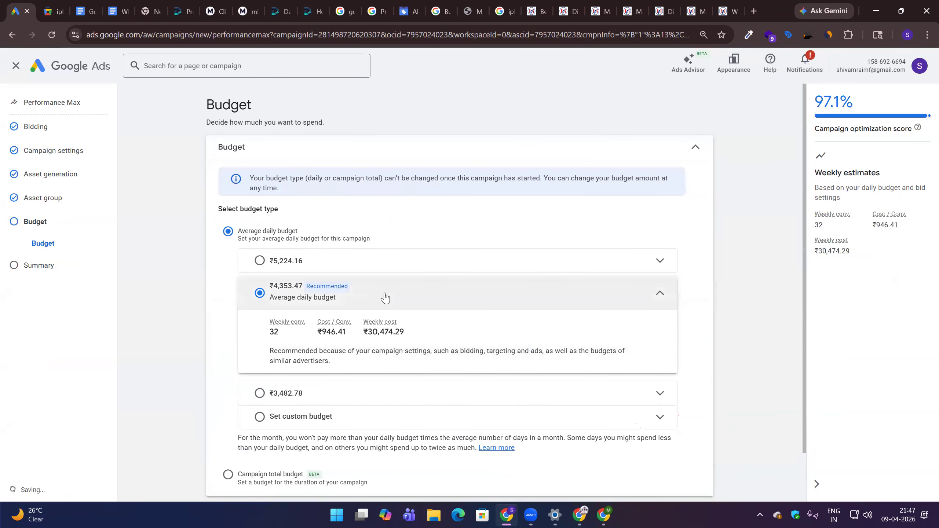
Step: Return to the asset group, review its final URL and headlines, then exit to Overview
left_click(55, 196)
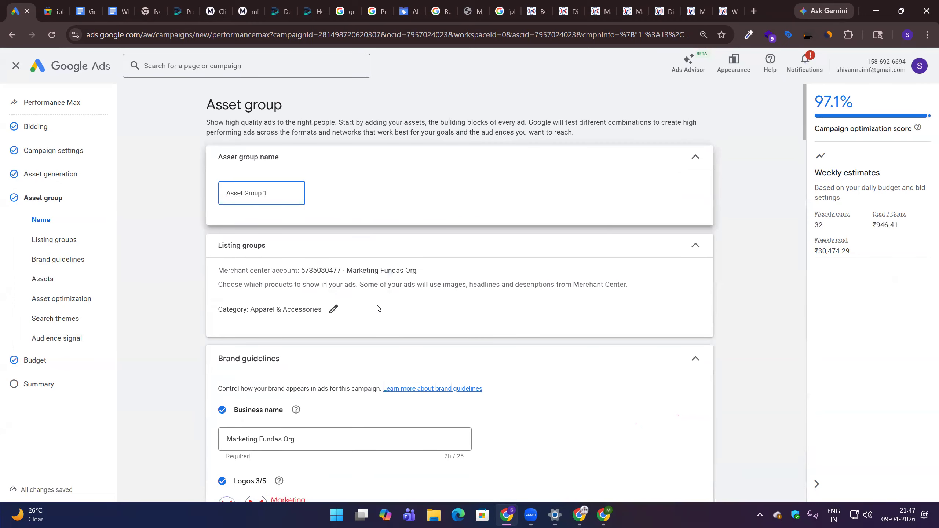
scroll(378, 308, "down", 10)
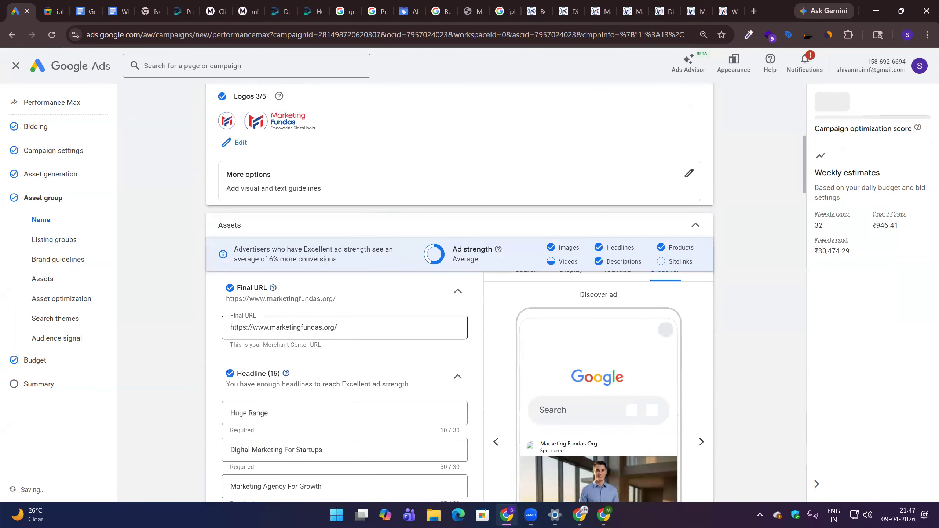
left_click(369, 328)
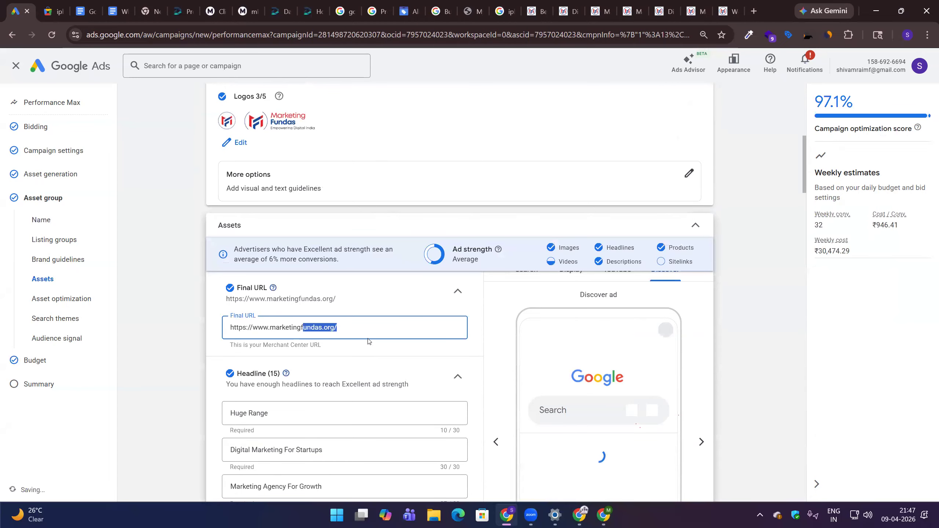
scroll(370, 333, "down", 3)
left_click_drag(280, 303, 189, 306)
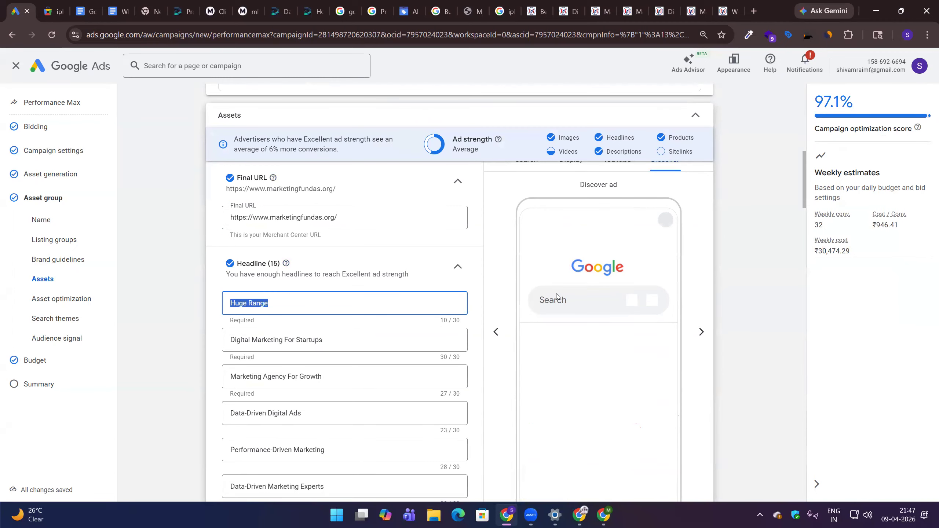
left_click_drag(342, 345, 228, 335)
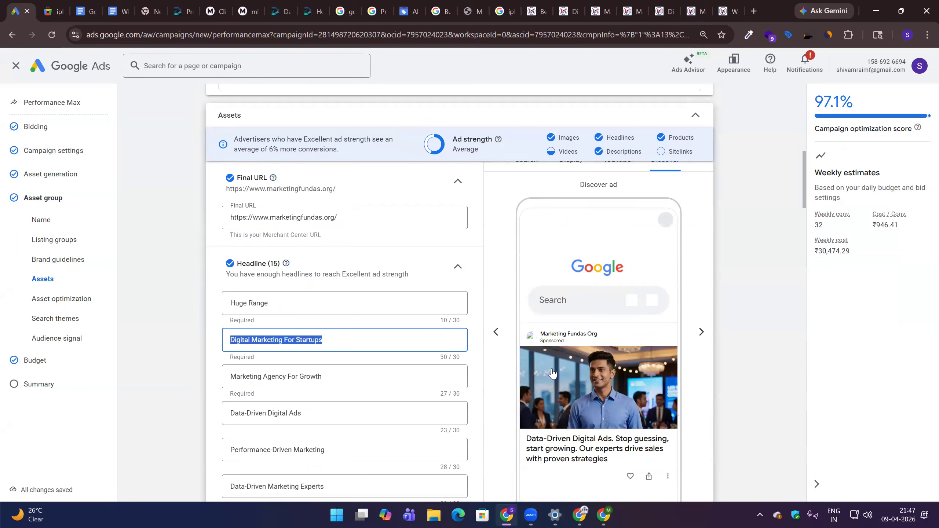
scroll(565, 377, "down", 2)
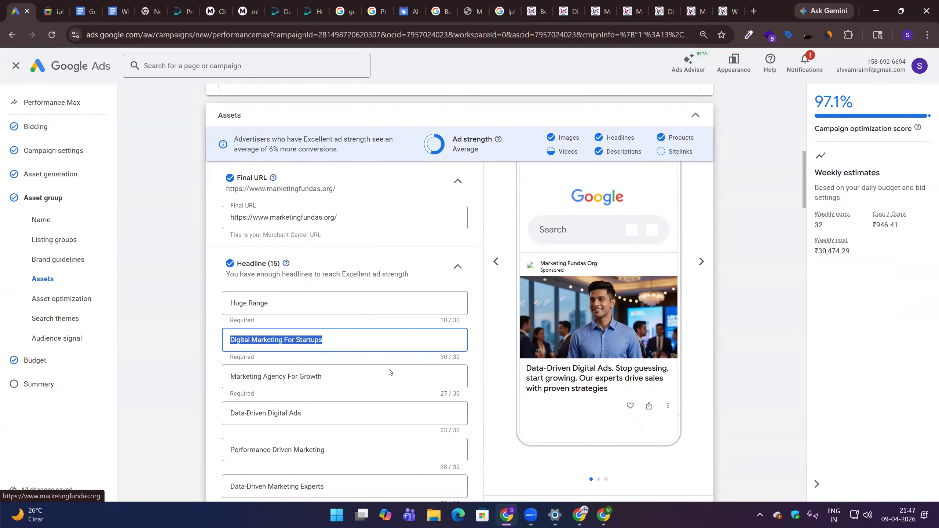
left_click(332, 341)
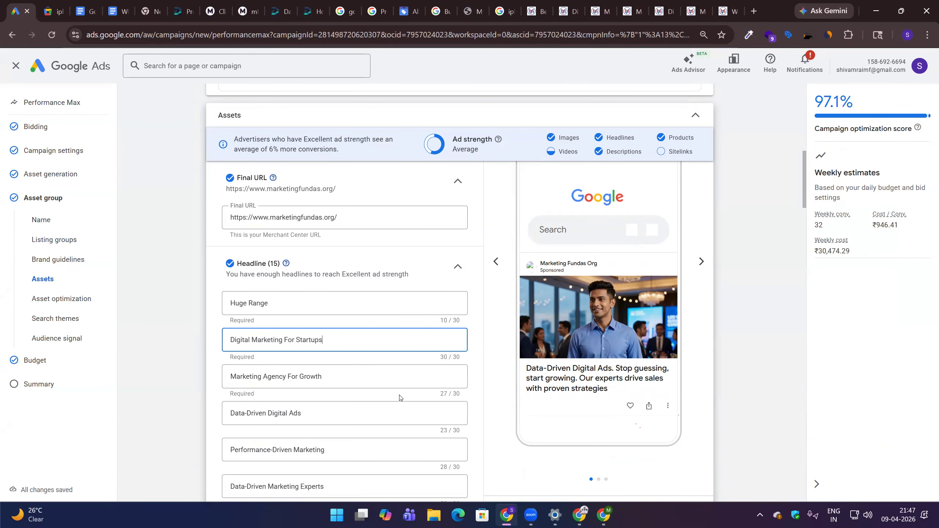
scroll(283, 383, "down", 8)
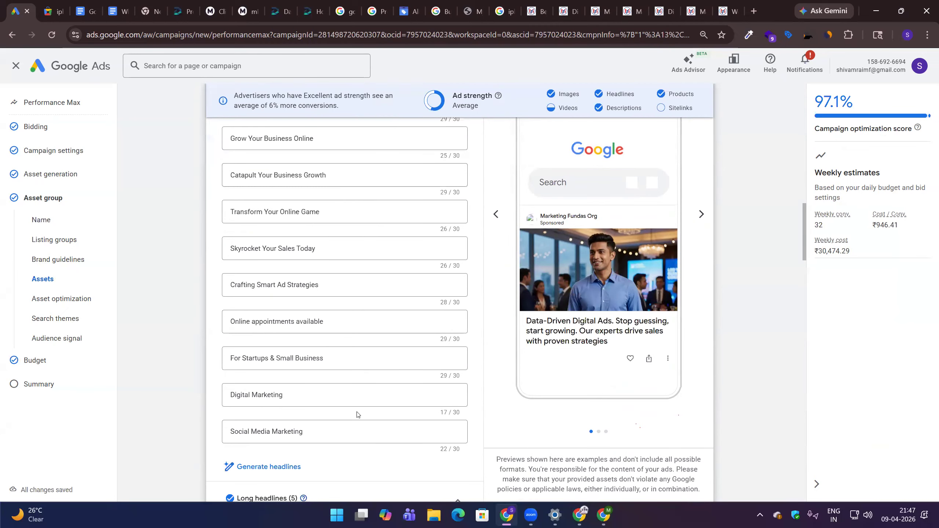
scroll(357, 414, "up", 10)
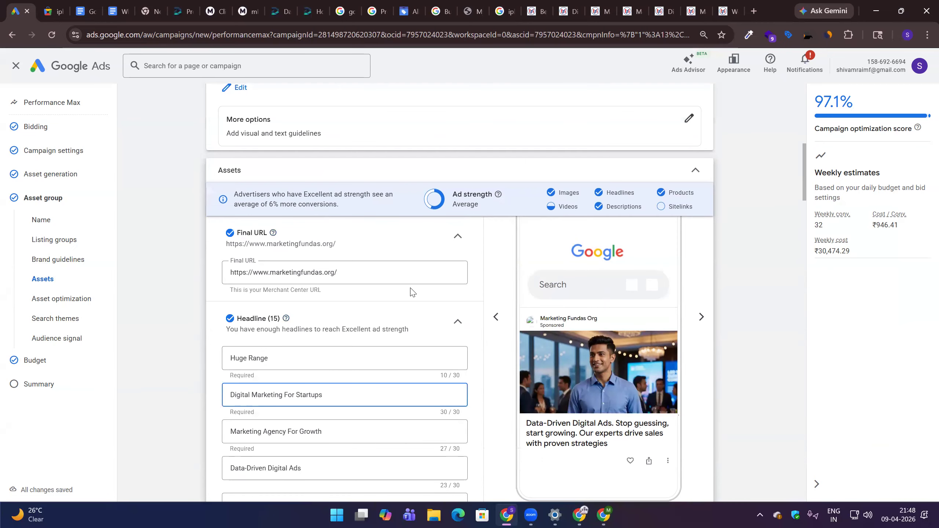
scroll(517, 325, "up", 10)
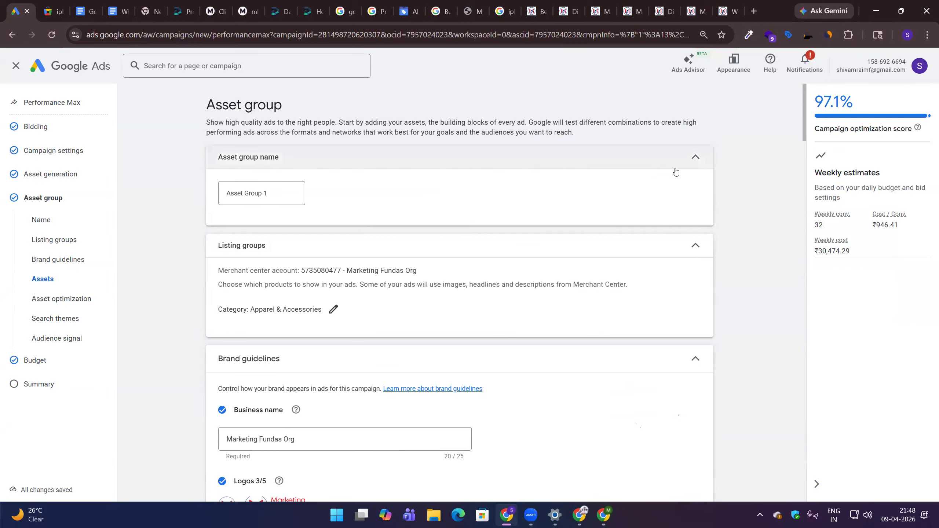
left_click(11, 67)
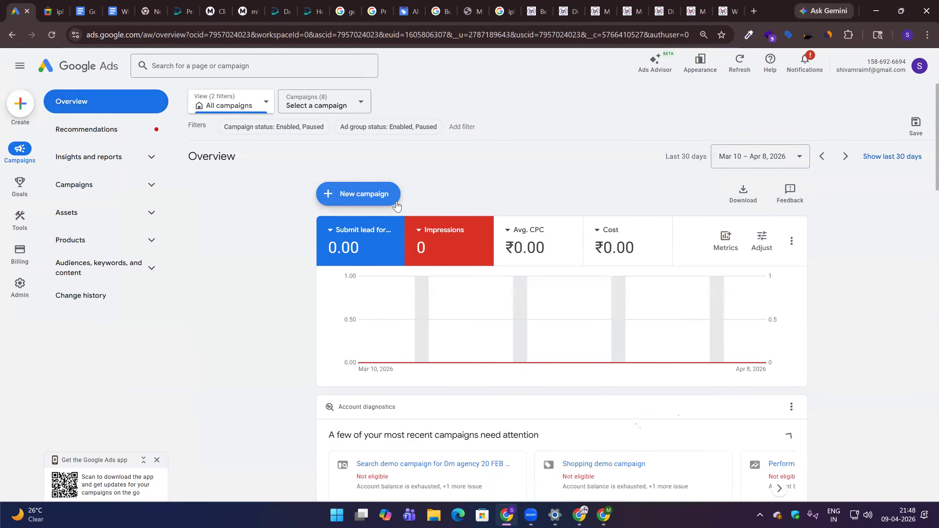